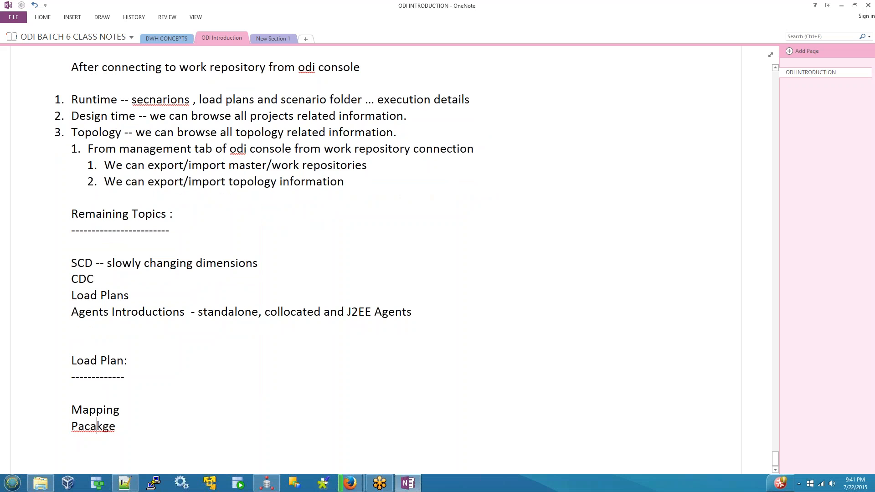
Step: Correct the misspelled "Package" entry under Load Plan and add a "Procedure" line below it, followed by blank lines
key(BackSpace)
text(a)
key(Right)
key(Right)
text(P)
key(BackSpace)
text(Procedure)
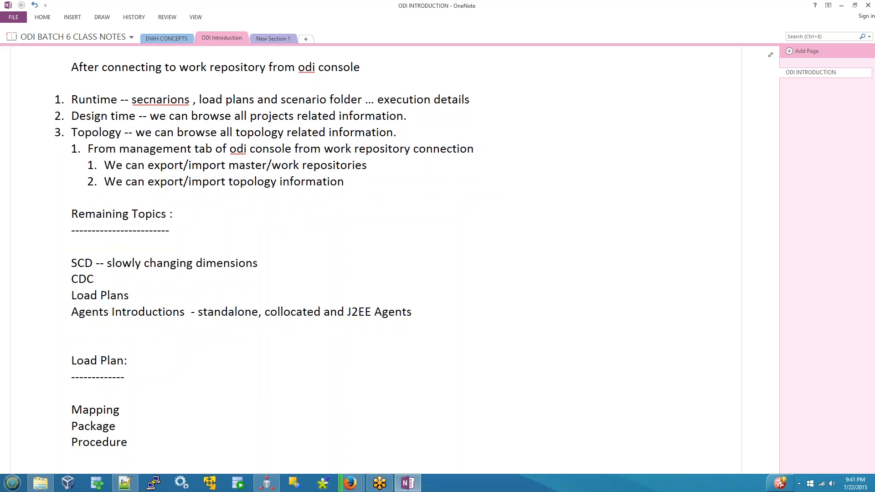
key(Return)
key(Return)
key(Return)
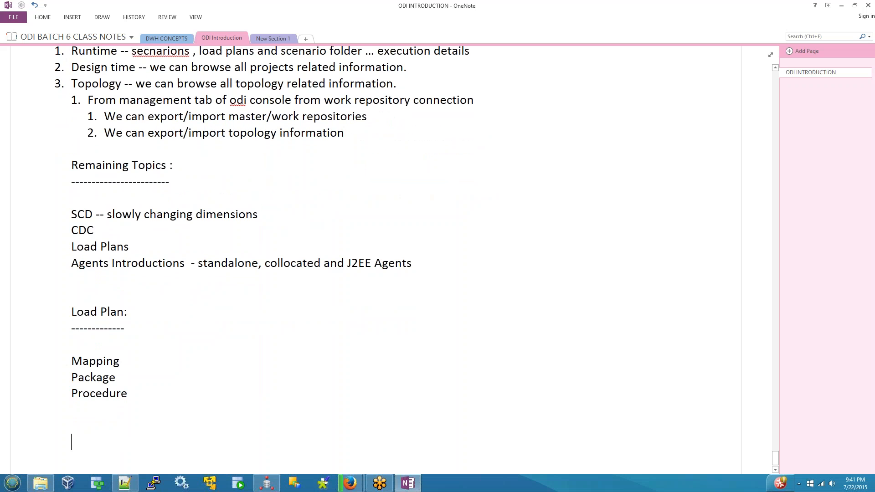
Step: Append "-- contains data flow from source to target" to the Mapping line under Load Plan
key(Up)
key(Up)
key(Up)
key(Up)
key(Up)
key(shift+End)
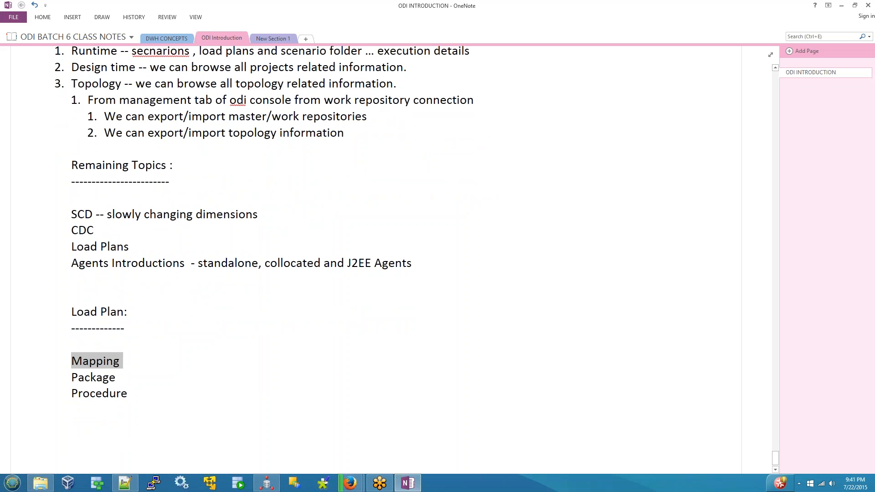
key(Right)
text(--)
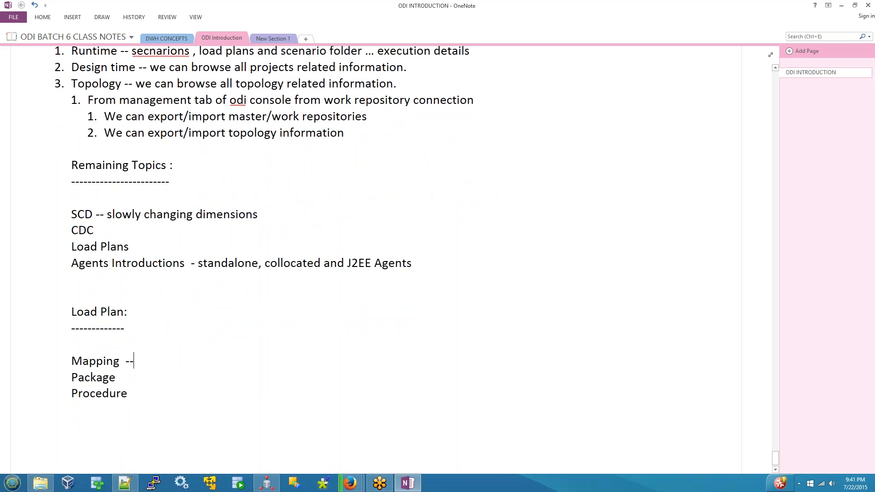
text( contains data )
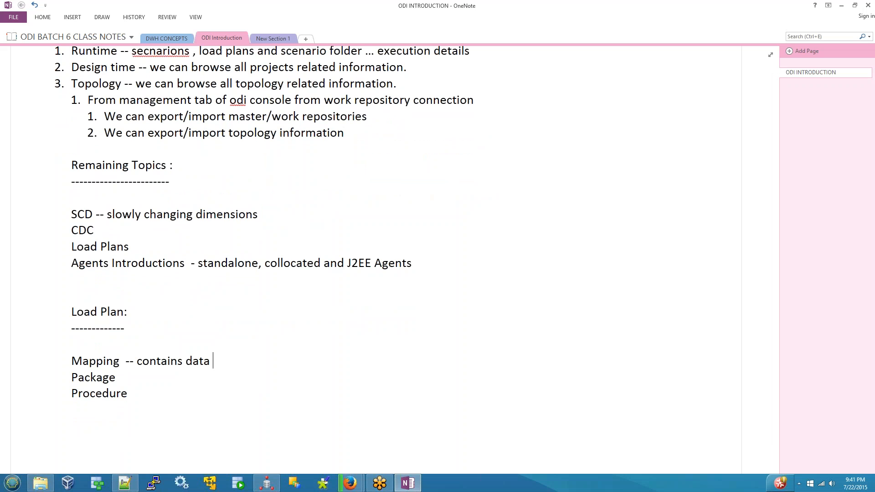
text(flow from source to target)
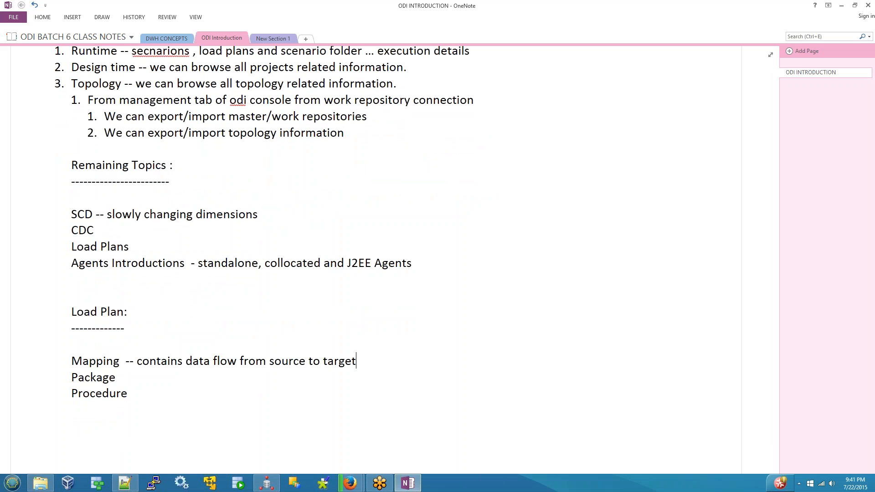
Step: Append "-- work flow kind of thing.. Where we can organise other ODI components for execution." to the Package line
key(Down)
text(-- work flow kind of thing)
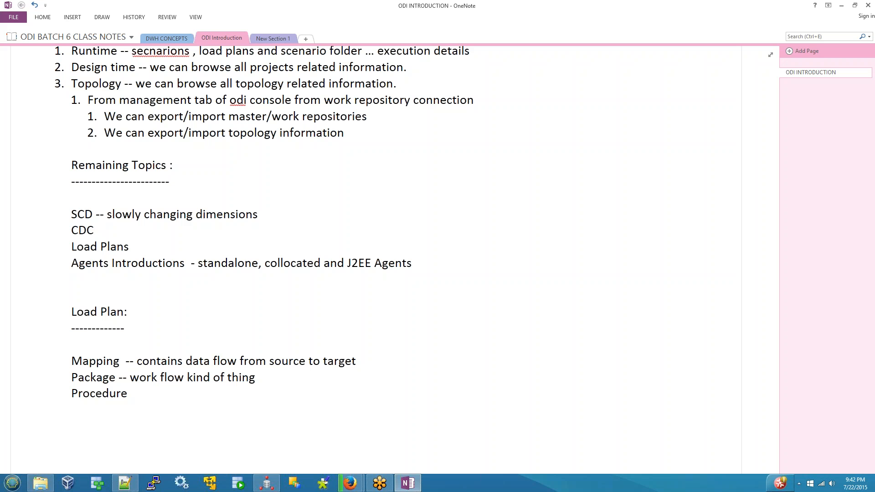
text(.. where we are)
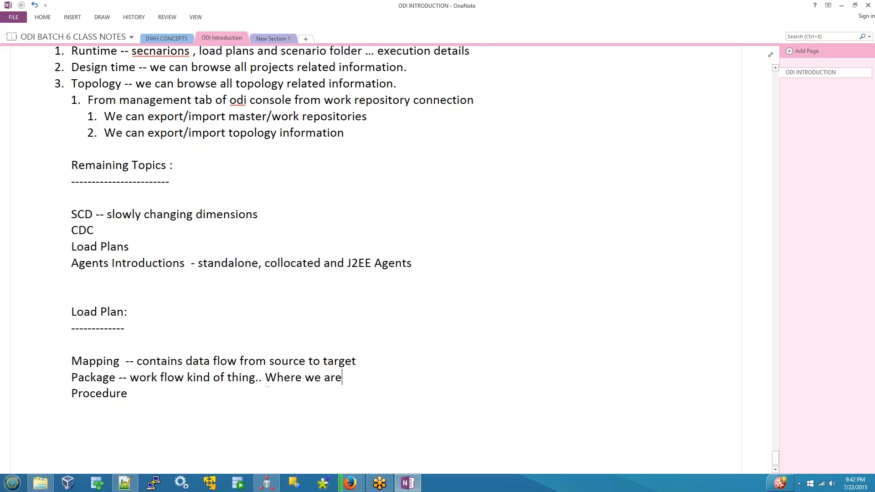
key(BackSpace)
key(BackSpace)
key(BackSpace)
text(can organise)
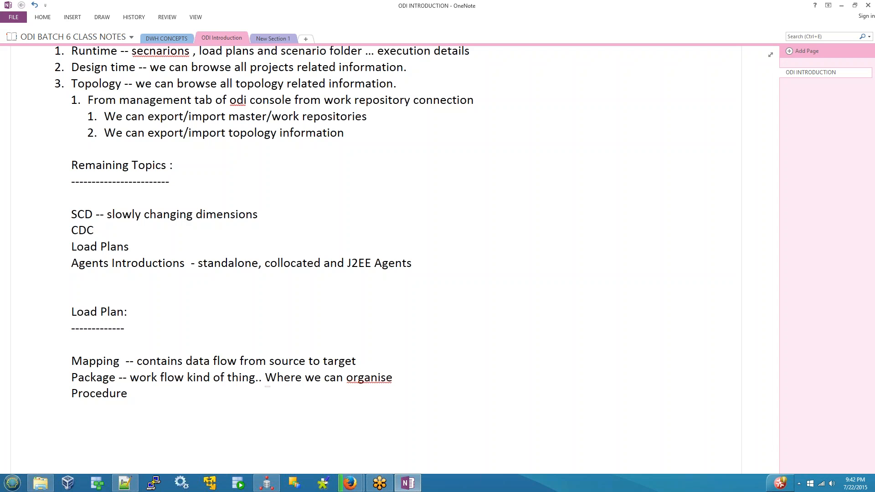
text( other ODI component e)
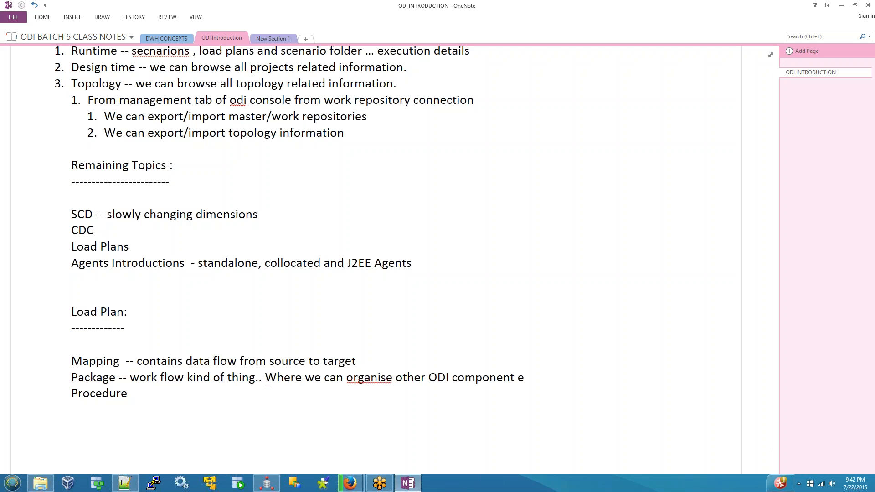
key(BackSpace)
key(BackSpace)
text(s for executio)
key(BackSpace)
text(n.)
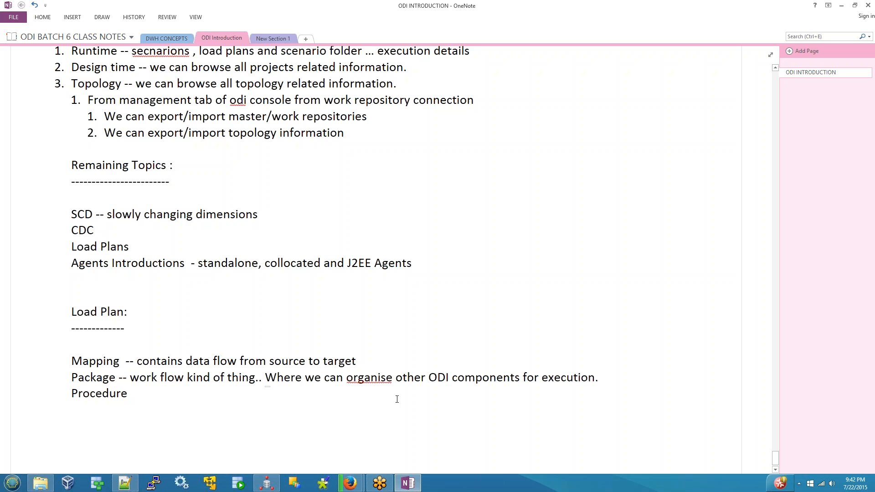
Step: Correct the spelling of "organise" to "organize" in the Package line
click(382, 378)
key(Delete)
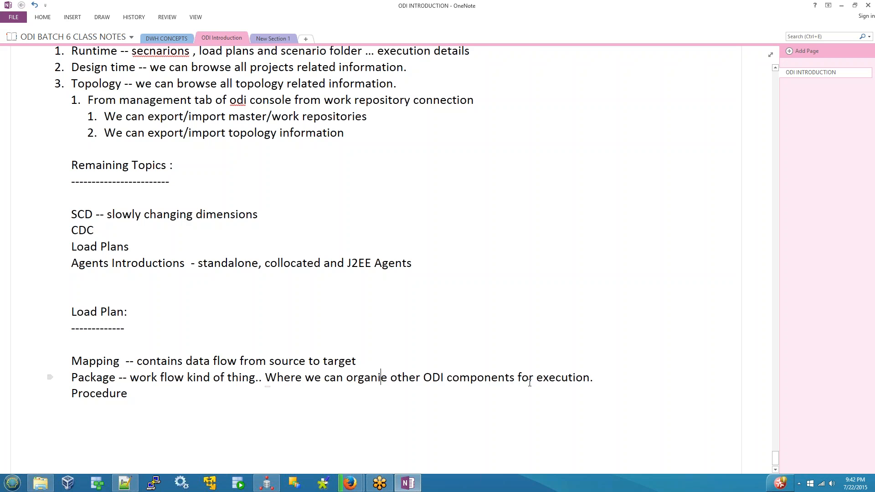
text(z)
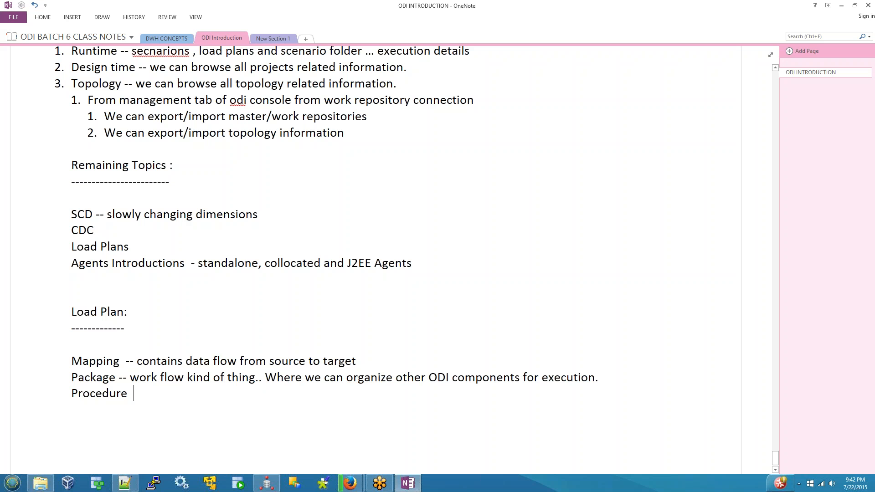
Step: Append "-- implement a logic which is not possible at mappings." to the Procedure line and start a new line below
text( -- implement a logi)
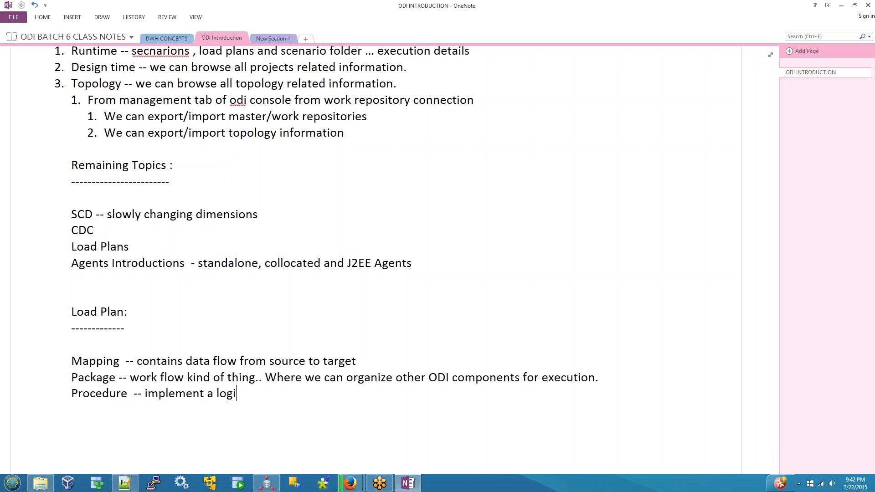
text(c whihc is not po)
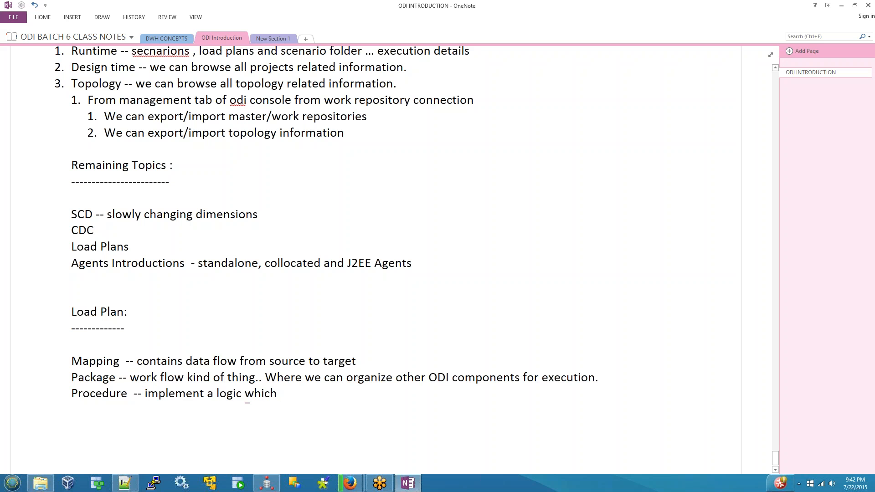
text(ssible)
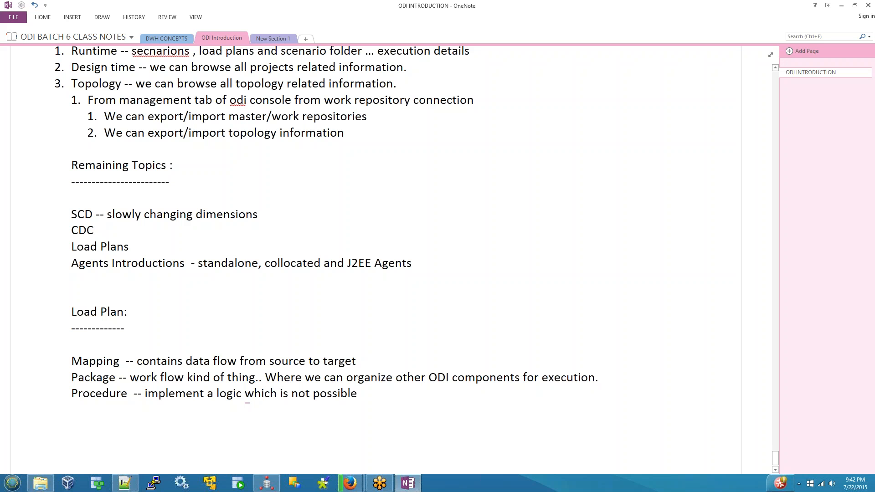
text( at mappin)
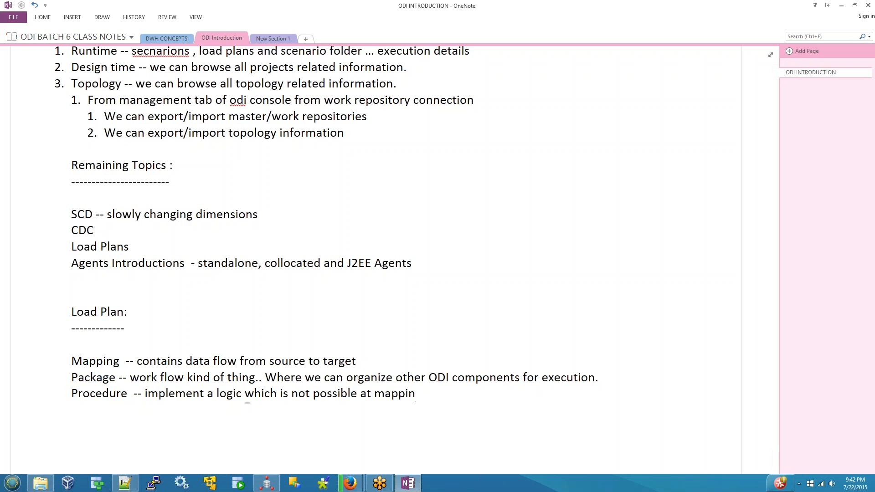
text(gs.)
key(Return)
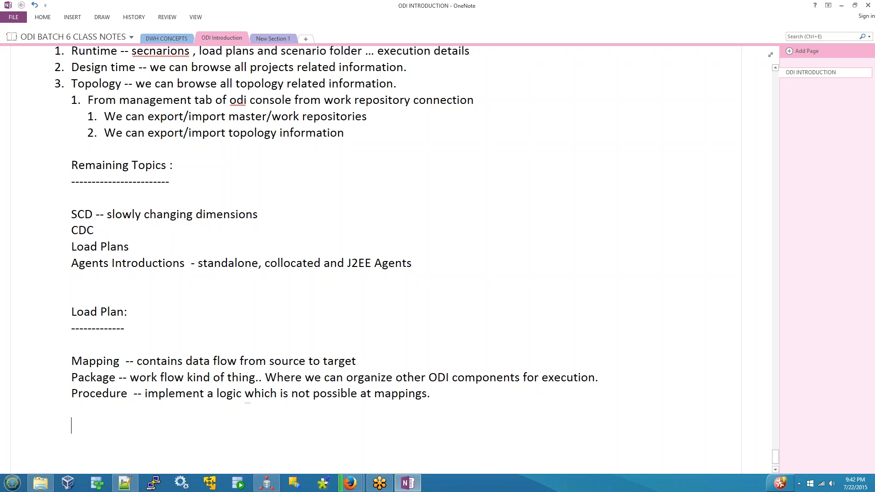
key(Up)
key(Up)
key(Up)
key(Up)
key(Up)
key(Up)
key(shift+End)
key(Down)
key(Down)
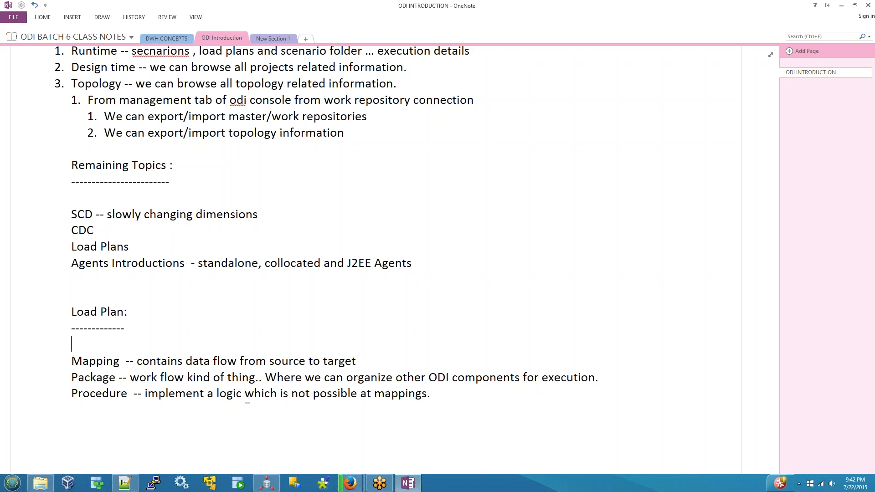
Step: Write "Load plan does not contains any business logic." as a new paragraph below the Procedure line
key(Down)
text(li)
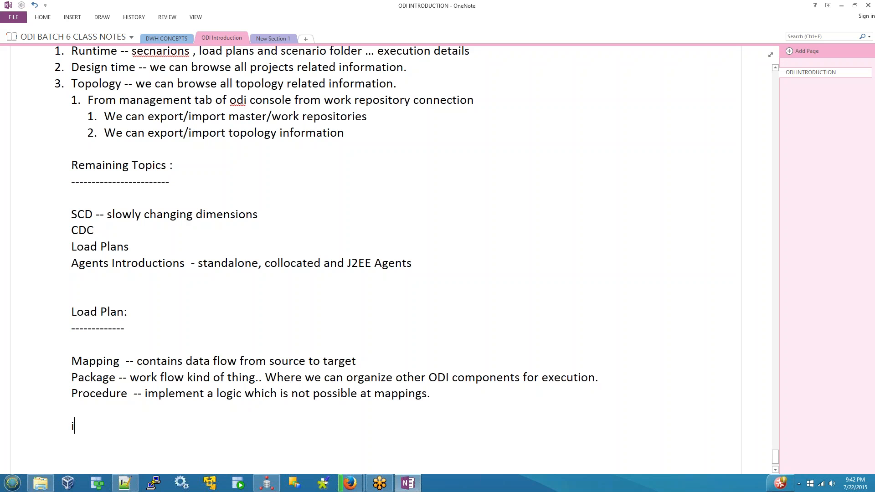
key(BackSpace)
key(BackSpace)
text(Load plan does n)
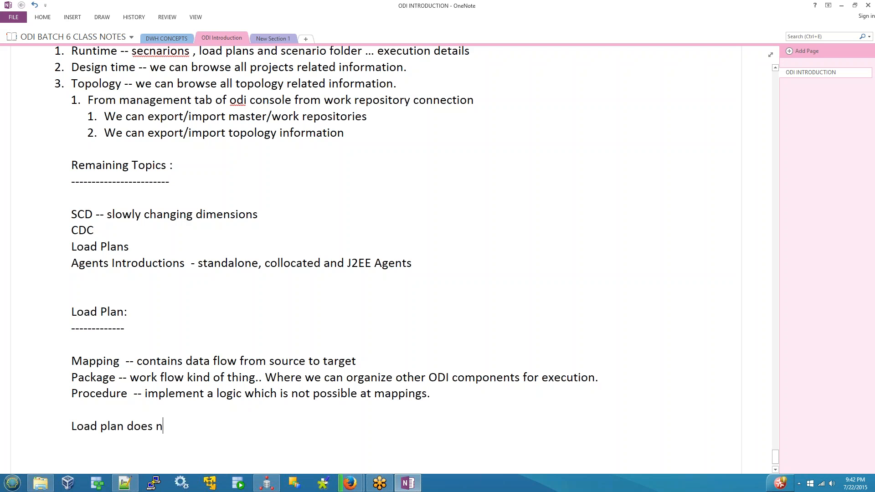
text(ot contains an)
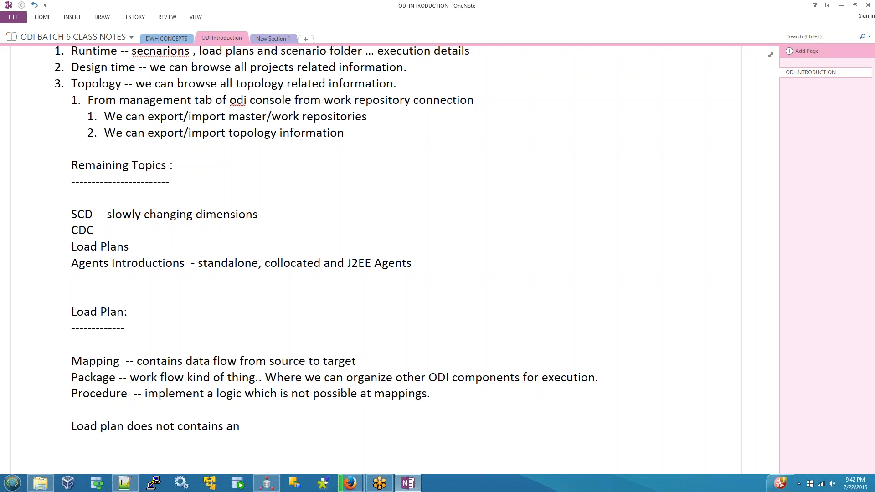
text(y business loig)
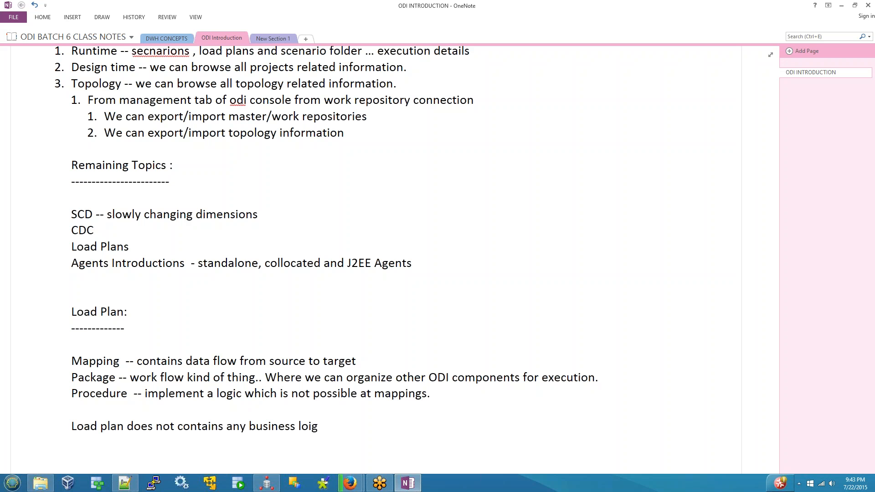
key(BackSpace)
key(BackSpace)
text(gic.)
key(Return)
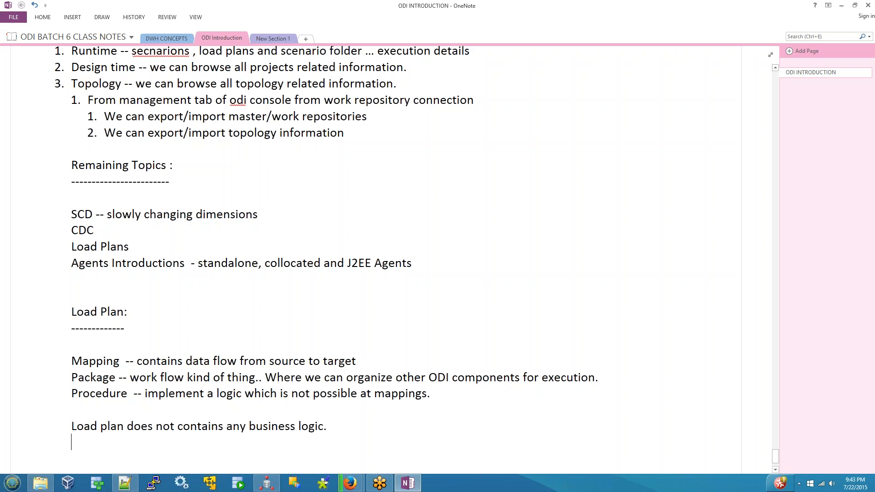
Step: Replace the load plan sentence's closing period with ", but this is an object for organizing other other ODI executables"
key(BackSpace)
key(BackSpace)
text(, but this is an obj)
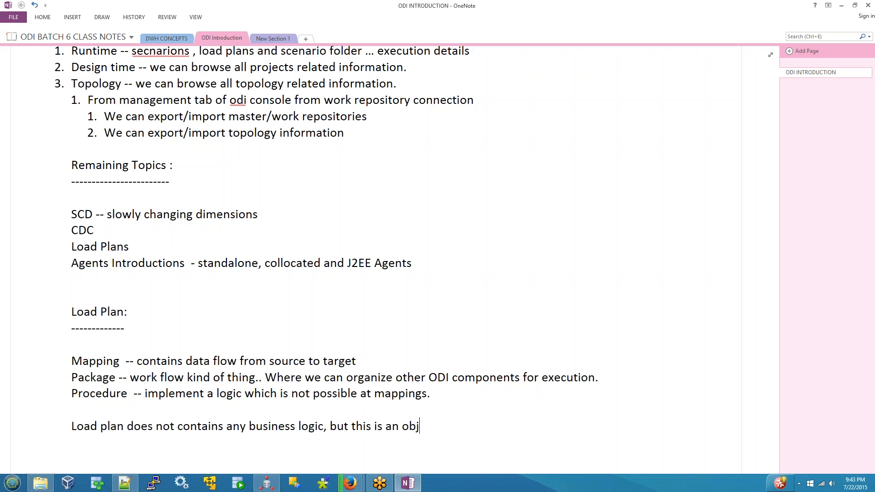
text(ect for organiz)
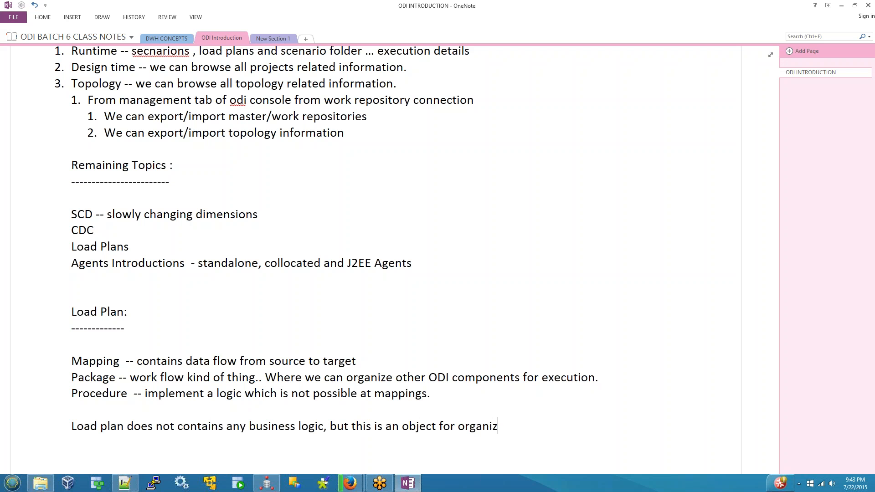
text(ing other other )
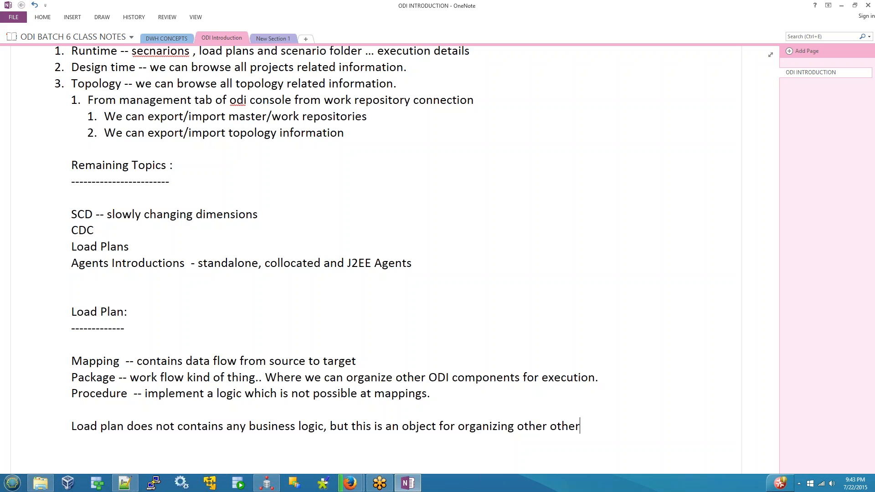
text(co)
key(BackSpace)
key(BackSpace)
text(ODI ex)
text(euc)
key(BackSpace)
key(BackSpace)
text(cutables)
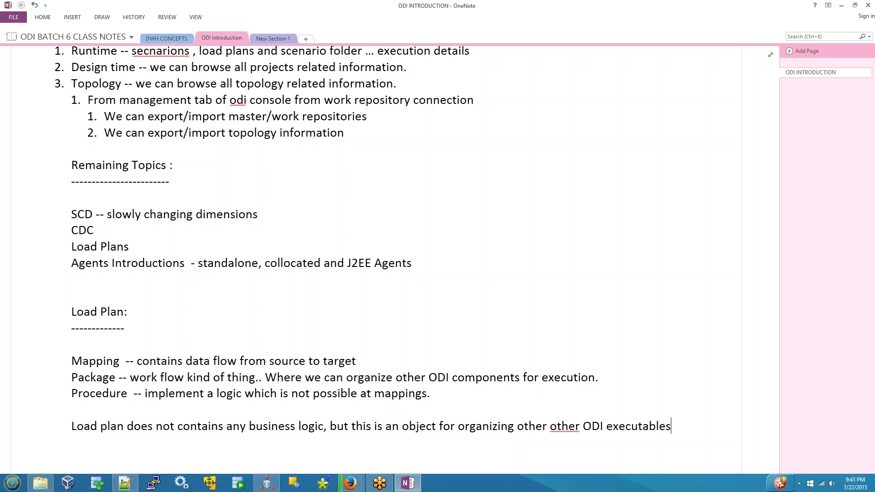
Step: Add "objects" at the end of the load plan sentence and insert "(i.e scenarios)" before that word
text( objects)
key(Left)
key(Left)
key(Left)
key(Left)
key(Left)
key(Left)
key(Left)
text((i.e sce)
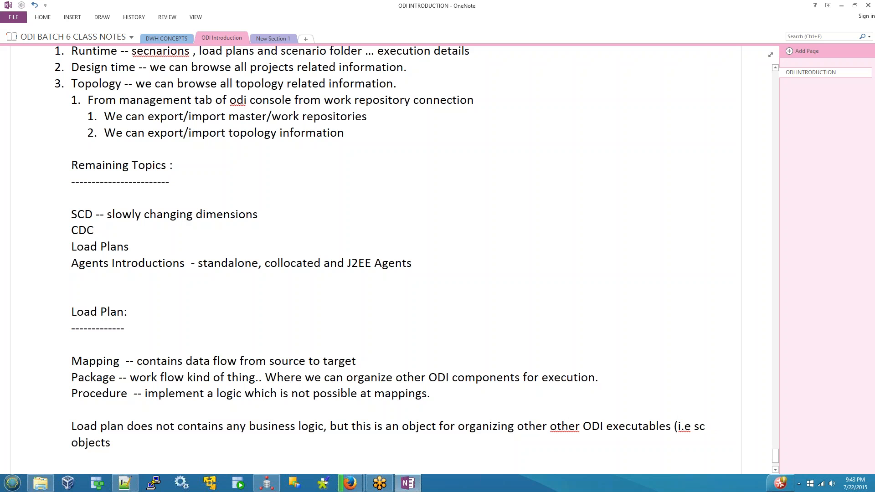
text(narions)
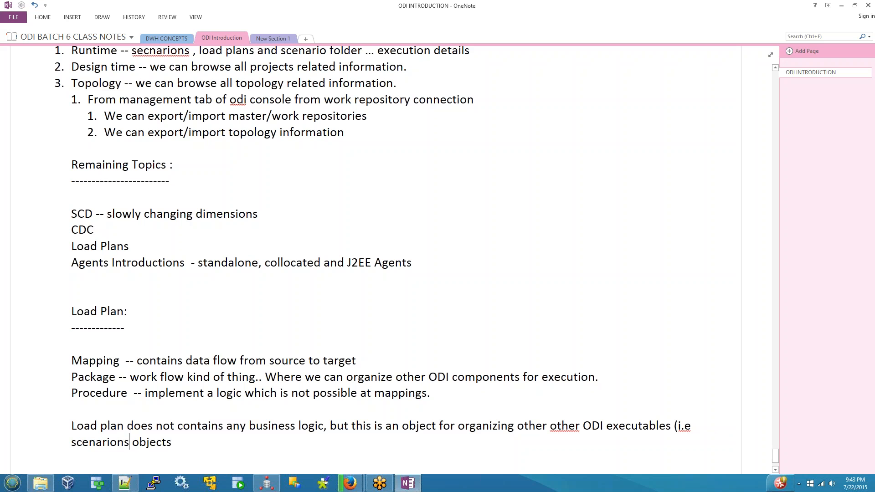
text())
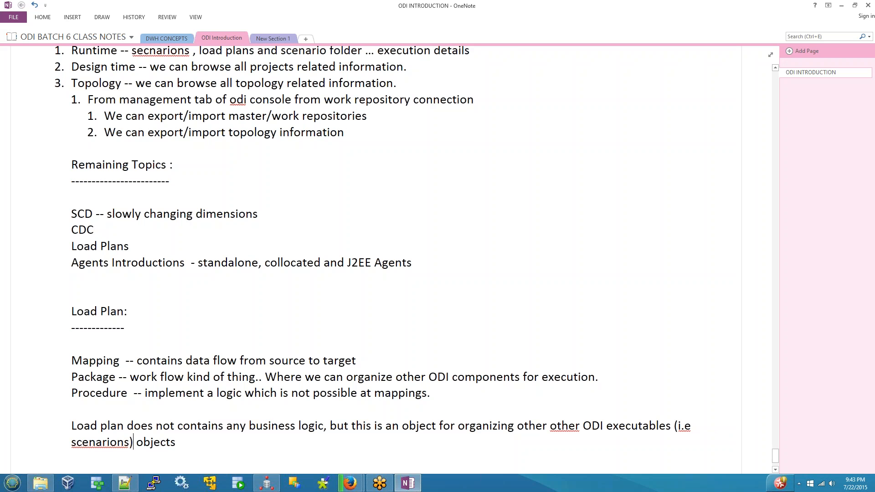
key(BackSpace)
key(BackSpace)
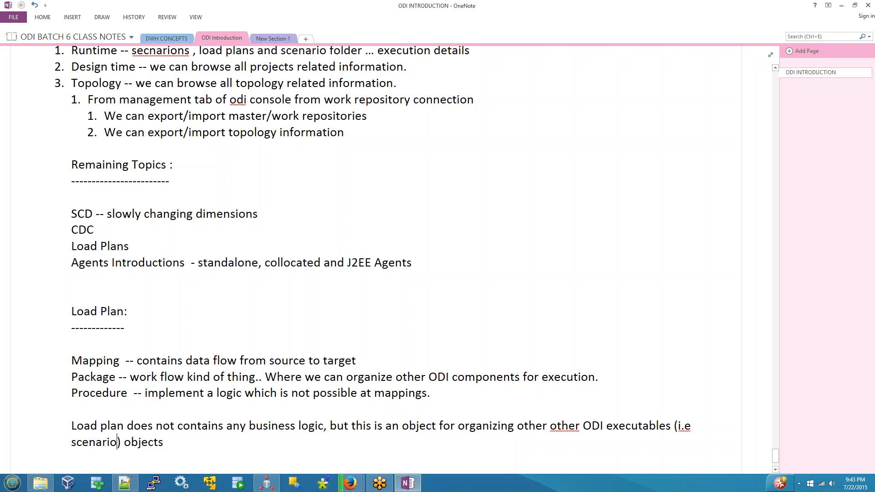
text(s)
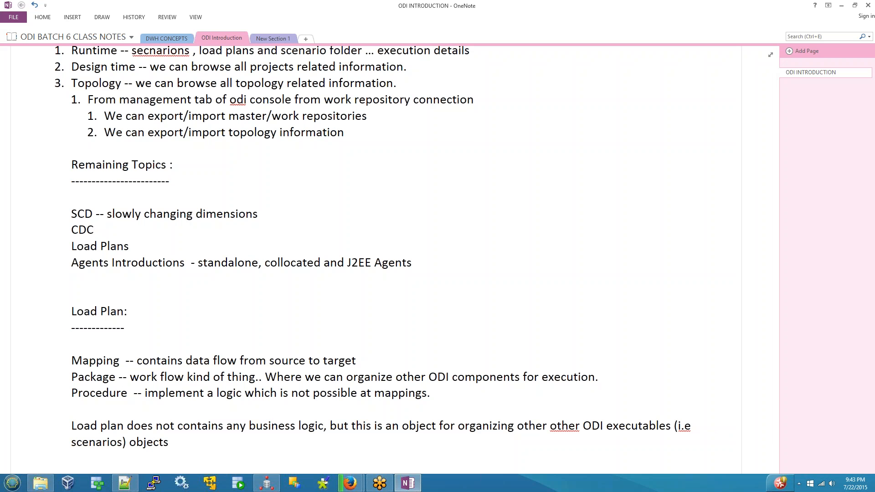
Step: Append "either in" to the load plan sentence and start a numbered list below it with "Sequential order" as the first item
key(End)
text(either in)
key(Return)
key(Tab)
text(1.)
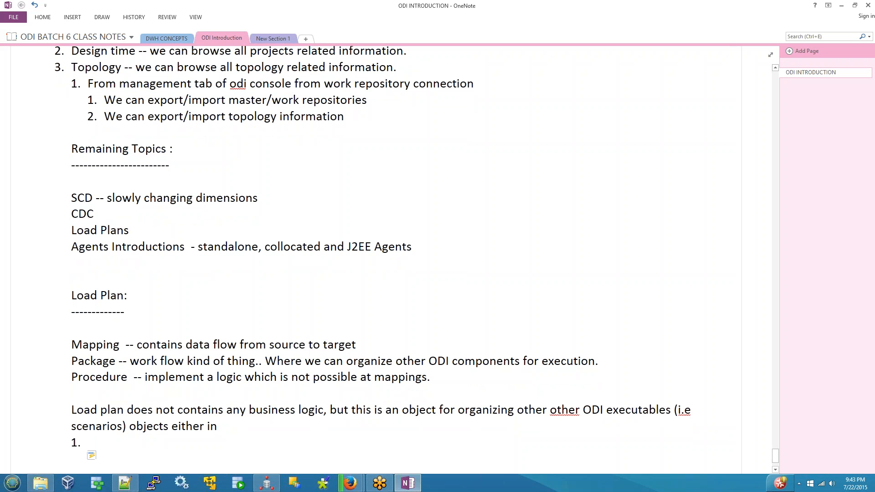
text( sequential ode)
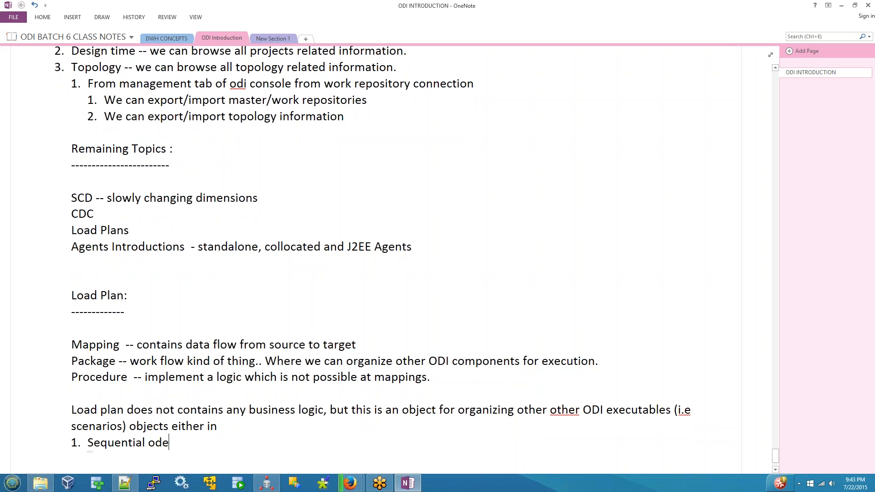
key(BackSpace)
key(BackSpace)
text(rder)
key(Return)
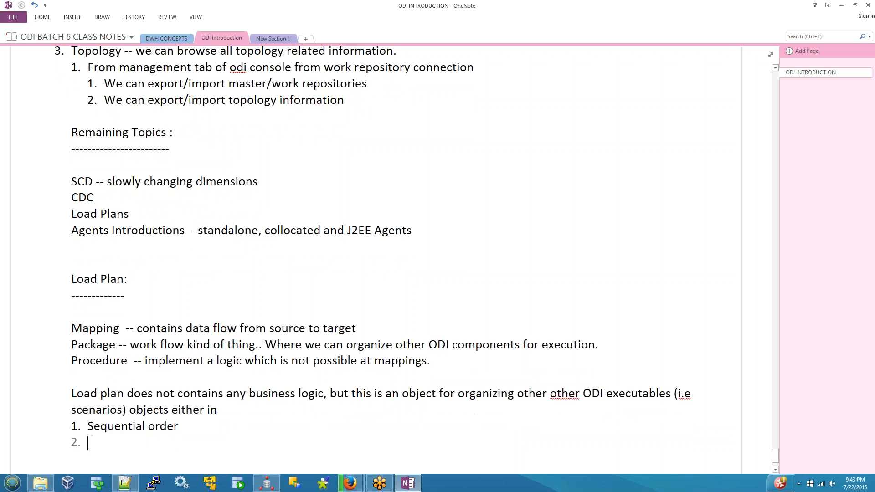
Step: Add "Parallel" and "Based on some condition." as the second and third list items and end the numbered list
text(Parallel)
key(Return)
text(based o)
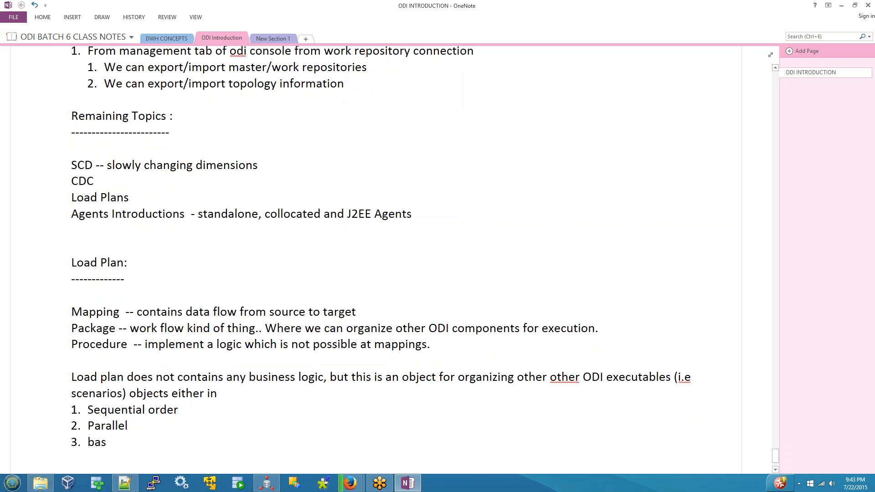
key(BackSpace)
text(on some condtio)
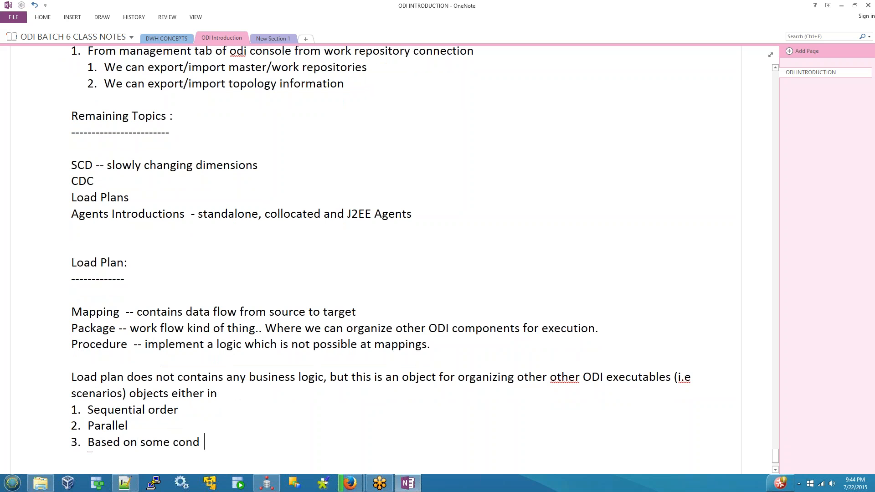
key(BackSpace)
key(BackSpace)
key(BackSpace)
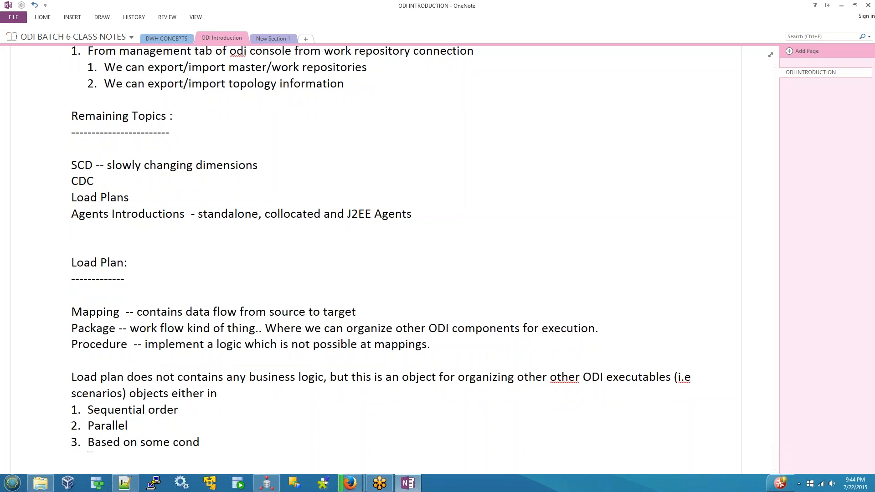
text(ition.)
key(Return)
key(Return)
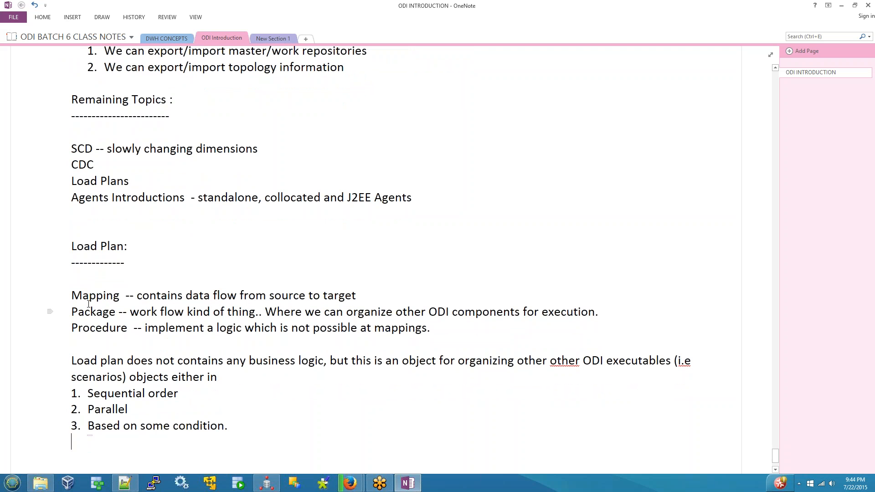
Step: Delete the repeated word "other" before "ODI executables" in the load plan sentence
drag(467, 331, 33, 290)
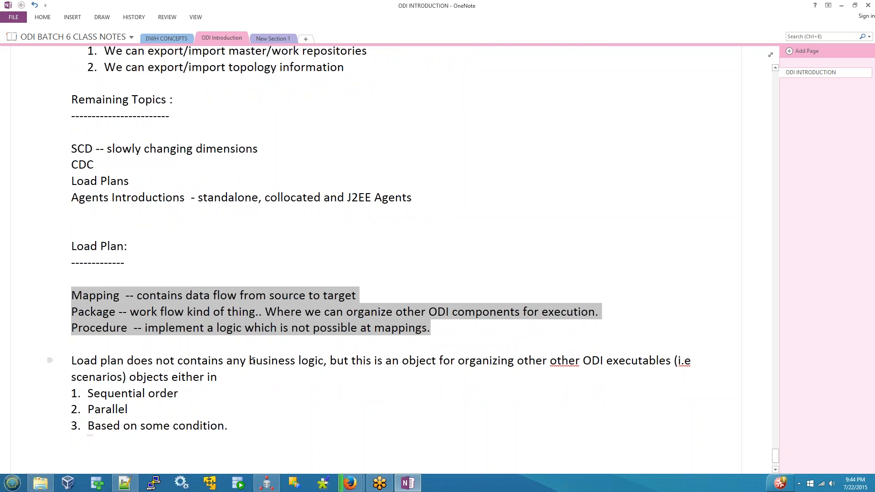
drag(255, 361, 304, 364)
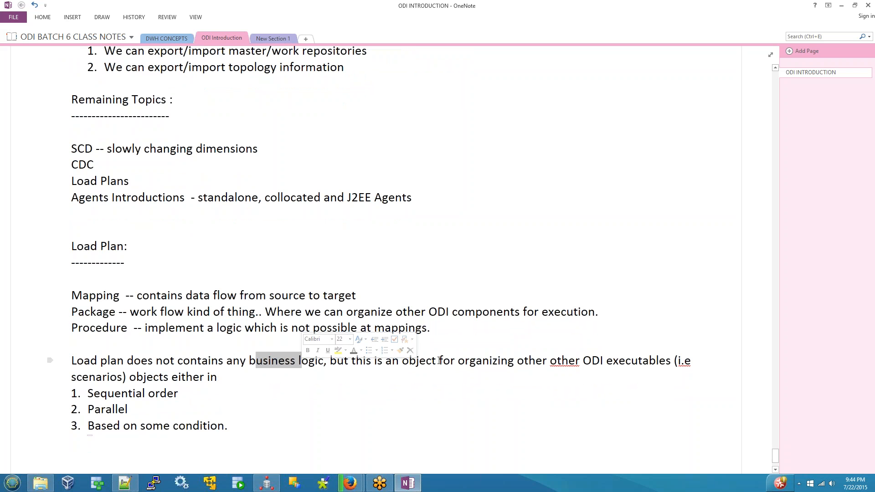
right_click(565, 361)
click(592, 229)
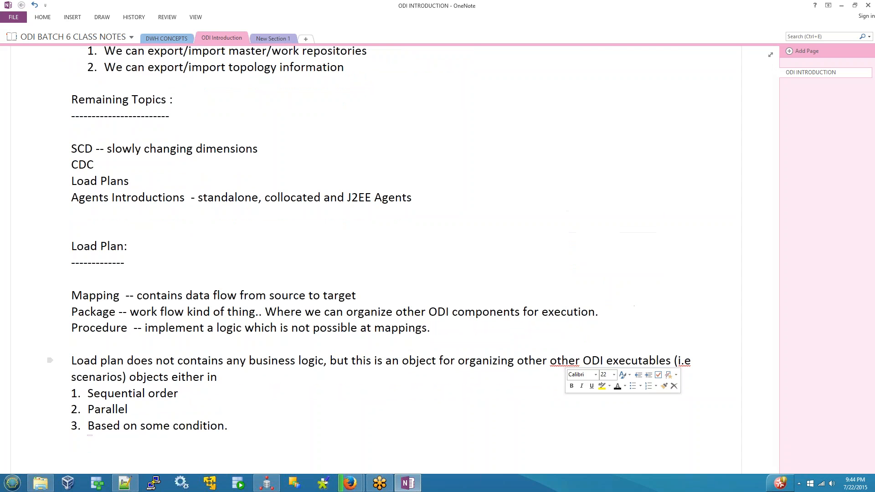
double_click(617, 363)
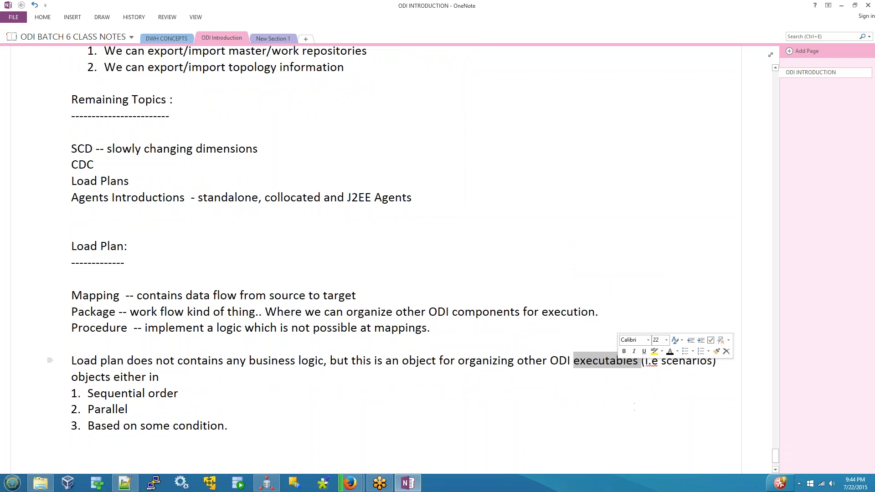
click(632, 363)
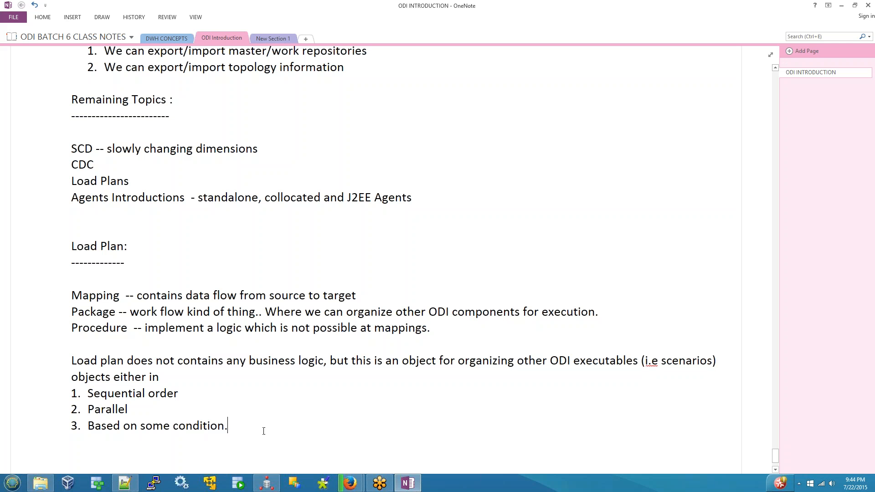
Step: Add an empty line below the numbered list to make room for a new paragraph
drag(261, 427, 5, 389)
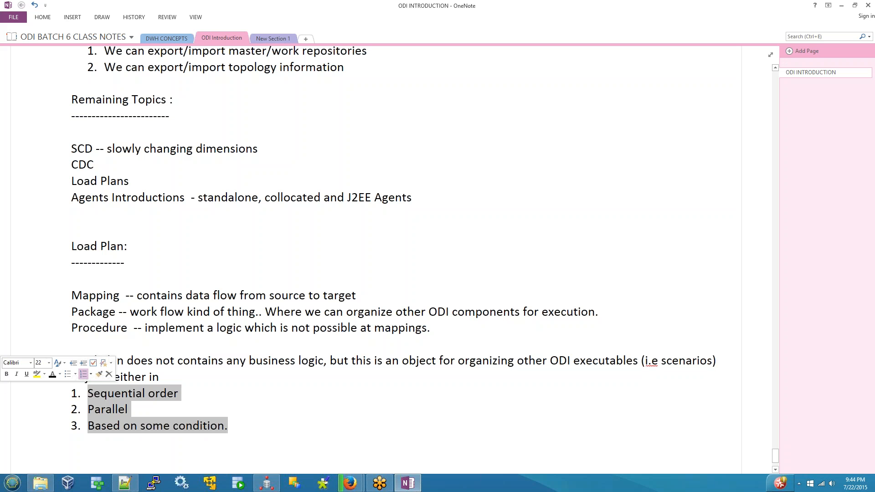
click(255, 427)
key(Down)
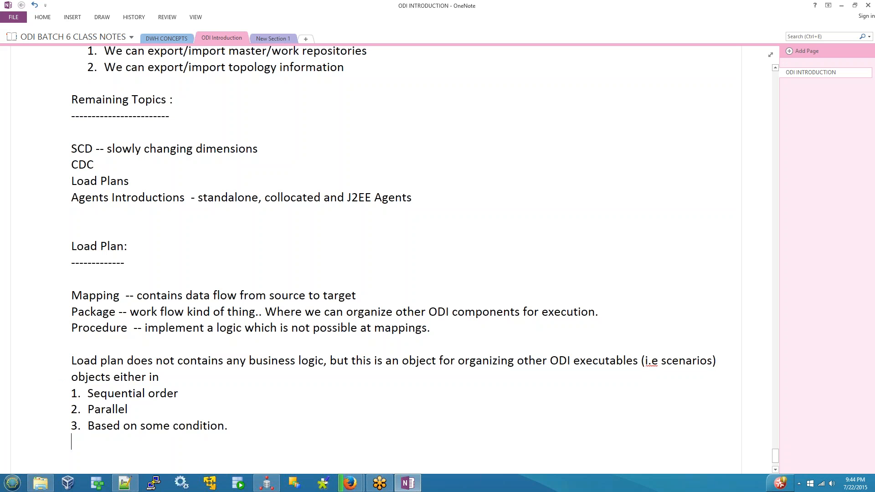
key(Return)
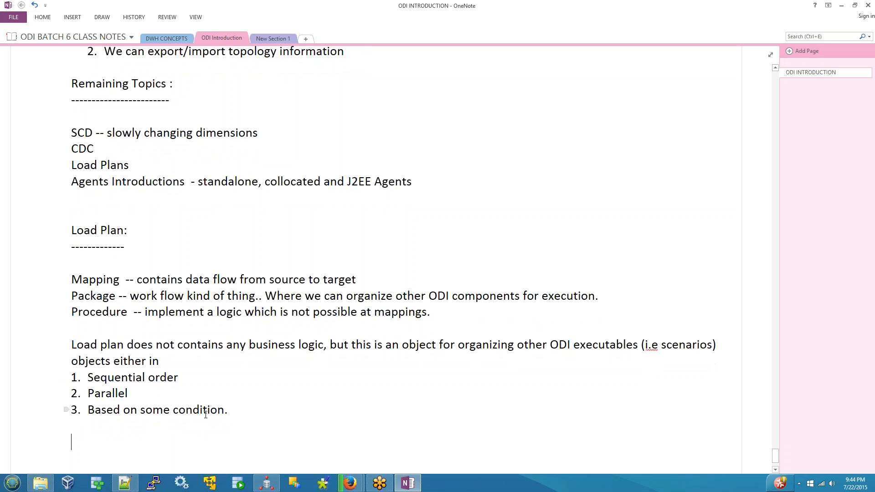
Step: Open a Command Prompt window and begin a cd command
click(14, 486)
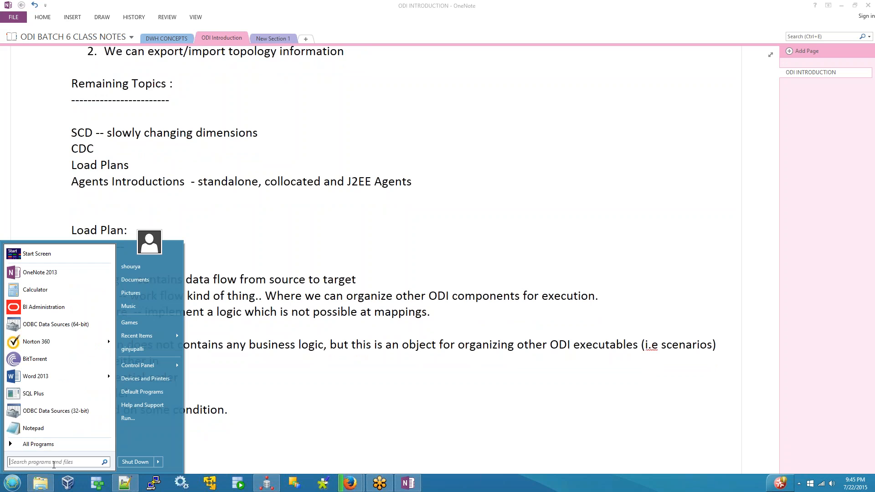
text(cmd)
key(Return)
text(cd)
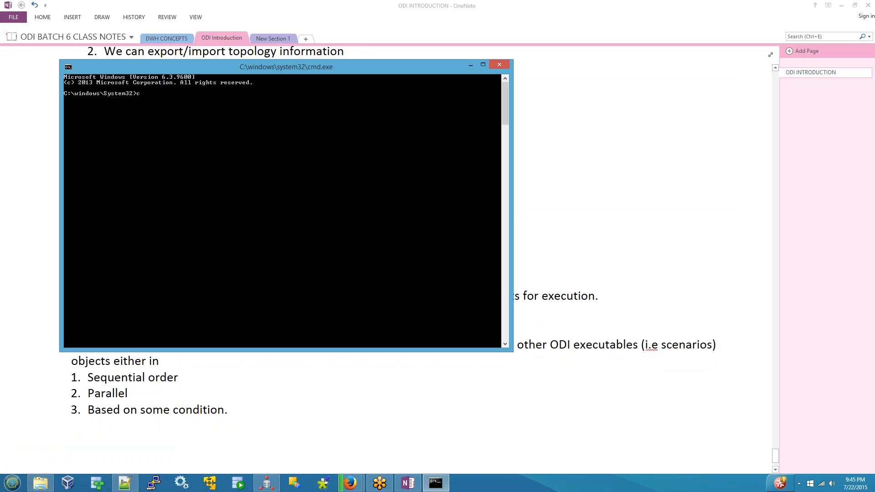
Step: Copy the odi_12_domain\bin path from the ODI 12.1.3 Installation Details file in Notepad++ and change the Command Prompt to that folder
click(125, 482)
click(50, 39)
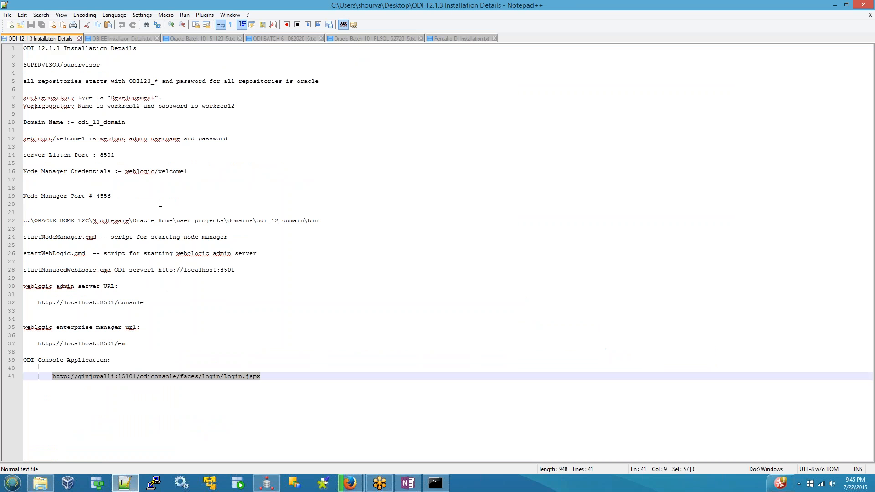
drag(340, 221, 9, 222)
key(ctrl+c)
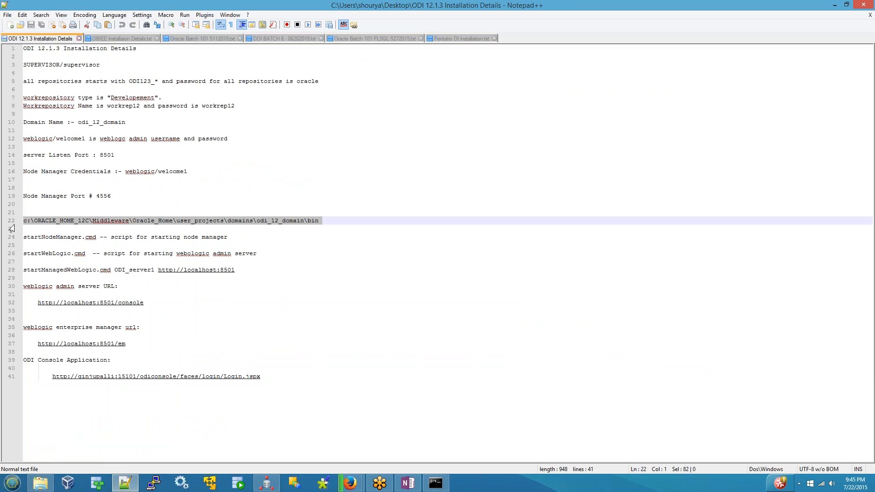
click(435, 483)
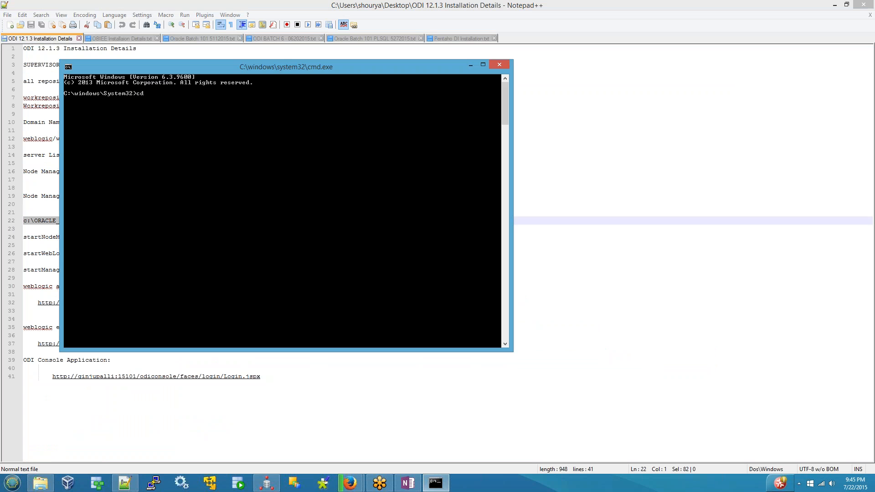
right_click(153, 94)
click(172, 122)
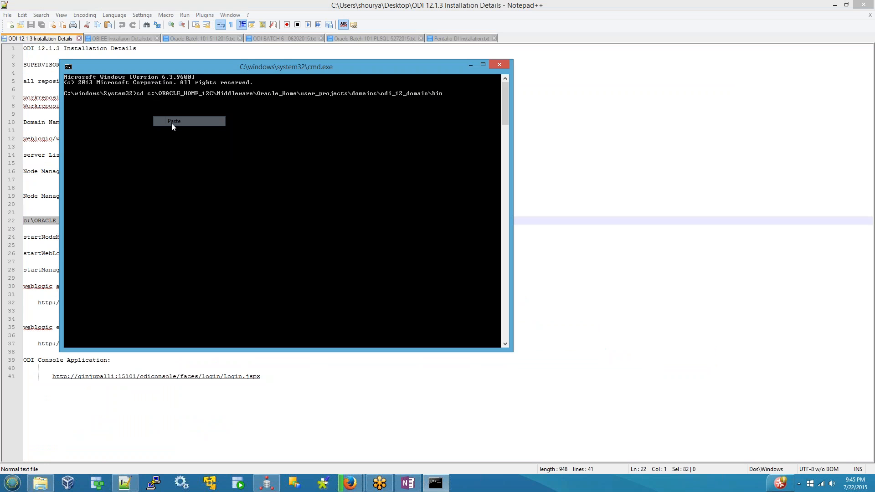
key(Return)
Step: List the contents of the domain's bin folder with dir
text(d)
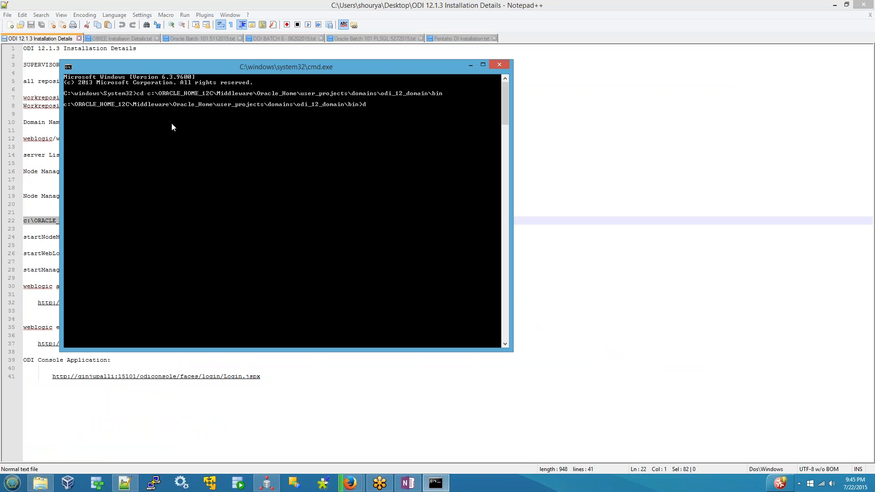
text(ir)
key(Return)
text(start)
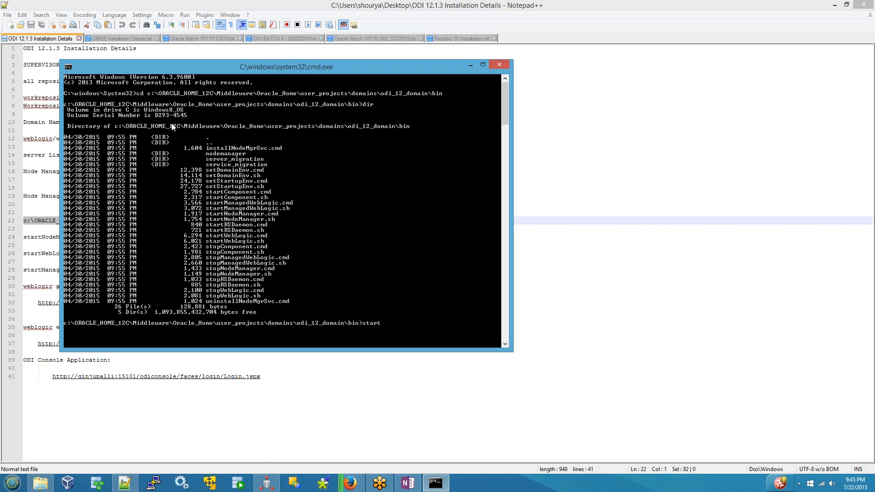
text(weblogic)
key(Return)
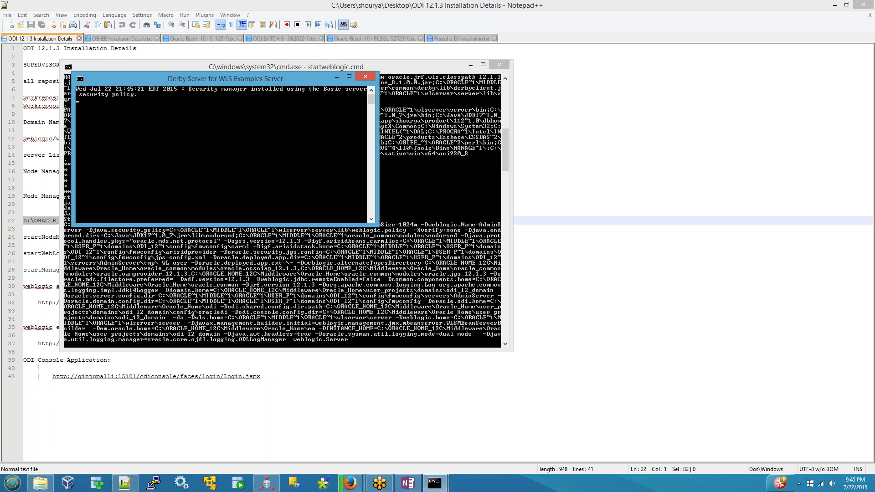
click(366, 77)
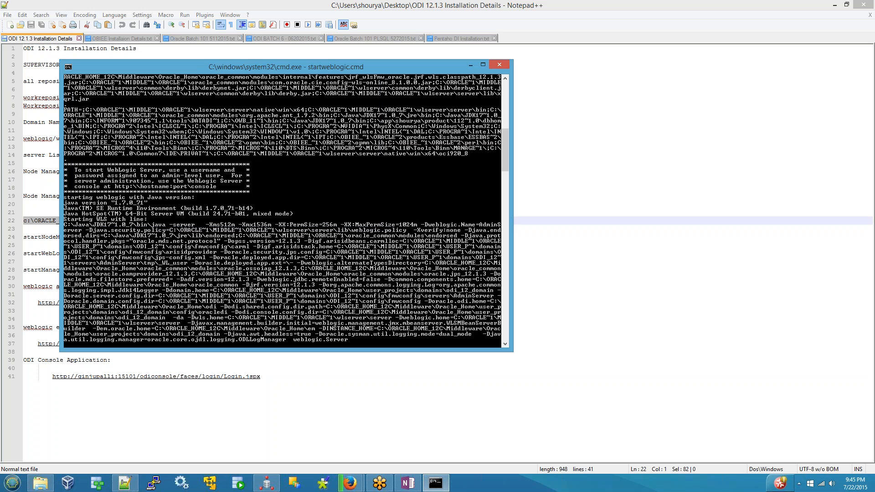
key(ctrl+c)
text(Y)
key(Return)
Step: Start the node manager with startnodemanager.cmd and minimize its Command Prompt window
text(start)
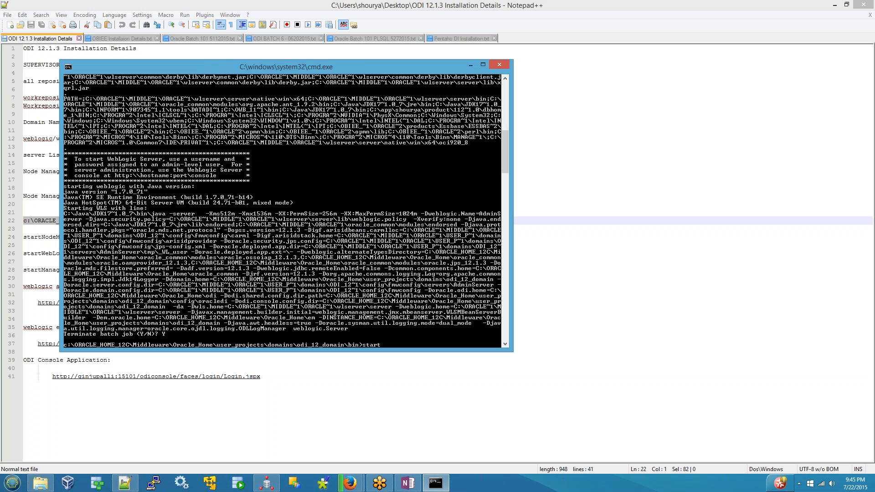
text(nodemanager.cmd)
key(Return)
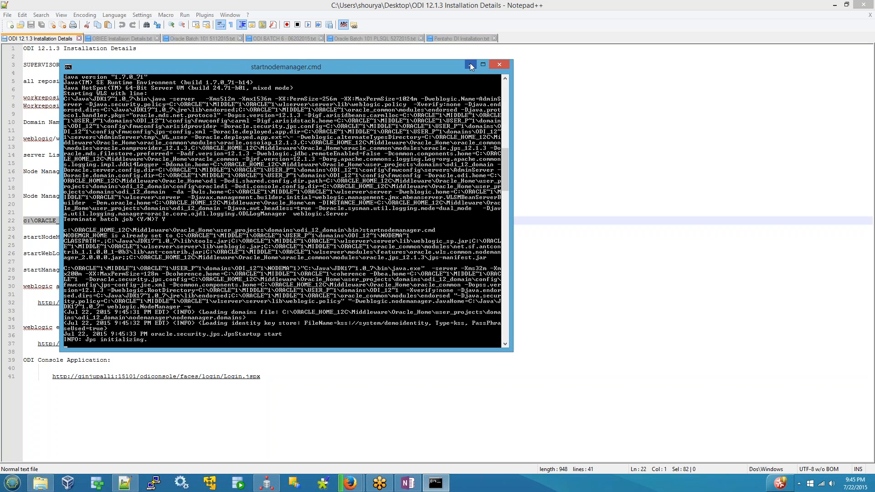
click(470, 66)
Step: Switch back to OneNote and write "Load Plans can be created either in Designer or Operator." below the numbered list
click(413, 484)
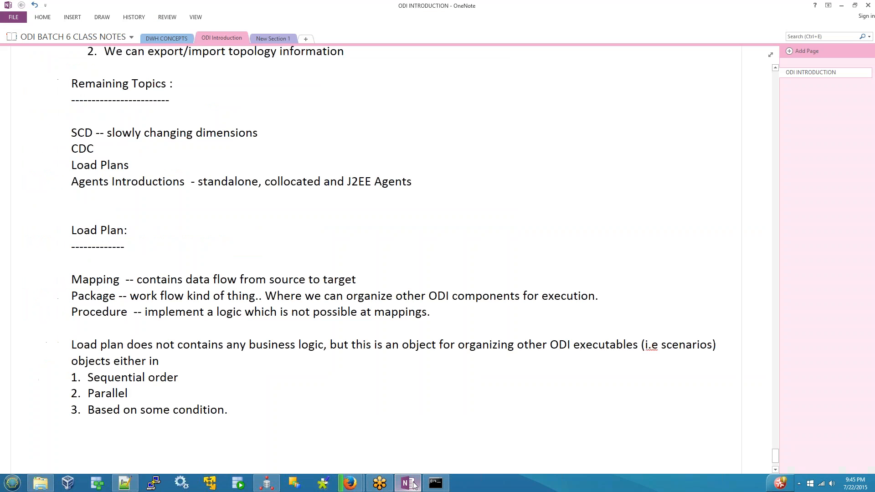
text(Load Plans can be c)
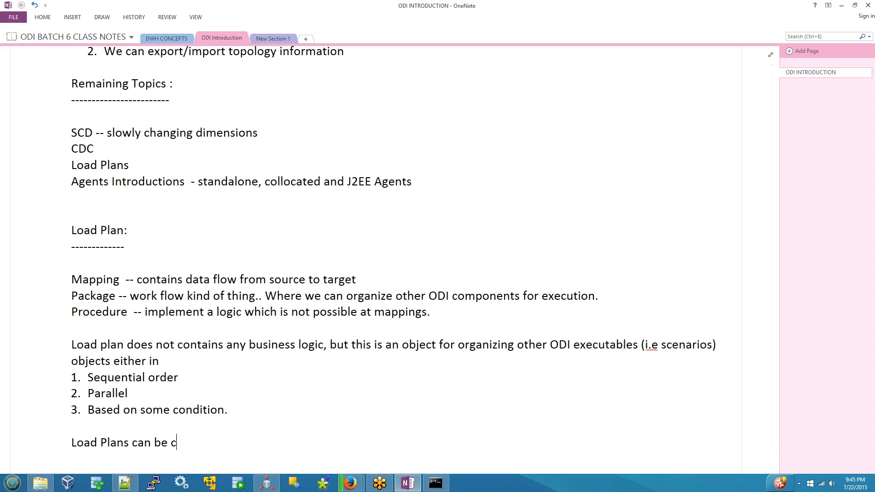
text(reated wither)
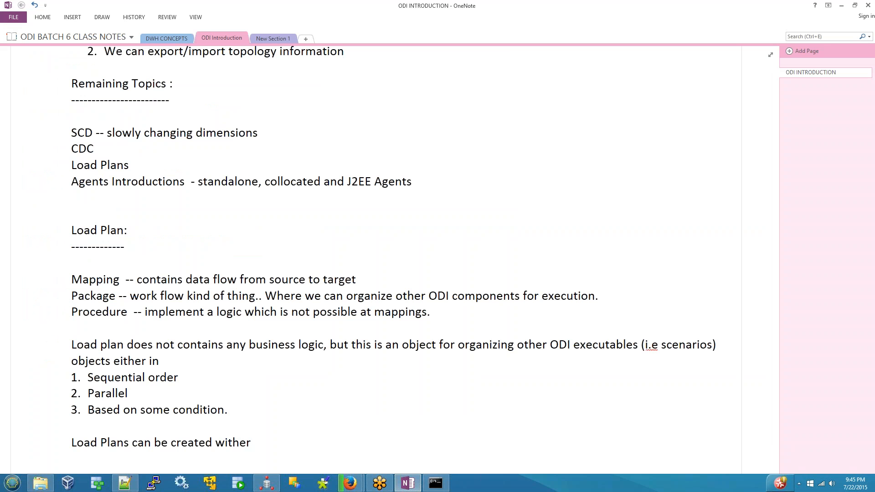
key(BackSpace)
key(BackSpace)
key(BackSpace)
key(BackSpace)
key(BackSpace)
key(BackSpace)
text(either in DEsi)
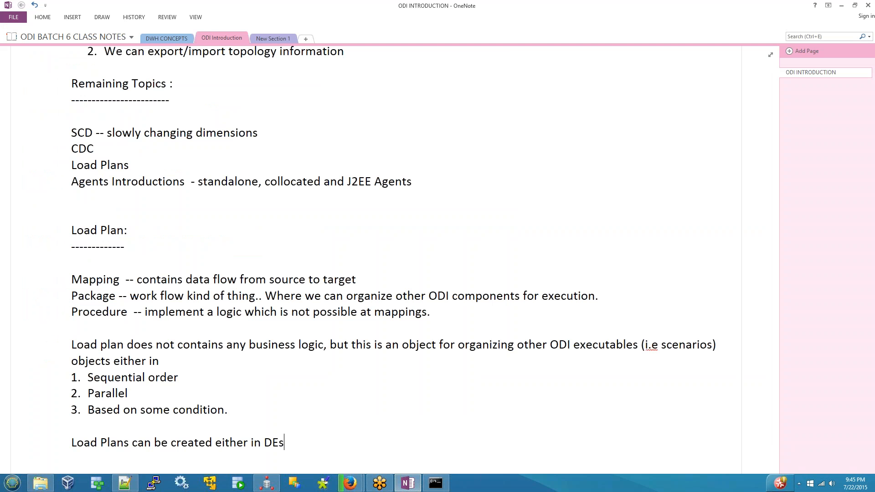
key(BackSpace)
key(BackSpace)
key(BackSpace)
text(esi)
text(nger)
key(BackSpace)
key(BackSpace)
key(BackSpace)
key(BackSpace)
text(gn)
key(BackSpace)
text(er or Operator.)
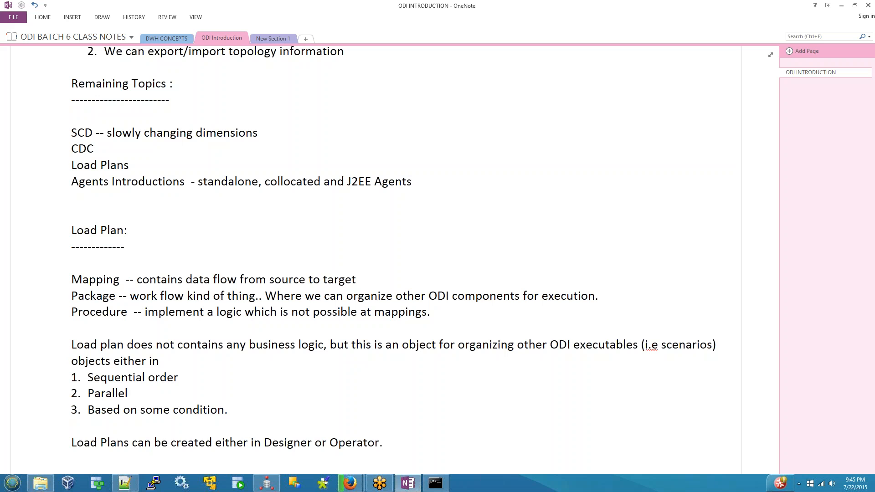
Step: Add the line "Load plans can be created in Execution Work repository or in Development Work repository." below the Designer or Operator sentence
key(Return)
text(load)
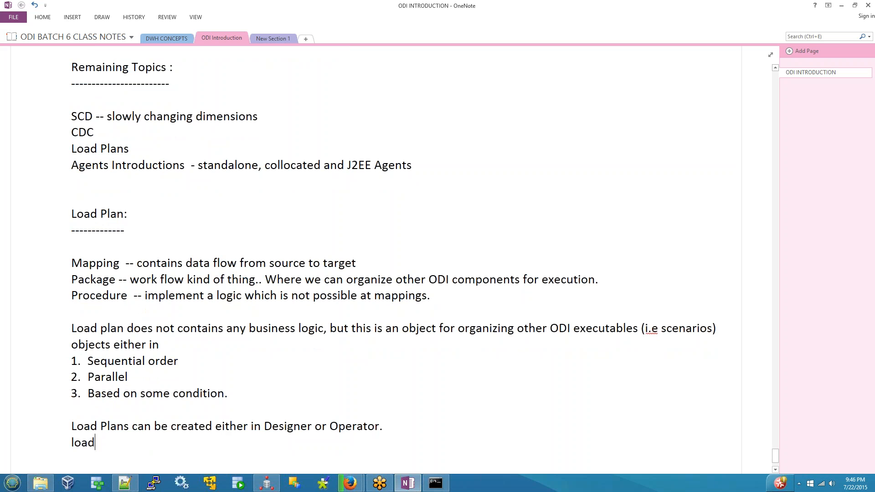
text( plans c)
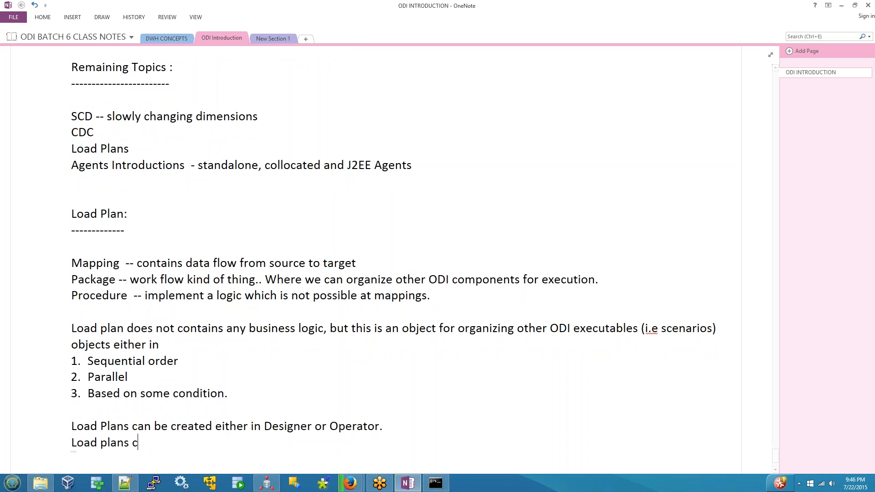
text(an be created in Wr)
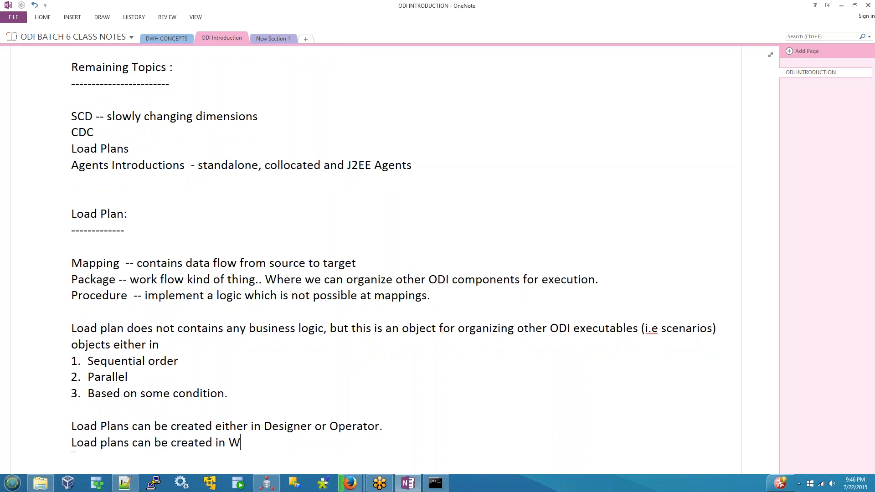
key(BackSpace)
key(BackSpace)
text(Exectio)
key(BackSpace)
key(BackSpace)
key(BackSpace)
text(ution Wro)
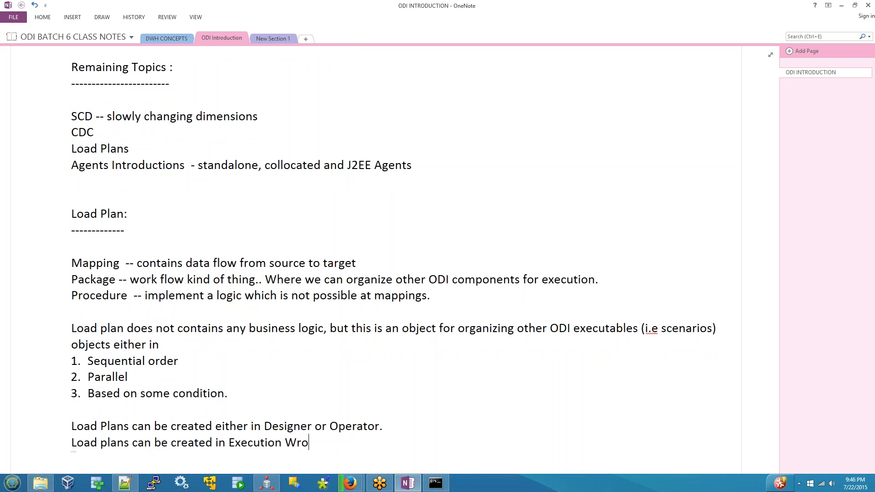
key(BackSpace)
key(BackSpace)
text(ork repositoru)
key(BackSpace)
key(BackSpace)
text(ry or in)
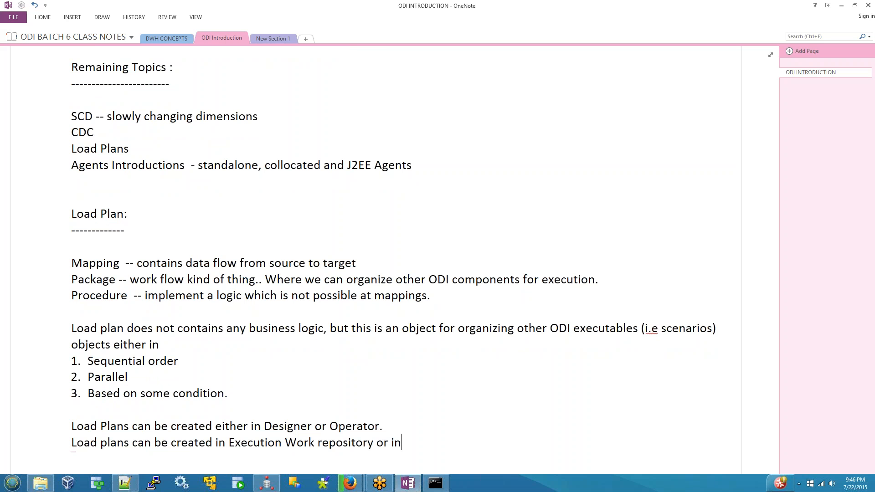
text( Development Work repositoruy)
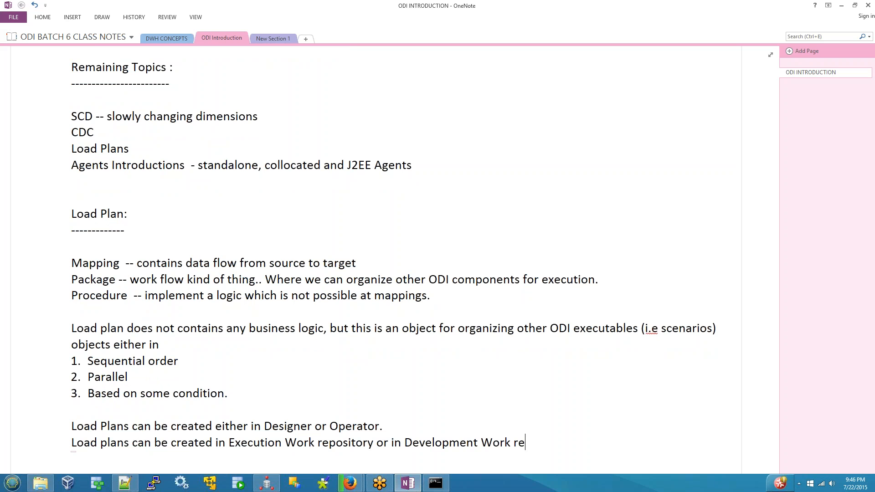
key(BackSpace)
key(BackSpace)
text(y.)
Step: Start another line in the notes reading "Load plan contains steps.."
key(Return)
text(Load)
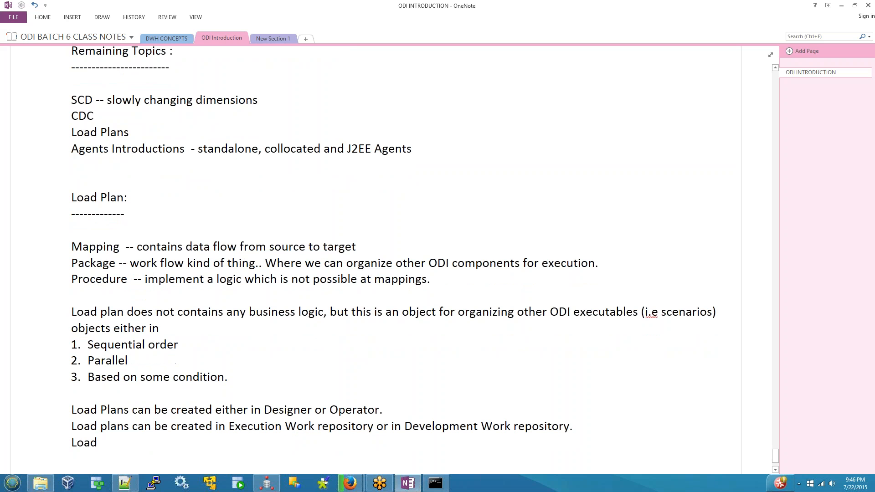
text( plas)
key(BackSpace)
text(nc co)
key(BackSpace)
key(BackSpace)
key(BackSpace)
key(BackSpace)
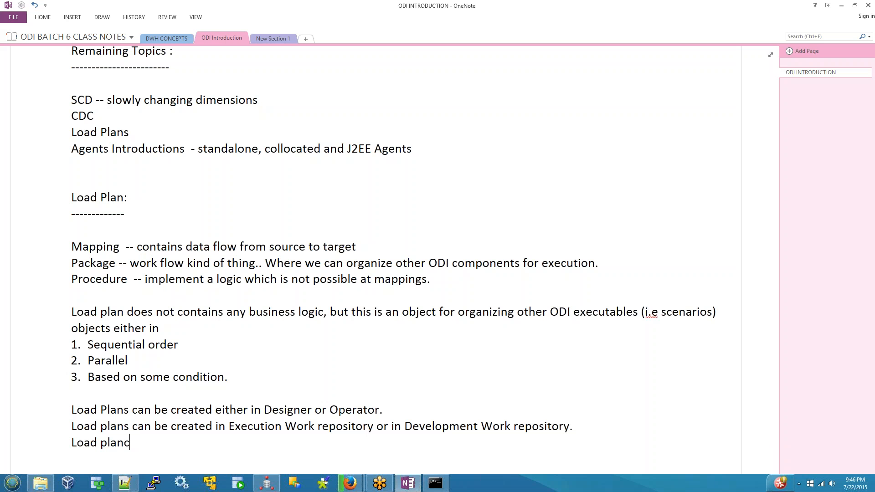
text(contains steps..)
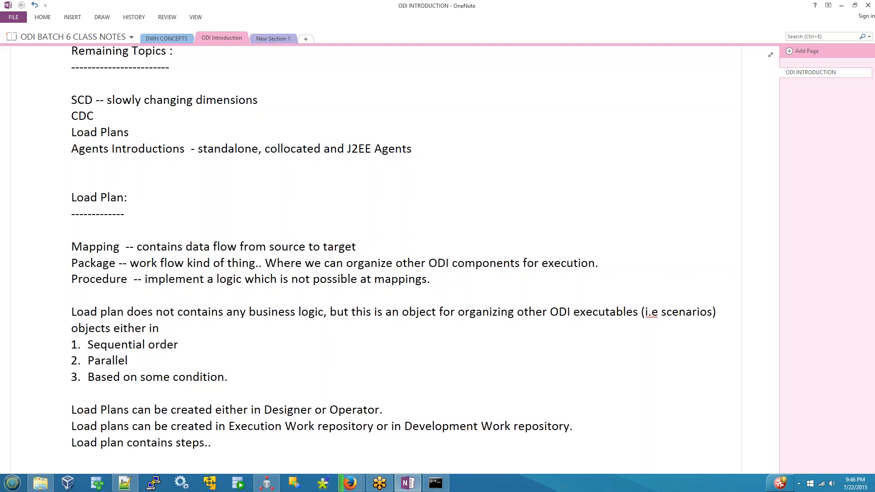
Step: Complete the last line so it reads "Load plan contains steps either serial or parallel."
key(BackSpace)
key(BackSpace)
key(Left)
key(Left)
key(Left)
key(Left)
key(Left)
text(wither)
key(BackSpace)
key(BackSpace)
key(BackSpace)
key(BackSpace)
key(BackSpace)
key(BackSpace)
key(BackSpace)
text(either serial or pa)
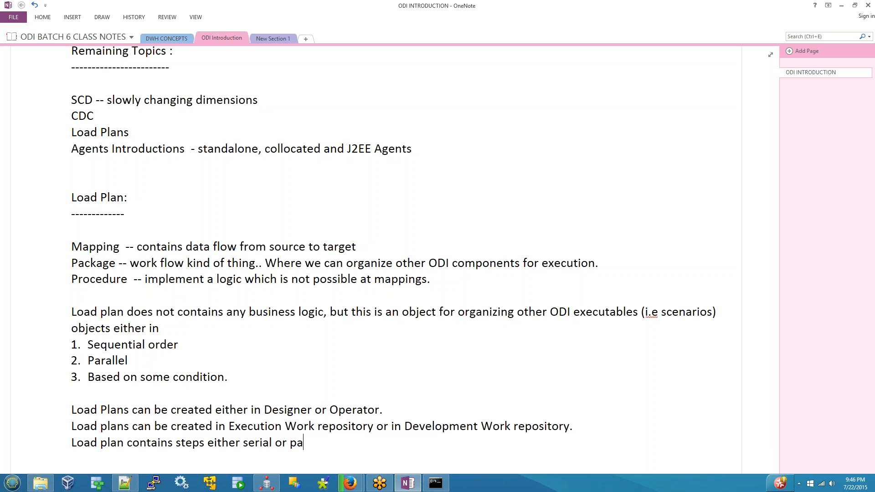
text(rallel)
key(Return)
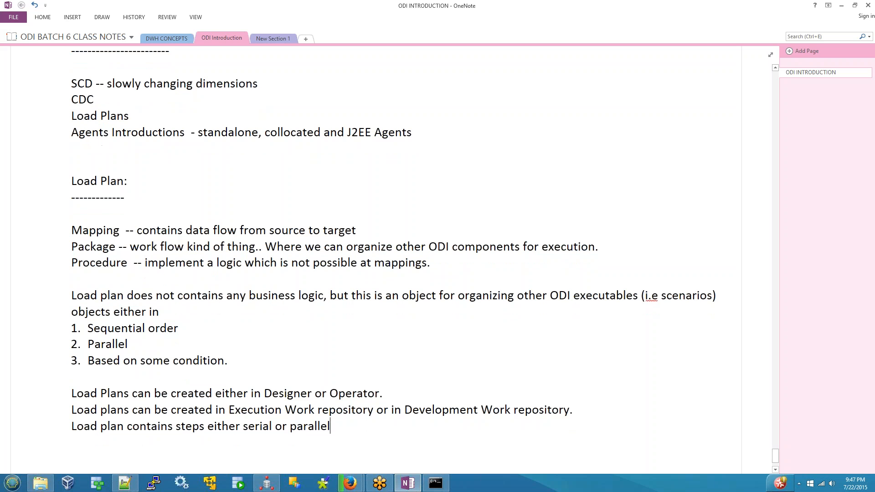
key(BackSpace)
text(l.)
Step: Add the line "Final steps in load plan is scenarios." at the end of the load plan notes
key(Return)
text(leaf)
key(BackSpace)
key(BackSpace)
key(BackSpace)
key(BackSpace)
text(final steps in load )
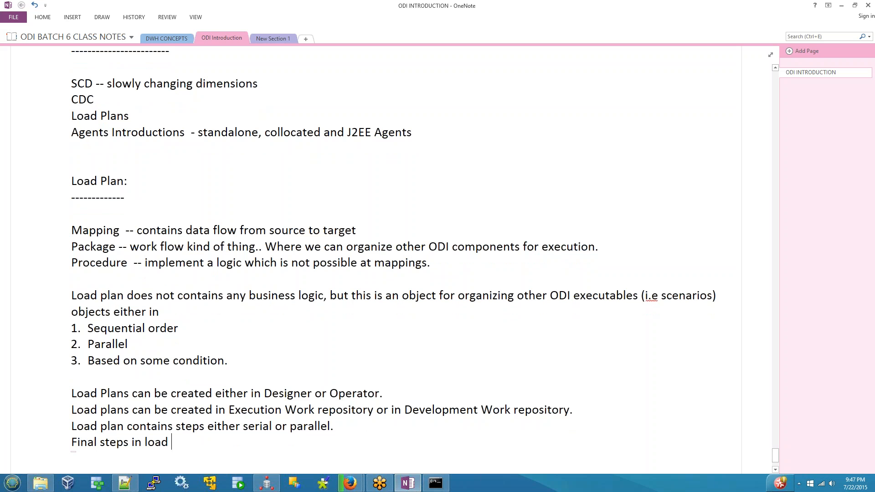
text(plan is)
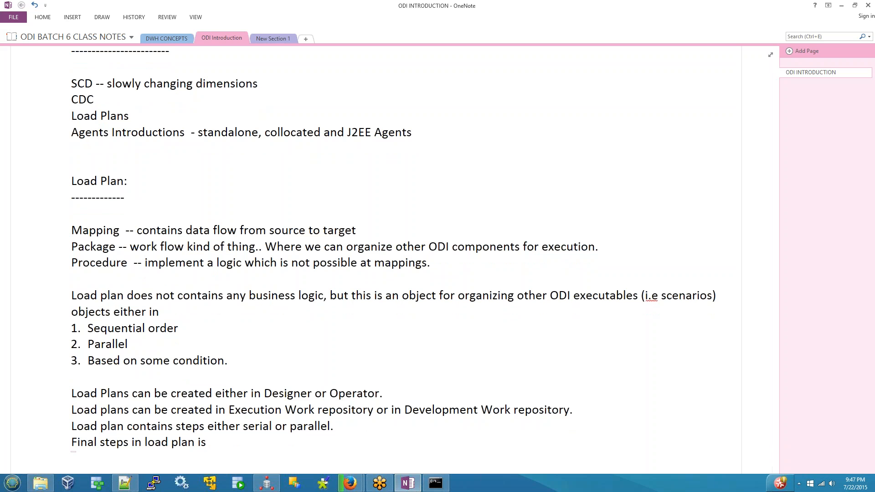
text( scenarioa)
key(BackSpace)
text(s.)
Step: Check the node manager's console output and open a second Command Prompt window
click(435, 483)
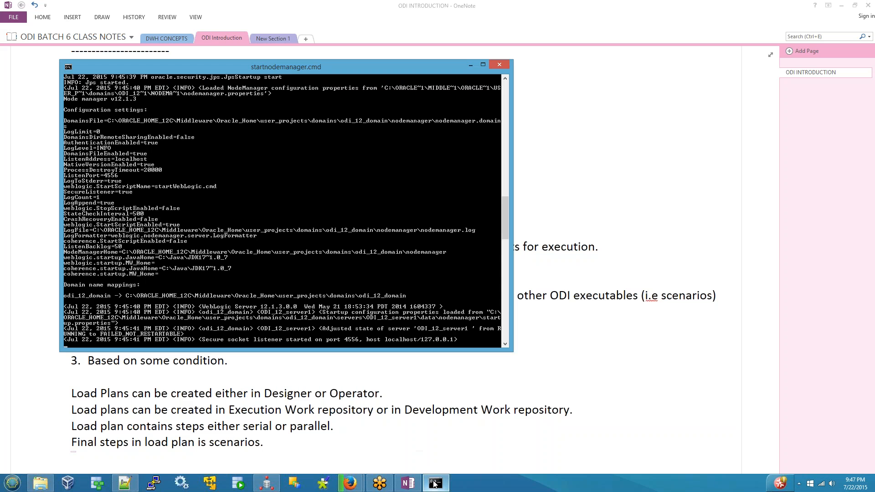
click(435, 483)
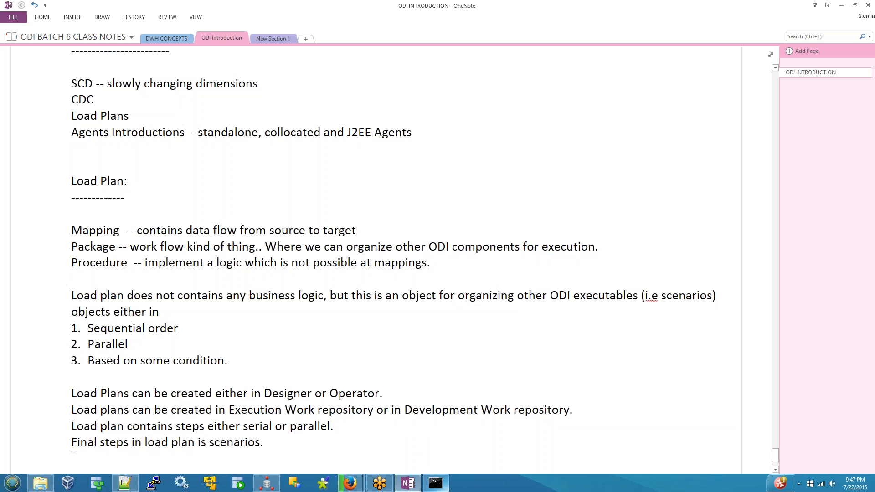
click(11, 483)
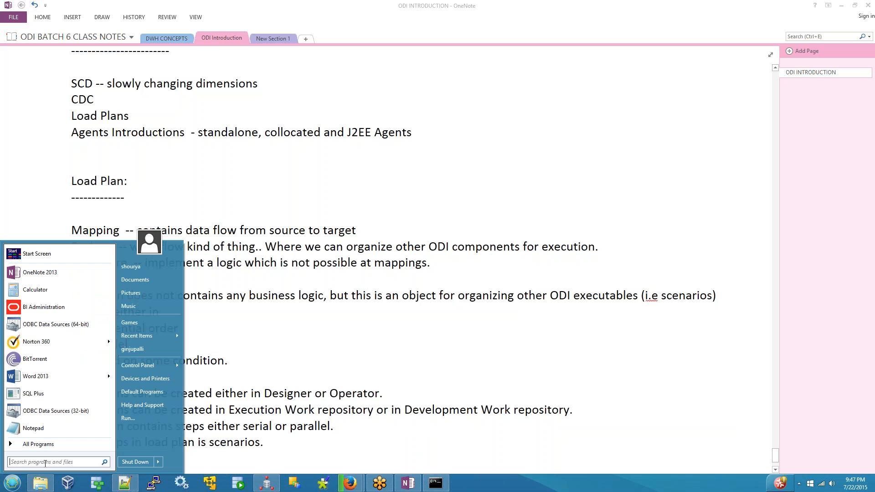
text(cmd)
key(Return)
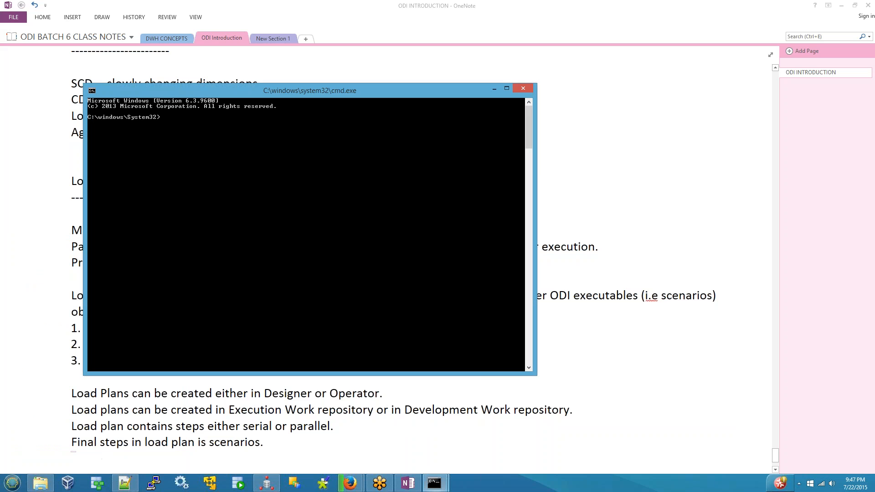
Step: Change to c:\ORACLE_HOME_12C\Middleware\Oracle_Home\user_projects\domains\odi_12_domain\bin using the copied path and start the server with startweblogic.cmd
text(cd)
right_click(173, 119)
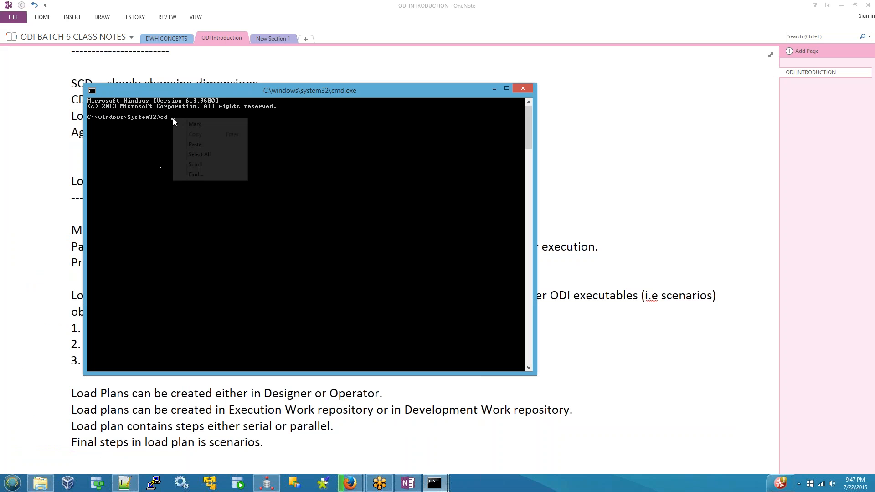
click(200, 144)
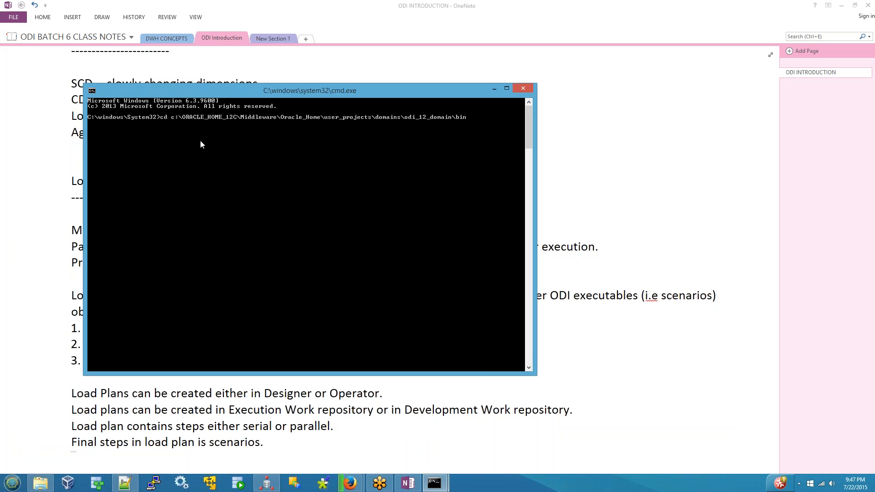
key(Return)
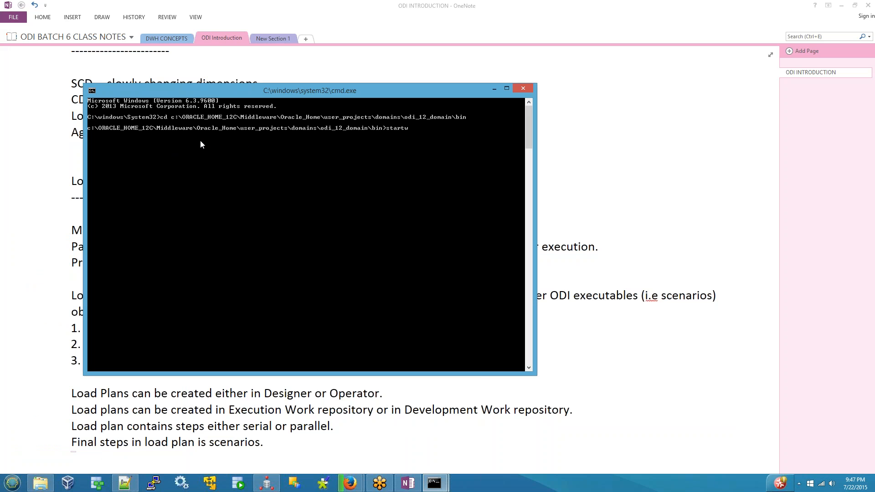
text(startweblogic.cmd)
key(Return)
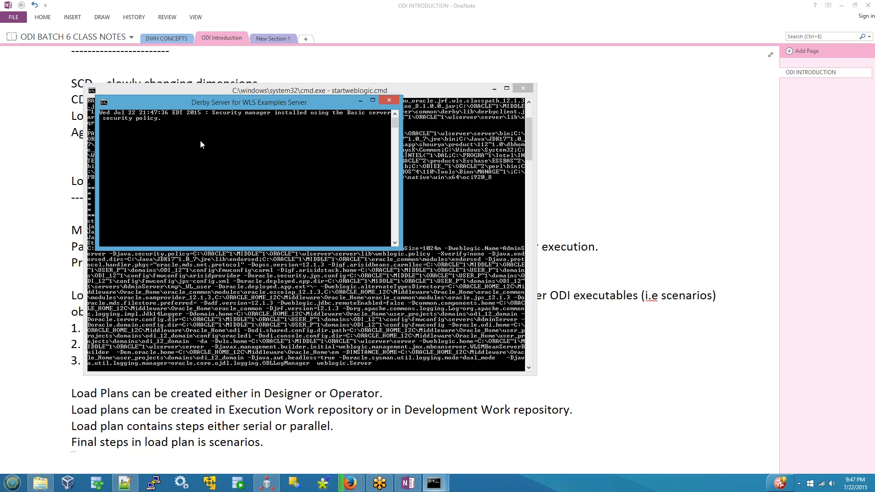
Step: Switch to Oracle Data Integrator Studio and examine the scenarios of both packages in the GVS RND folder of PRJ_GVS_RND
click(267, 483)
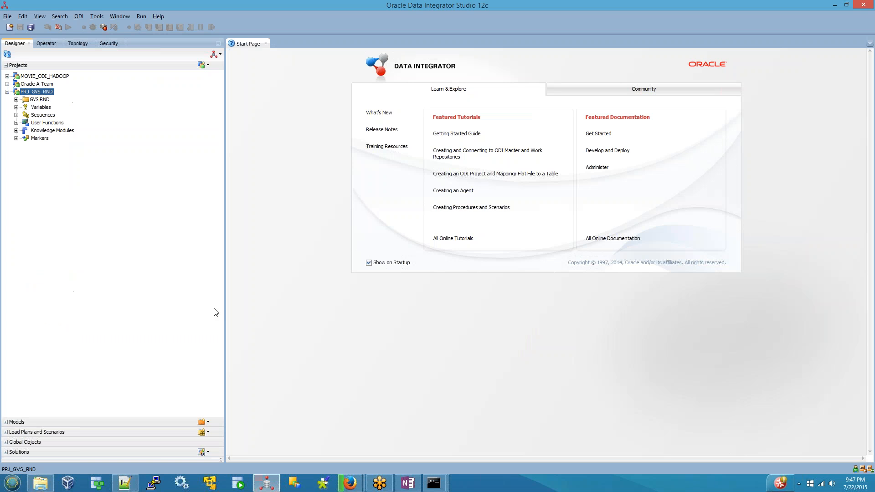
click(7, 92)
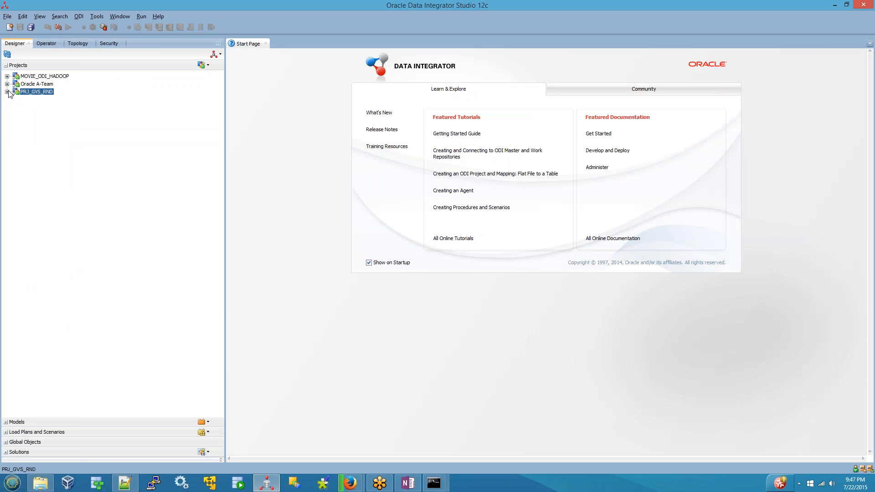
click(7, 92)
click(16, 99)
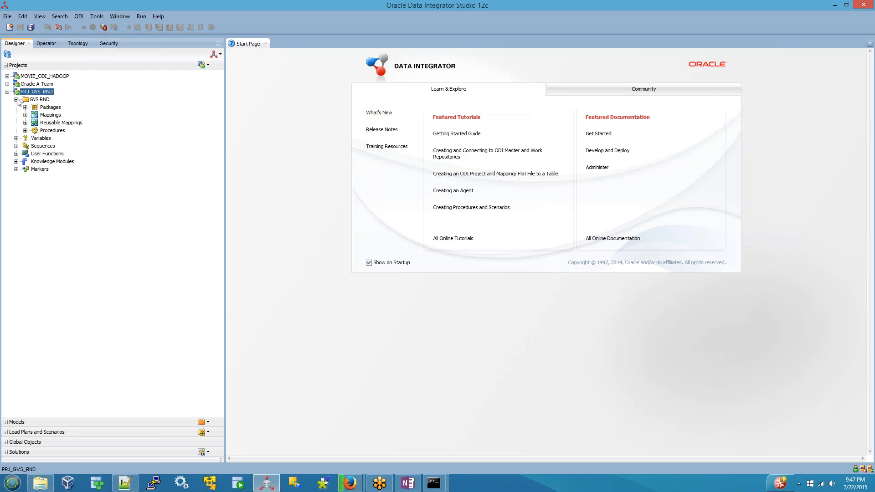
click(25, 107)
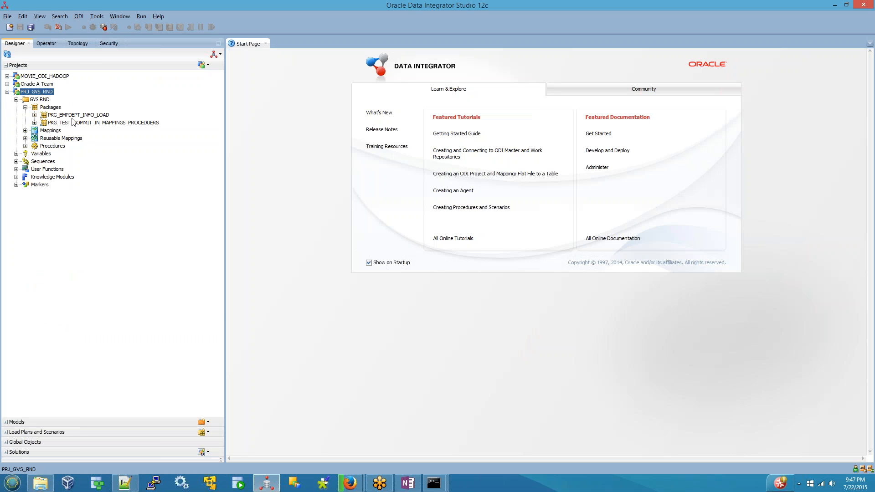
click(73, 117)
click(34, 115)
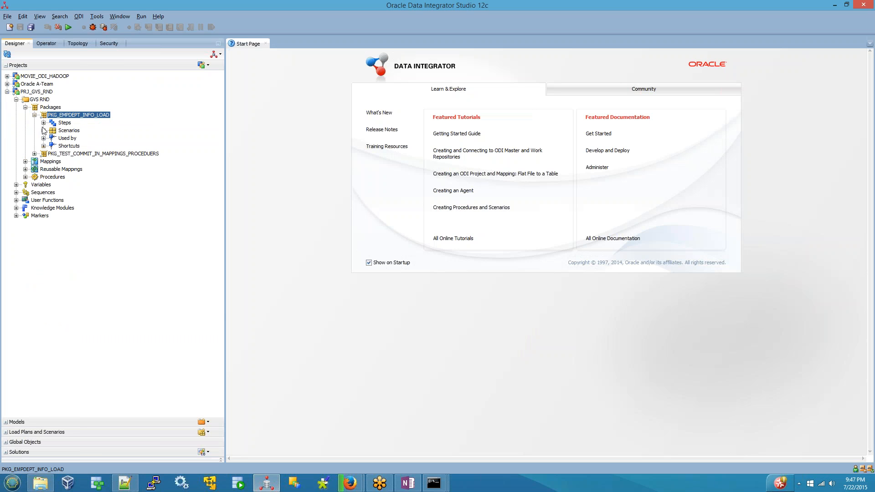
click(43, 130)
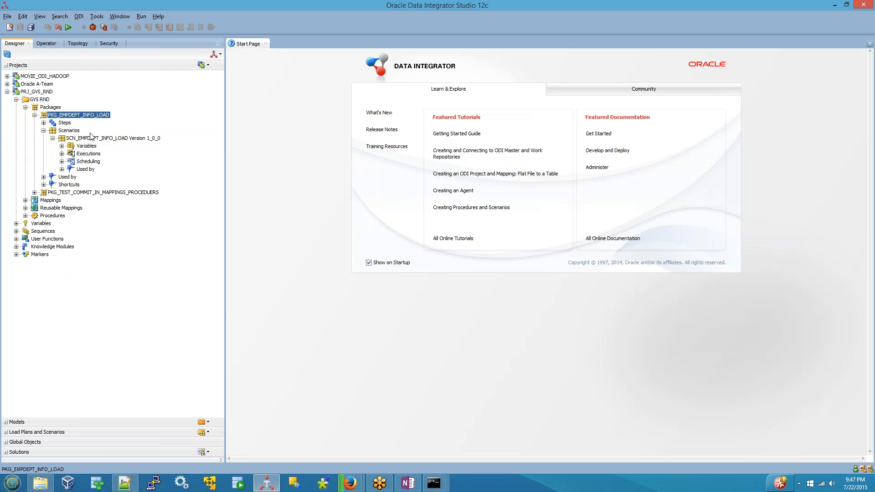
click(34, 192)
click(43, 208)
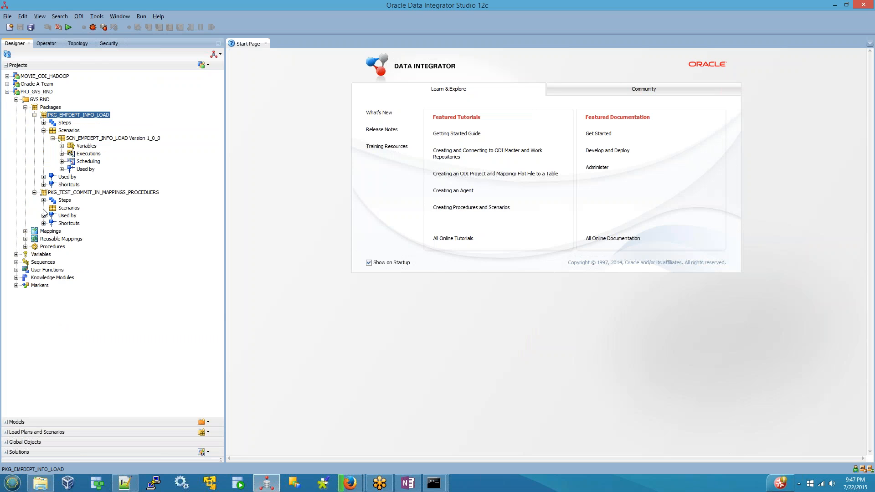
Step: Generate a scenario from PKG_TEST_COMMIT_IN_MAPPINGS_PROCEDUERS, named SCN_TEST_COMMIT_IN_MAPPINGS_PROCEDUERS with version 1_0_0
right_click(114, 194)
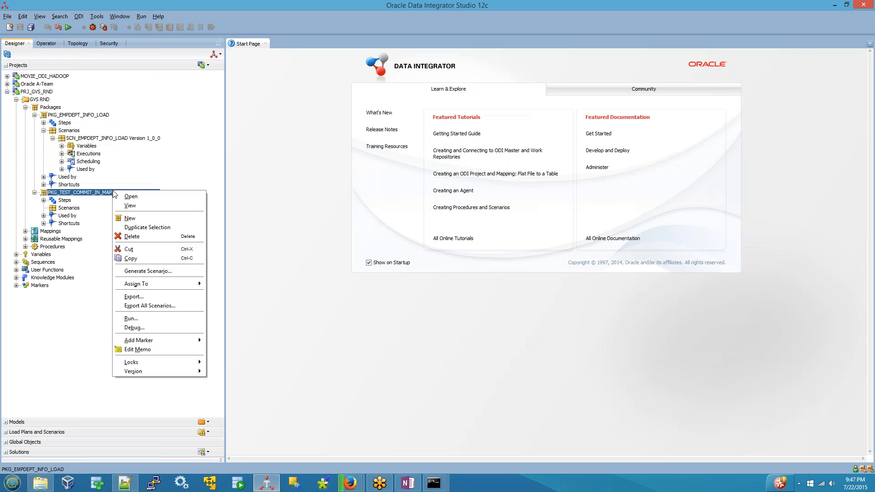
click(165, 272)
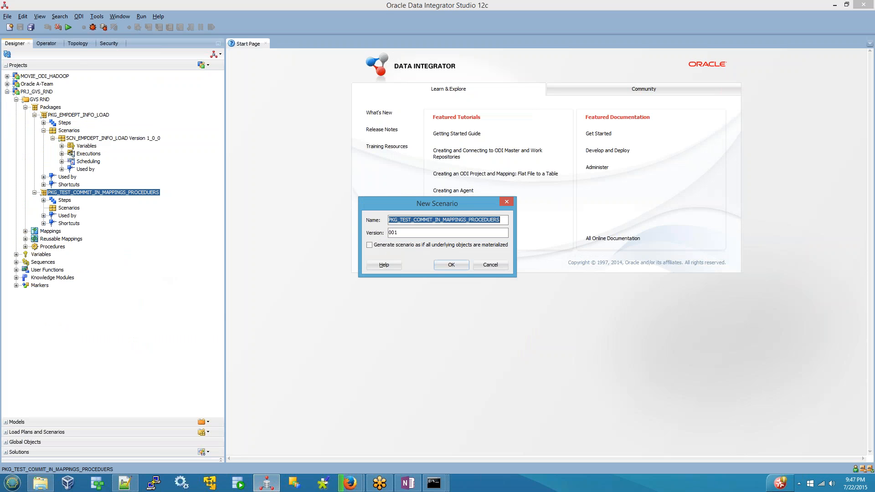
click(389, 220)
key(Delete)
key(Delete)
key(Delete)
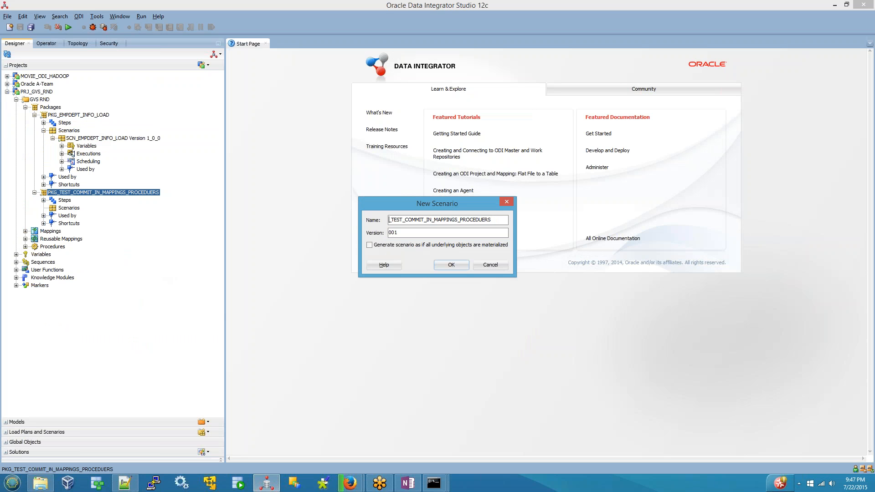
text(SCN)
key(Tab)
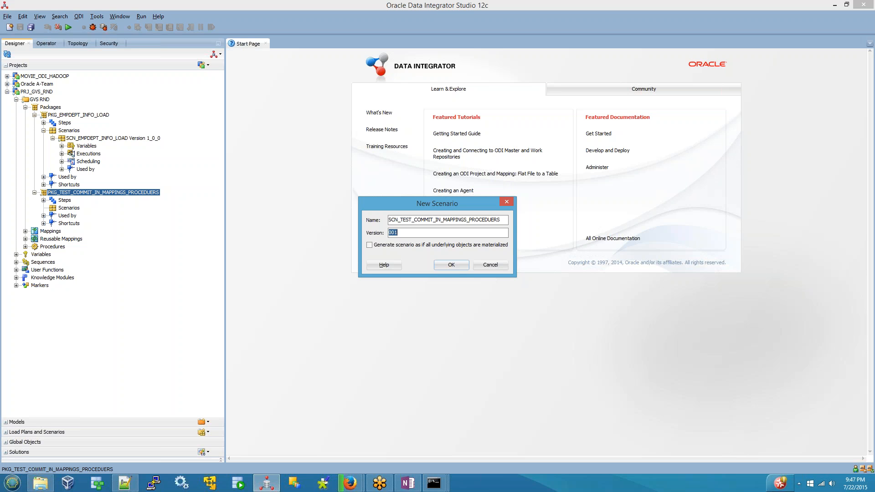
text(1_0_)
click(456, 266)
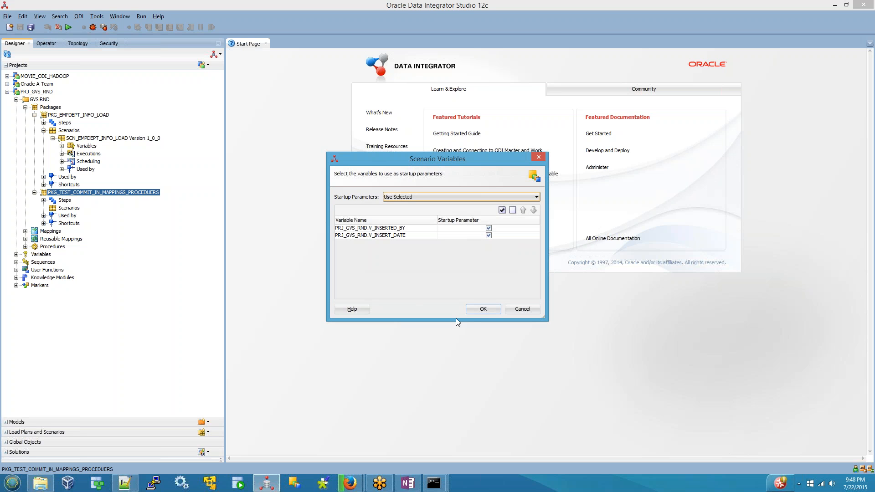
Step: Accept V_INSERTED_BY and V_INSERT_DATE as the scenario's startup parameters with the Use Selected option
click(428, 196)
click(430, 196)
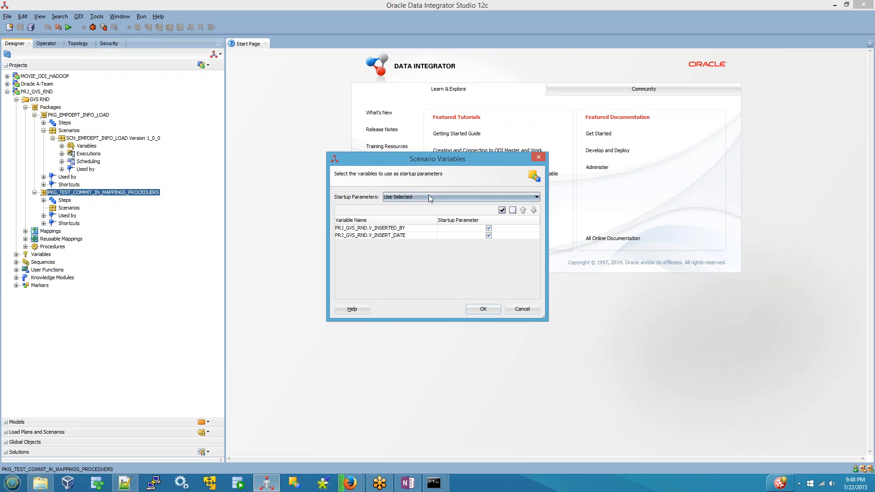
click(490, 310)
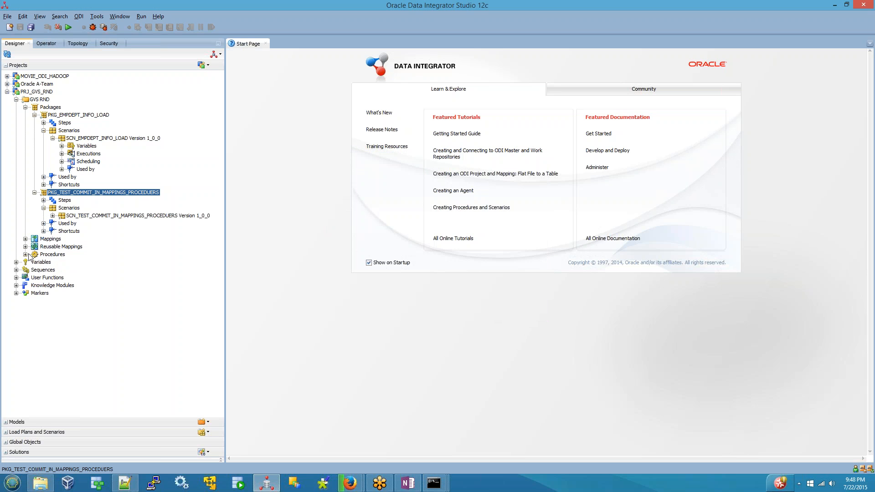
Step: Examine the existing scenario of the procedure PRC_LOAD_DATA_BETWEEN_SRC_TRG_OPTIONS in the GVS RND folder
click(26, 254)
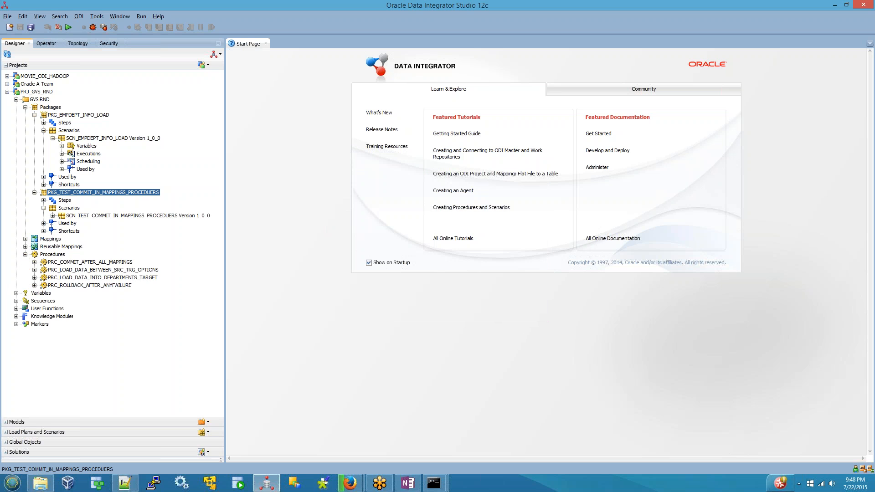
click(34, 269)
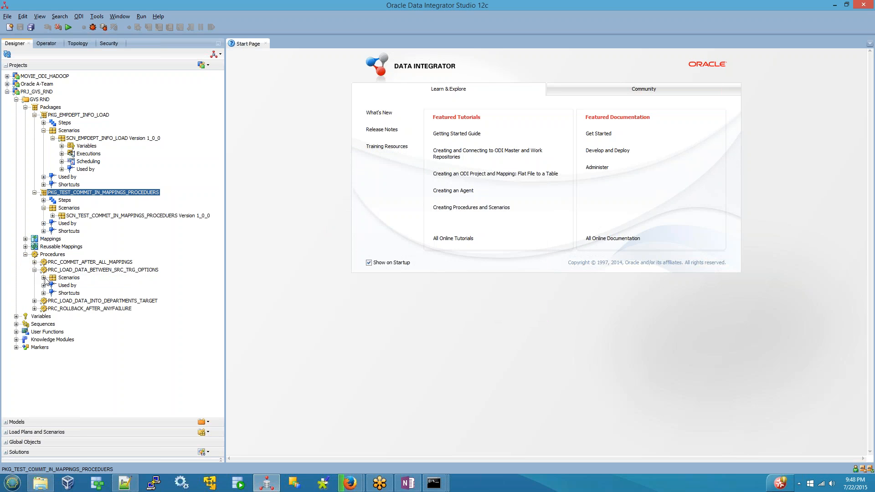
click(44, 277)
click(113, 287)
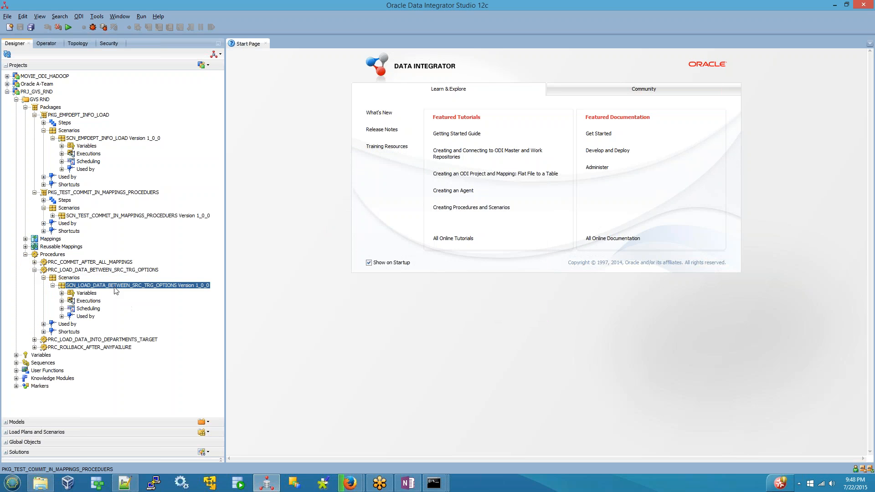
Step: Generate a scenario from the procedure PRC_LOAD_DATA_INTO_DEPARTMENTS_TARGET, named SCN_LOAD_DATA_INTO_DEPARTMENTS_TARGET with version 1_0_0
click(34, 340)
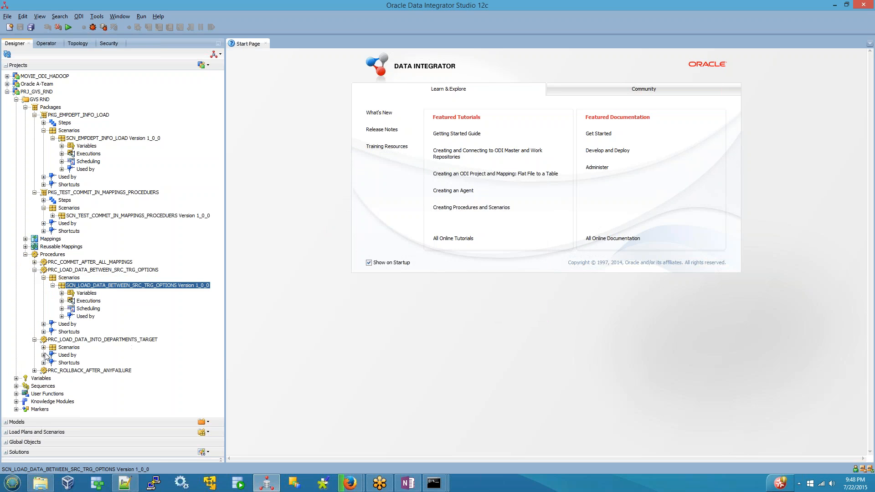
right_click(98, 341)
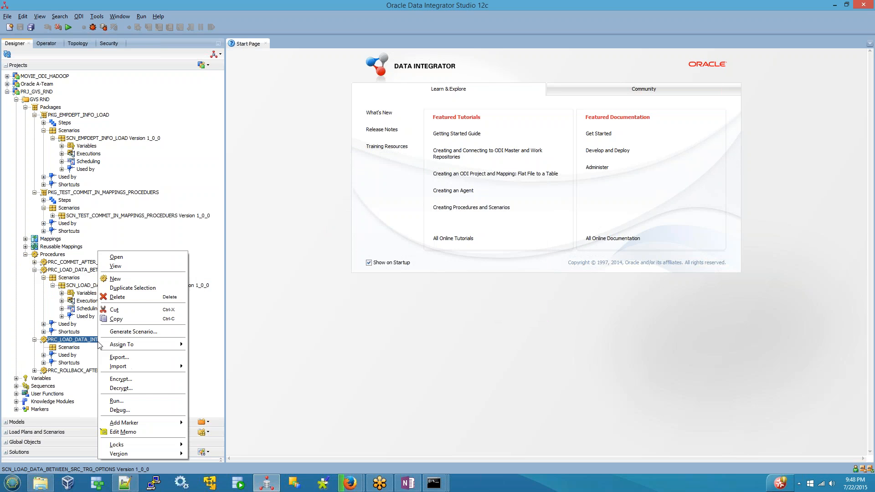
click(127, 332)
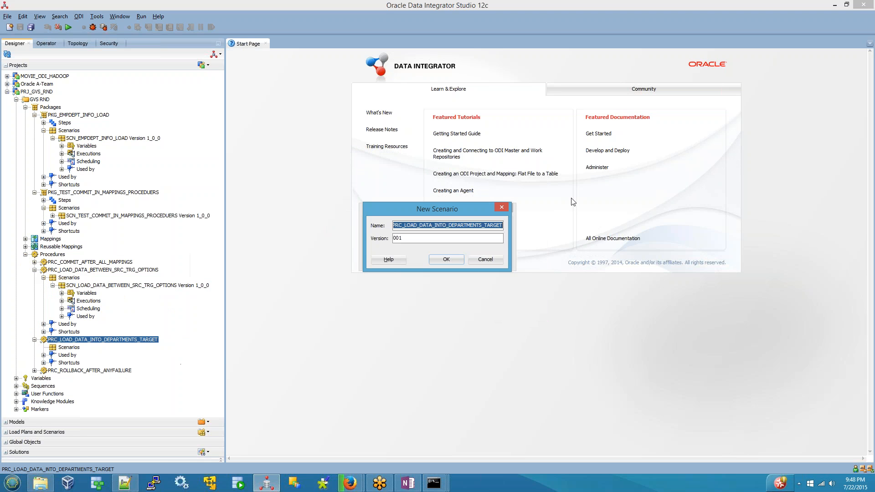
click(442, 237)
key(Home)
key(Delete)
key(Delete)
key(Delete)
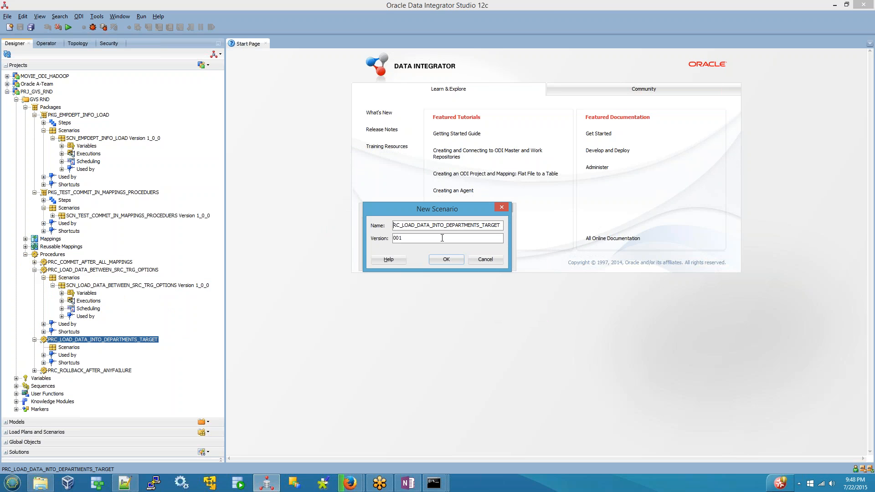
text(SCN)
key(Tab)
text(1_0_0)
click(453, 259)
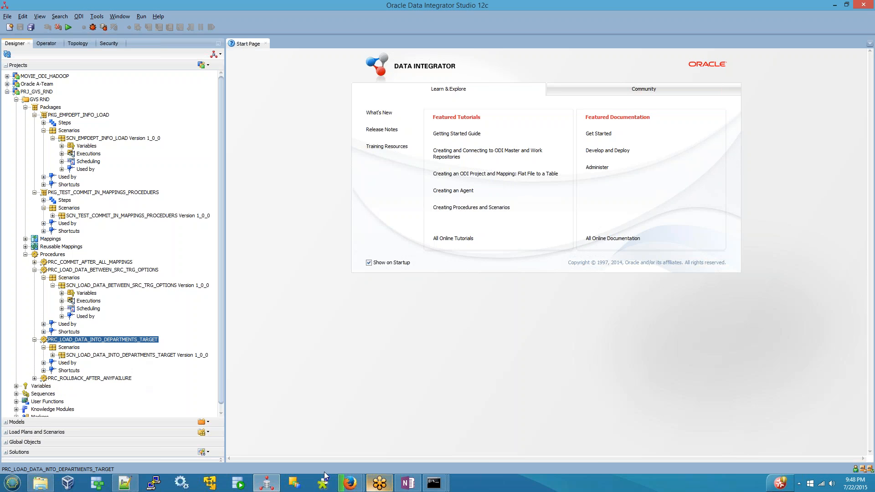
Step: Check the running server's command window and return to Oracle Data Integrator Studio
mouse_move(434, 482)
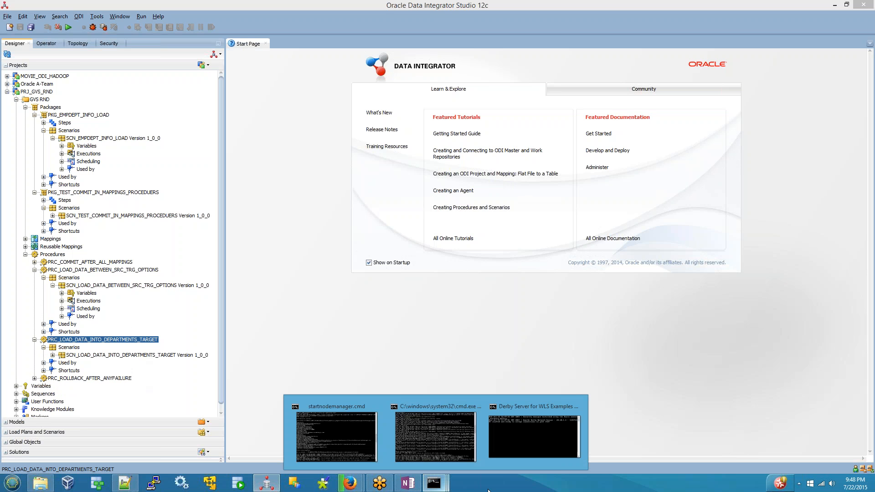
click(447, 406)
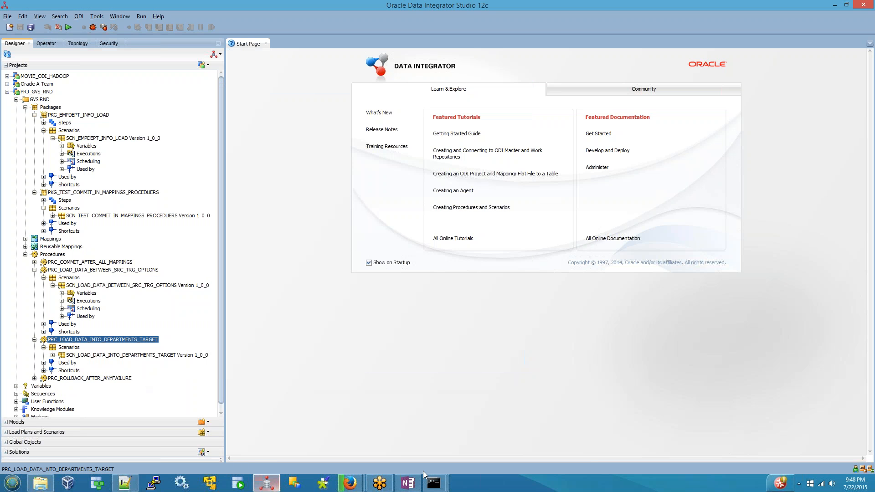
click(266, 482)
Step: Collapse PRJ_GVS_RND and the Projects section, and expand Load Plans and Scenarios
click(7, 92)
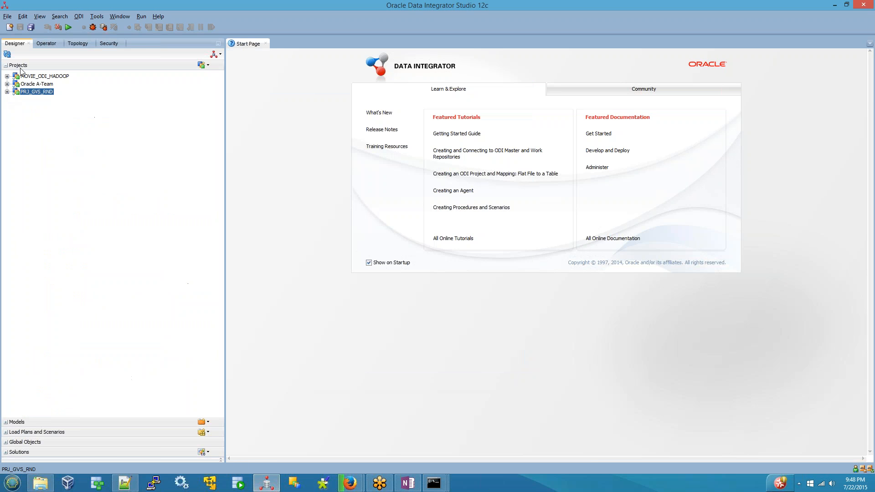
click(6, 66)
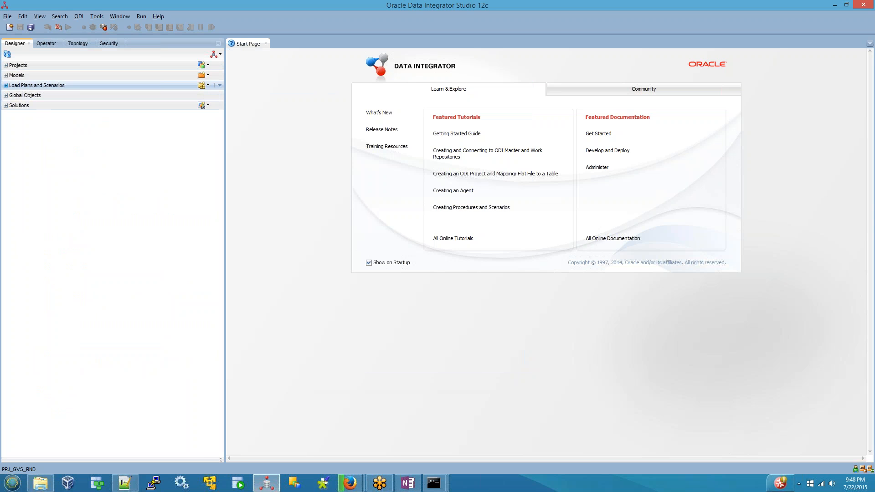
click(36, 85)
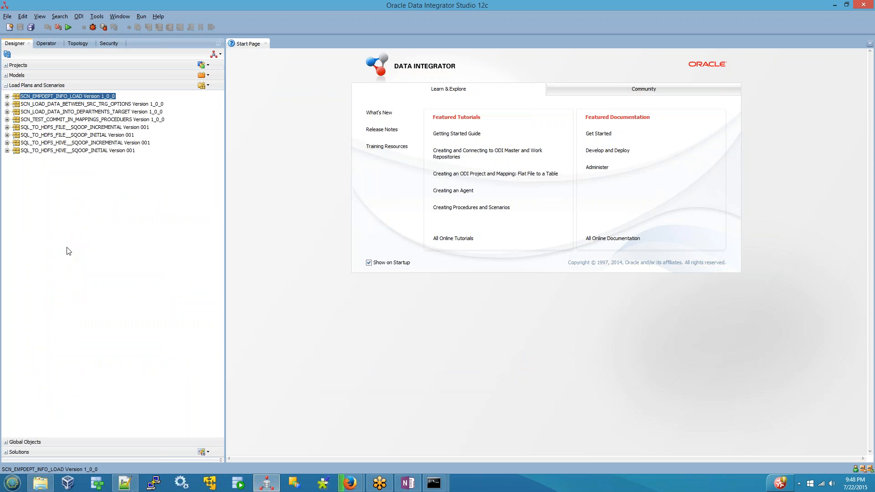
Step: Switch to OneNote and add the line "Load plans available from ODI 11.1.5 onwards." below the load plan notes
click(407, 483)
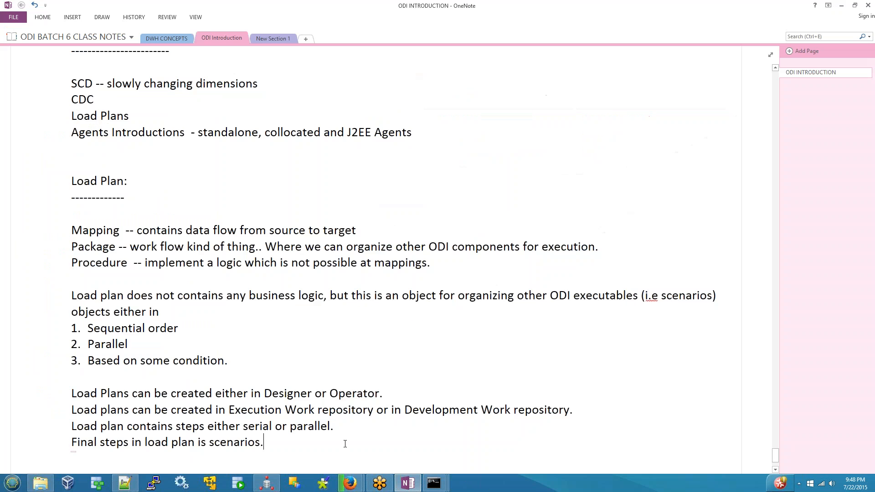
key(Return)
key(Return)
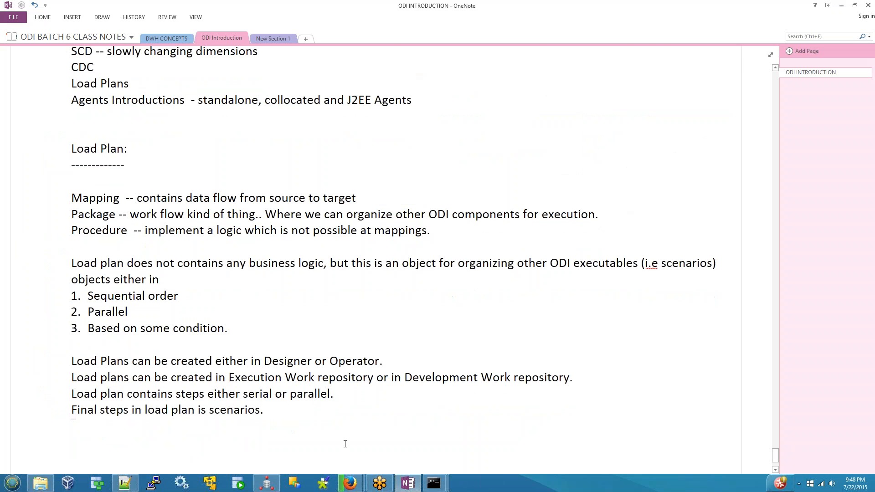
text(Load plans availabl)
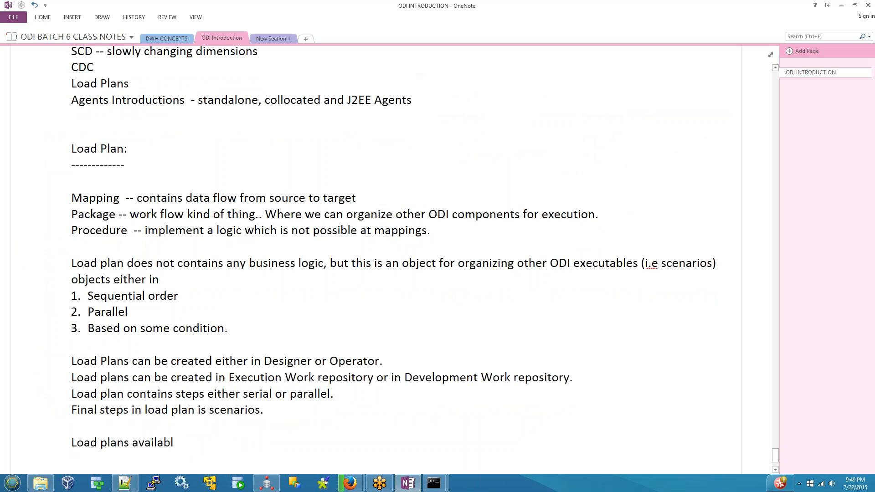
text(e from ODI)
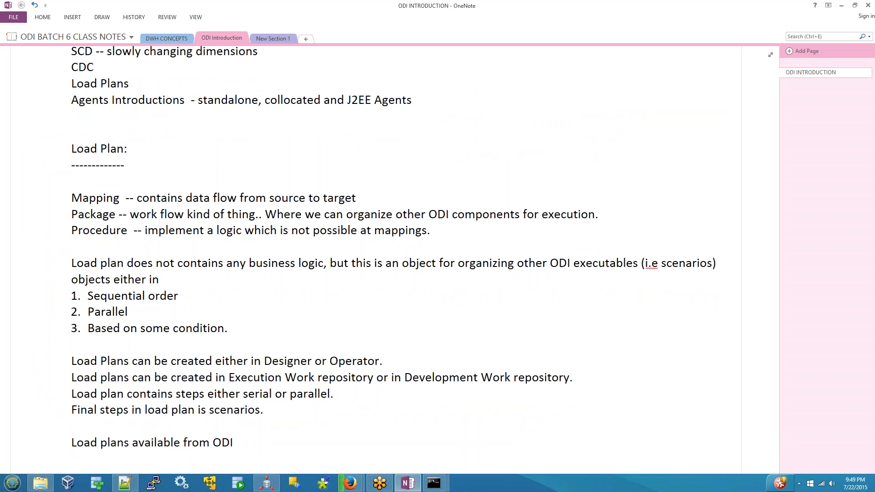
text( 11.1.5 onwards)
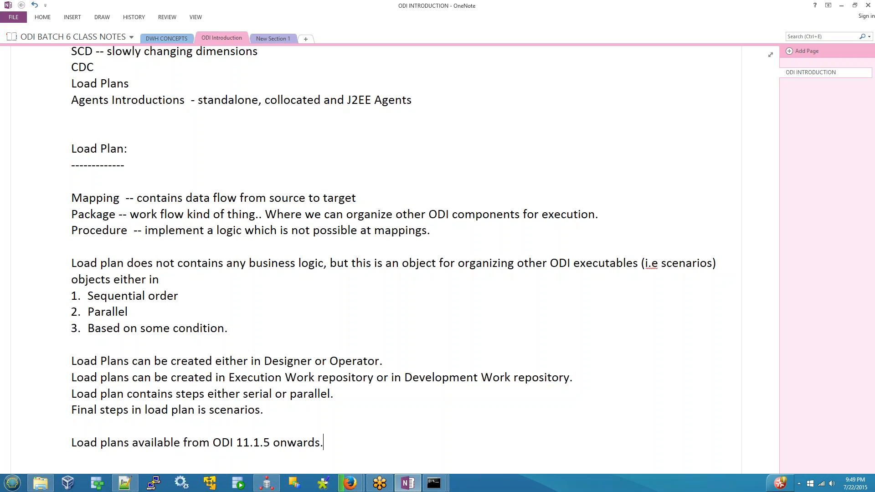
Step: Insert "version" before "onwards" in the availability line and end the sentence with "only."
key(Left)
key(Left)
text(version)
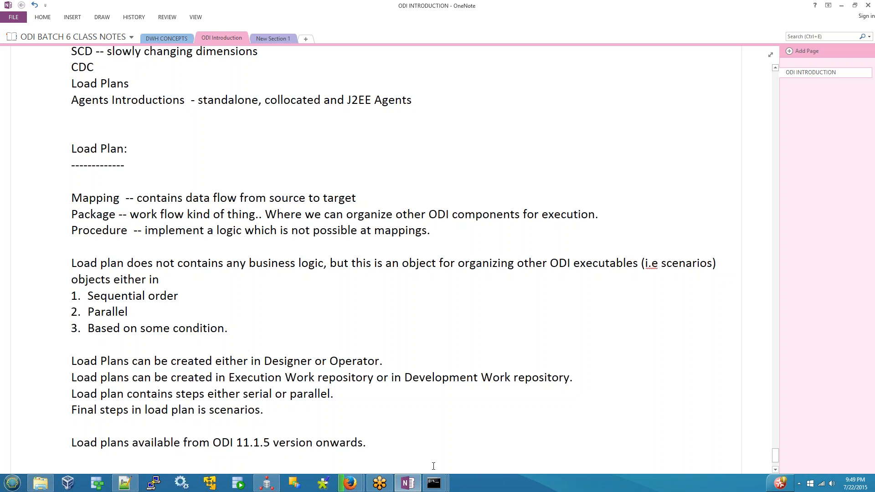
click(384, 439)
key(BackSpace)
text(only.)
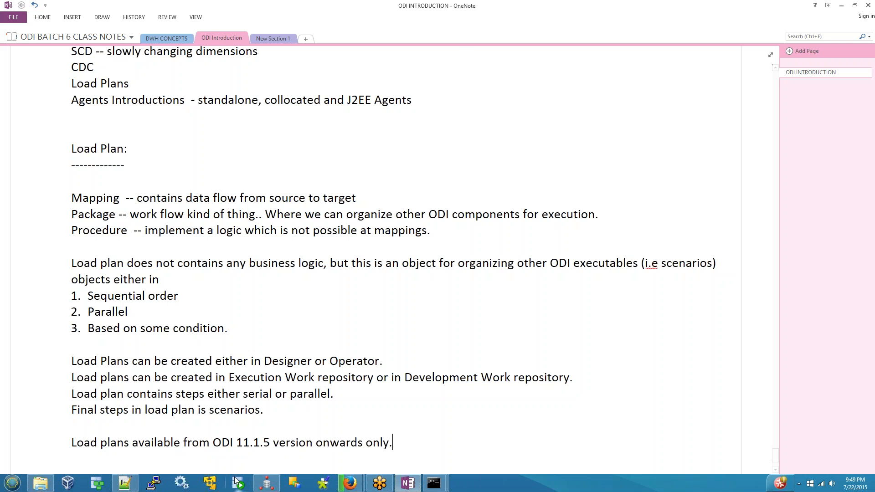
Step: Switch to Oracle Data Integrator Studio and review the four SCN_ scenarios and the options for creating a load plan
click(266, 483)
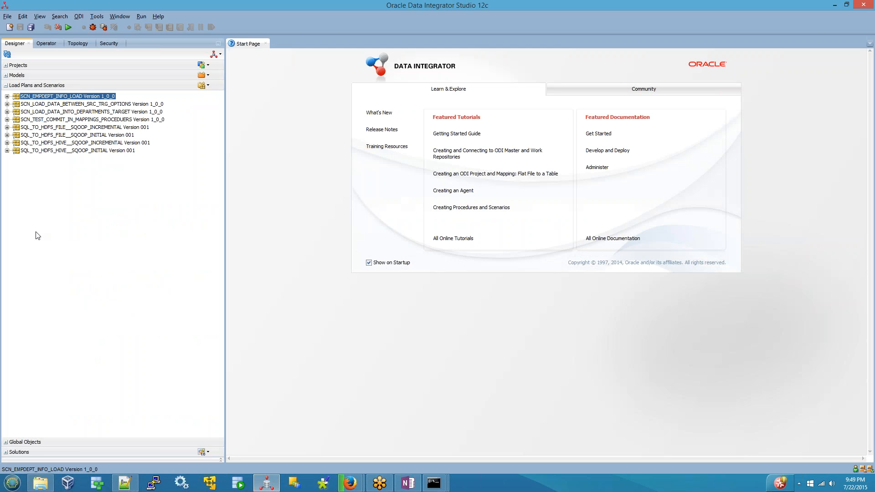
click(75, 120)
shift+click(82, 97)
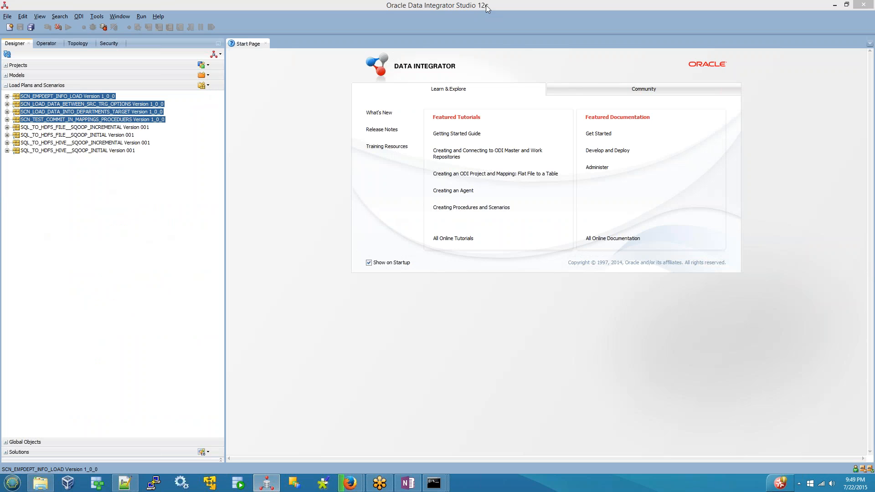
click(111, 212)
click(208, 86)
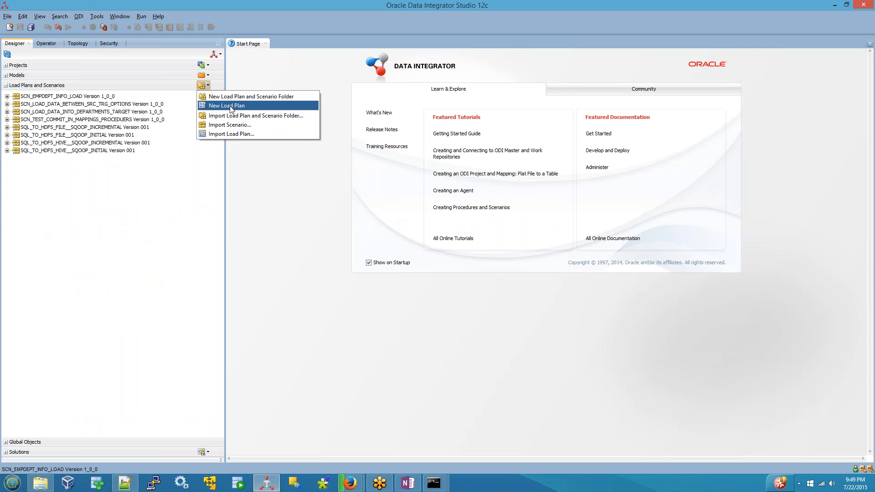
Step: Switch to OneNote, highlight "ODI 11.1.5" in the availability line and start a new line below it
click(408, 483)
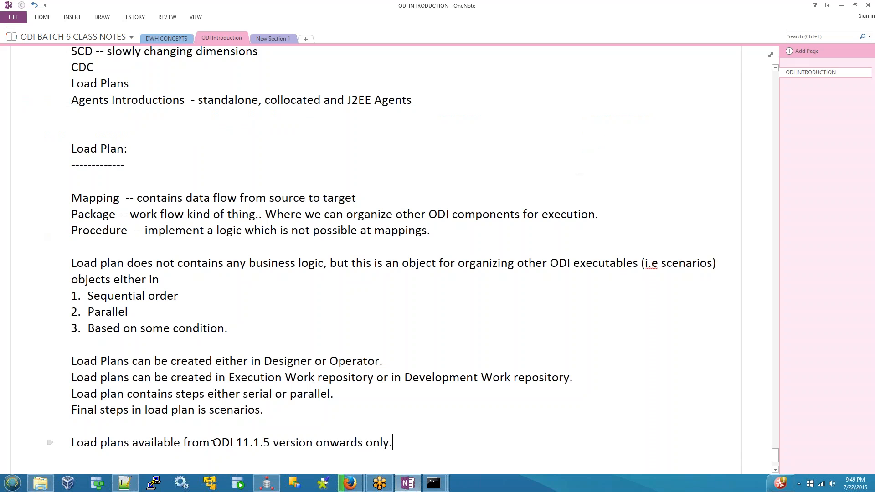
drag(213, 444, 274, 445)
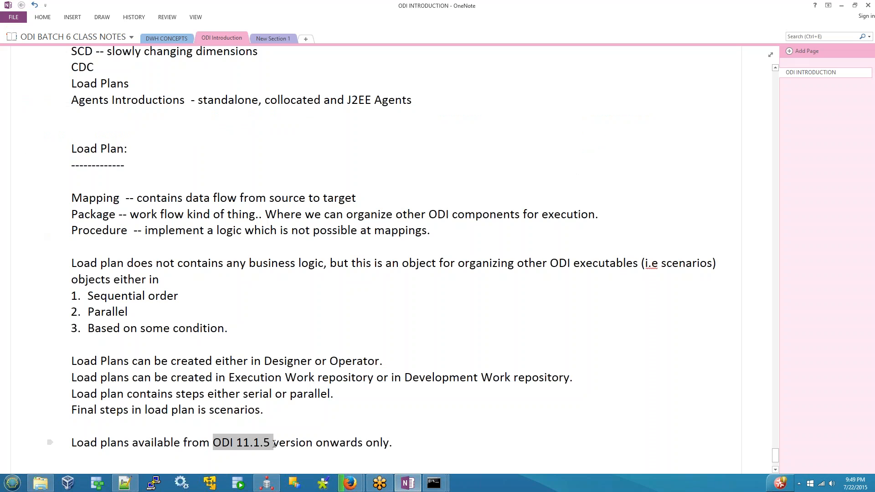
click(283, 453)
key(Return)
scroll(283, 453, down, 3)
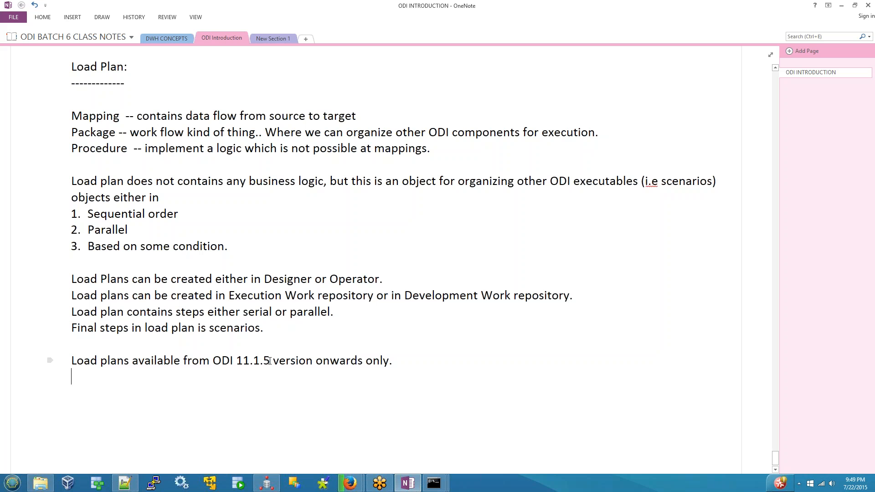
drag(270, 362, 213, 363)
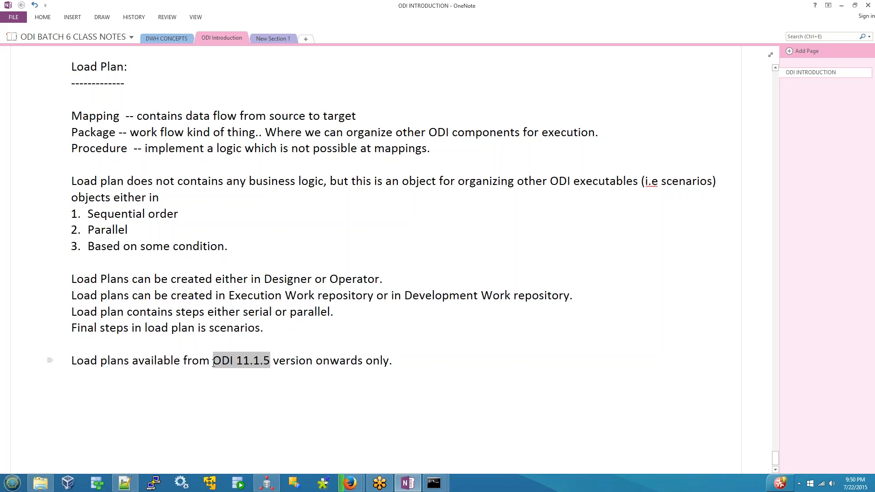
key(Down)
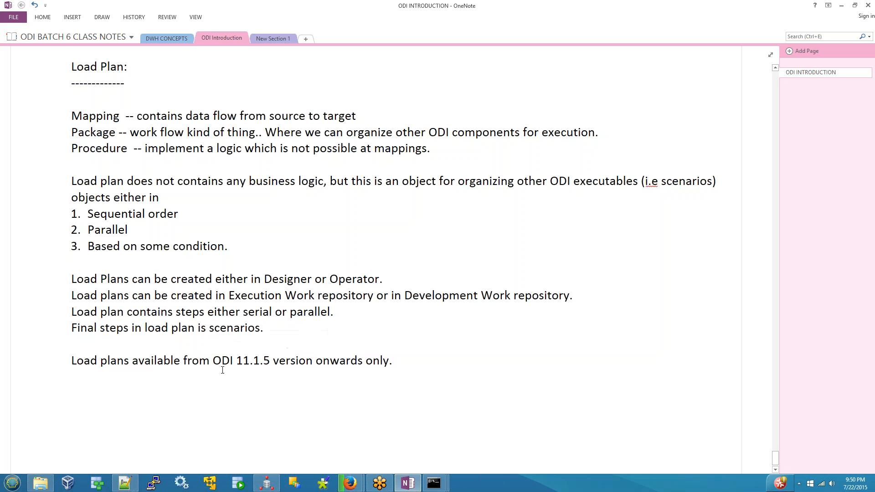
drag(213, 363, 270, 362)
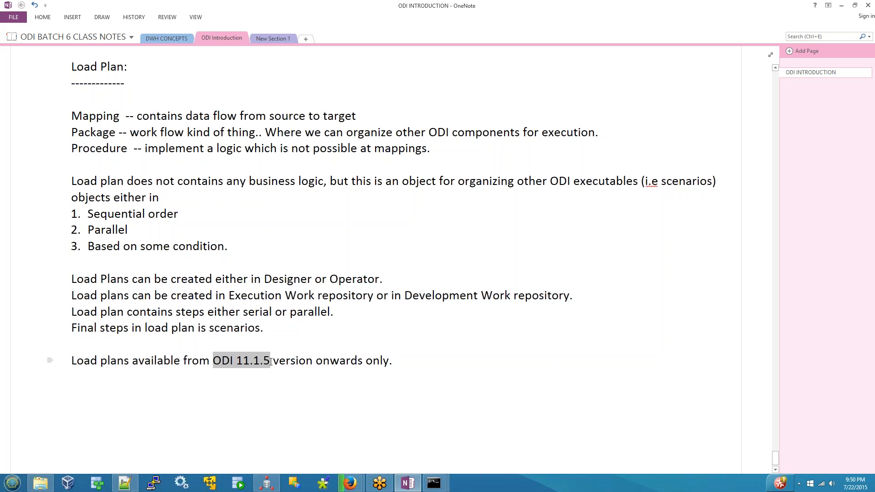
click(262, 375)
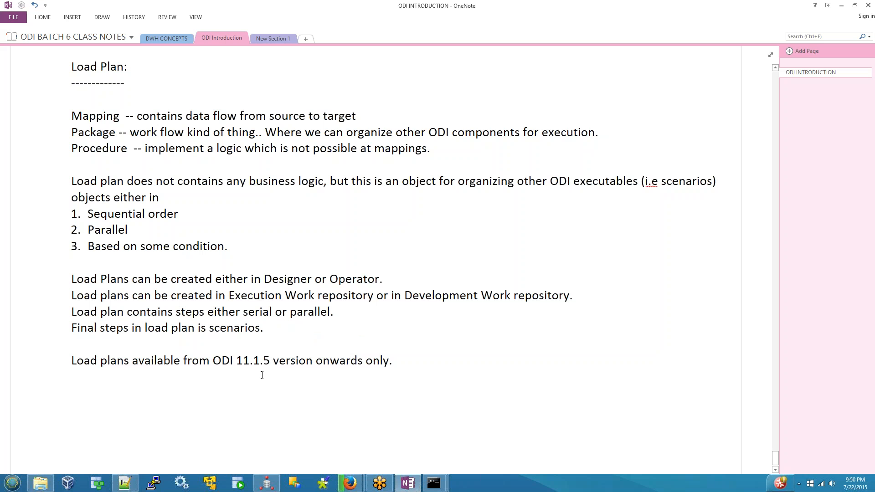
Step: Add the version lines "10g 1.3" and "10g 1.3.6" below the load plan availability note
key(Return)
text(10g 1.3.)
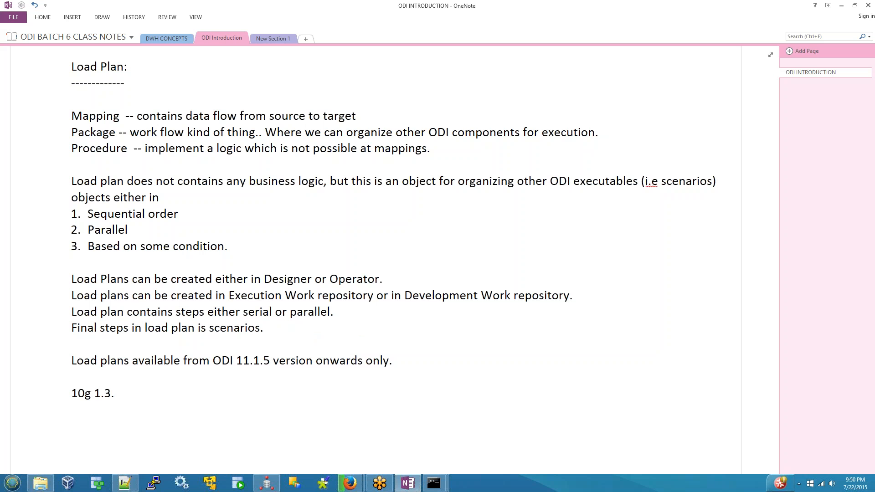
key(BackSpace)
key(Return)
text(10)
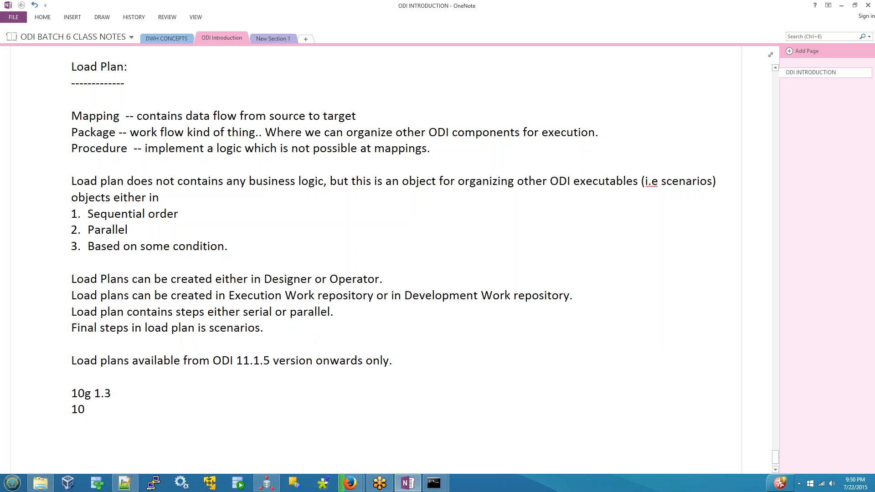
text(g 1.3.6)
Step: Add the version lines "11g" and "11g 11.1" as a separate group below the 10g versions
key(Return)
key(Return)
text(11g )
text(11)
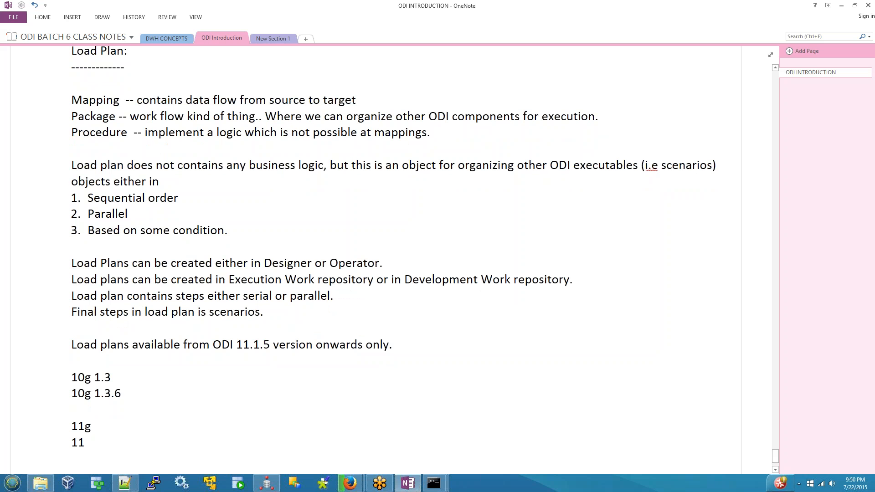
text( 11.1)
key(Left)
key(Left)
key(Left)
key(Left)
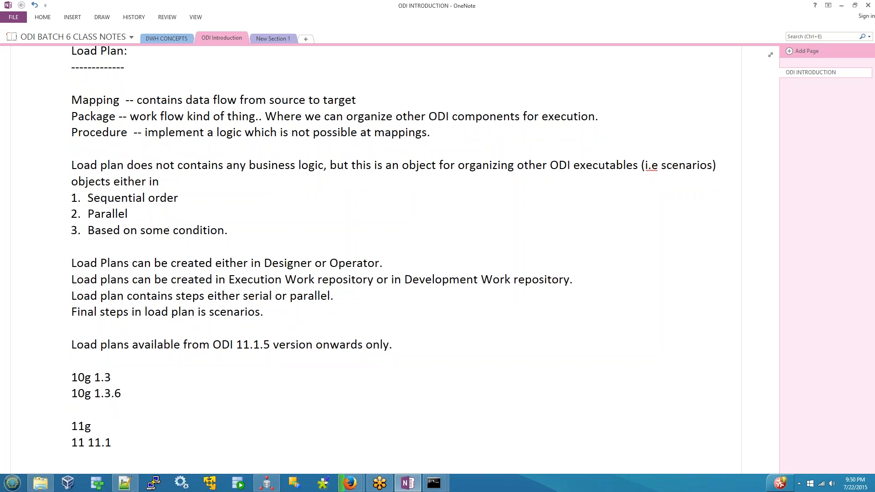
text(8)
key(BackSpace)
text(g)
key(End)
key(Return)
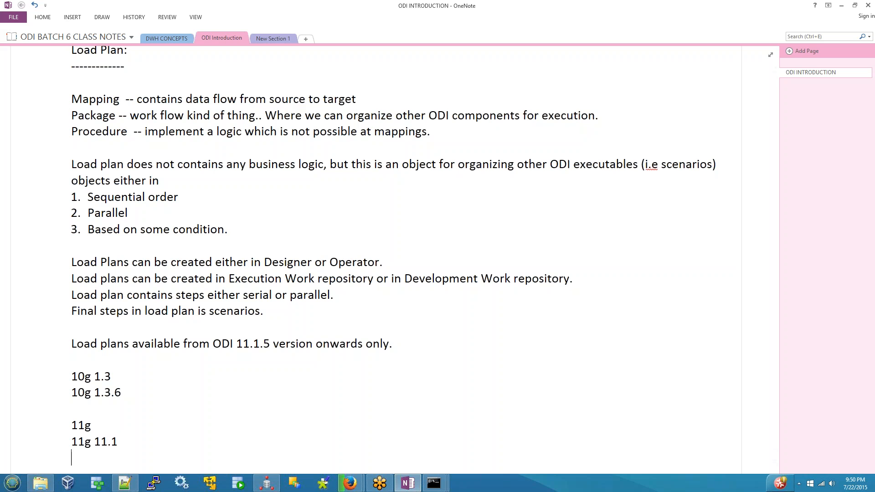
Step: Add the version lines "11g 11.3" and "11g 11.5" below the "11g 11.1" line
text(11g 11 )
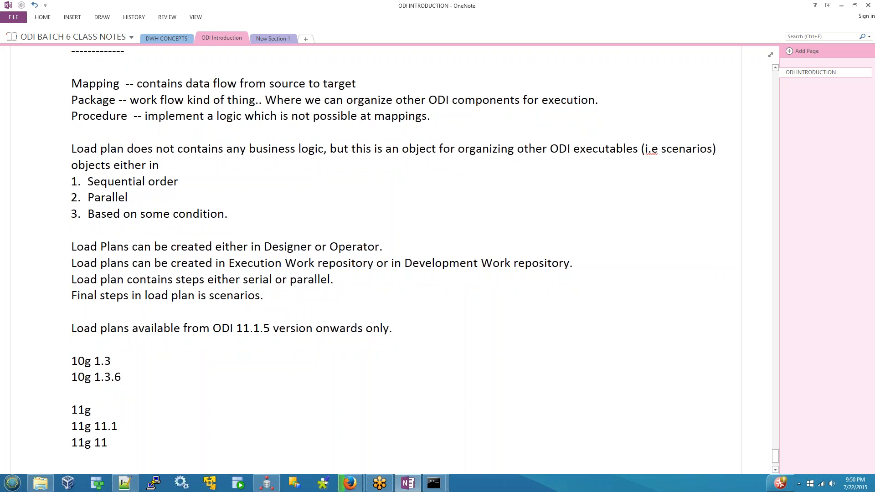
text(.3)
key(Return)
text(11)
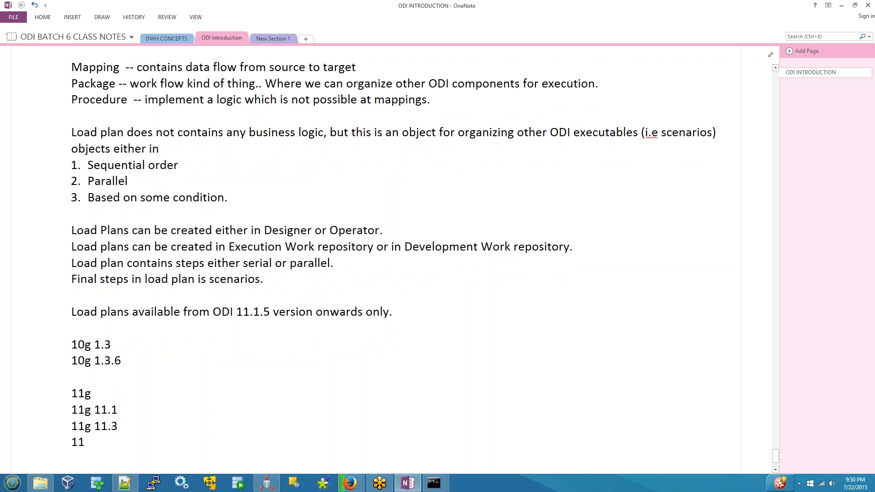
text(g 11.5)
key(Return)
Step: Add the version lines "11g 11.7" and "12c" at the end of the version list
text(11)
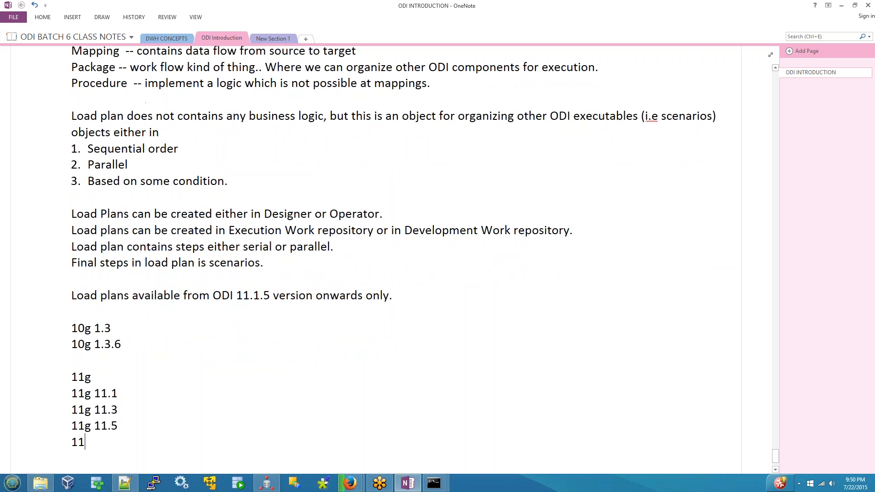
text(611.)
key(BackSpace)
key(BackSpace)
key(BackSpace)
text(11)
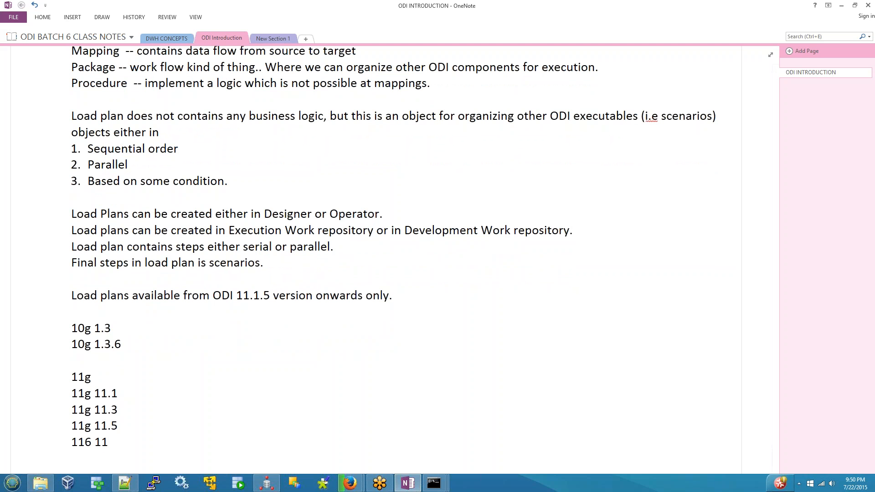
text(.7)
key(Return)
text(12c)
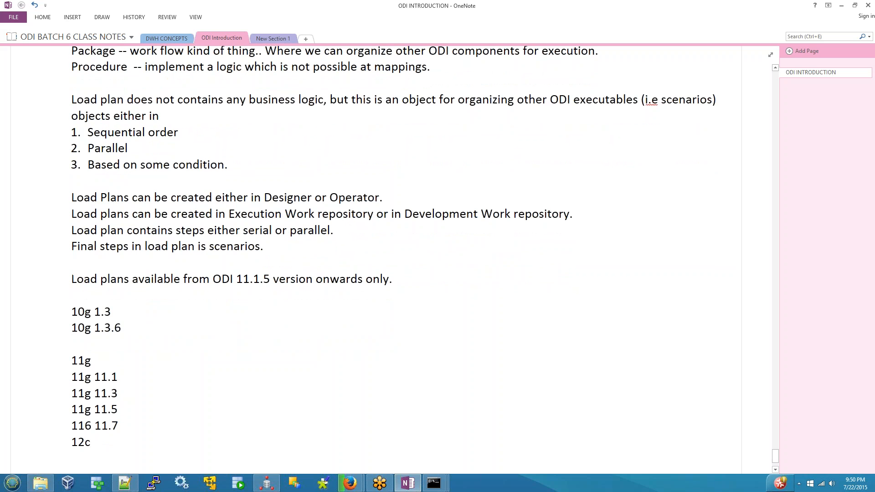
key(Left)
key(Left)
key(Left)
key(Left)
key(Left)
key(Delete)
text(g)
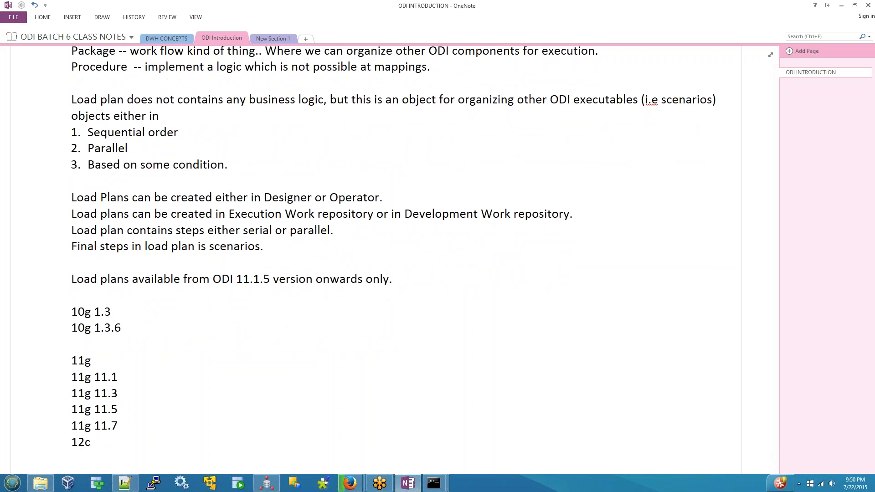
Step: Review the 11g version entries against the ODI version stated in the load plan availability line
key(Up)
key(shift+End)
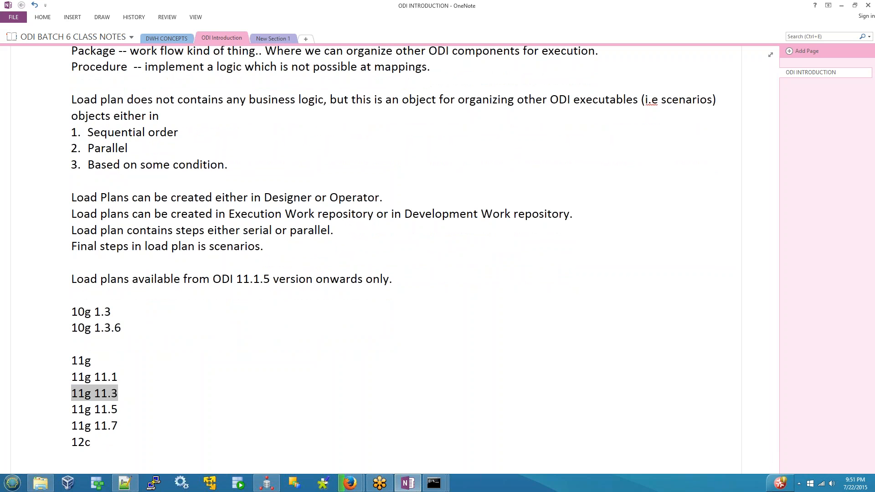
key(Up)
key(Up)
key(Up)
key(Up)
key(Up)
key(Up)
key(Up)
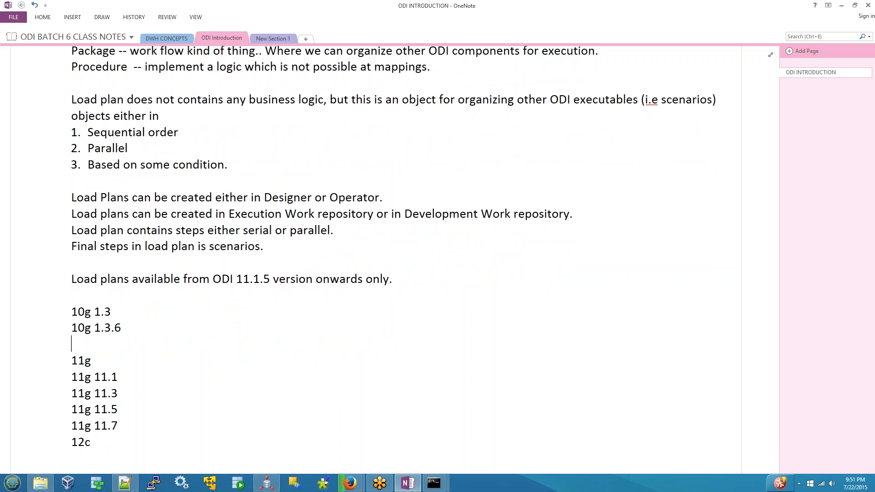
key(Right)
key(Right)
key(Right)
key(Right)
key(Right)
key(Right)
key(Right)
key(Right)
key(Right)
key(Right)
key(Right)
key(Right)
key(Right)
key(Right)
key(Right)
key(Right)
key(Right)
key(Right)
key(Right)
key(Right)
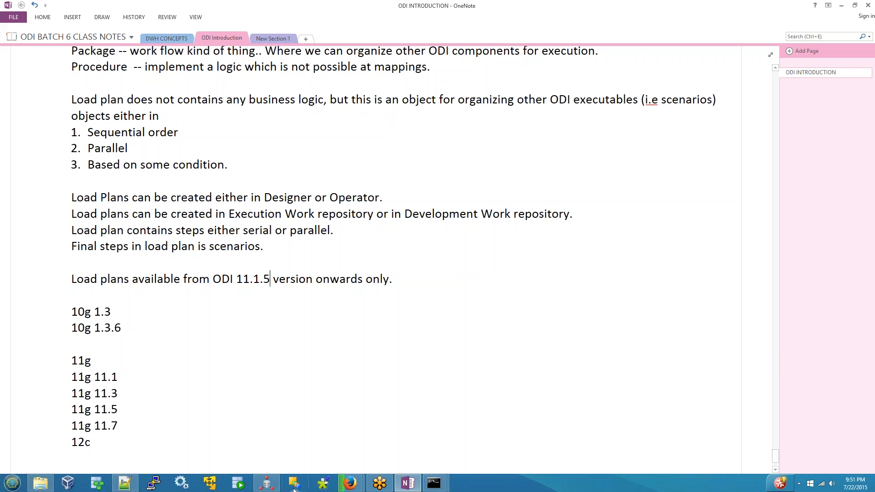
Step: Switch to Oracle Data Integrator Studio and create a new load plan named LOAD_PLAN_EXAMPLE
mouse_move(273, 487)
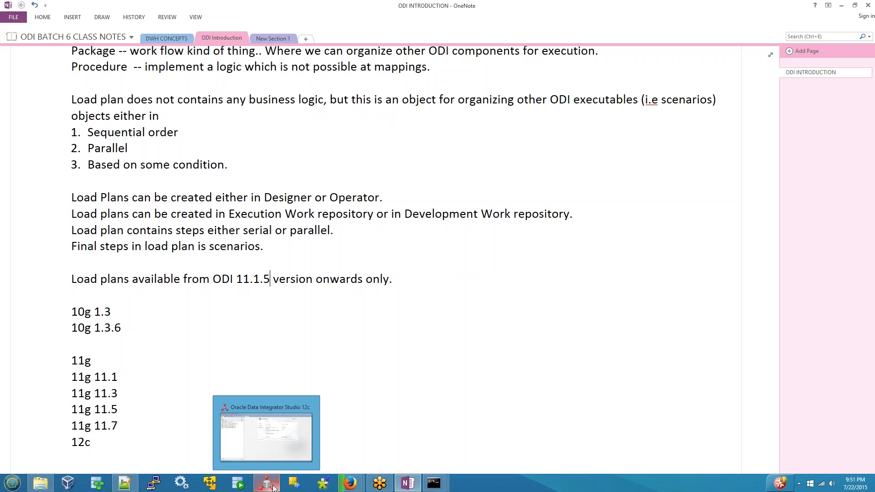
click(271, 406)
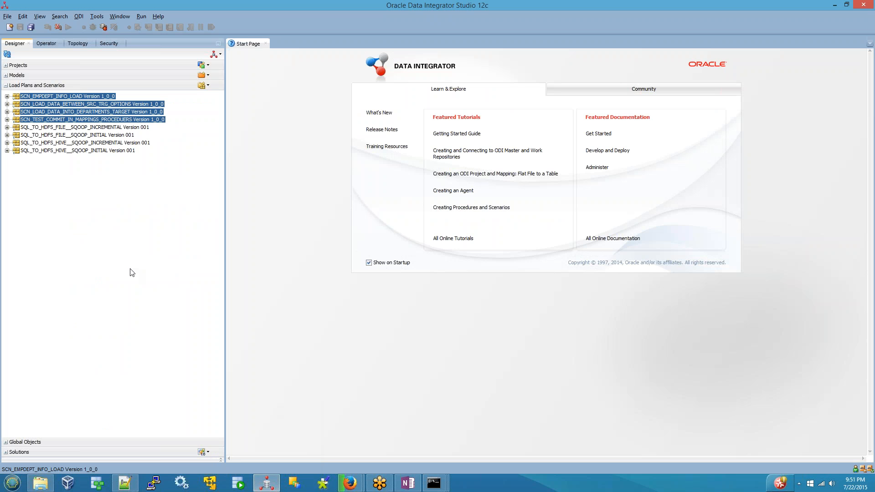
click(208, 86)
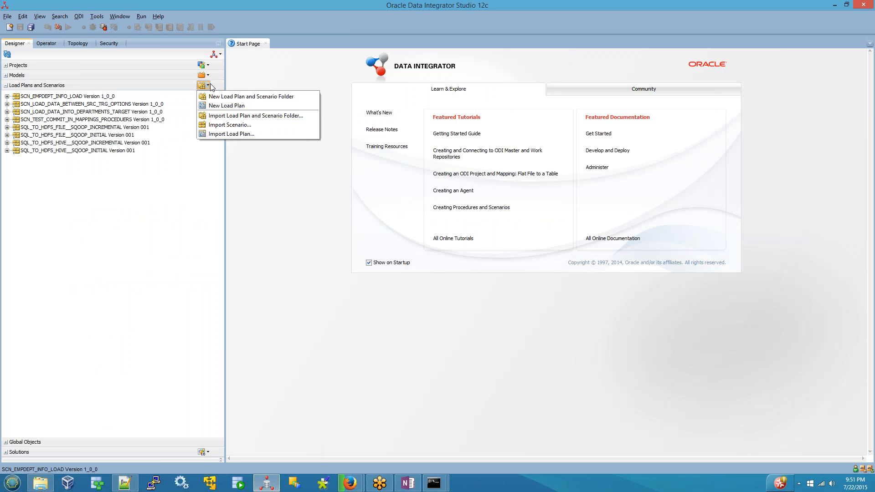
click(218, 107)
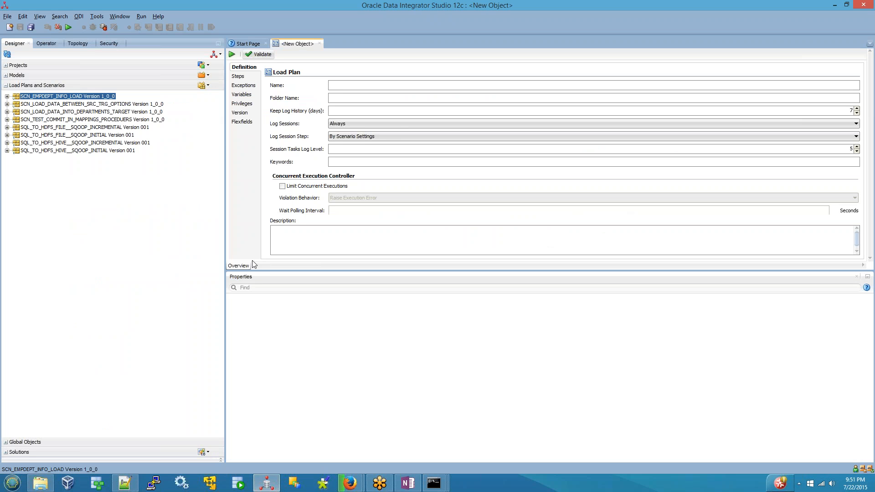
text(LOAD)
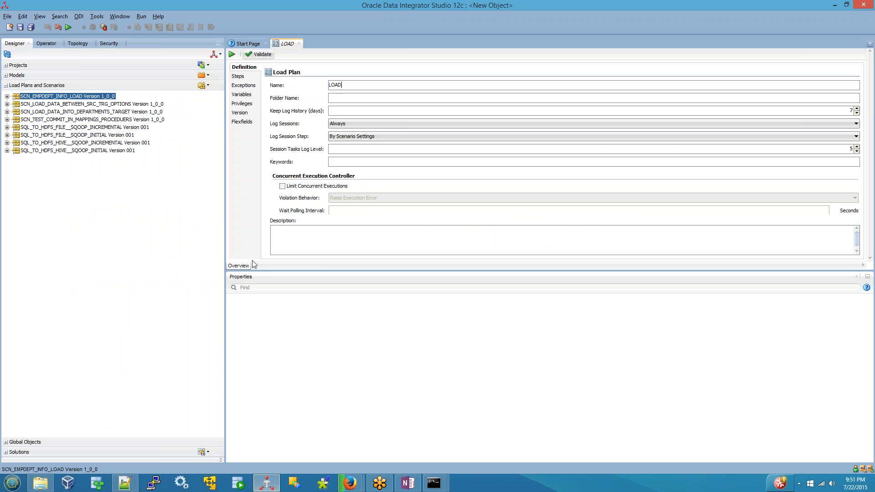
text(_PA)
key(BackSpace)
text(LAN_EXAMPLE)
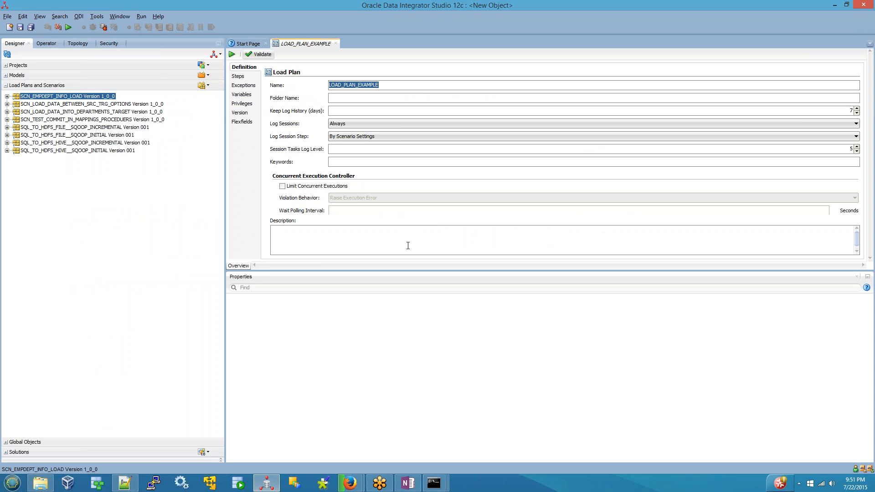
click(373, 98)
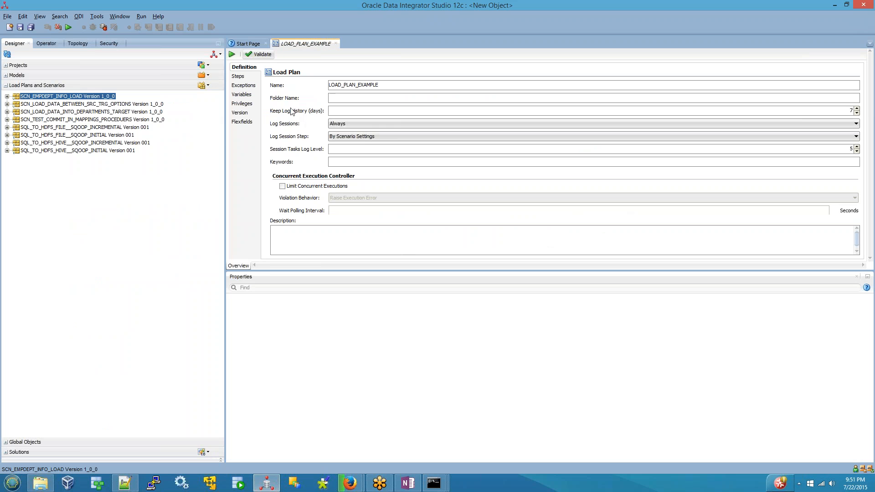
Step: Set the load plan's Keep Log History to 3 days
key(Tab)
click(857, 108)
click(857, 108)
click(857, 108)
click(857, 108)
click(857, 108)
click(857, 108)
click(859, 114)
click(859, 114)
click(859, 115)
click(860, 115)
click(859, 115)
click(857, 113)
click(857, 113)
click(857, 113)
click(856, 113)
click(856, 113)
Step: Try Never as the Log Sessions setting and look over the Log Session Step choices
click(369, 123)
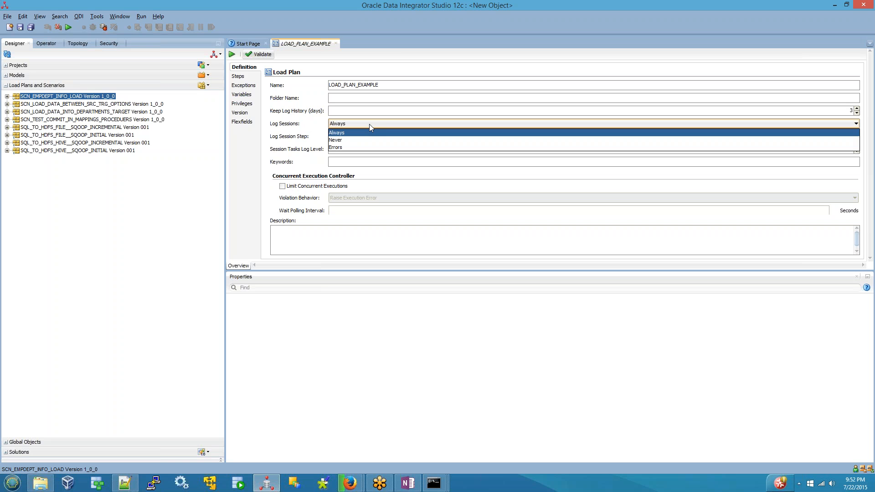
click(333, 133)
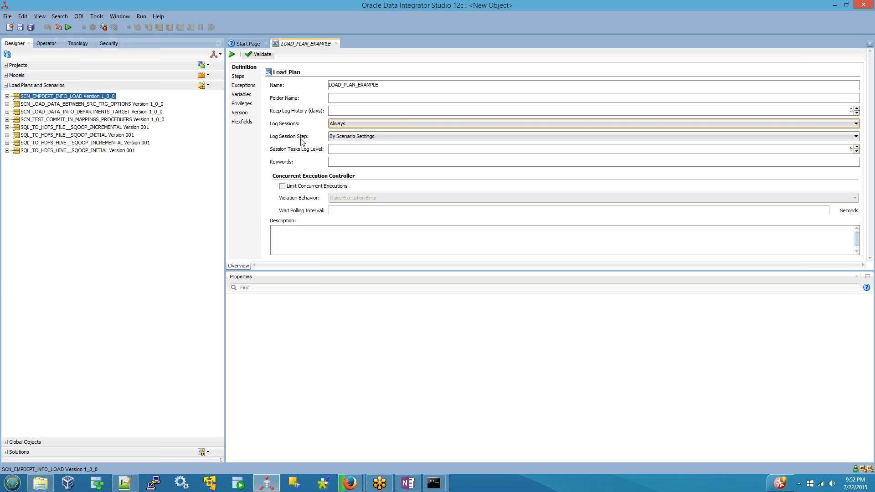
click(352, 141)
click(351, 124)
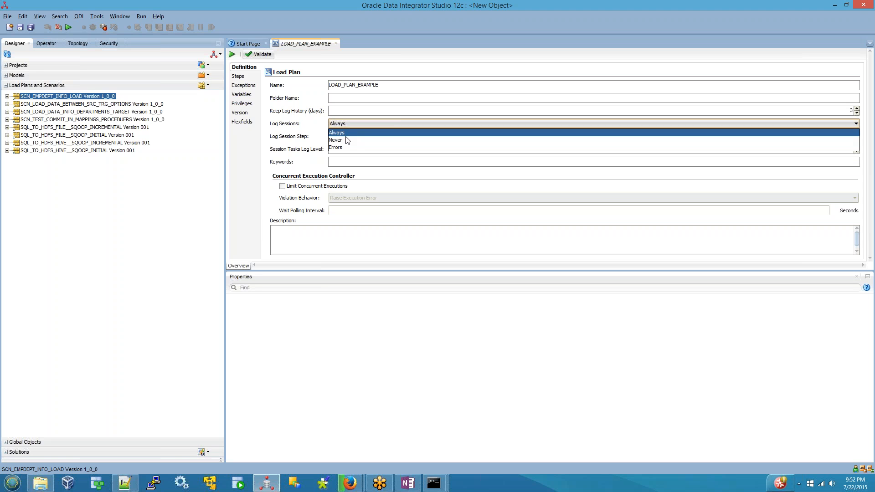
click(345, 140)
click(345, 138)
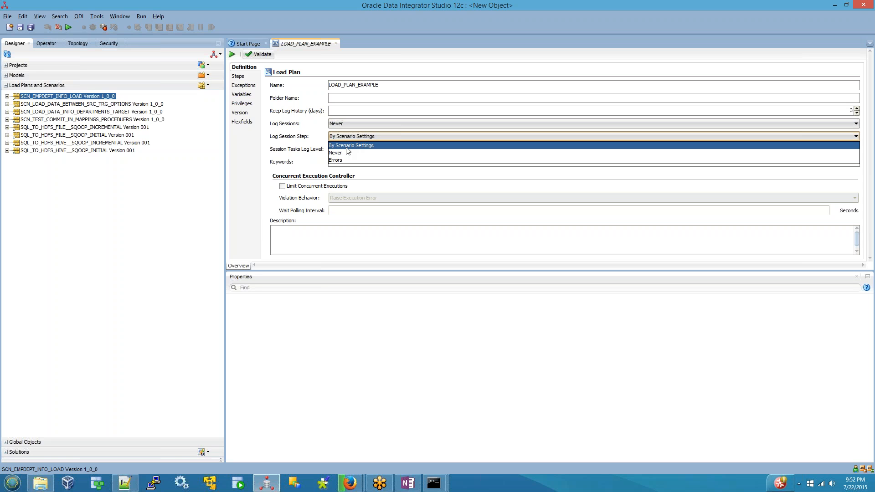
click(350, 125)
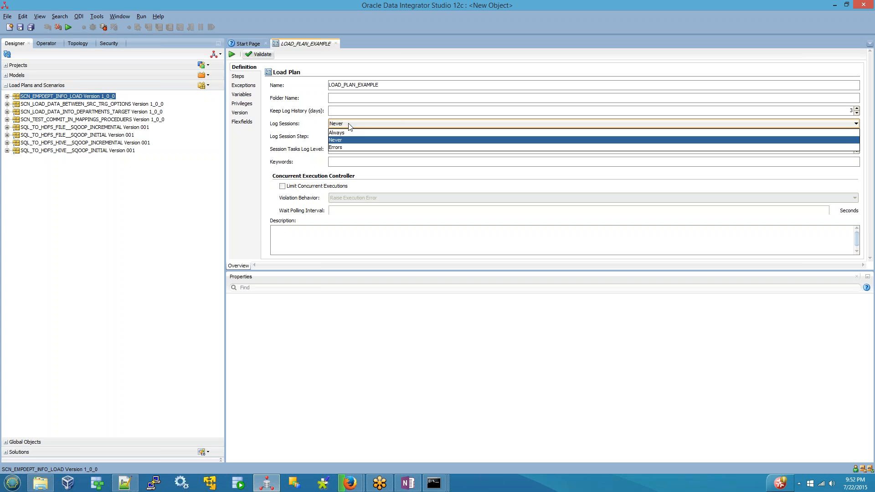
click(305, 140)
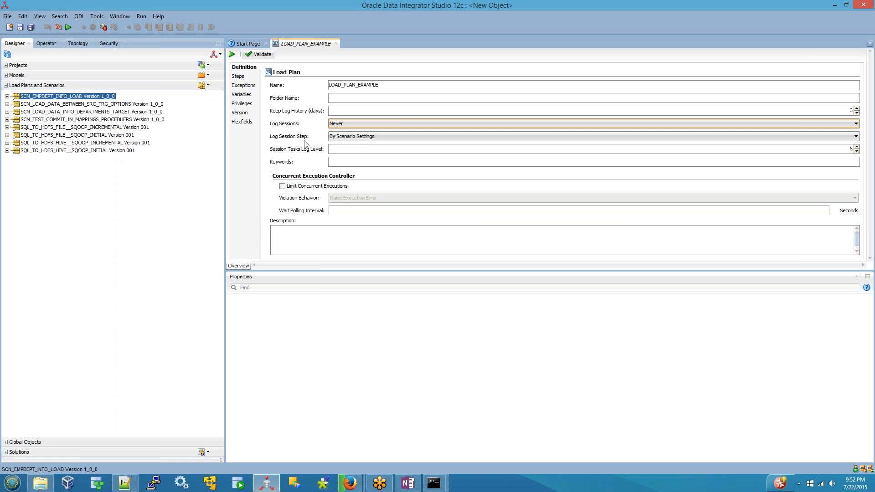
Step: Set Log Sessions to Always and Log Session Step to By Scenario Settings
click(358, 125)
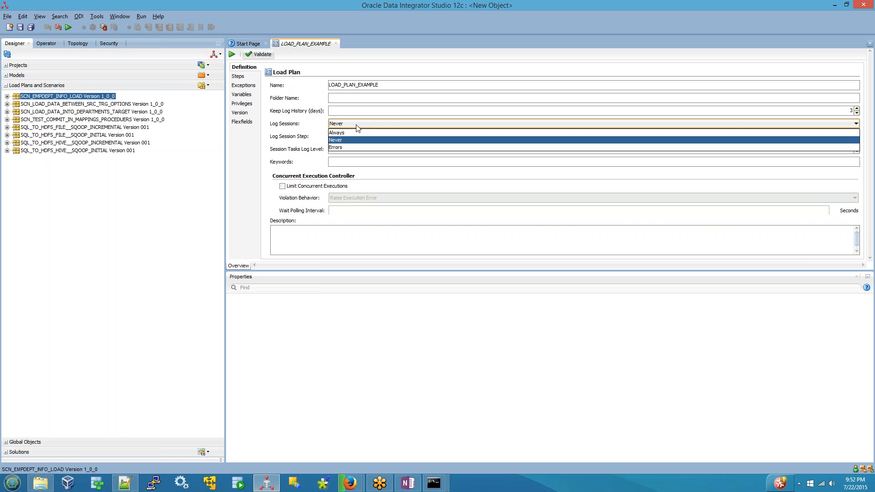
click(338, 133)
click(346, 136)
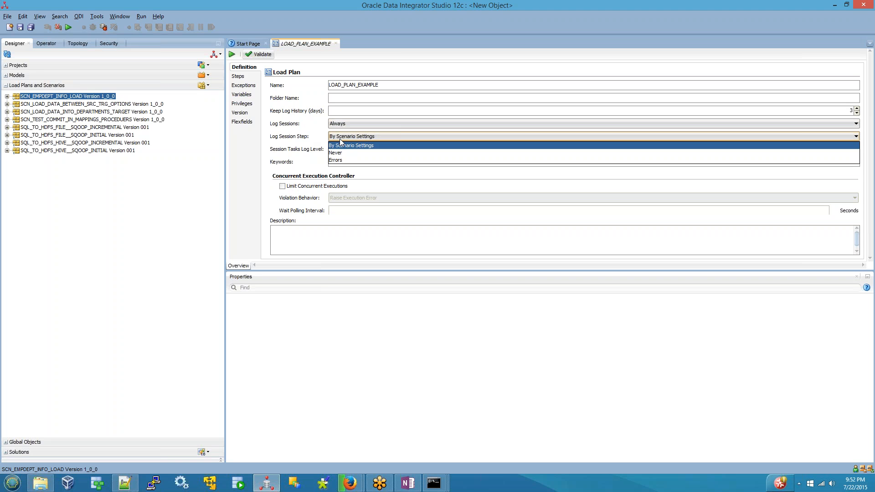
click(346, 147)
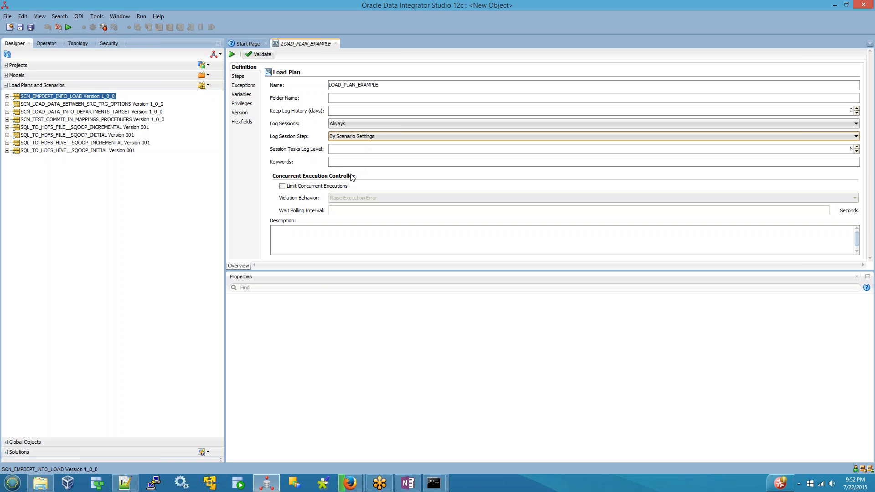
Step: Set the load plan's Session Tasks Log Level to 5
click(332, 149)
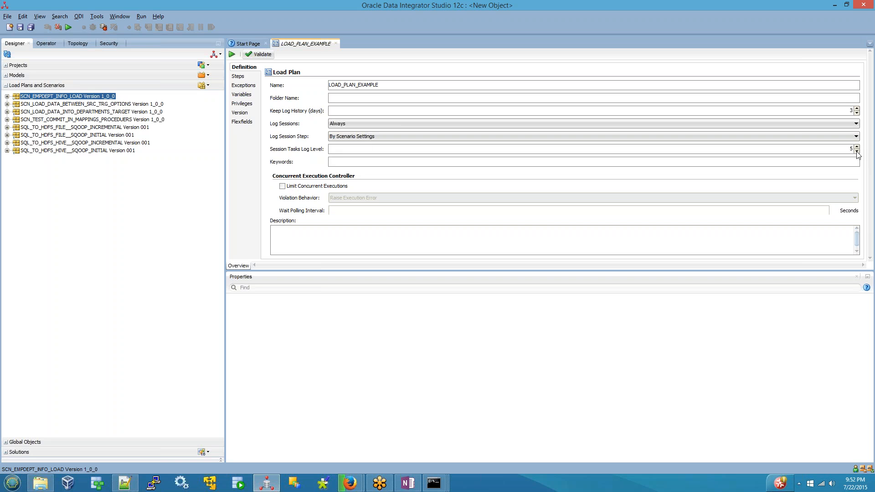
click(856, 152)
click(857, 147)
click(857, 147)
Step: Try out Limit Concurrent Executions and look over its Violation Behavior choices, leaving the limit turned off
click(291, 187)
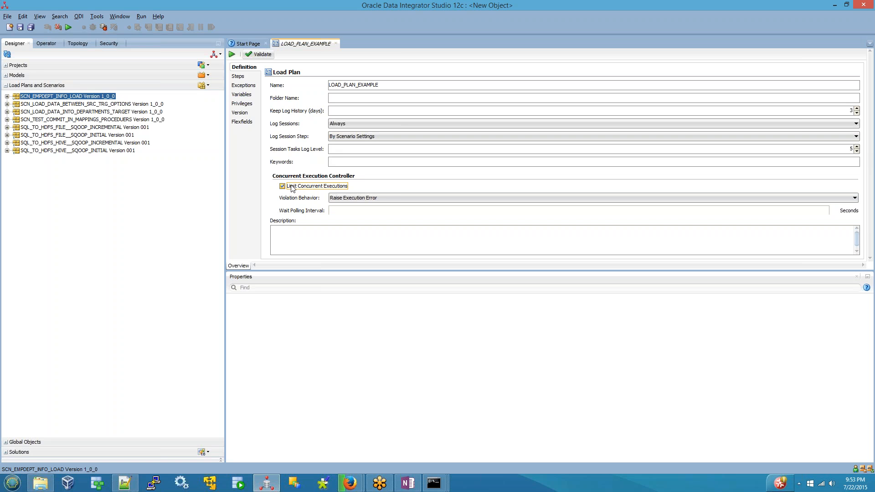
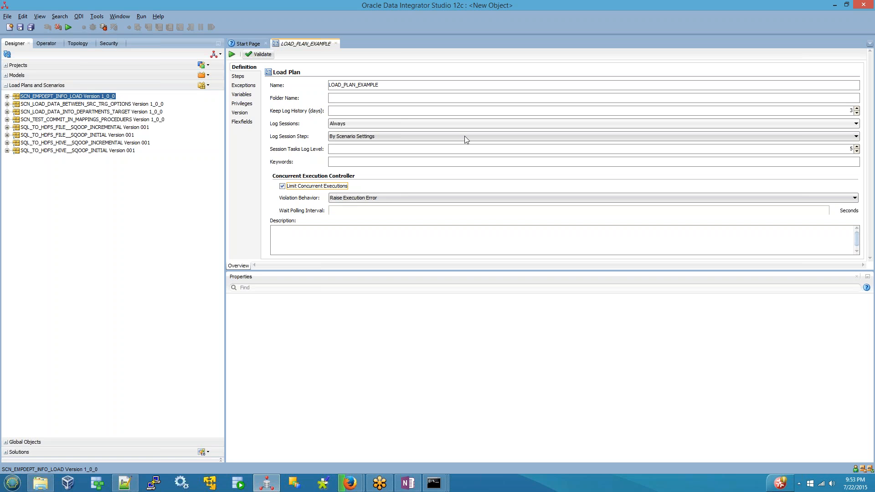
click(354, 198)
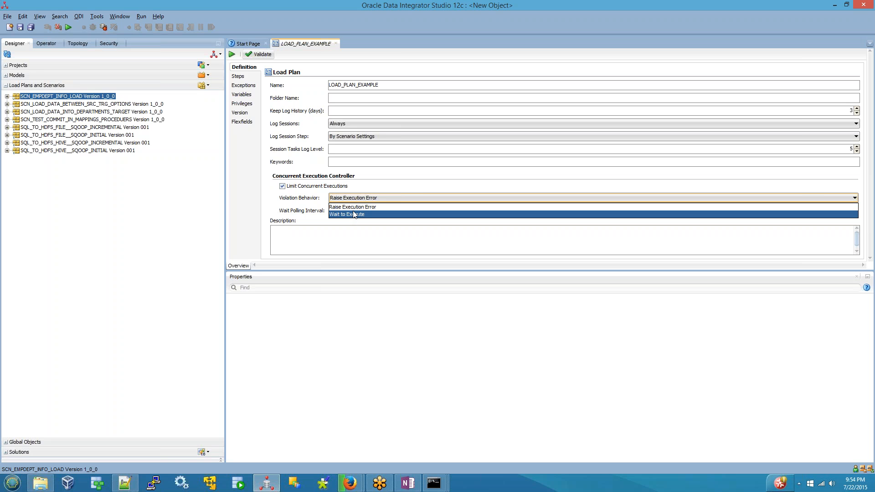
key(Up)
click(282, 187)
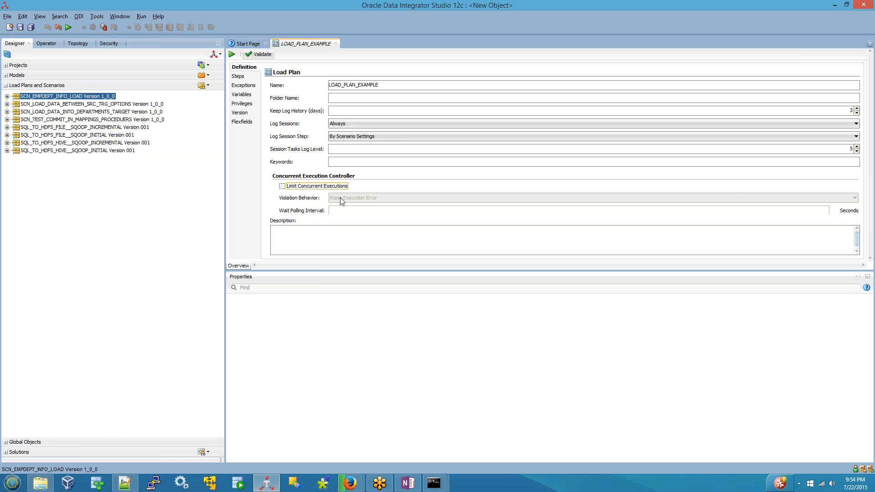
click(288, 188)
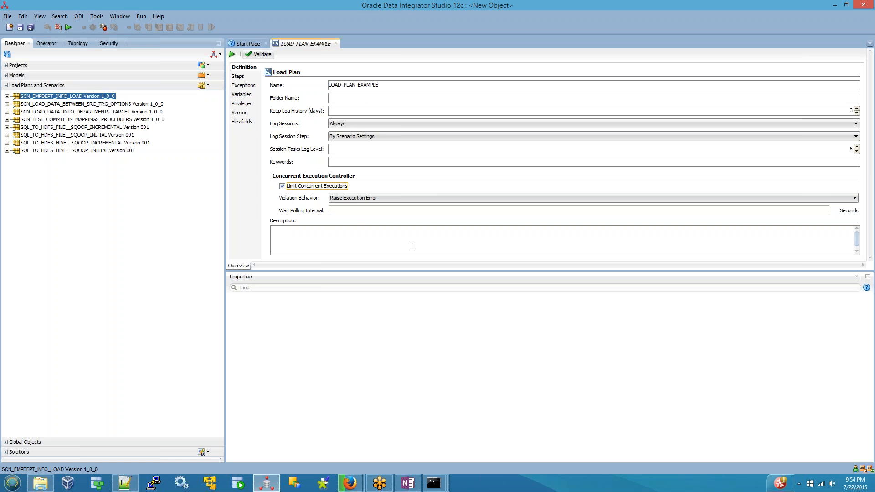
click(375, 198)
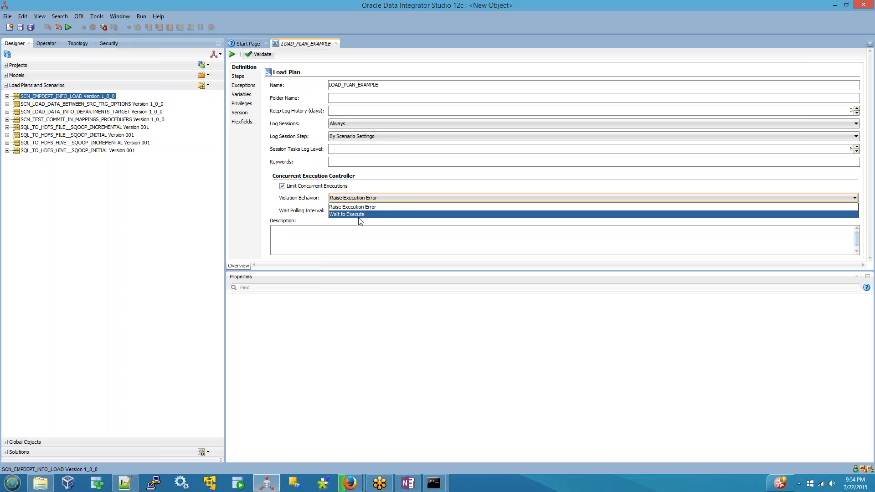
click(282, 186)
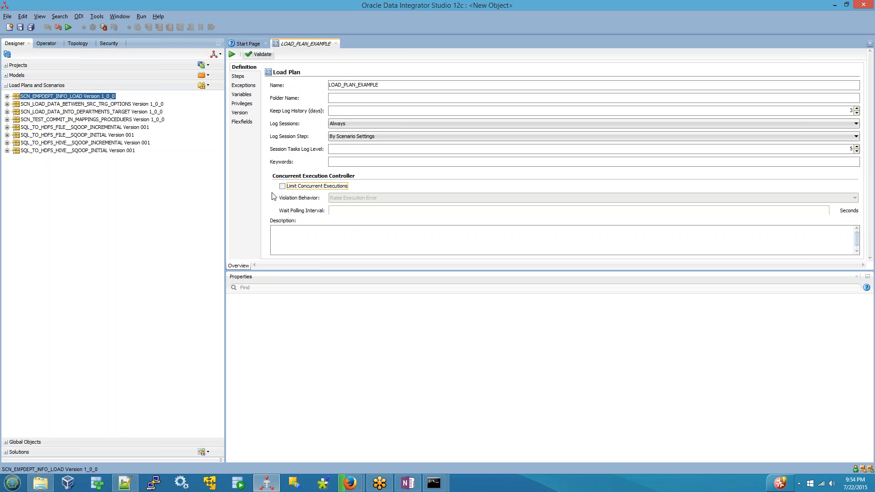
Step: Open the steps of the load plan and look over the properties of root_step
click(239, 78)
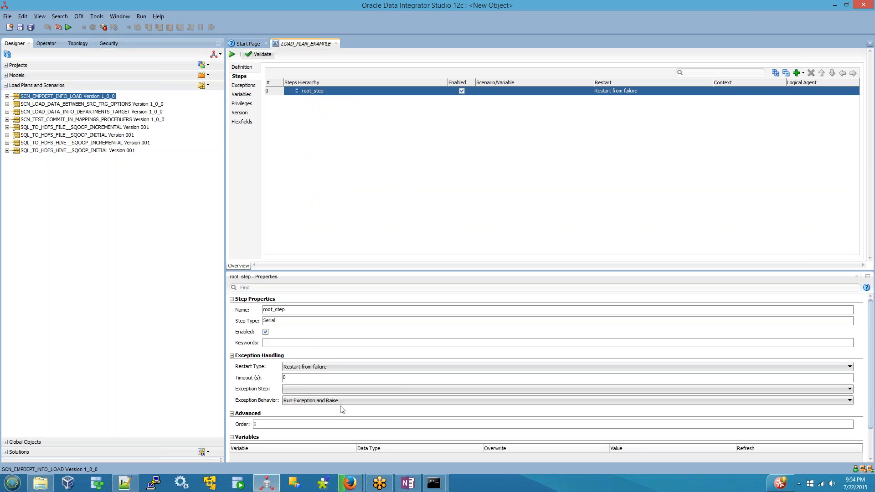
scroll(342, 409, down, 2)
scroll(341, 408, up, 2)
right_click(326, 94)
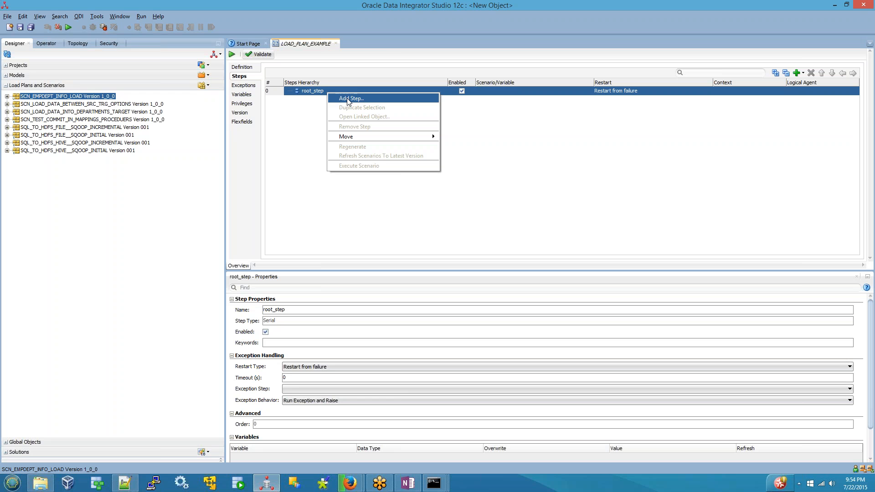
click(296, 137)
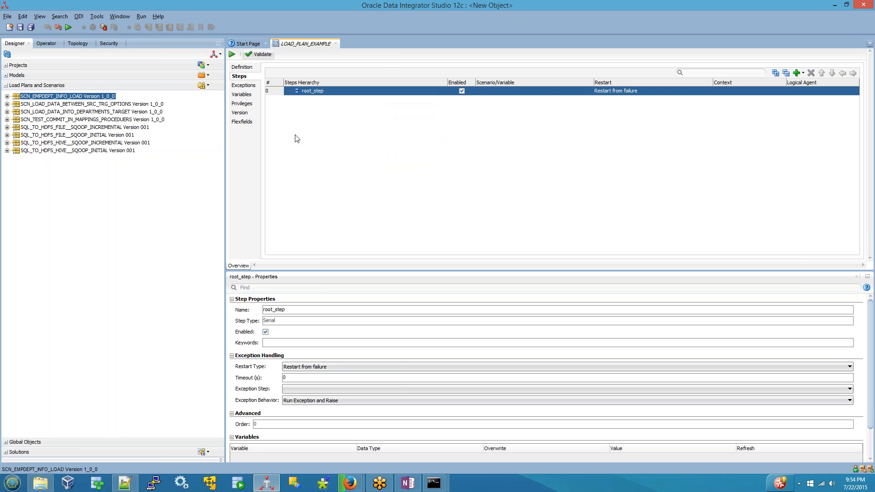
Step: Add a child step of type Serial under root_step, naming it Serial 1
right_click(323, 93)
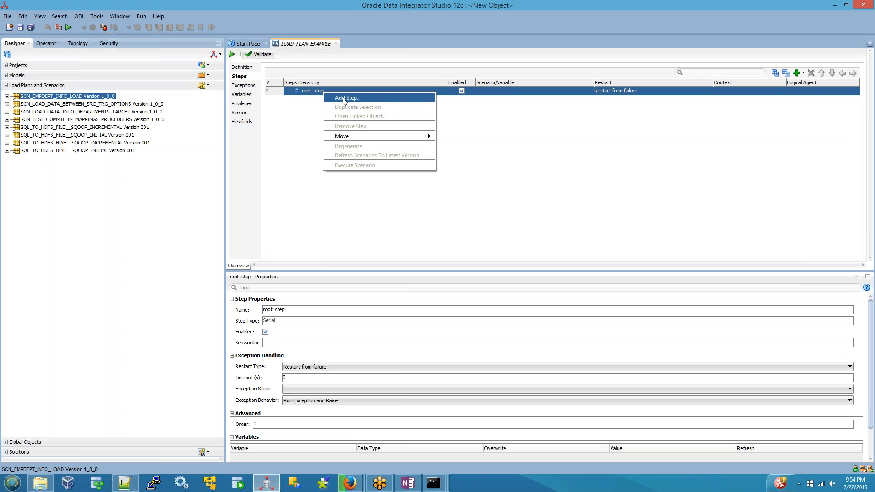
click(344, 98)
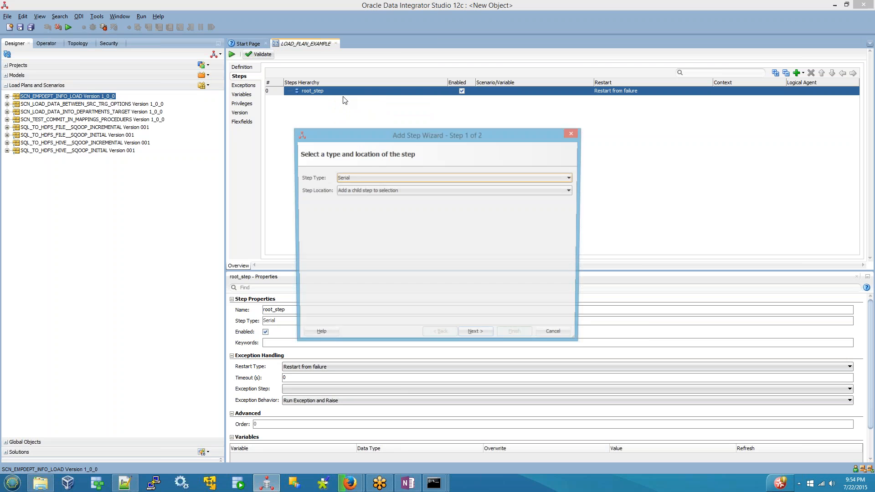
click(369, 180)
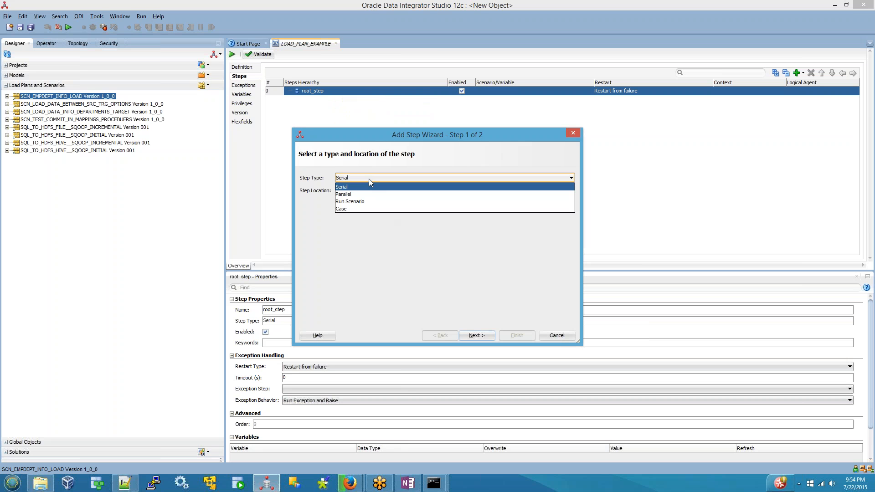
click(345, 190)
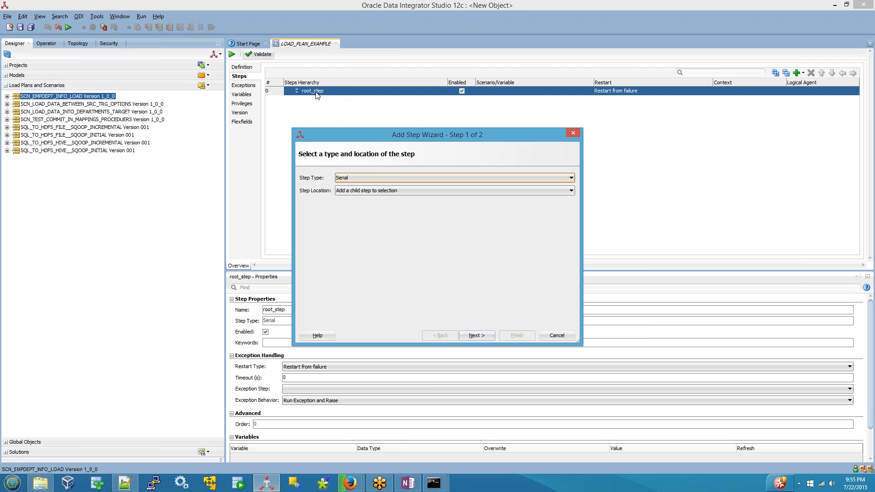
click(469, 336)
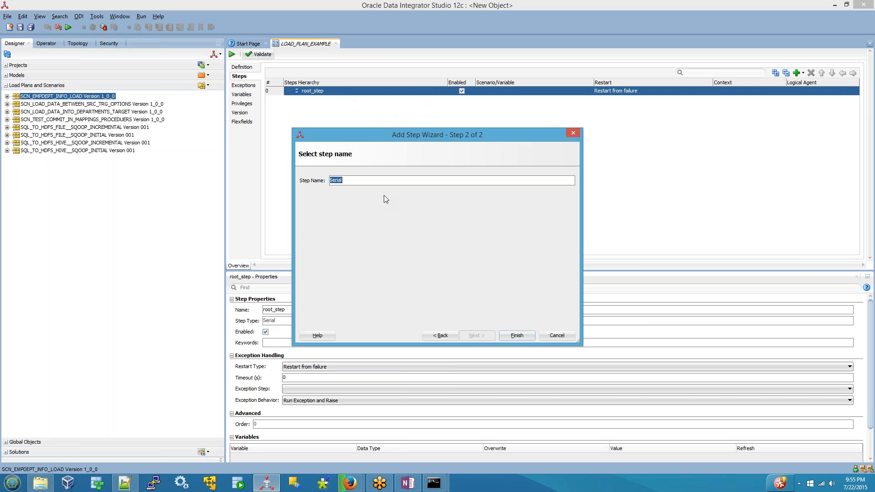
key(End)
text(1)
click(504, 335)
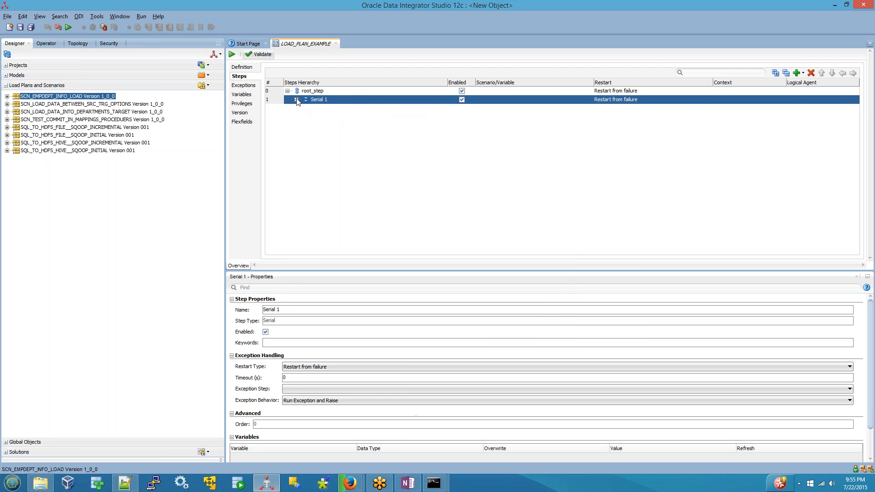
Step: Add a Run Scenario child step under Serial 1 for SCN_TEST_COMMIT_IN_MAPPINGS_PROCEDUERS version 1_0_0, including its variables
right_click(325, 102)
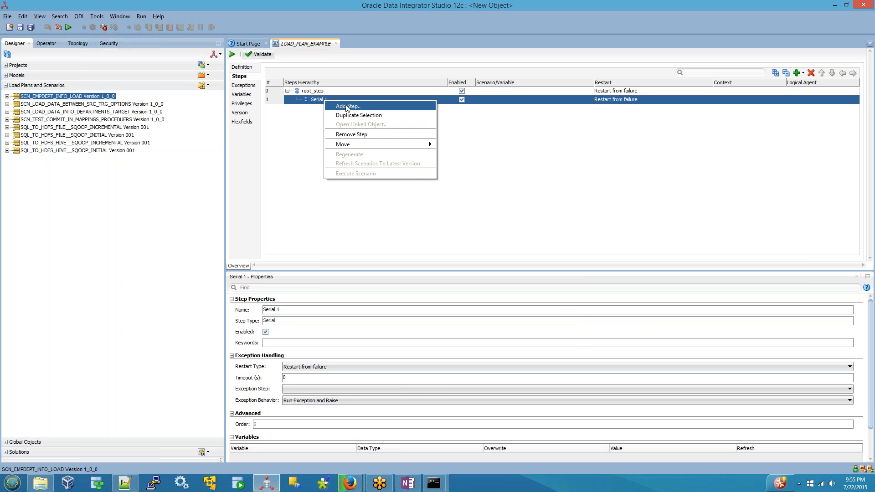
click(347, 108)
click(378, 178)
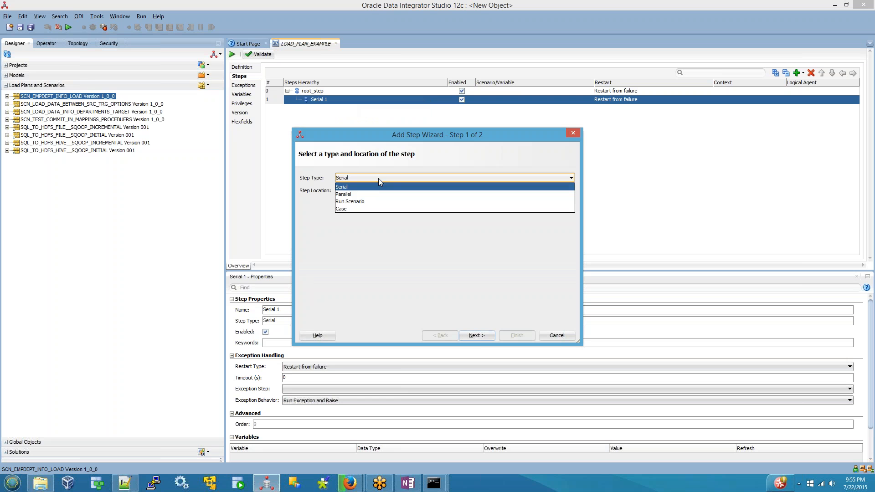
click(361, 201)
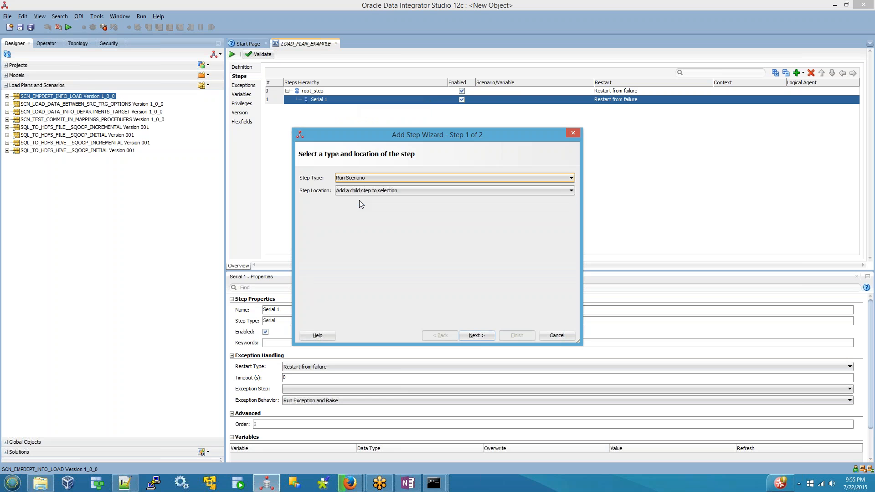
click(476, 336)
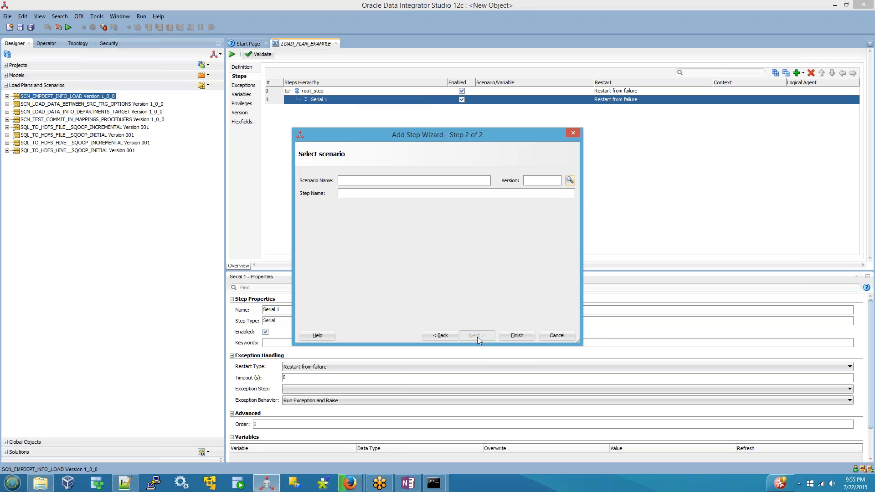
click(570, 181)
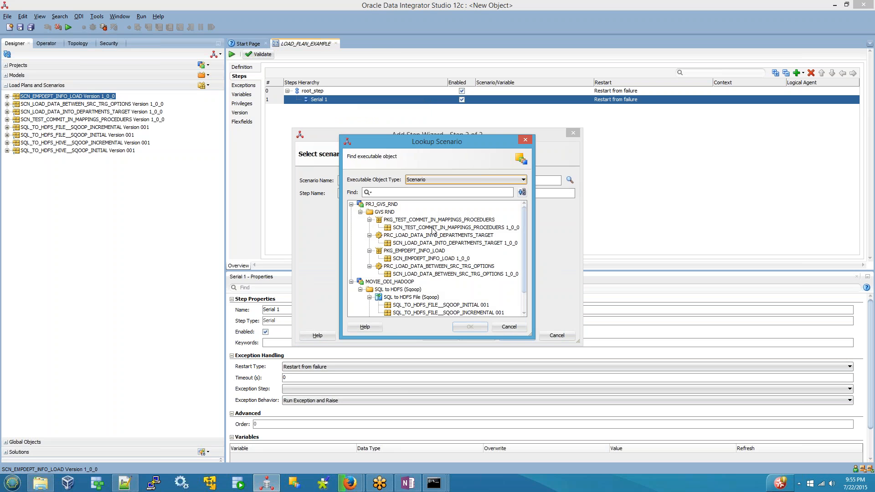
click(352, 282)
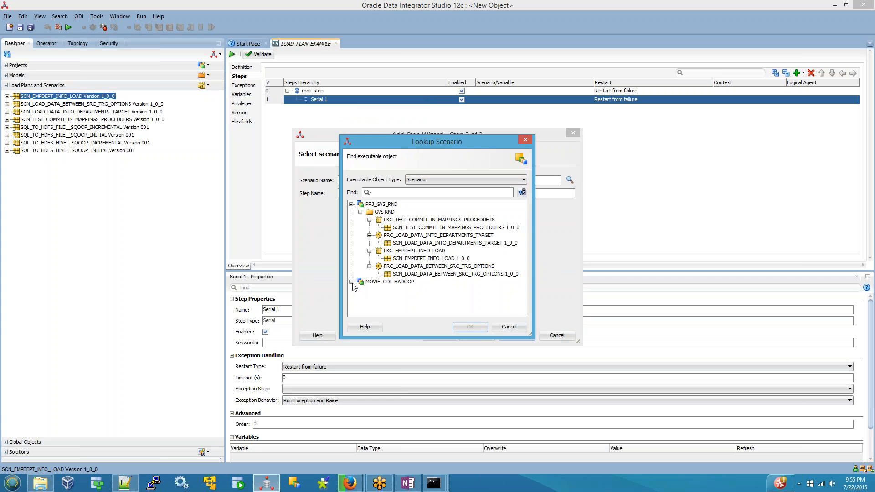
click(419, 228)
click(471, 325)
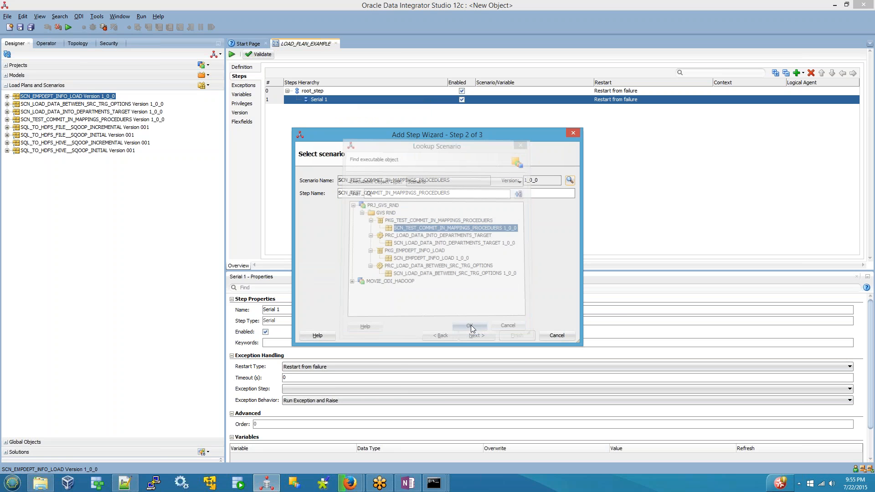
click(477, 336)
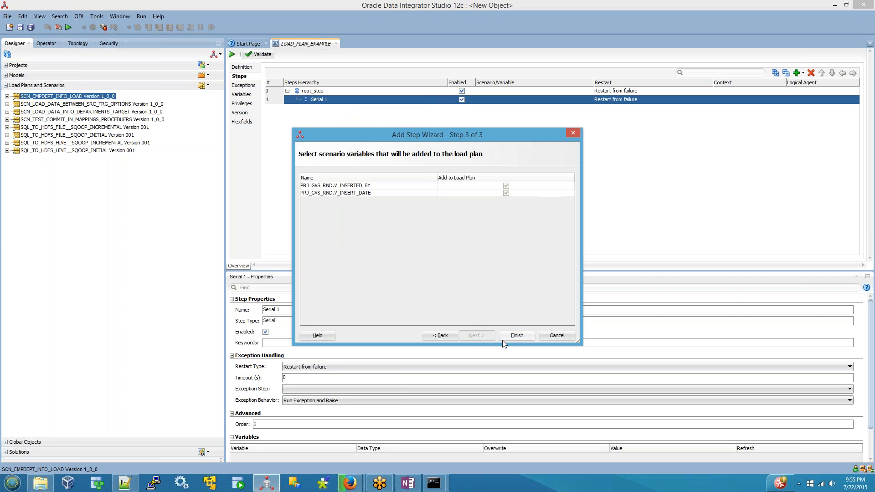
click(517, 335)
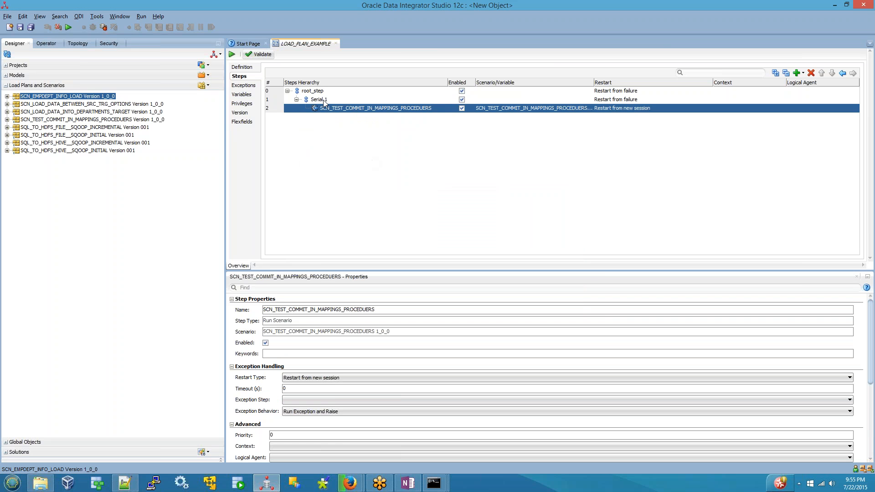
right_click(324, 102)
click(352, 112)
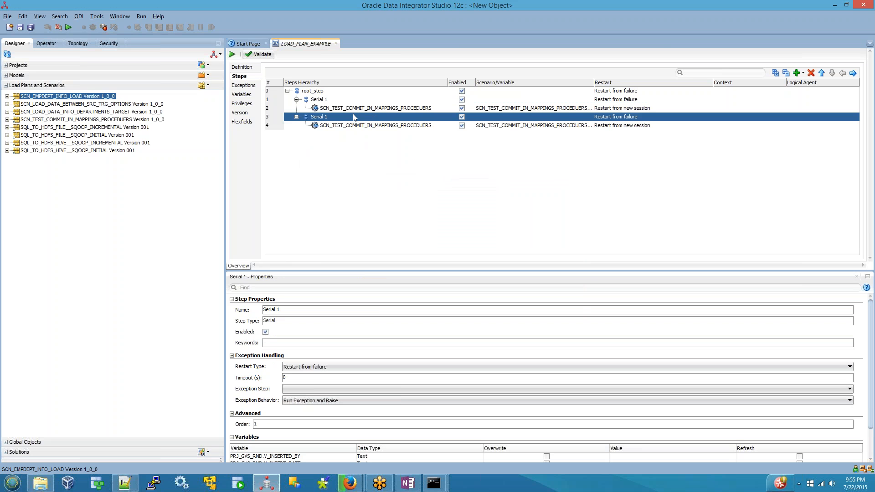
right_click(320, 119)
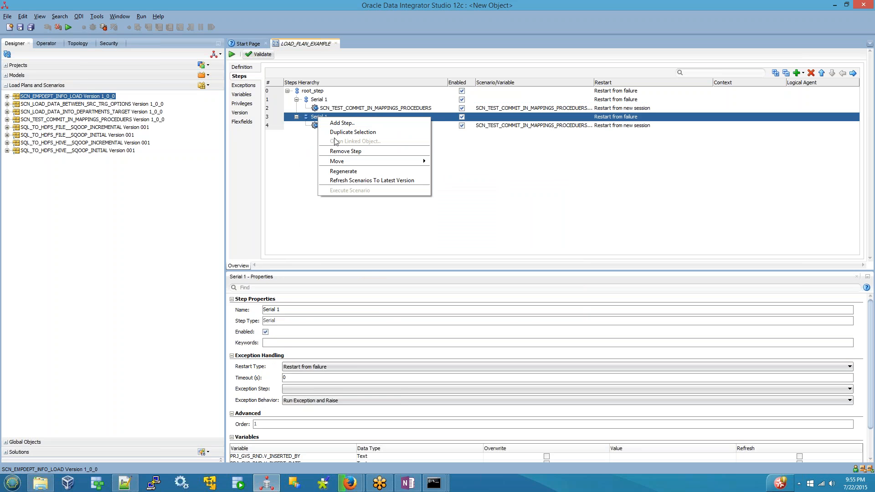
click(345, 151)
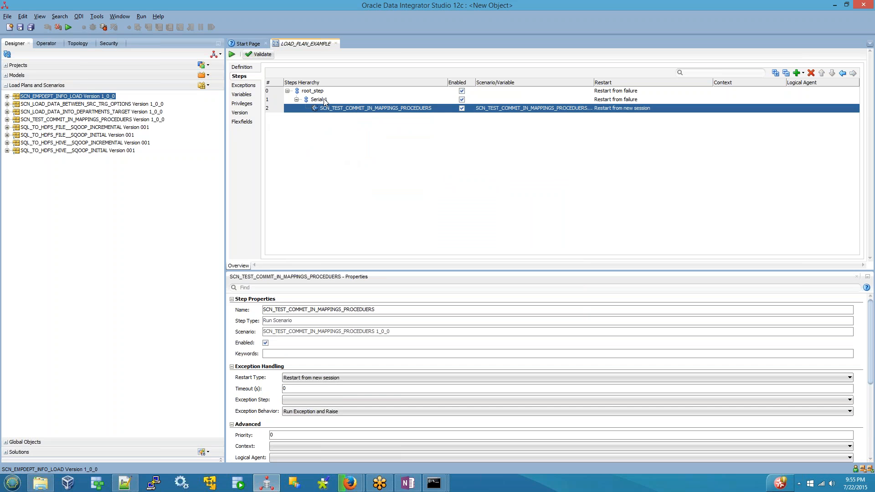
Step: Add a second Run Scenario child step under Serial 1 for SCN_LOAD_DATA_INTO_DEPARTMENTS_TARGET version 1_0_0
right_click(324, 100)
click(339, 104)
click(378, 178)
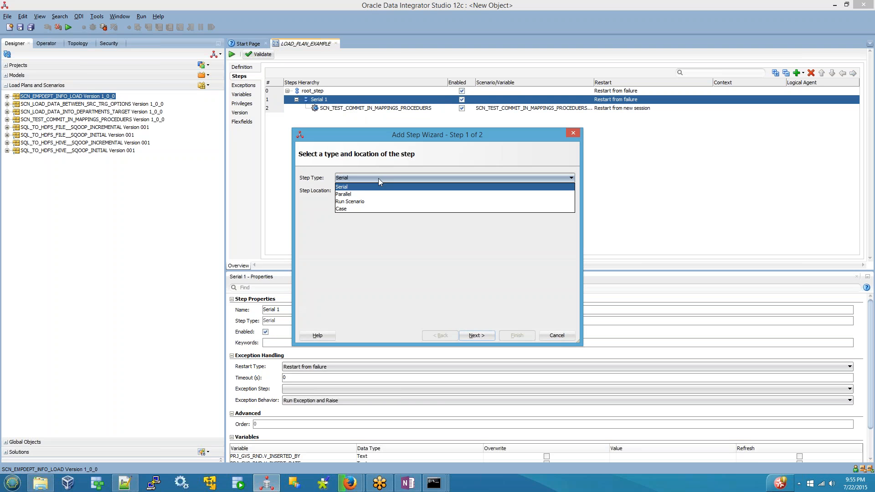
click(358, 199)
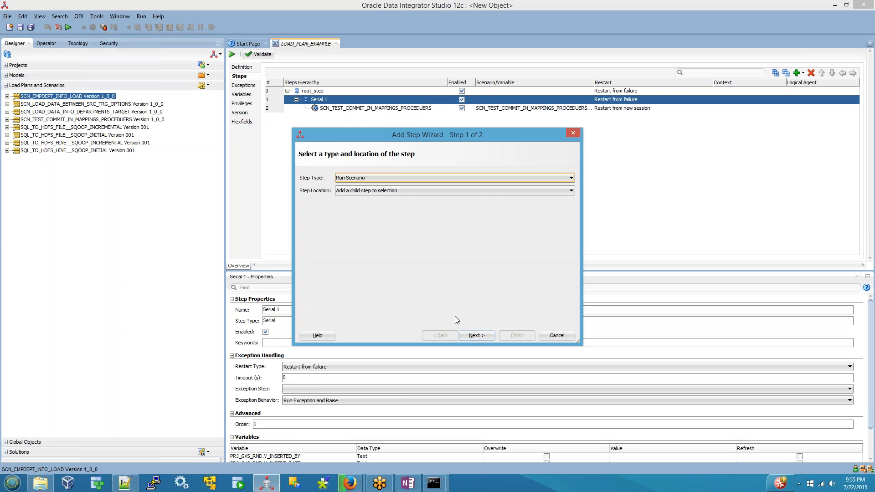
click(469, 335)
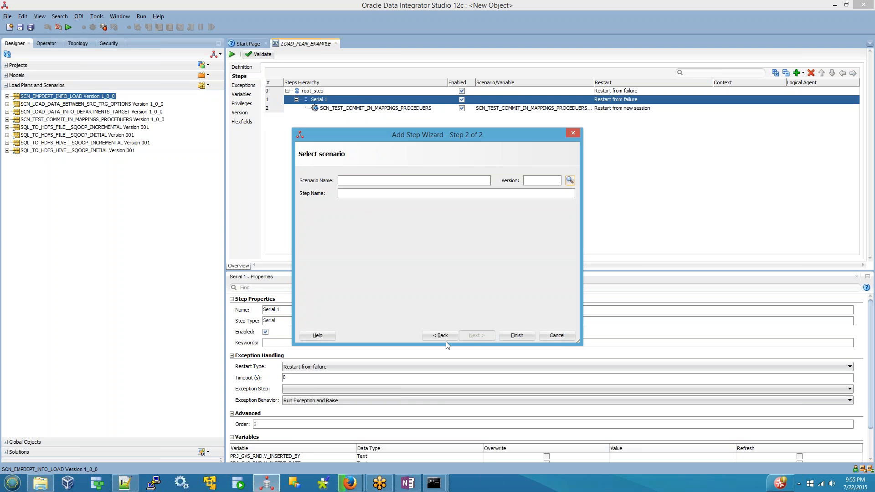
click(570, 180)
click(412, 244)
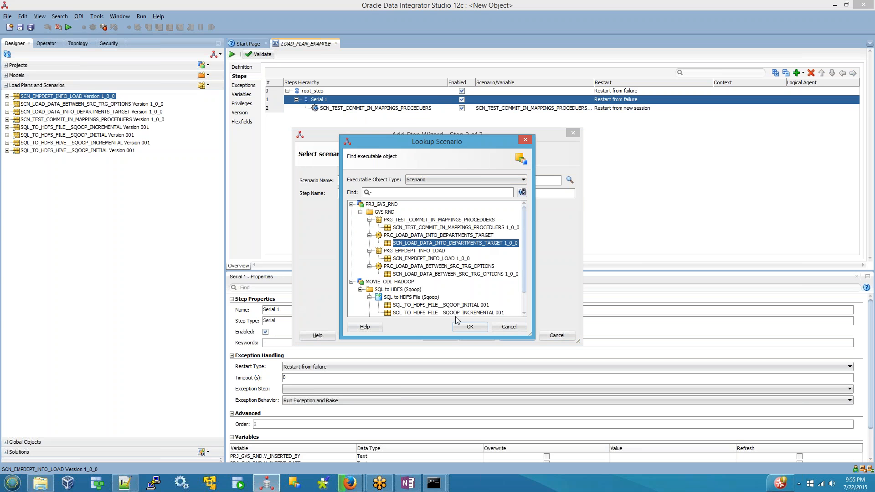
click(472, 330)
click(517, 336)
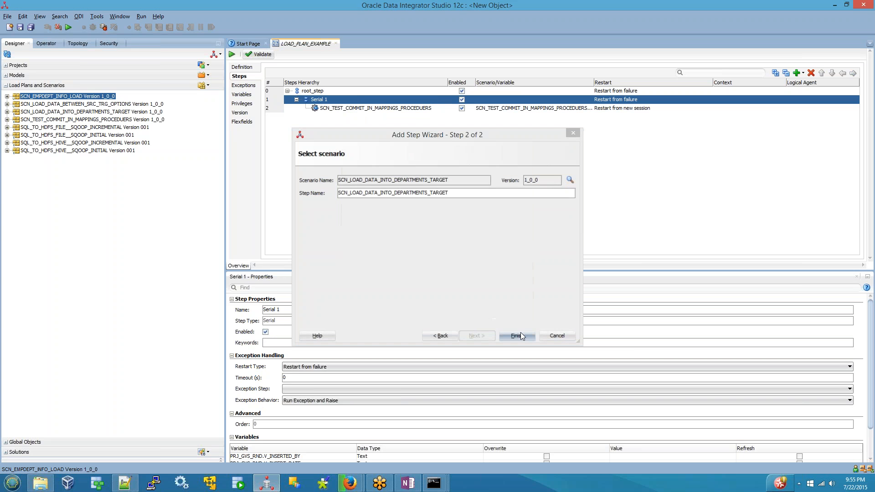
click(322, 100)
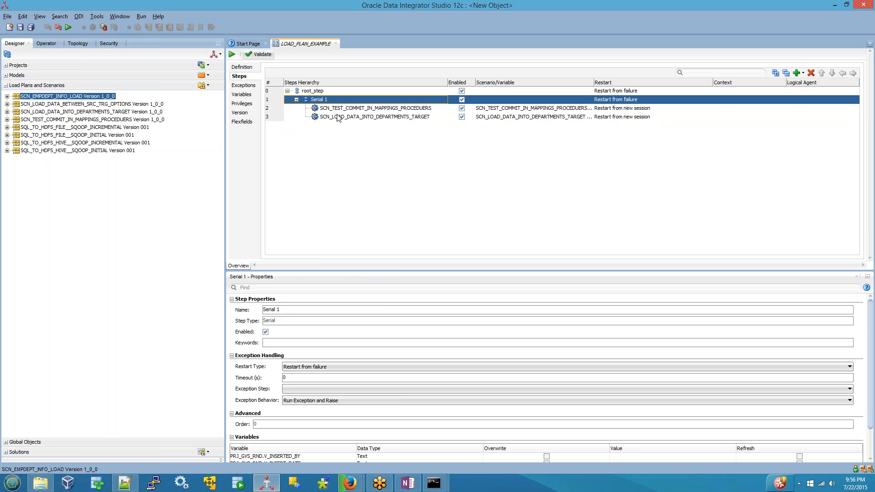
Step: Add a child step of type Parallel under root_step, naming it Parallel 1
click(315, 91)
right_click(315, 92)
click(345, 100)
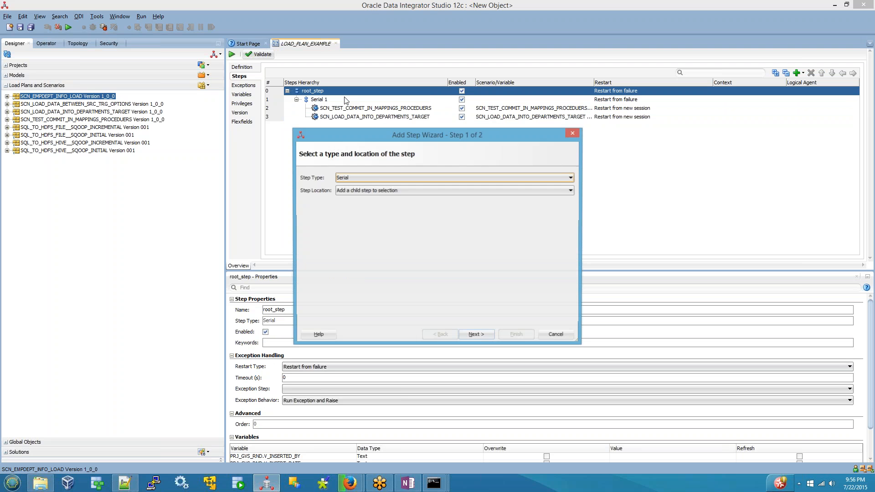
click(375, 177)
click(351, 194)
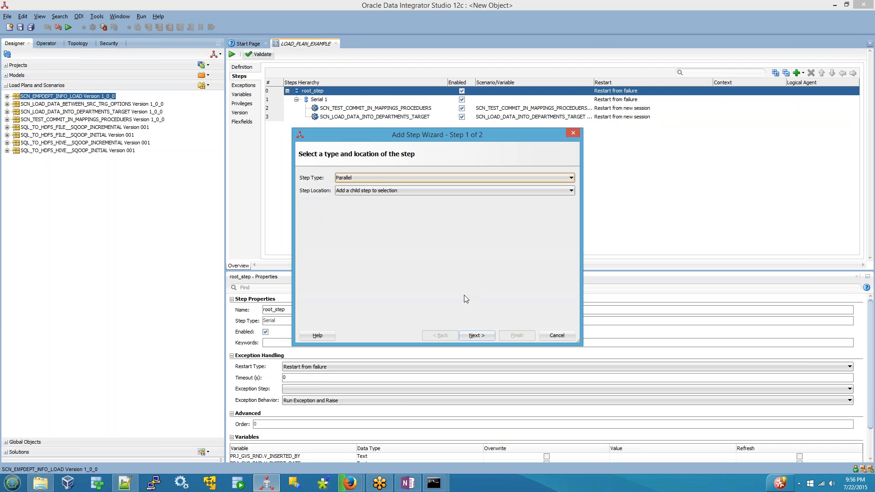
click(481, 334)
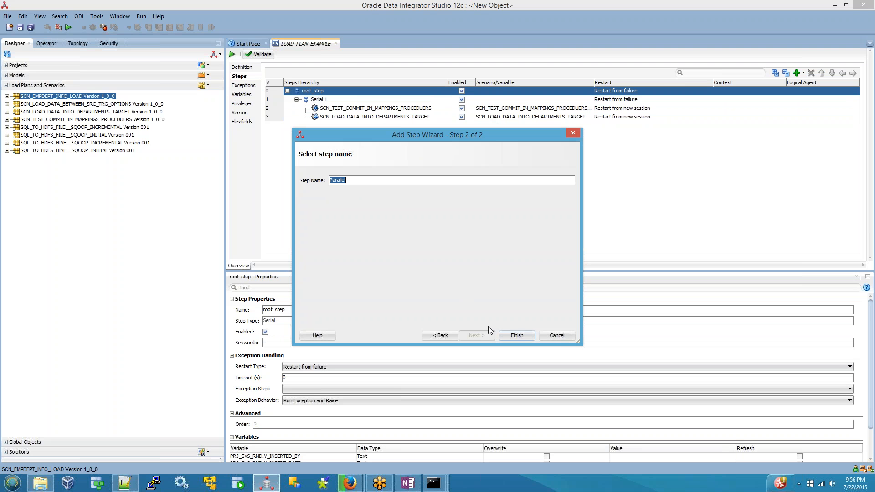
click(398, 180)
text(1)
click(516, 335)
Step: Add a Run Scenario child step under Parallel 1 for SCN_EMPDEPT_INFO_LOAD version 1_0_0
right_click(321, 130)
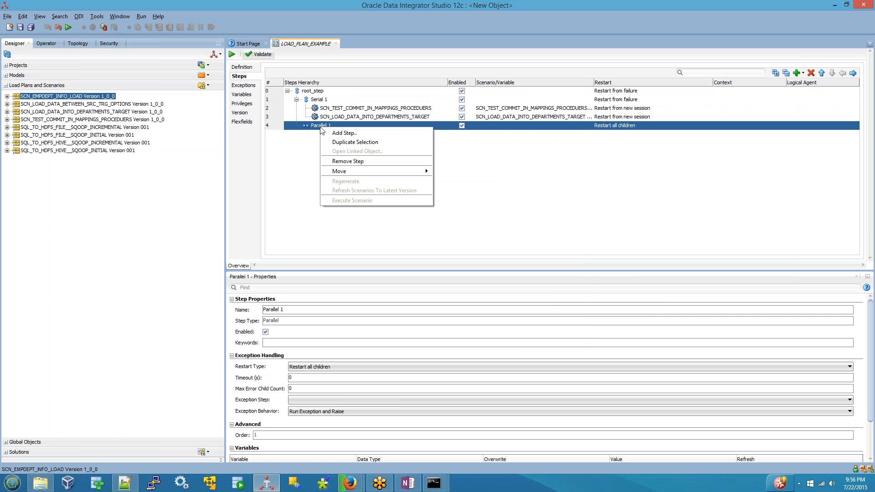
click(346, 134)
click(378, 180)
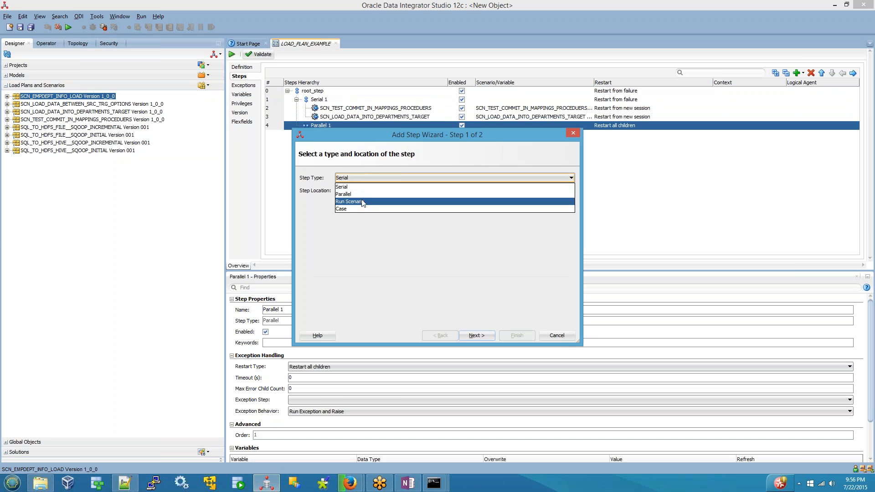
click(360, 201)
click(489, 339)
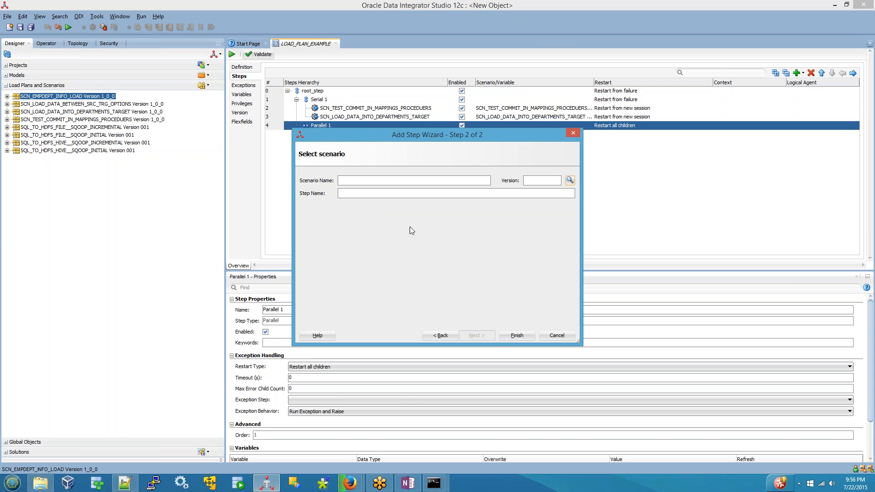
click(569, 180)
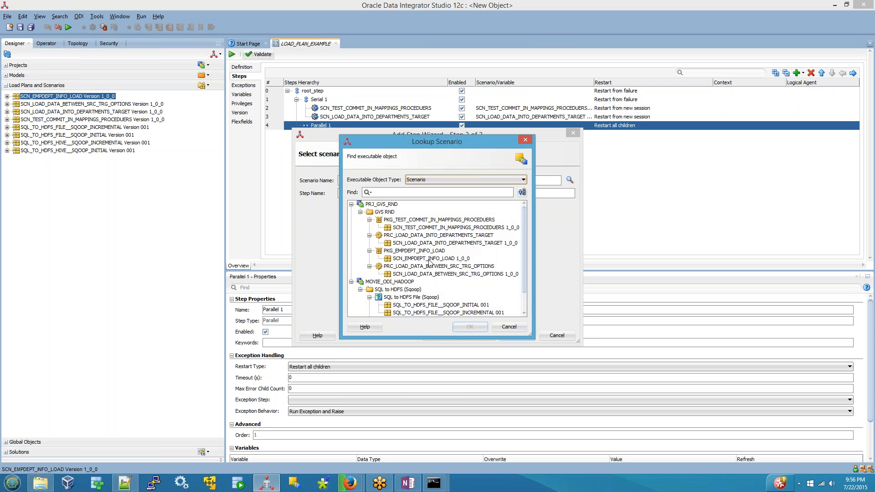
click(429, 258)
click(472, 326)
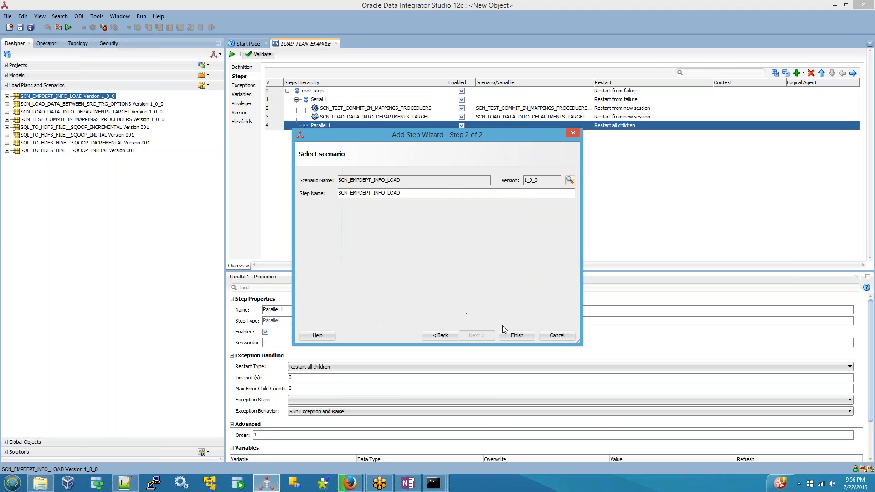
click(524, 337)
Step: Add a second Run Scenario child step under Parallel 1 for SCN_LOAD_DATA_BETWEEN_SRC_TRG_OPTIONS version 1_0_0
right_click(323, 126)
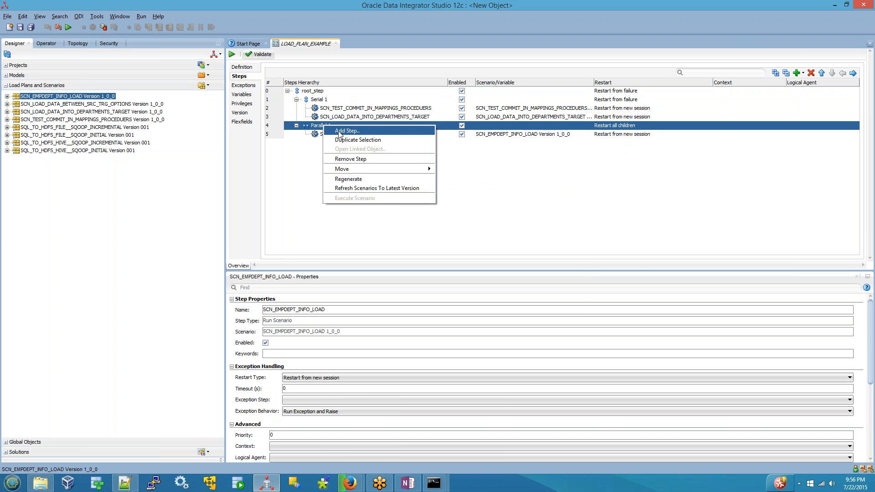
click(337, 131)
click(512, 179)
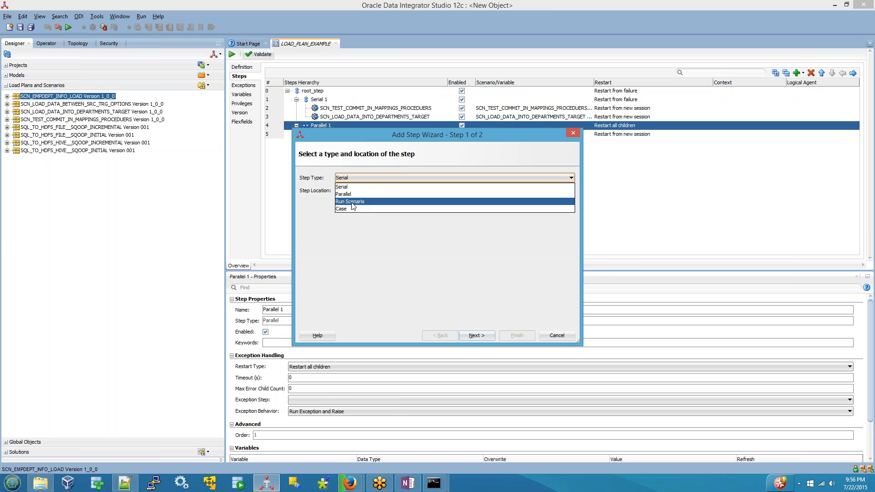
click(368, 199)
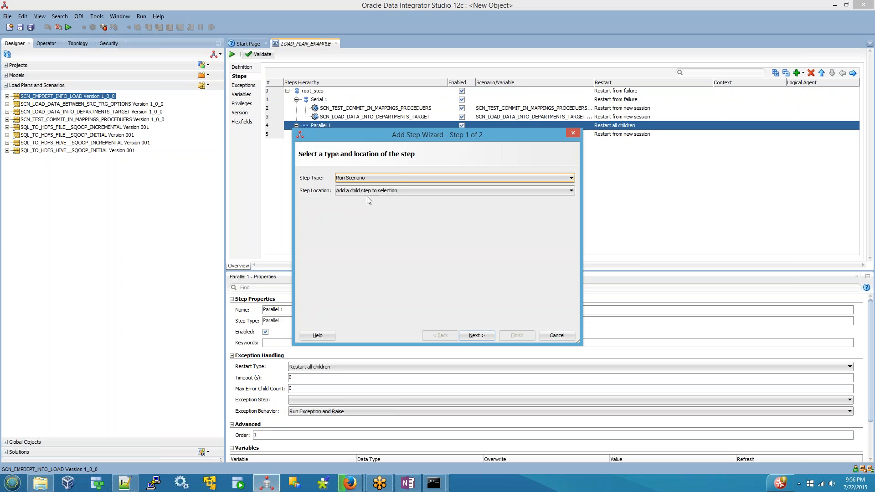
click(476, 337)
click(570, 180)
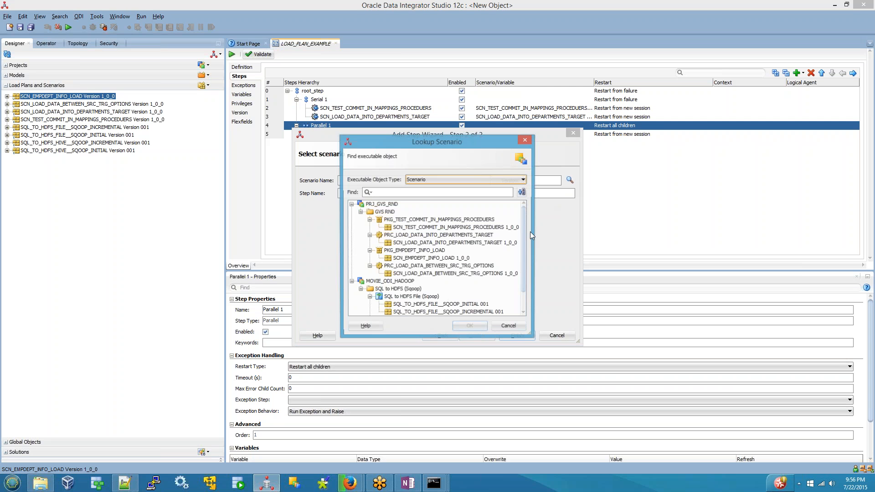
click(432, 274)
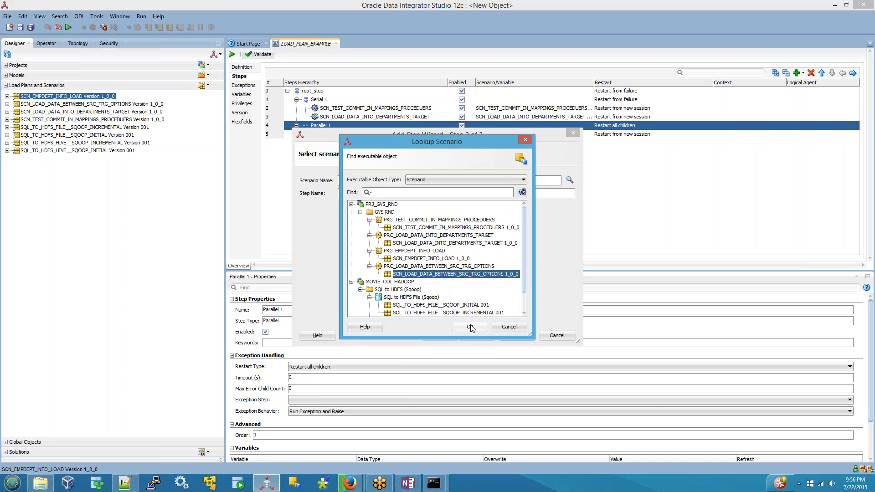
click(471, 327)
click(512, 336)
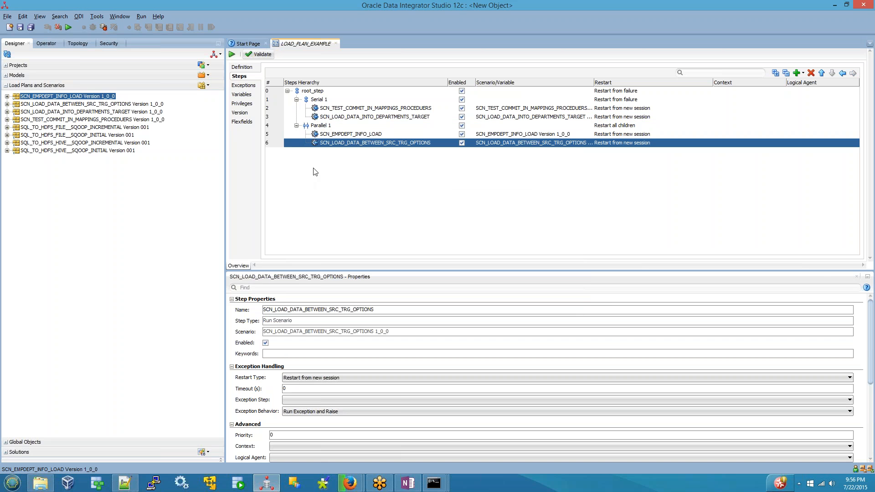
Step: Review the Serial 1 and Parallel 1 branches of the steps hierarchy, collapsing and expanding each to examine its scenario steps
click(316, 99)
click(296, 100)
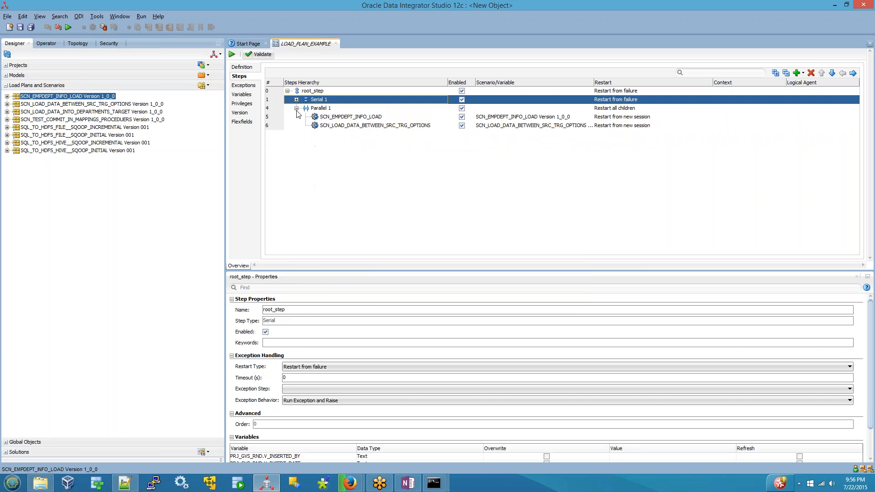
click(296, 108)
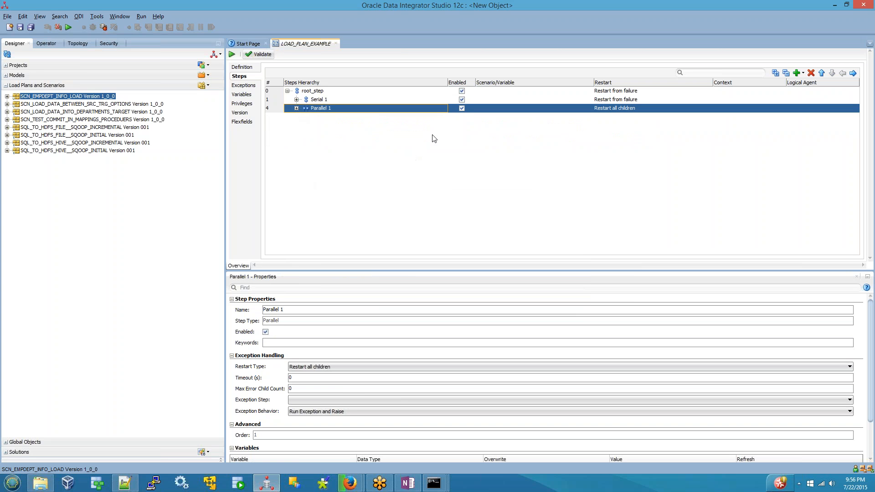
click(315, 100)
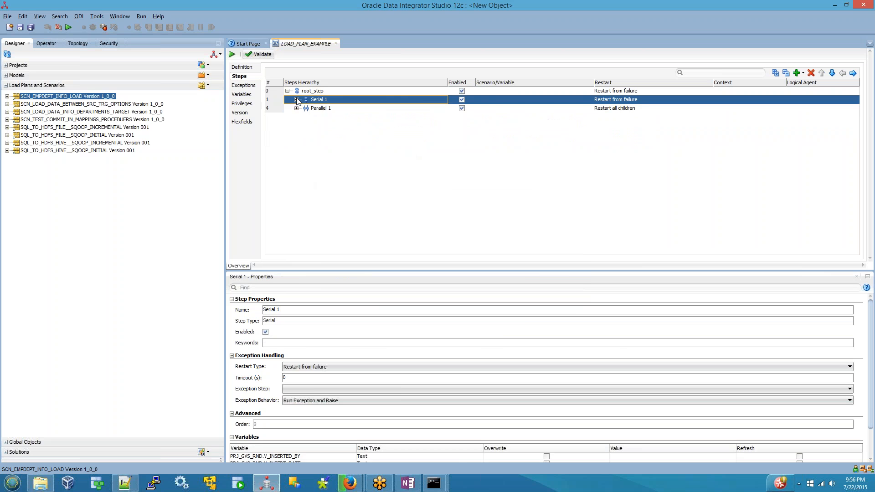
click(296, 100)
click(358, 110)
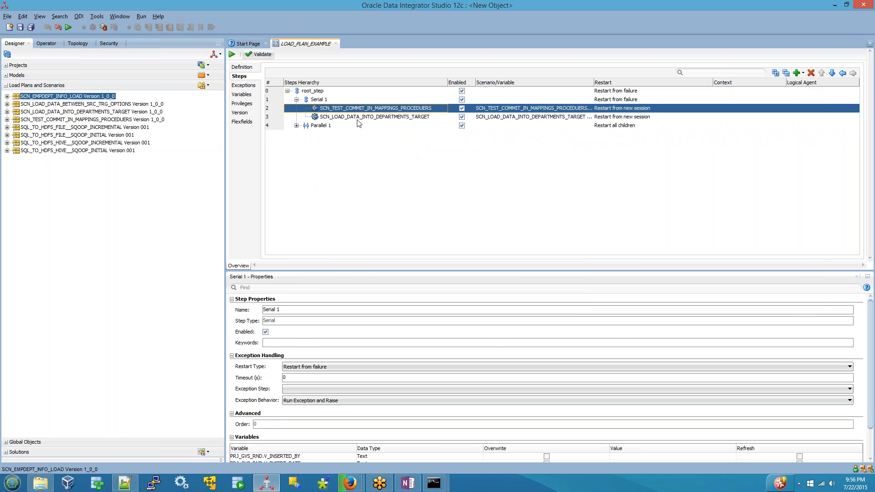
click(358, 119)
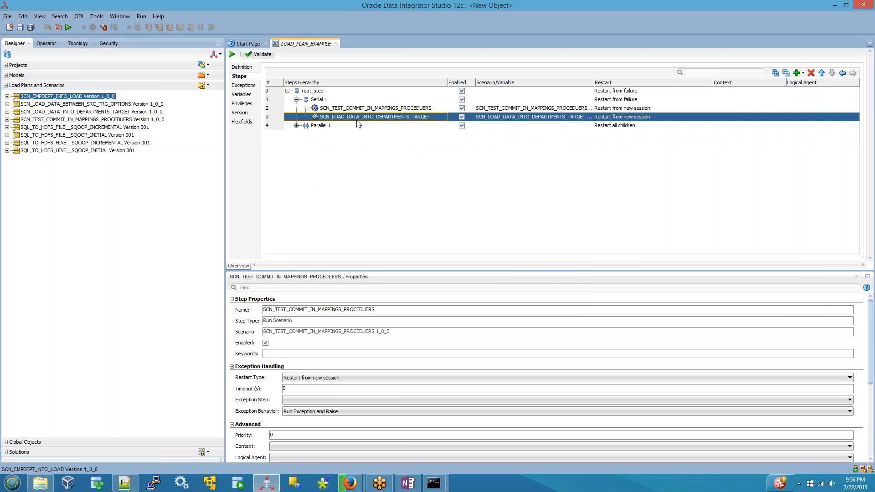
click(296, 125)
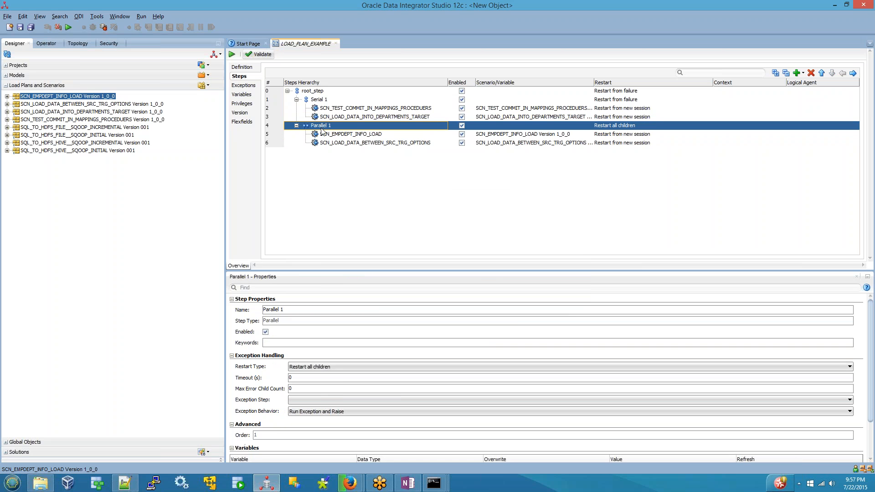
click(338, 135)
click(339, 142)
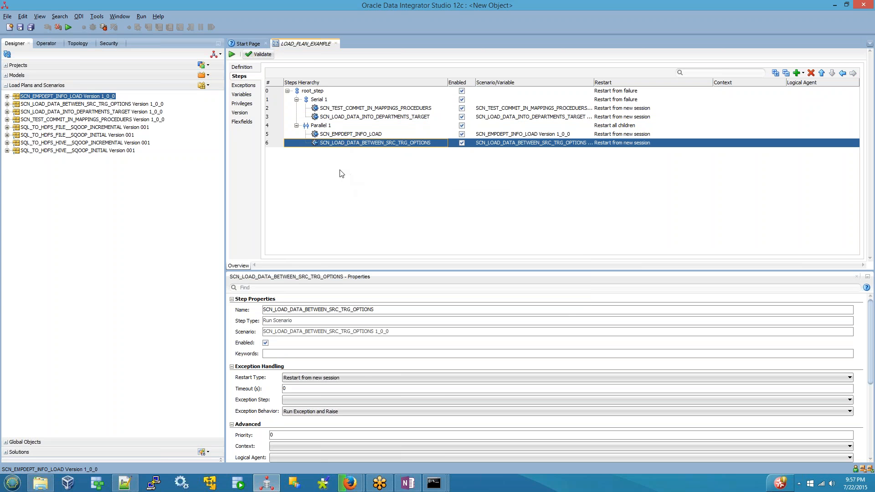
Step: Try disabling the SCN_LOAD_DATA_BETWEEN_SRC_TRG_OPTIONS step under Parallel 1 and enable it again
click(266, 343)
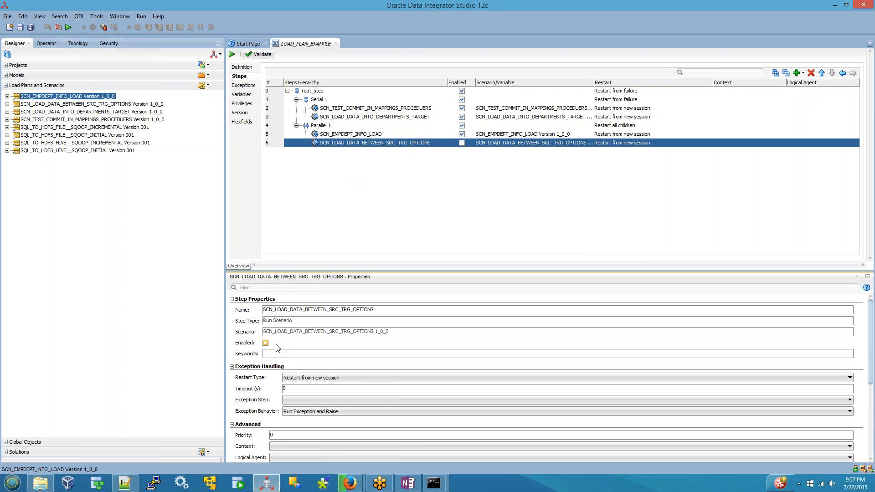
click(265, 343)
click(461, 143)
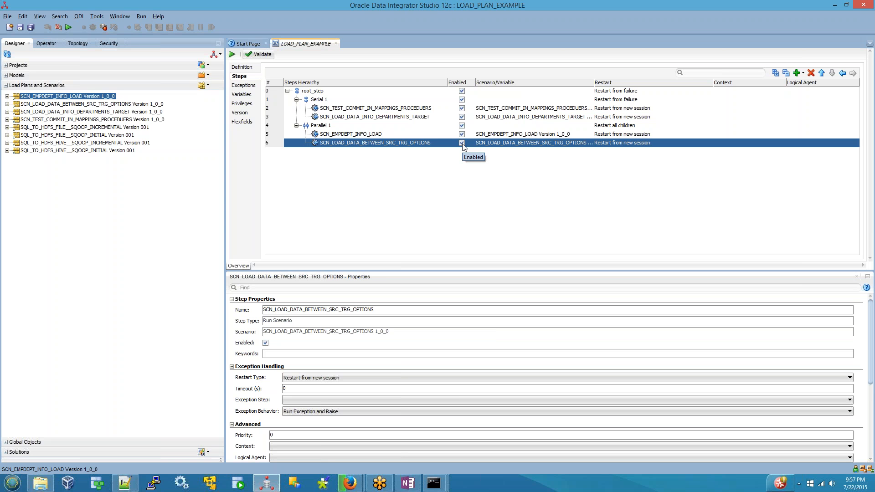
click(462, 144)
Step: Try the Restart all children option on Serial 1, return it to Restart from failure, and review its scenario steps
click(314, 102)
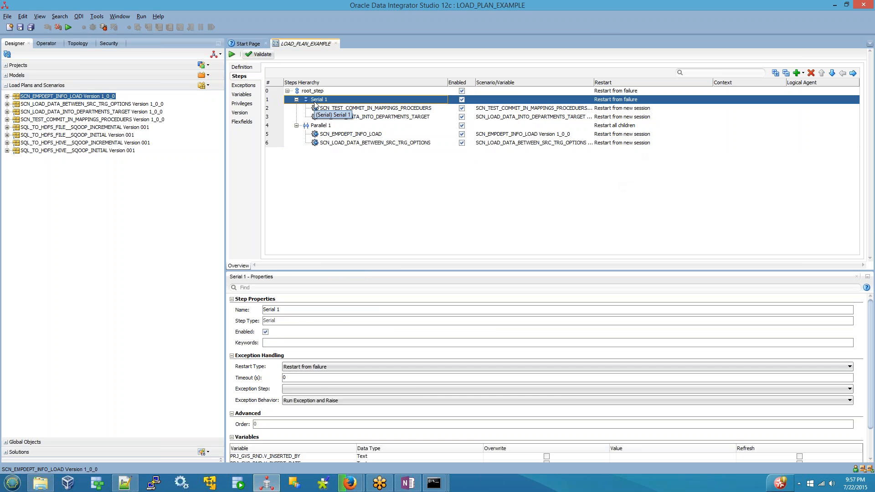
click(376, 111)
click(389, 116)
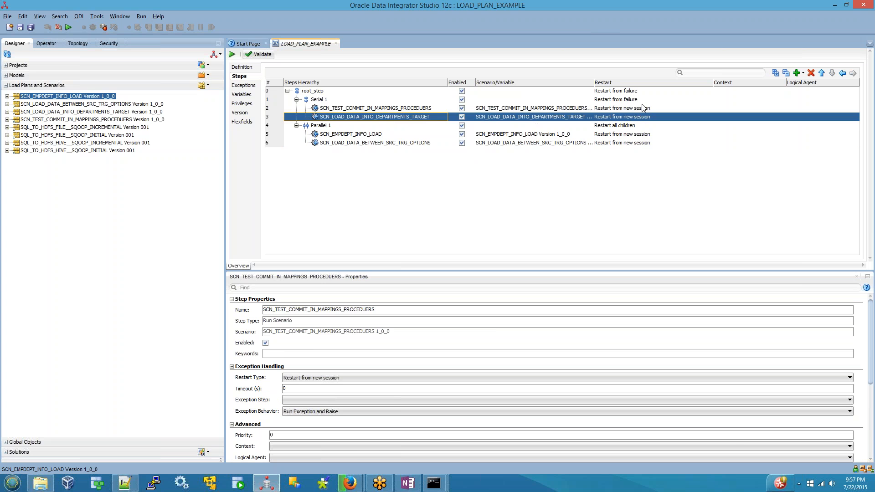
click(666, 100)
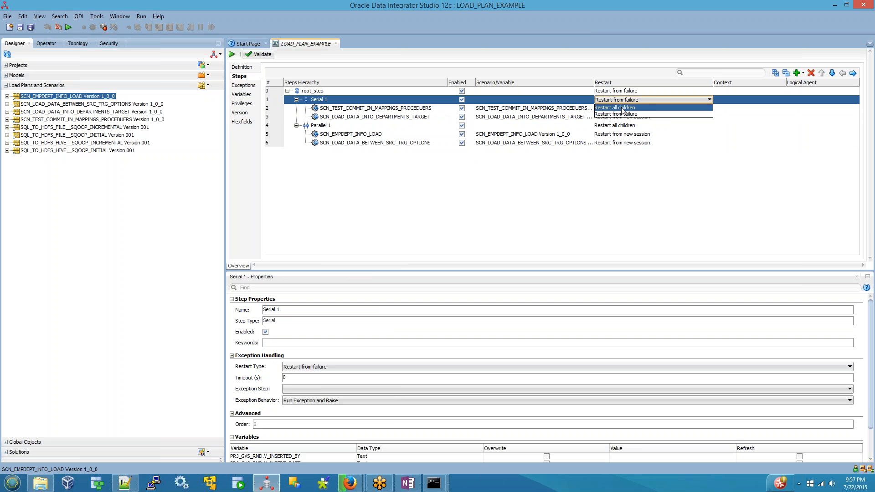
click(622, 108)
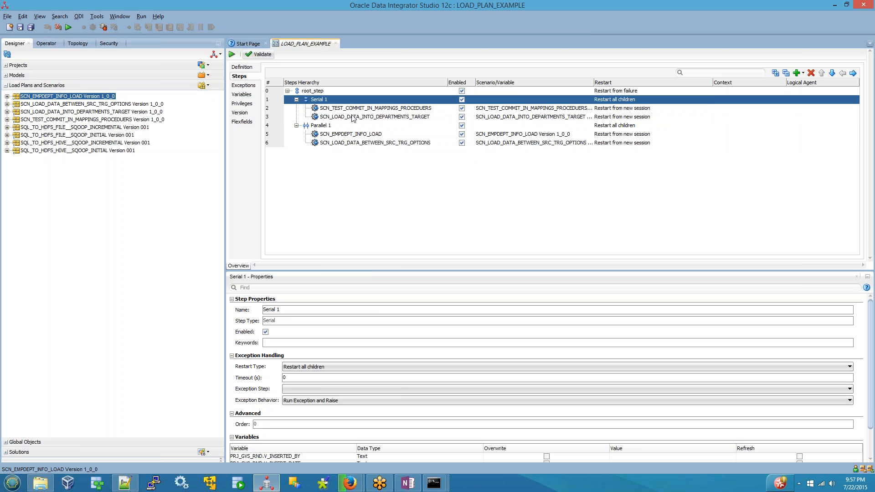
click(608, 100)
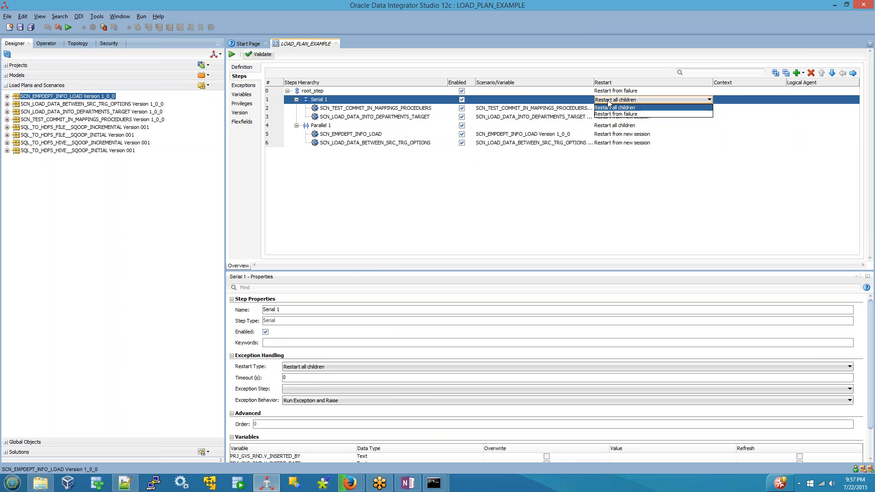
click(621, 115)
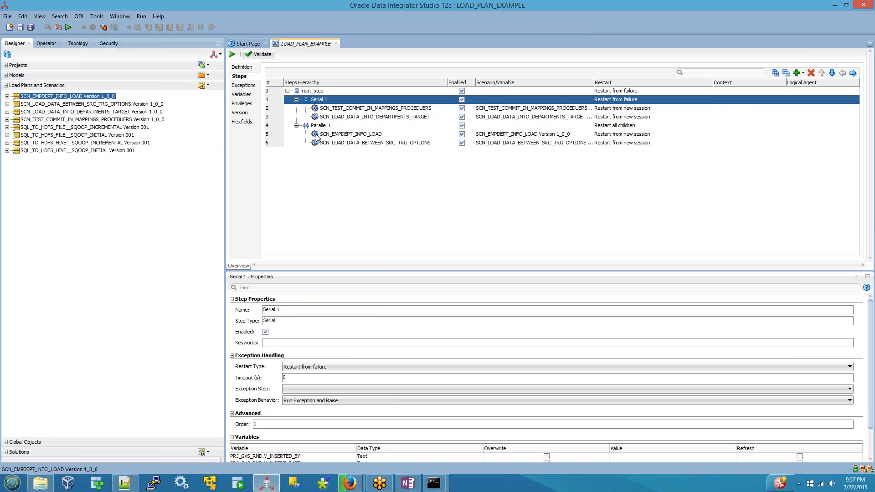
click(353, 109)
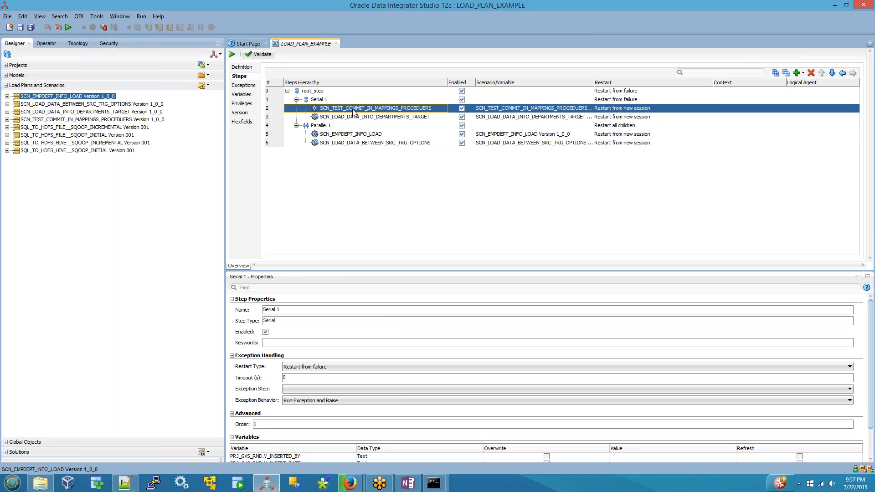
click(358, 119)
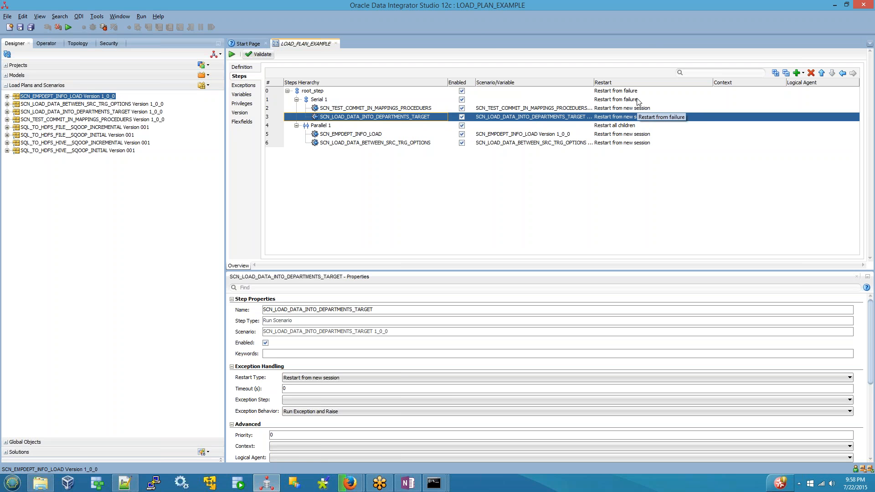
Step: Examine the restart options offered for Parallel 1 and its SCN_LOAD_DATA_BETWEEN_SRC_TRG_OPTIONS step, keeping Restart all children and Restart from new session
click(315, 127)
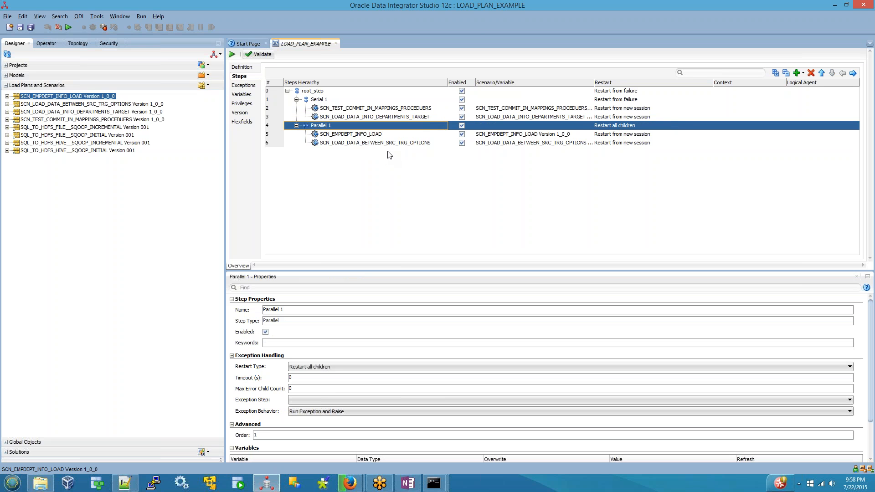
click(614, 127)
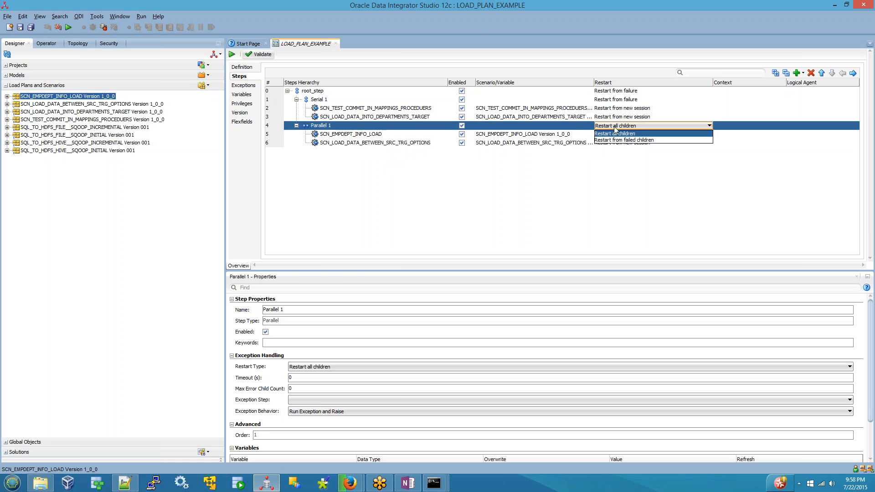
click(617, 134)
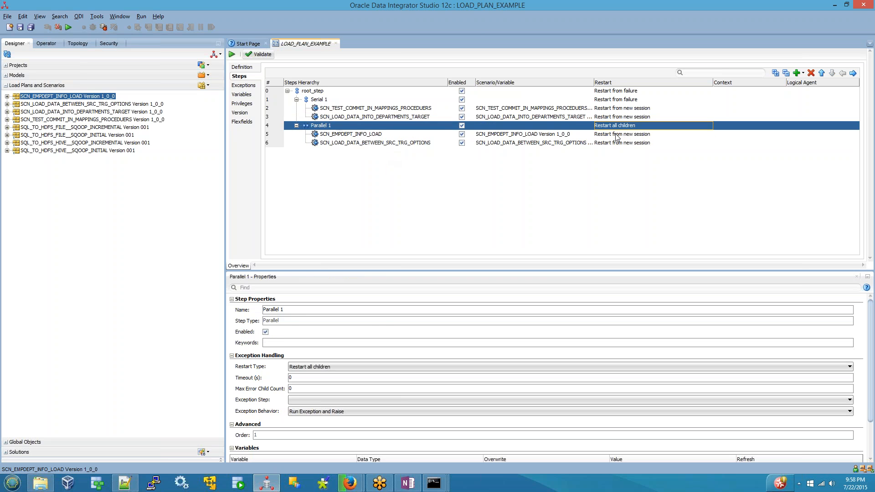
click(362, 144)
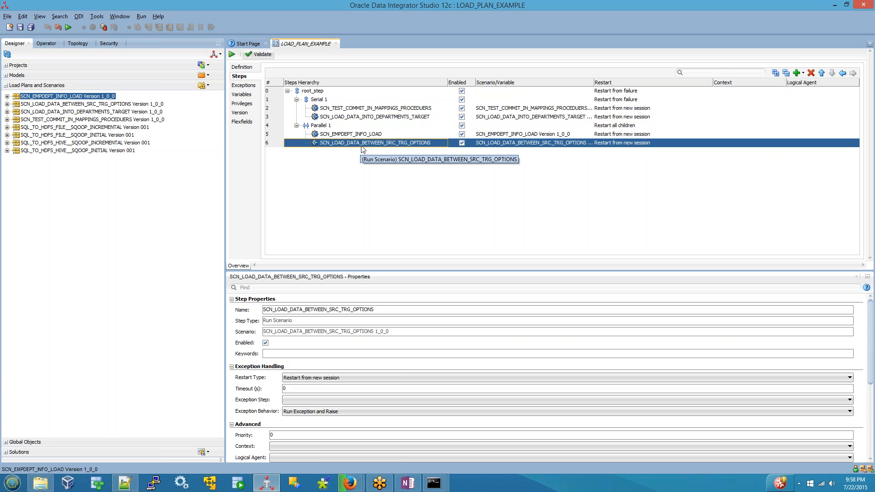
click(614, 144)
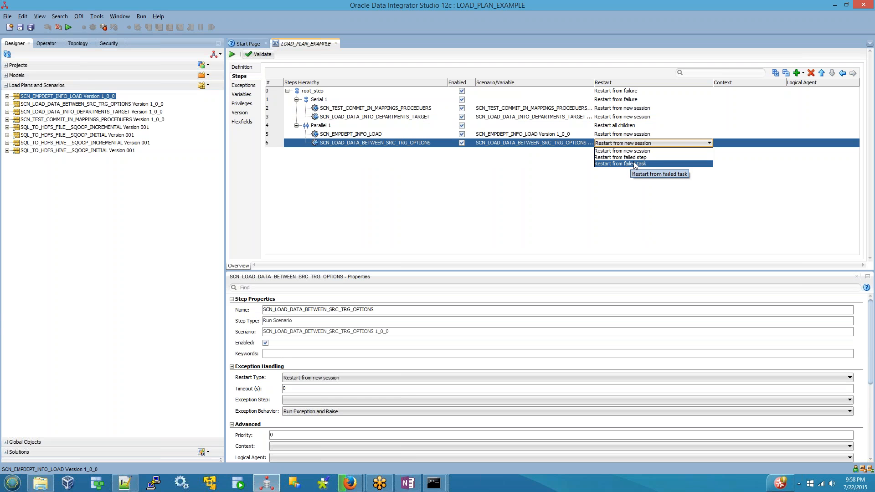
click(608, 151)
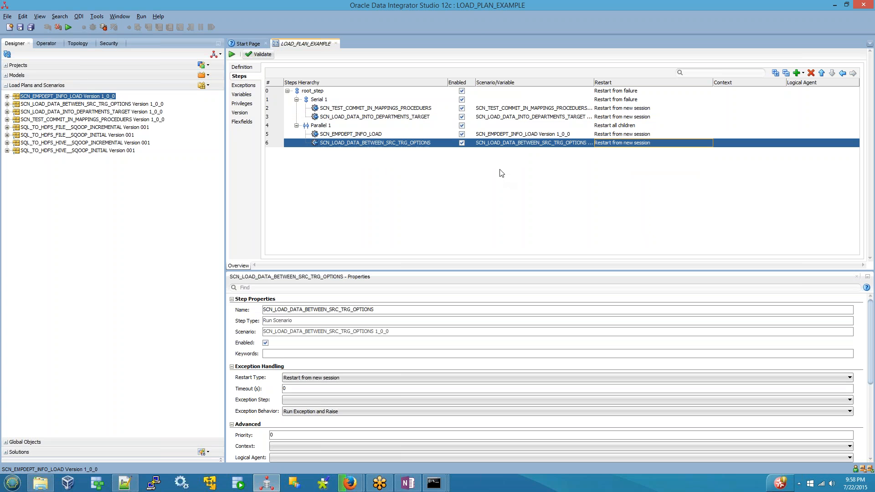
click(730, 93)
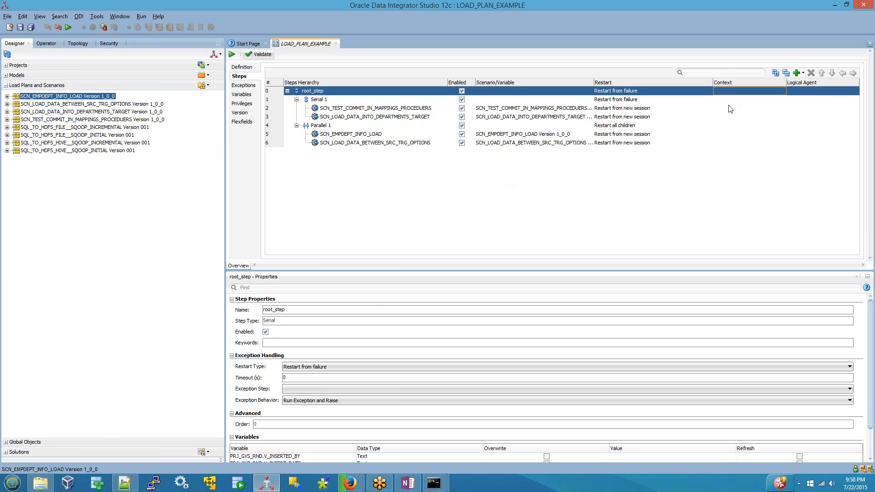
Step: Set the context of both scenario steps under Serial 1 to Global
click(729, 108)
click(729, 107)
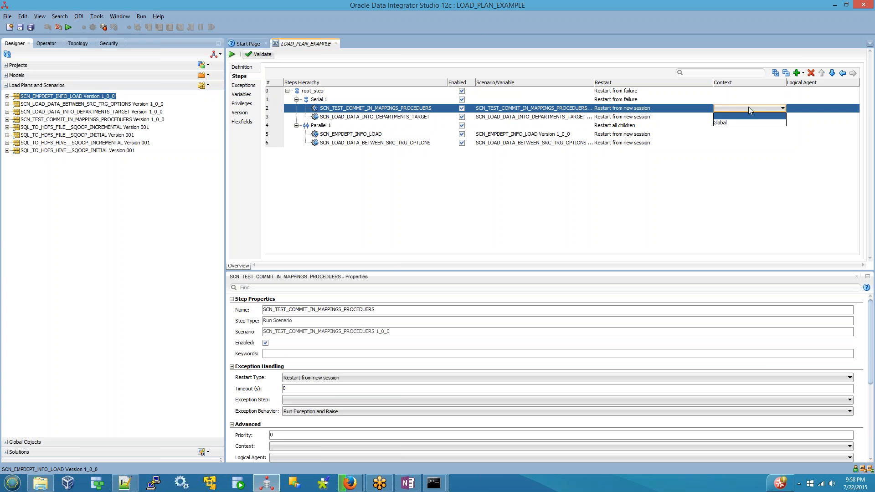
click(729, 123)
click(731, 90)
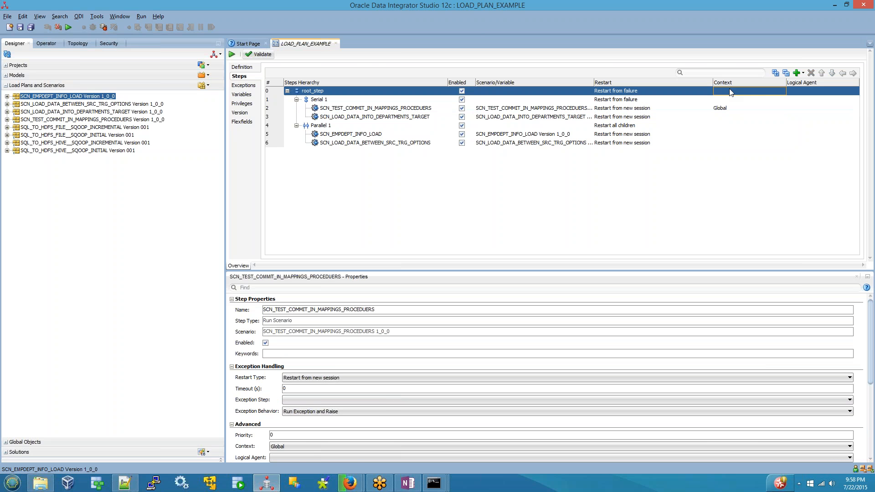
click(724, 116)
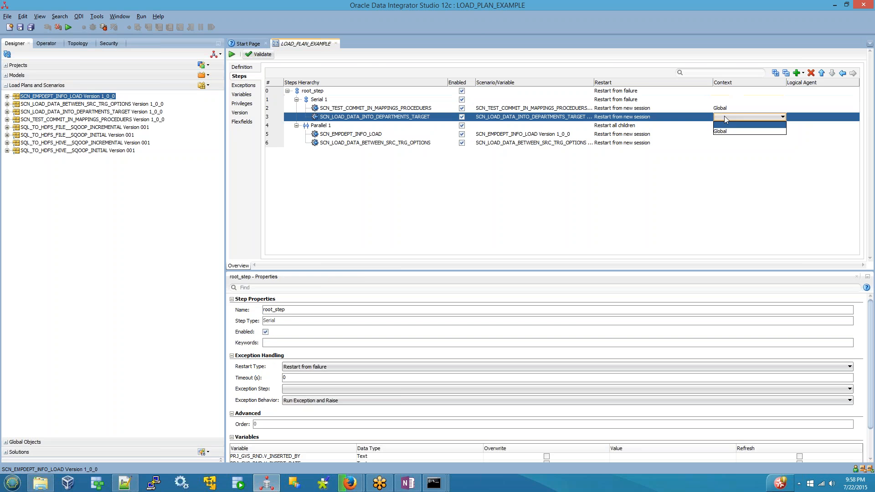
click(724, 117)
click(723, 133)
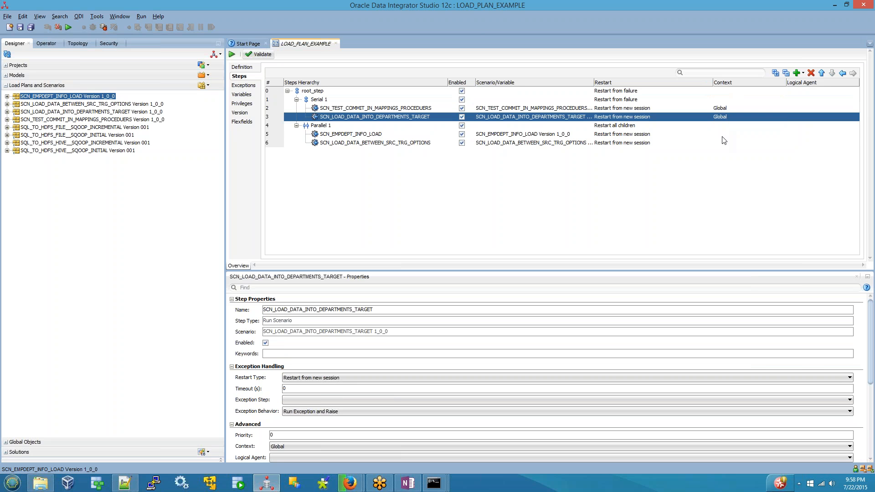
Step: Set the context of SCN_EMPDEPT_INFO_LOAD and SCN_LOAD_DATA_BETWEEN_SRC_TRG_OPTIONS under Parallel 1 to Global
click(723, 133)
click(724, 134)
click(729, 149)
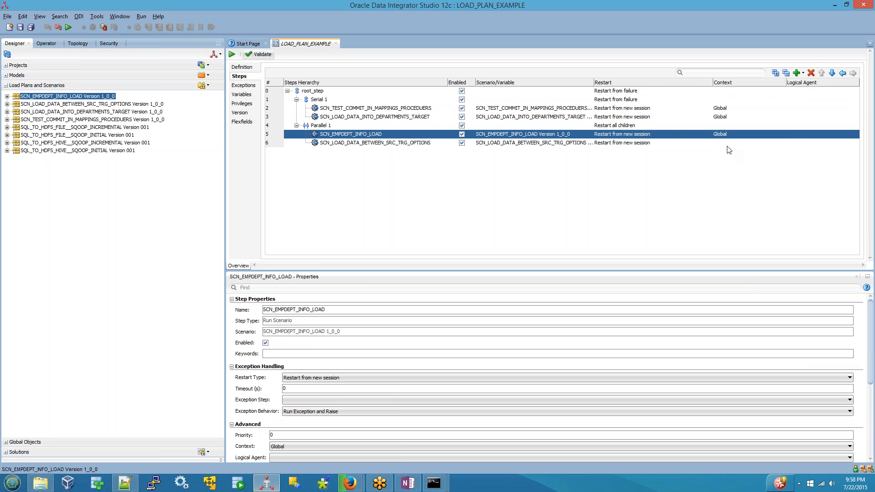
click(725, 143)
click(726, 143)
click(727, 157)
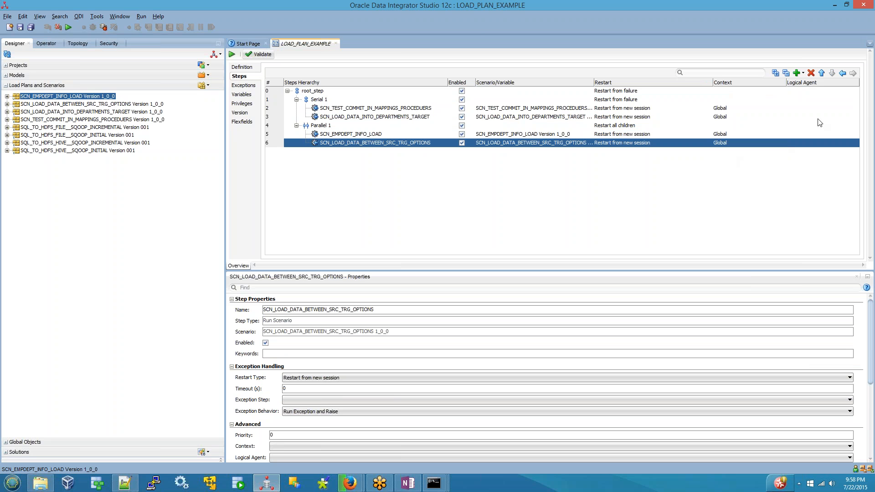
Step: Examine the logical agent choices for SCN_TEST_COMMIT_IN_MAPPINGS_PROCEDUERS and check the physical agents defined in the topology
click(814, 108)
click(813, 108)
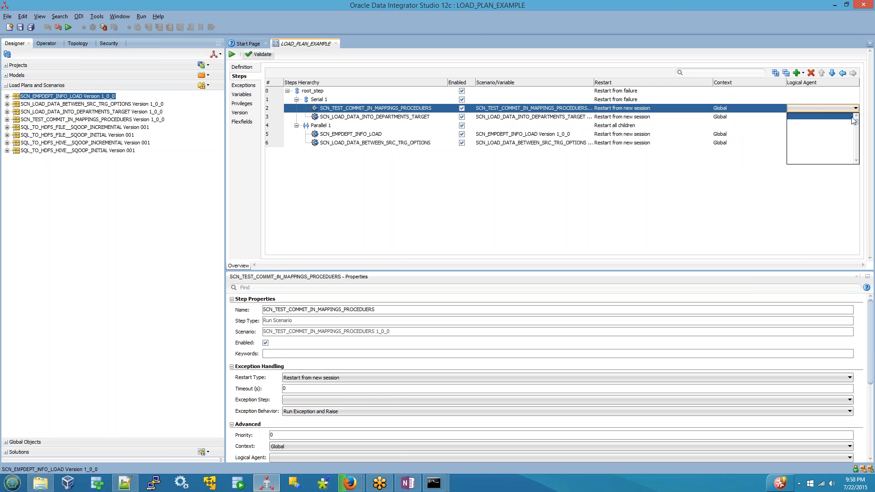
click(349, 201)
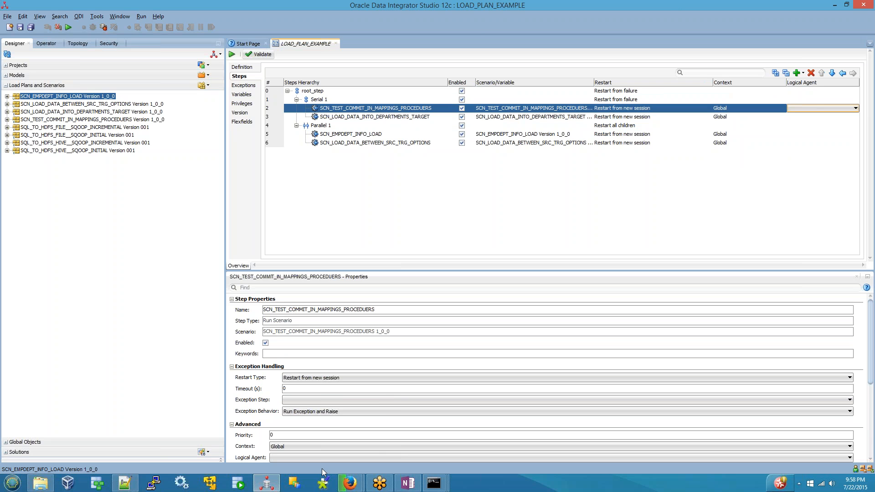
click(76, 43)
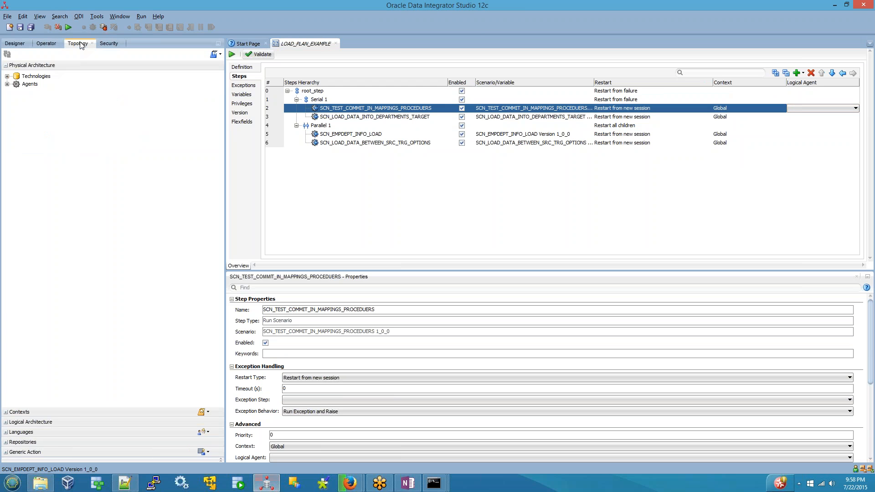
click(7, 84)
click(37, 92)
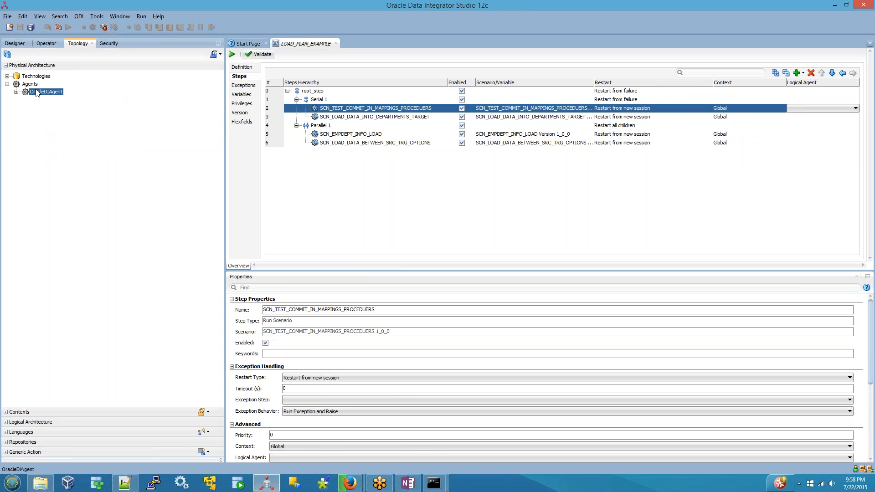
click(835, 108)
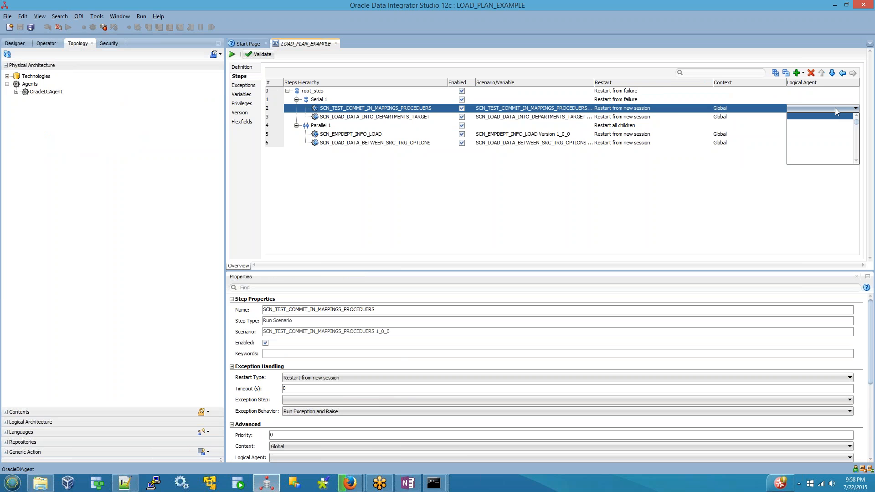
click(809, 123)
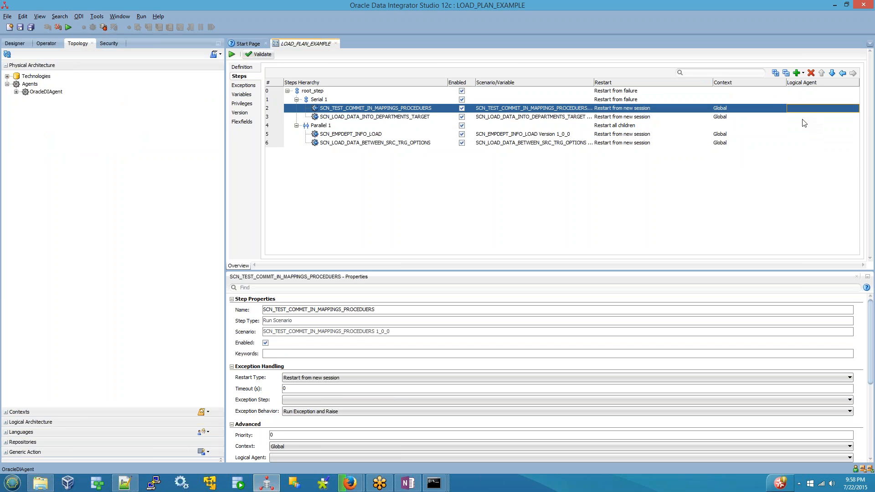
Step: Check the logical agent choices for the remaining scenario steps under Serial 1 and Parallel 1, leaving them blank
click(803, 120)
click(802, 120)
click(803, 126)
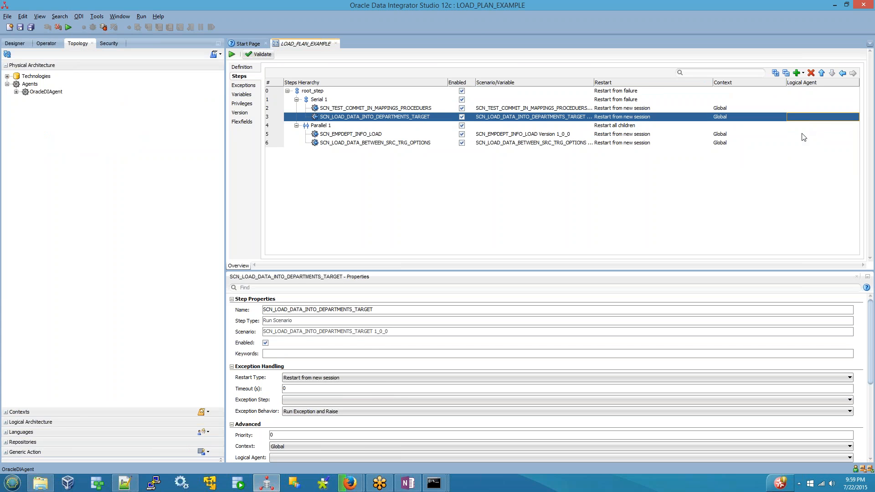
click(802, 133)
click(806, 146)
click(806, 145)
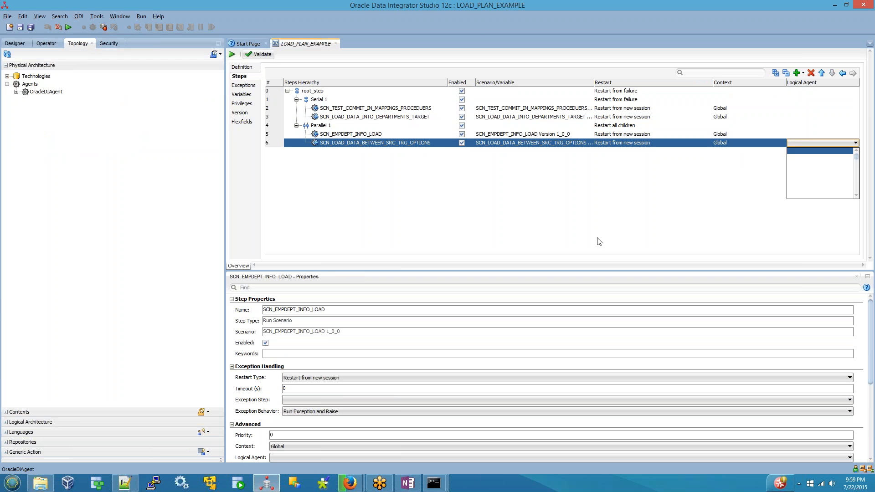
click(579, 220)
Step: Save LOAD_PLAN_EXAMPLE and validate it for errors and warnings
click(20, 27)
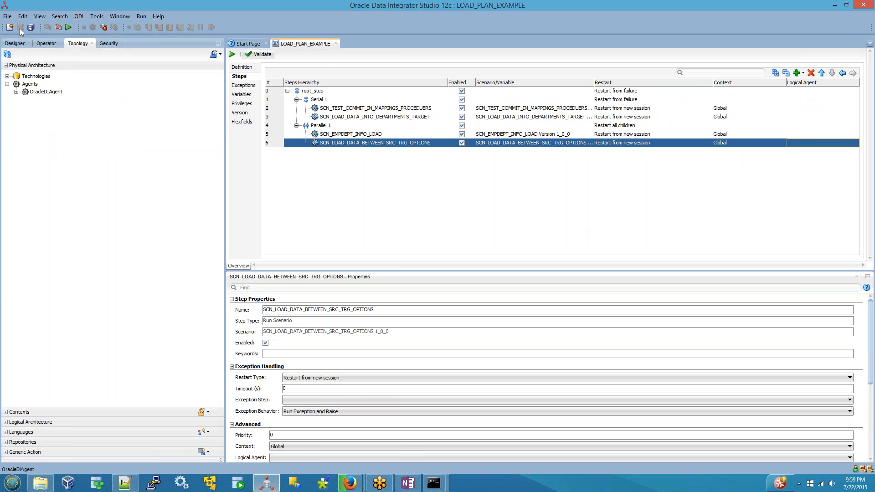
click(261, 54)
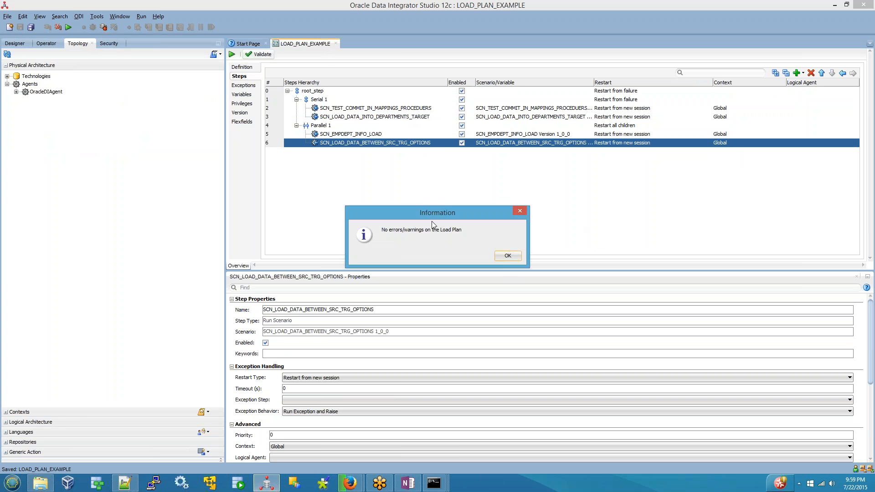
click(508, 257)
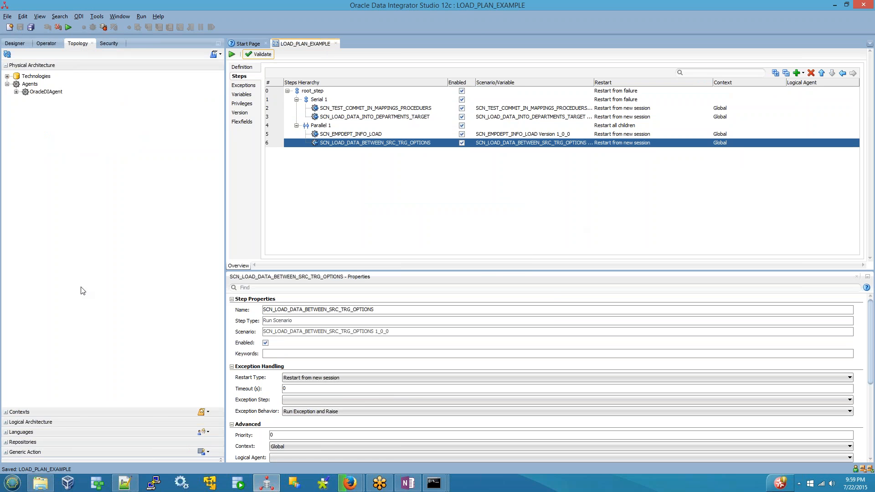
Step: Check the startweblogic command window for the server state, and open a new browser tab in Firefox
mouse_move(433, 483)
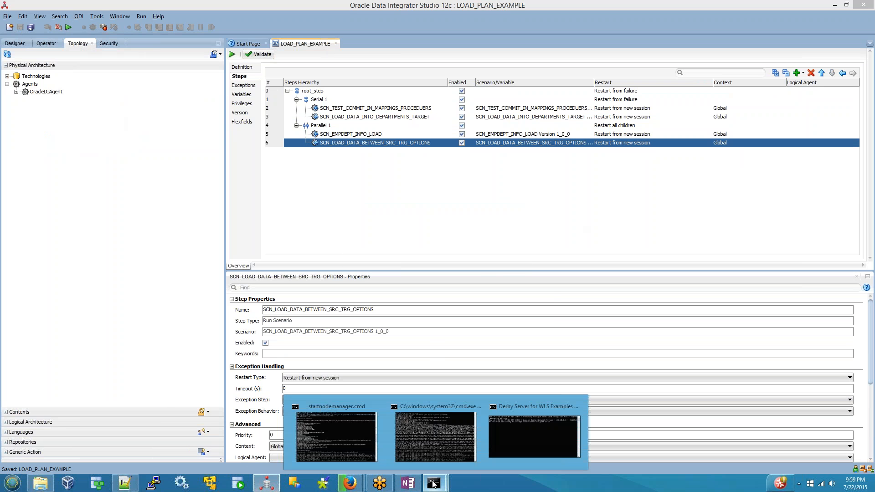
click(420, 400)
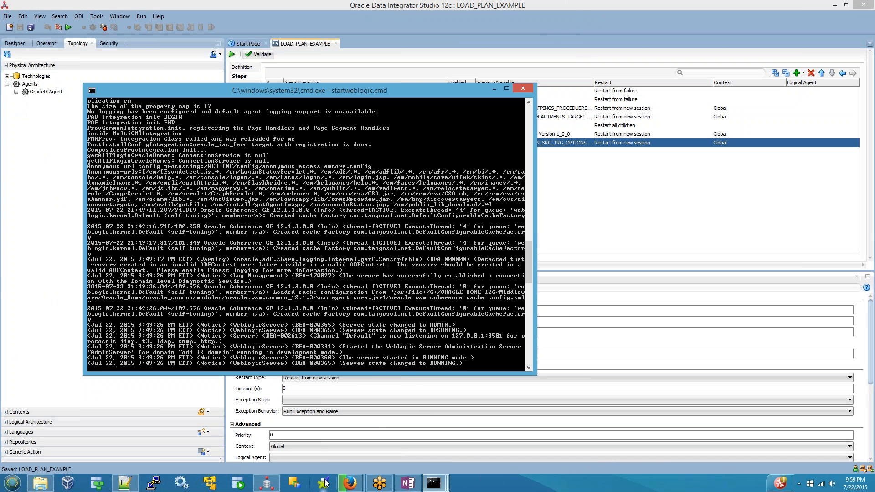
click(355, 485)
click(299, 401)
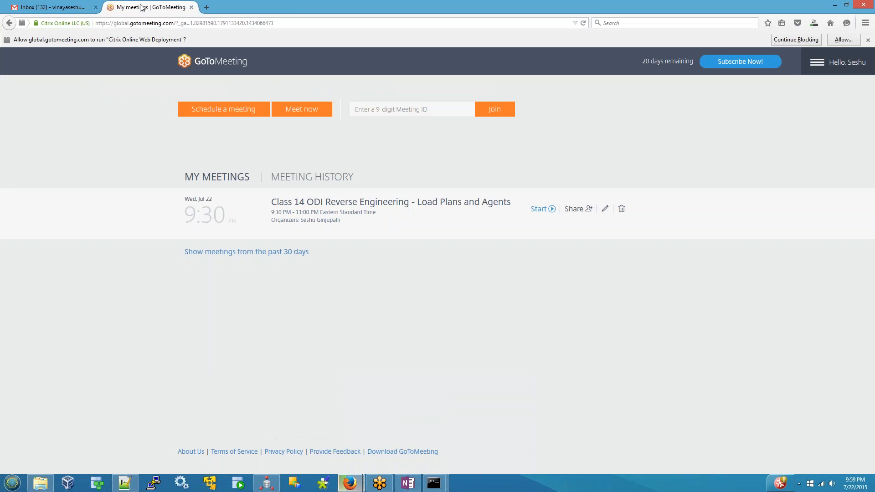
click(208, 12)
click(125, 483)
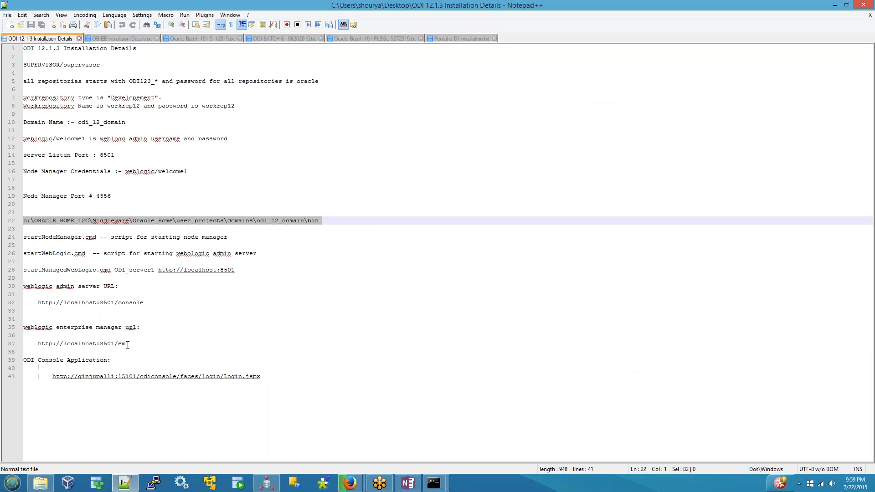
drag(127, 344, 41, 346)
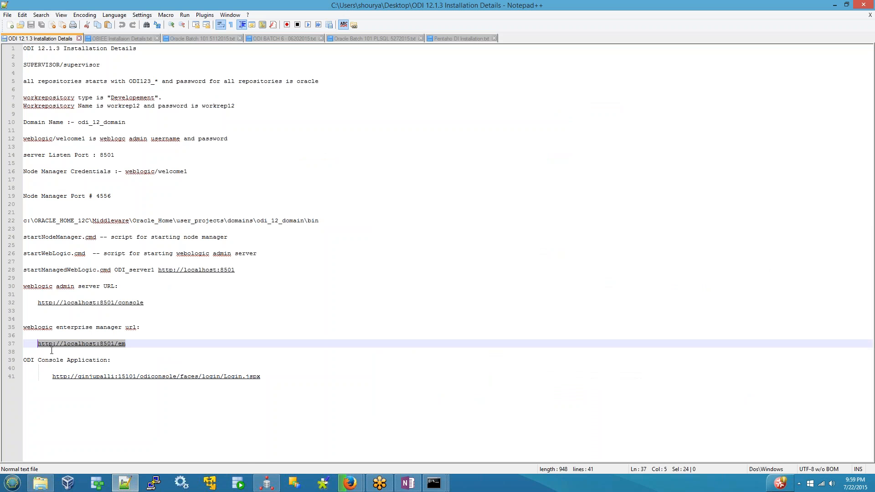
mouse_move(350, 483)
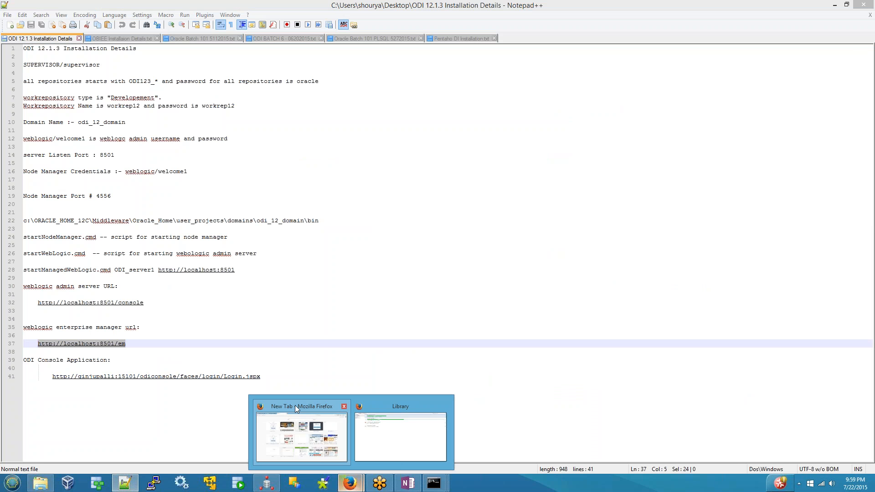
click(294, 405)
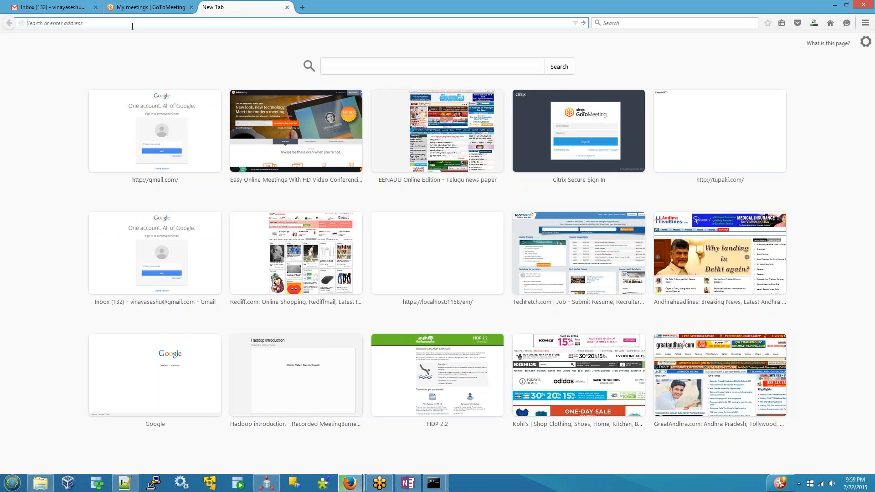
text(http://localhost:8501/em)
key(Return)
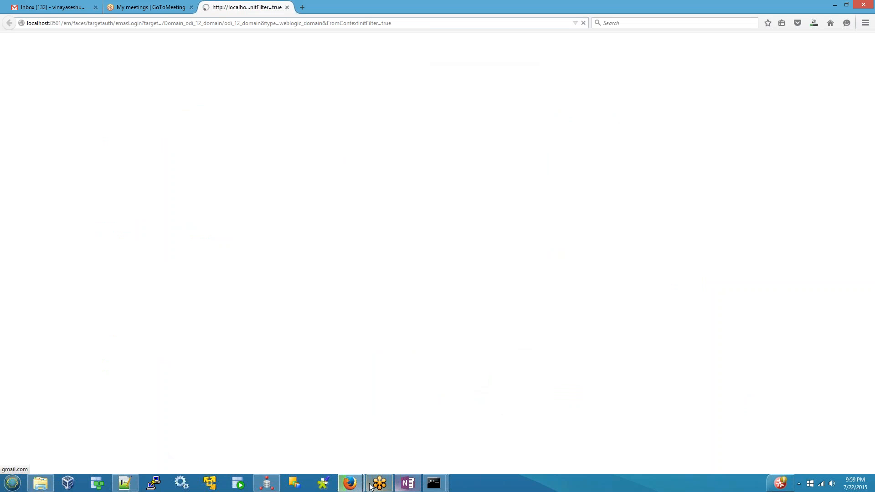
Step: Switch back to ODI Studio and review the scenario steps under Serial 1 and Parallel 1 and their restart settings
click(276, 482)
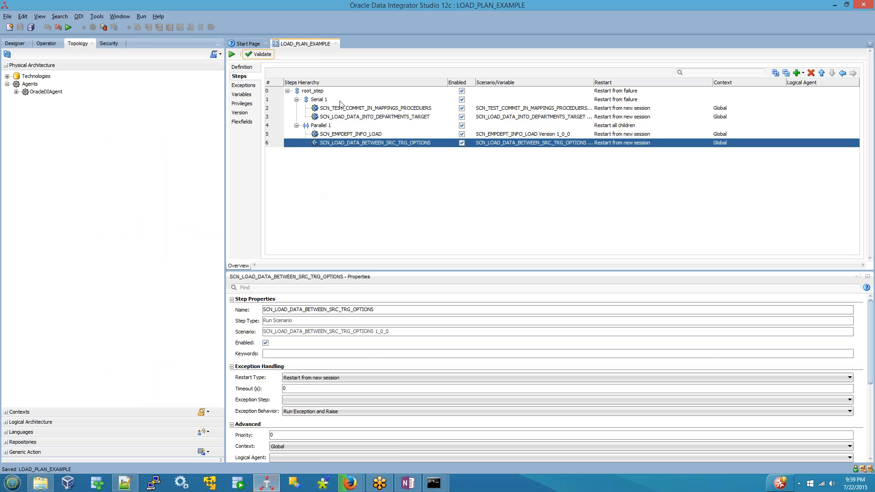
click(296, 99)
click(296, 108)
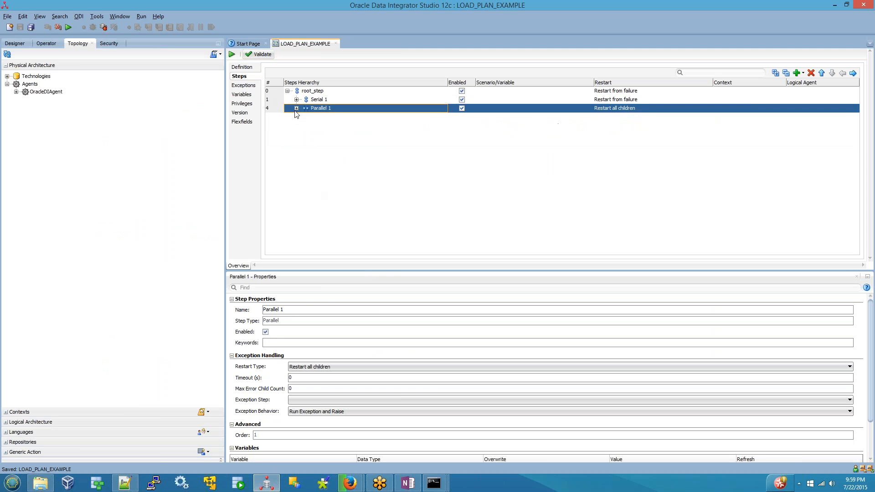
click(296, 100)
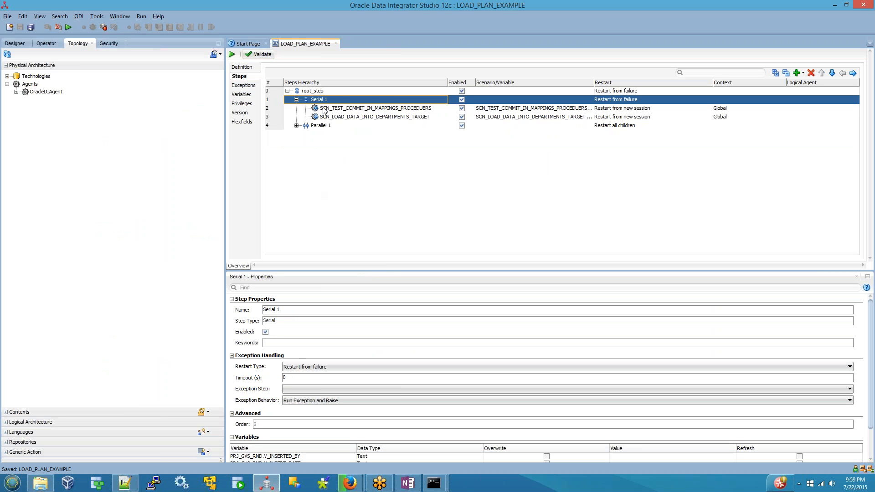
click(334, 109)
click(336, 117)
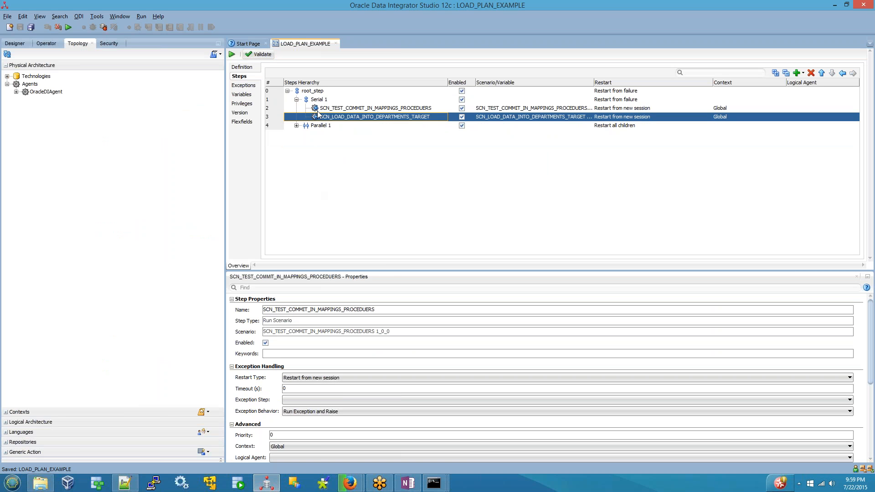
click(296, 125)
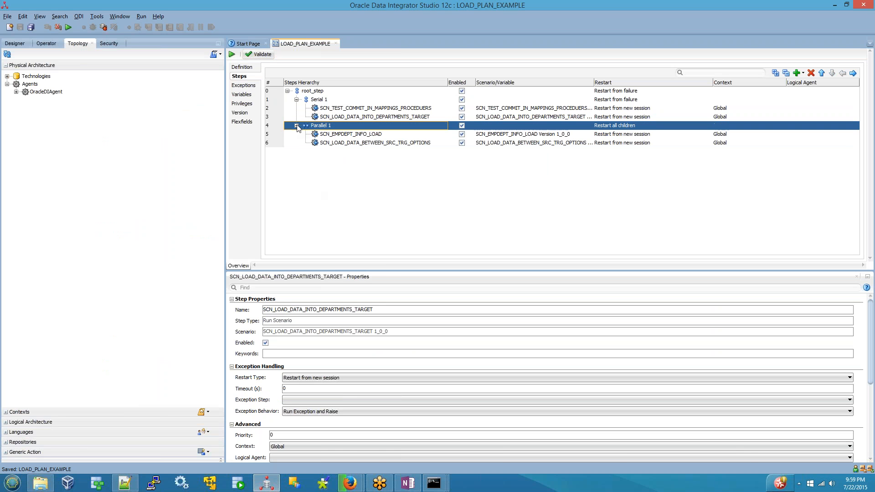
click(335, 135)
click(335, 143)
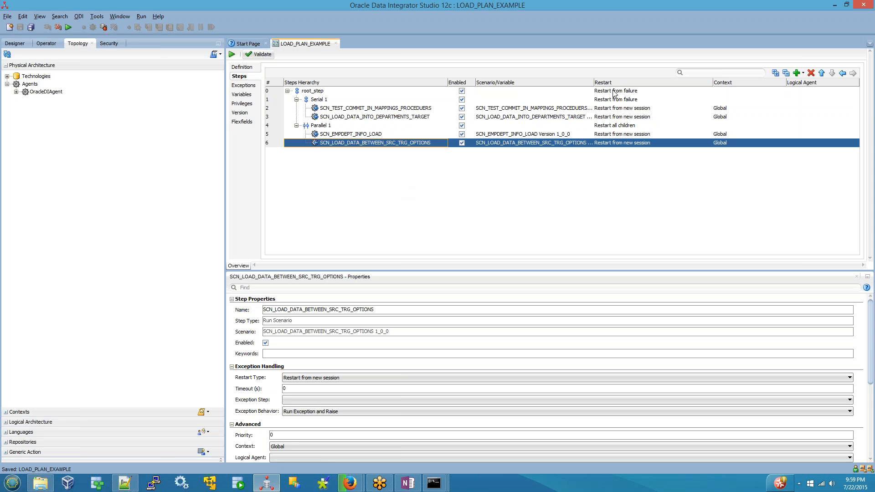
click(644, 109)
click(629, 163)
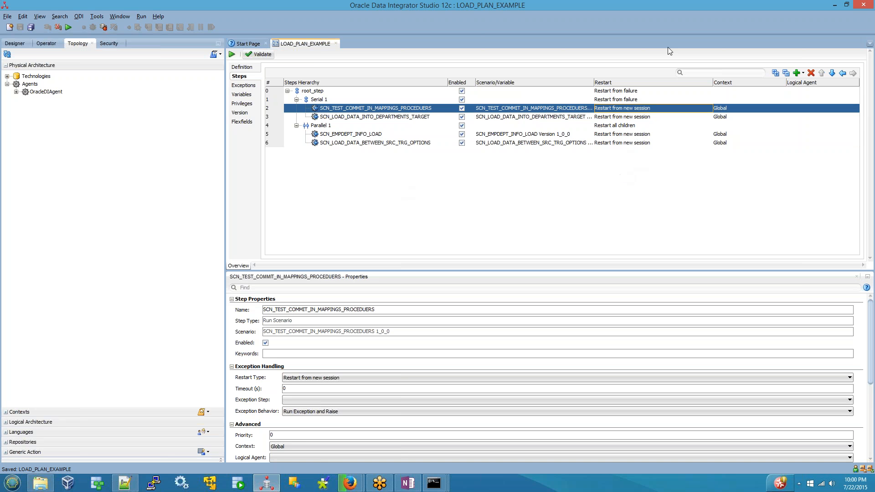
Step: Switch to the Enterprise Manager login page in Firefox and sign in as weblogic with the account password
mouse_move(350, 483)
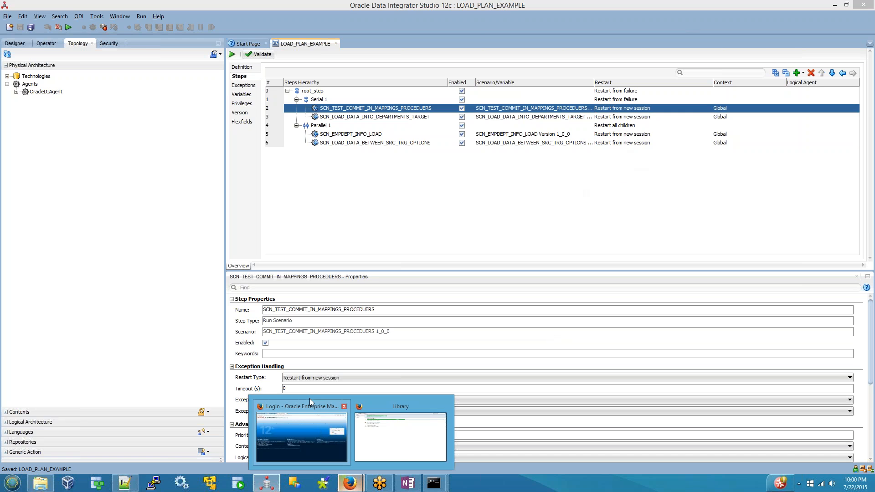
click(310, 401)
text(w)
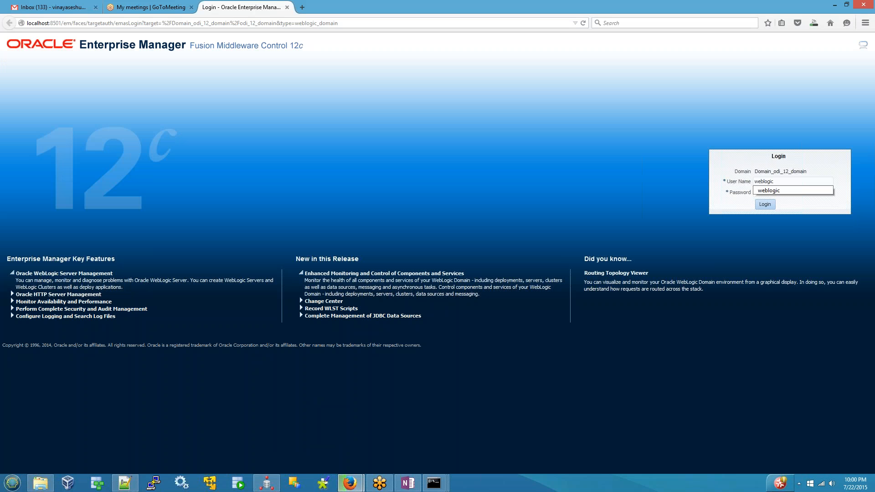
text(eblogic)
key(Down)
key(Return)
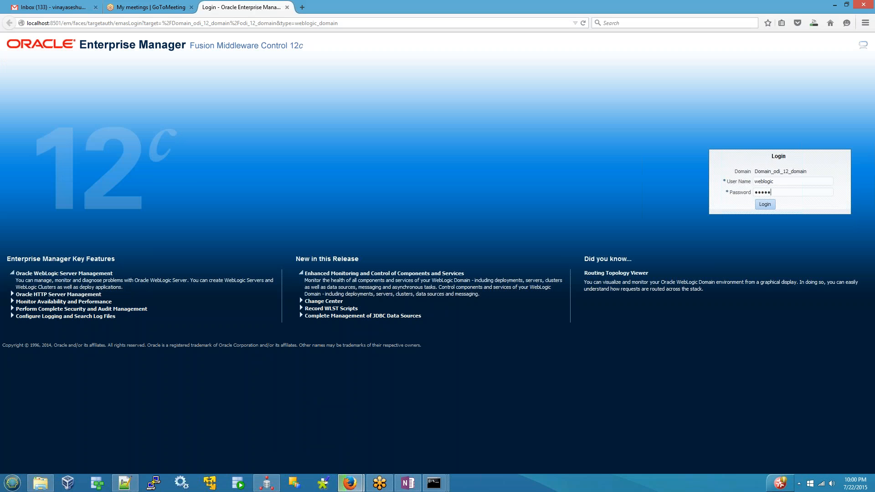
text(••••••••)
key(Return)
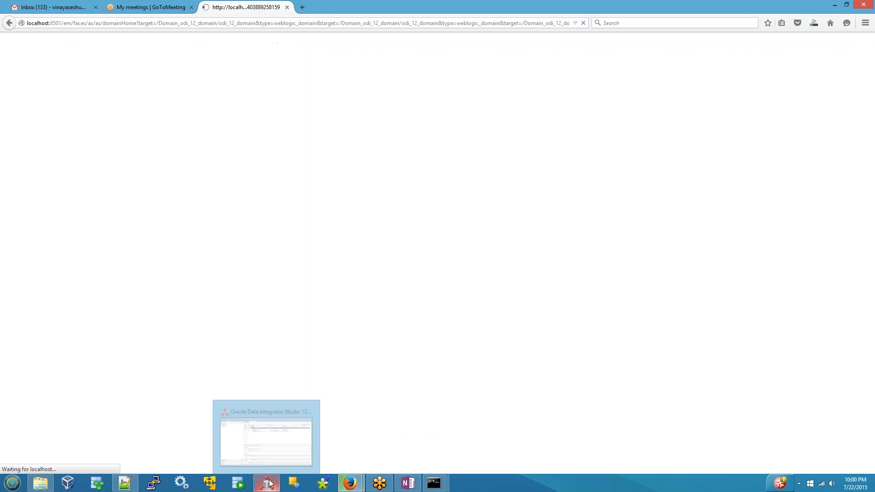
Step: Switch to ODI Studio, view the load plan's Exceptions and Steps pages, and look over the open command windows
click(266, 483)
click(238, 88)
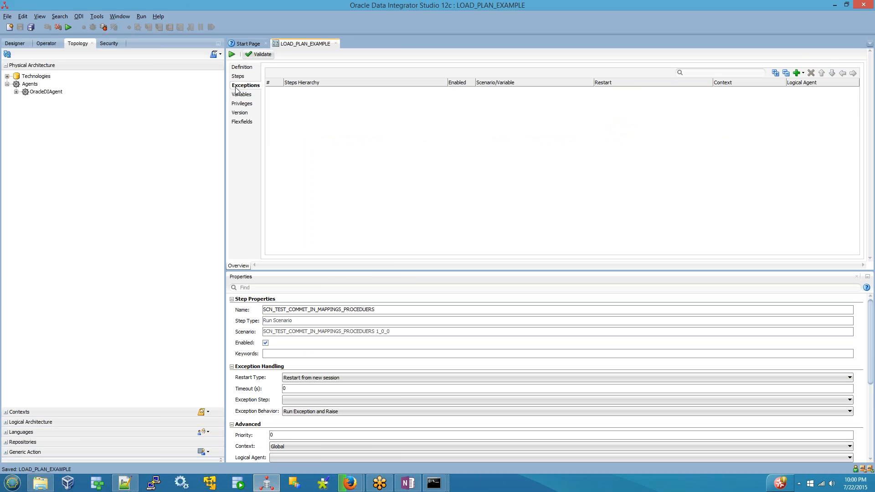
click(239, 76)
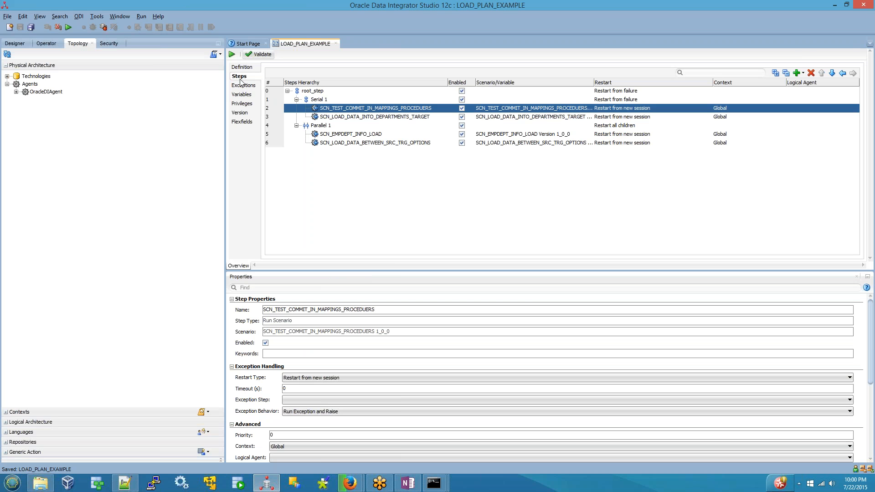
click(264, 483)
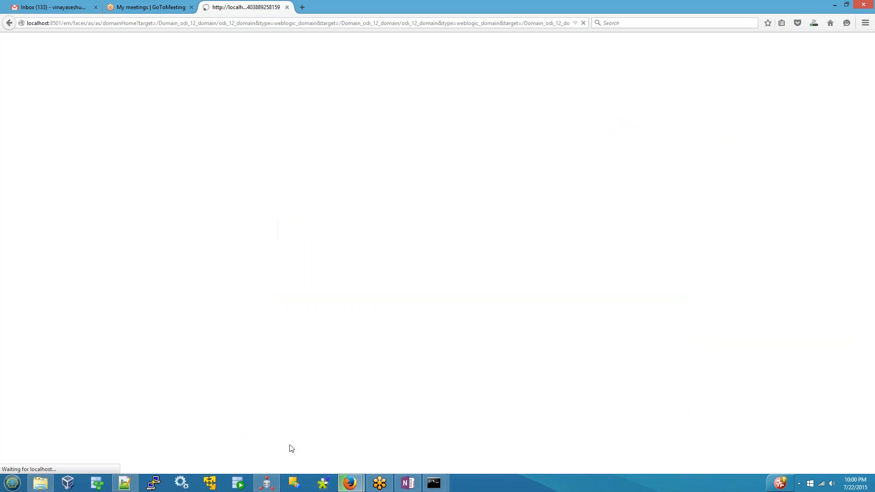
click(435, 487)
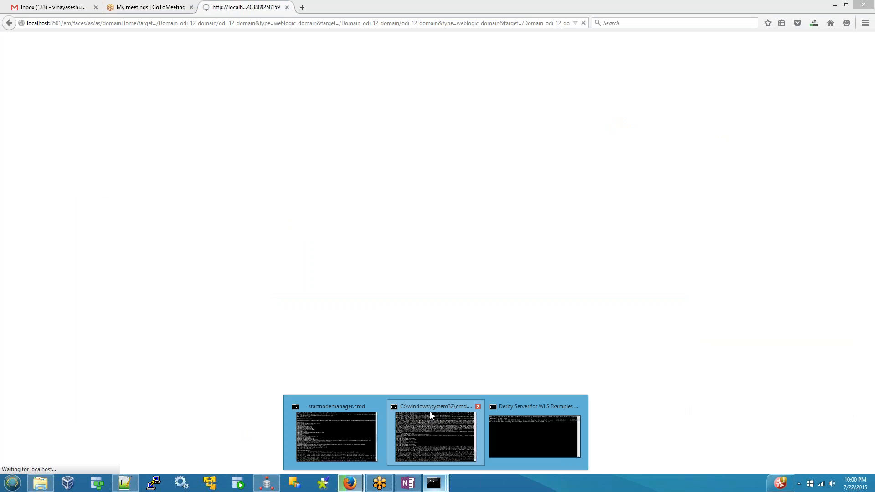
click(267, 483)
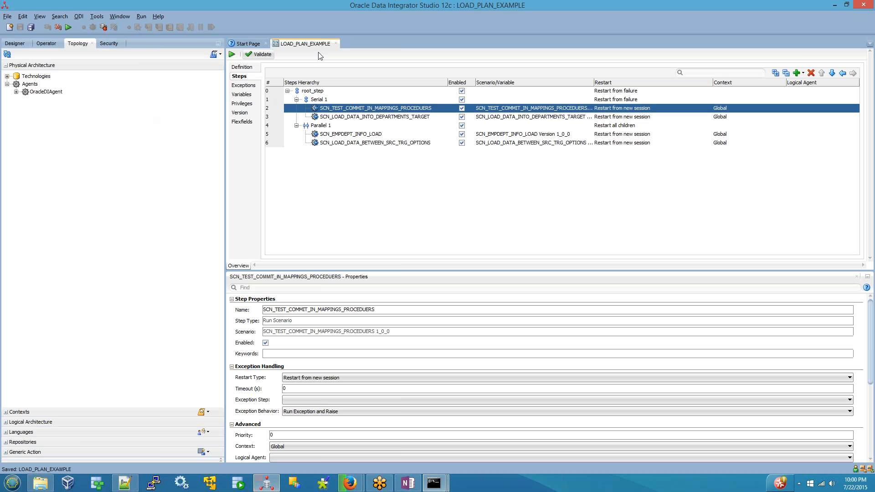
Step: Close LOAD_PLAN_EXAMPLE, reopen it from Load Plans and Scenarios in Designer, and expand Parallel 1 in its steps hierarchy
click(336, 44)
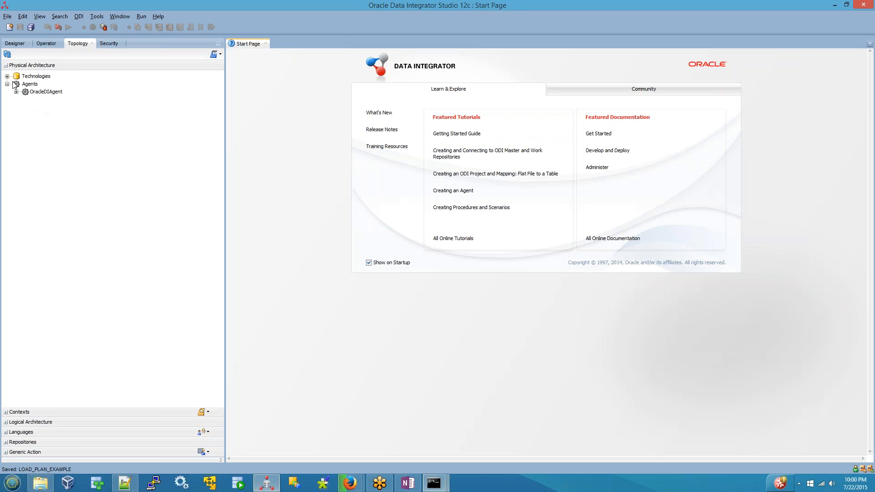
click(11, 43)
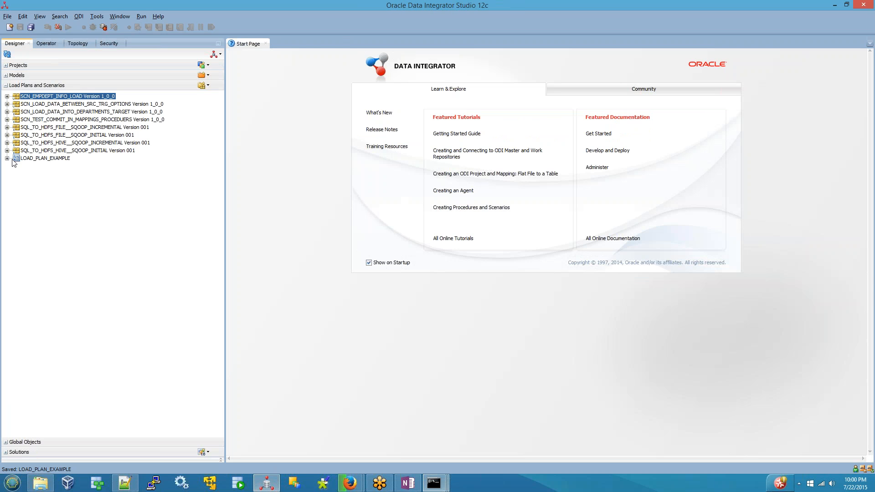
double_click(44, 159)
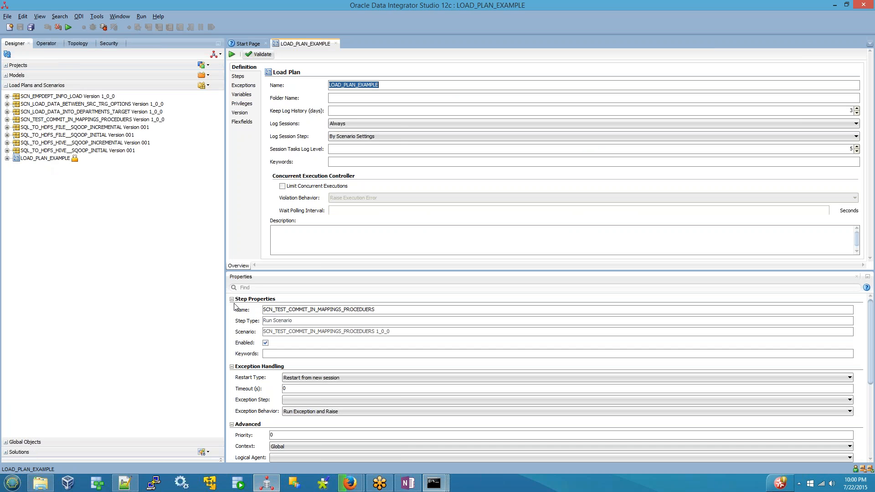
click(239, 77)
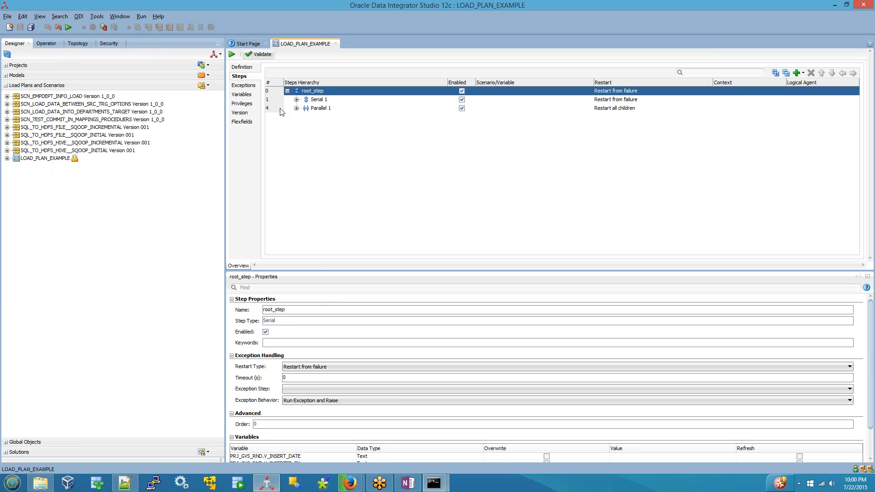
click(297, 108)
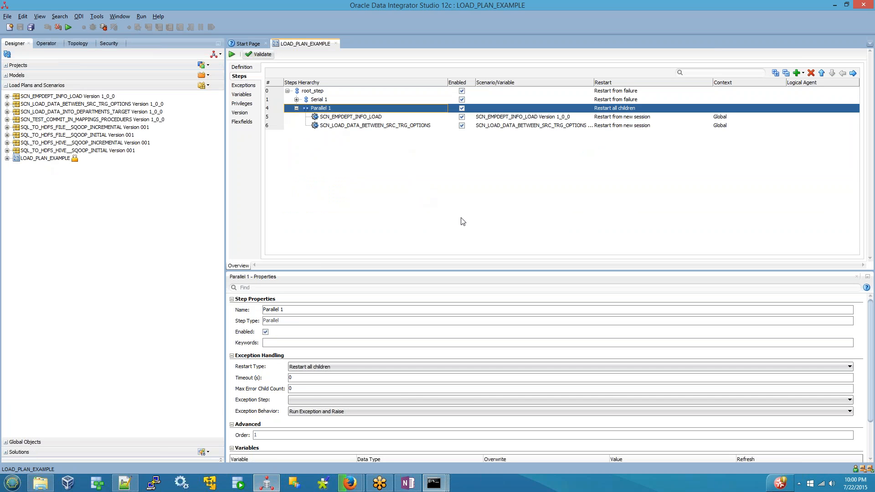
Step: Switch to Enterprise Manager in Firefox, open ODI_12_Cluster_1 under odi_12_domain, and start up the cluster
click(350, 483)
click(307, 406)
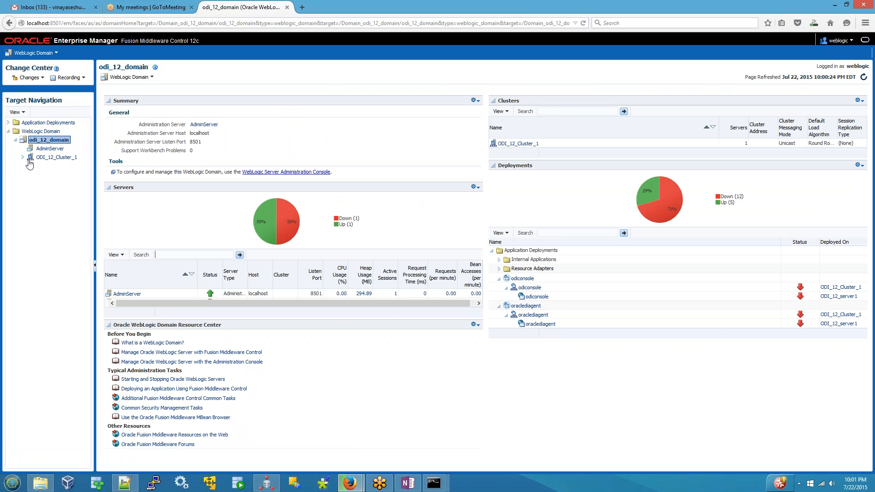
click(45, 157)
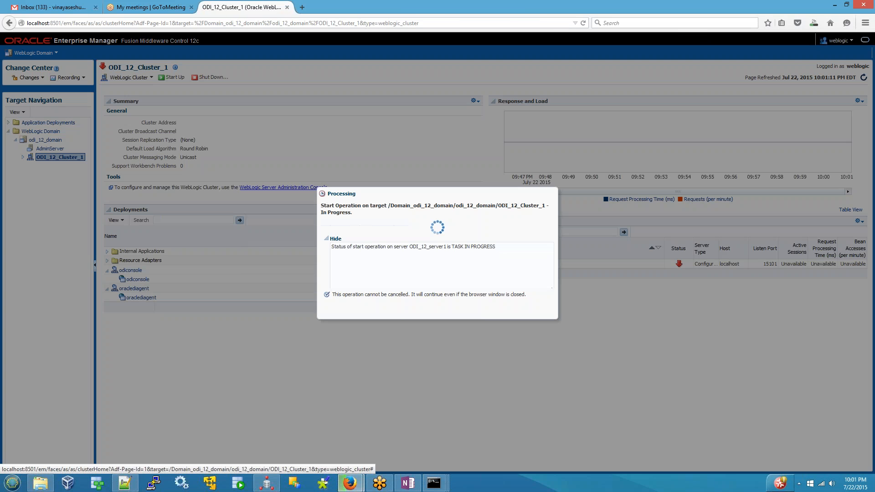
Step: Switch back to ODI Studio and launch Oracle SQL Developer
click(267, 483)
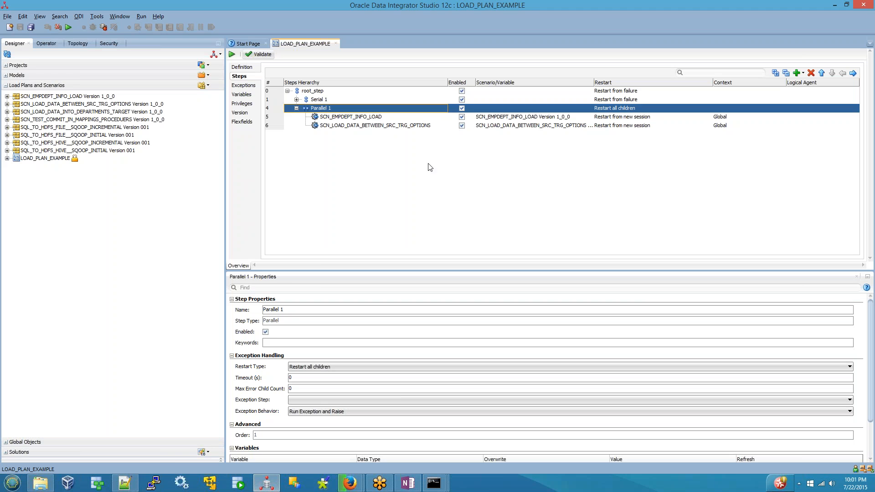
click(238, 484)
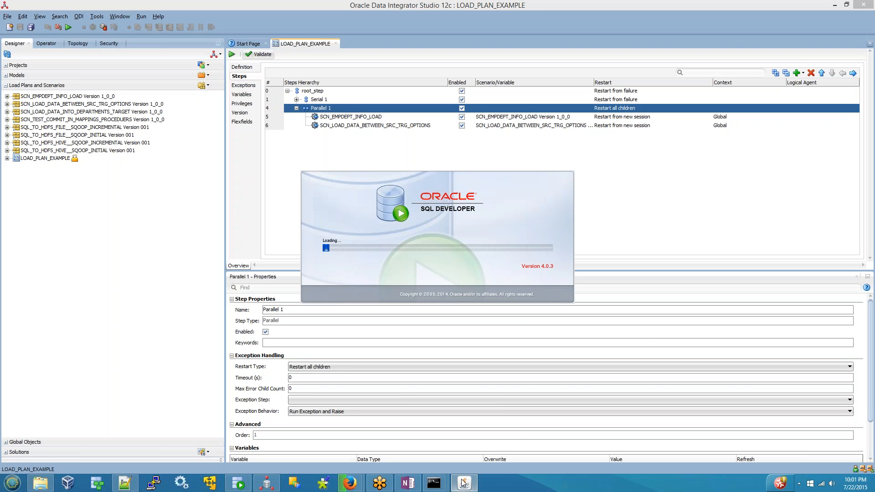
mouse_move(463, 483)
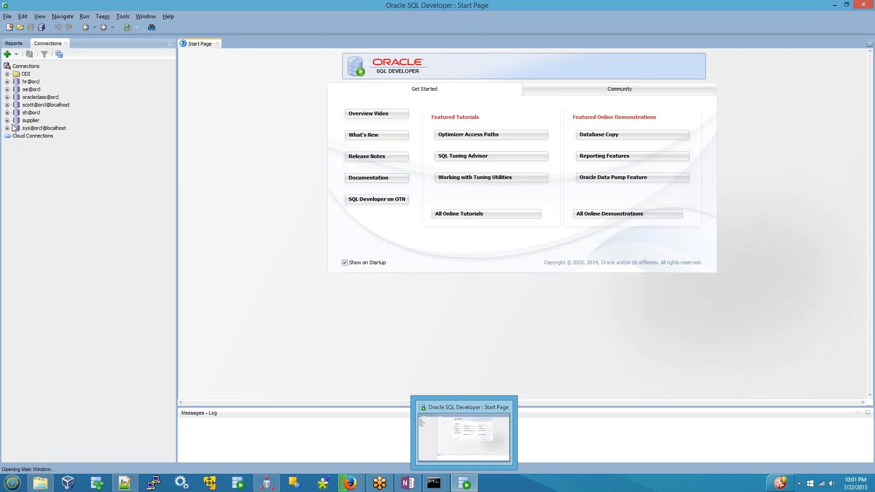
Step: Check the progress of the cluster start operation in Firefox, and view the load plan notes in OneNote
click(350, 484)
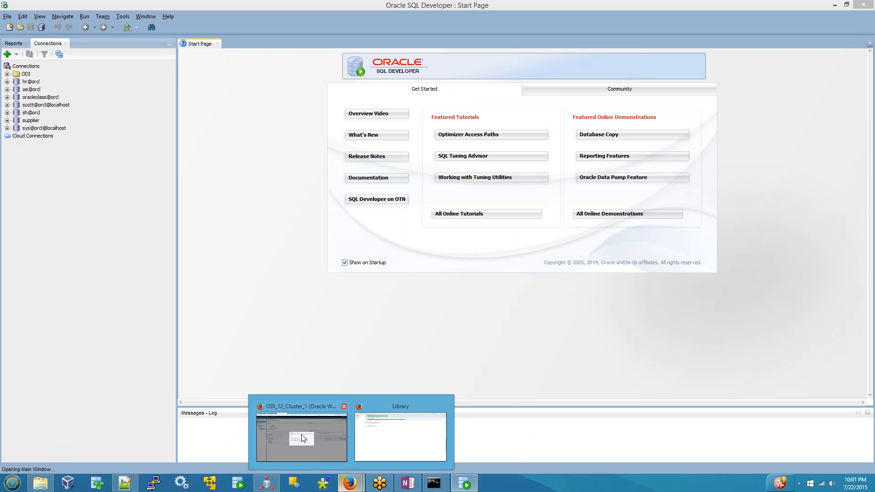
click(292, 403)
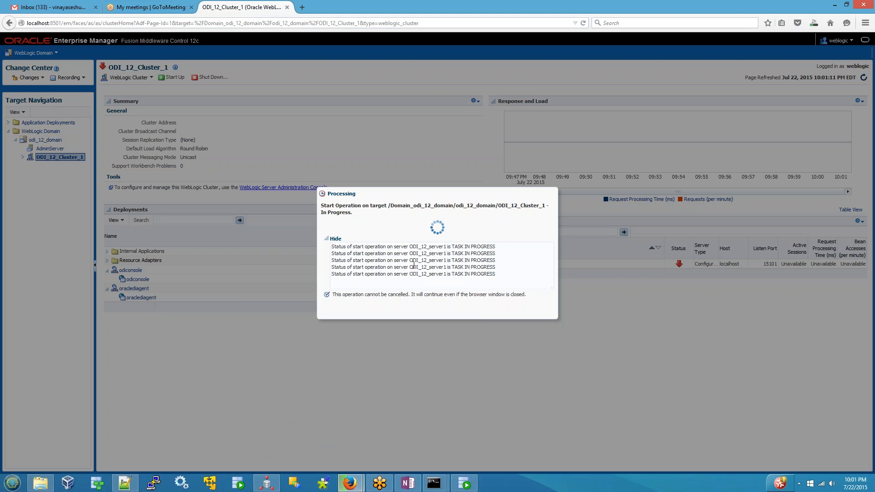
click(408, 484)
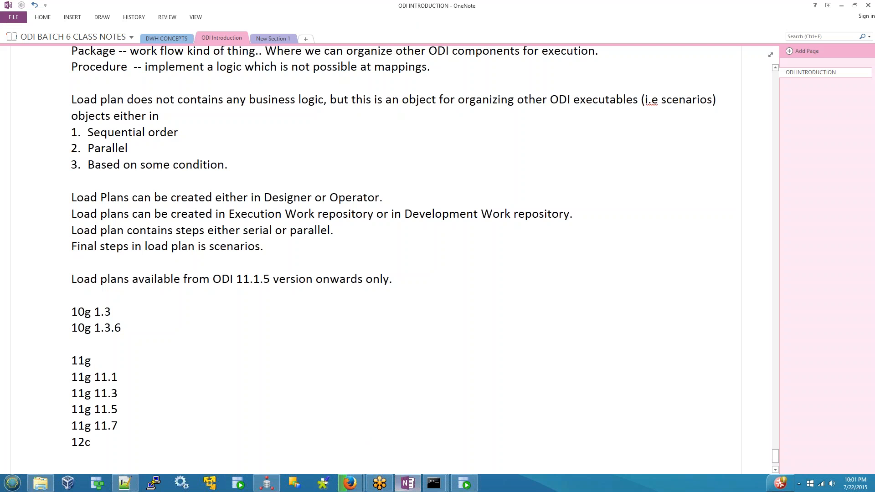
Step: Return to ODI Studio, expand Serial 1, and review the scenario steps and properties under Serial 1 and Parallel 1
click(266, 484)
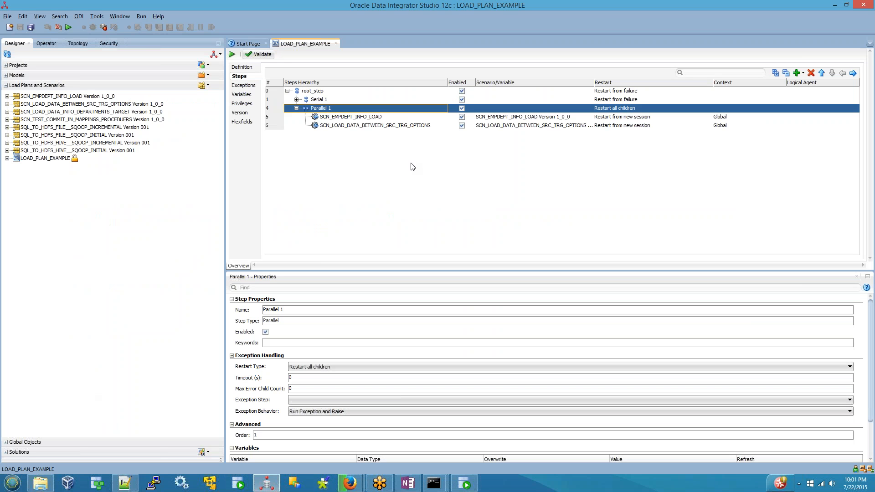
click(296, 100)
click(340, 110)
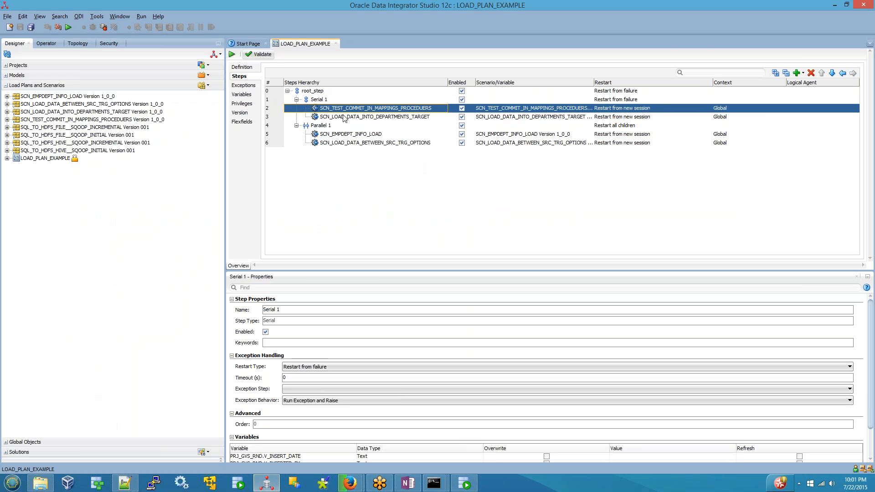
click(342, 115)
click(346, 135)
click(349, 144)
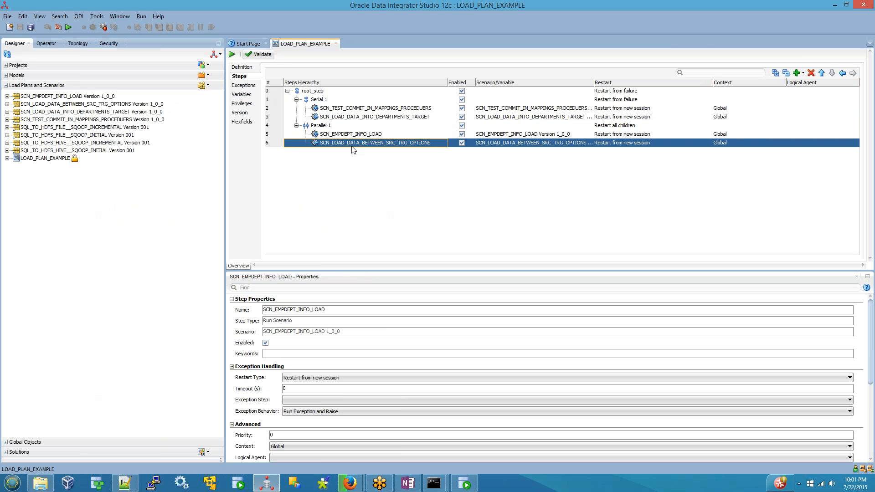
click(310, 126)
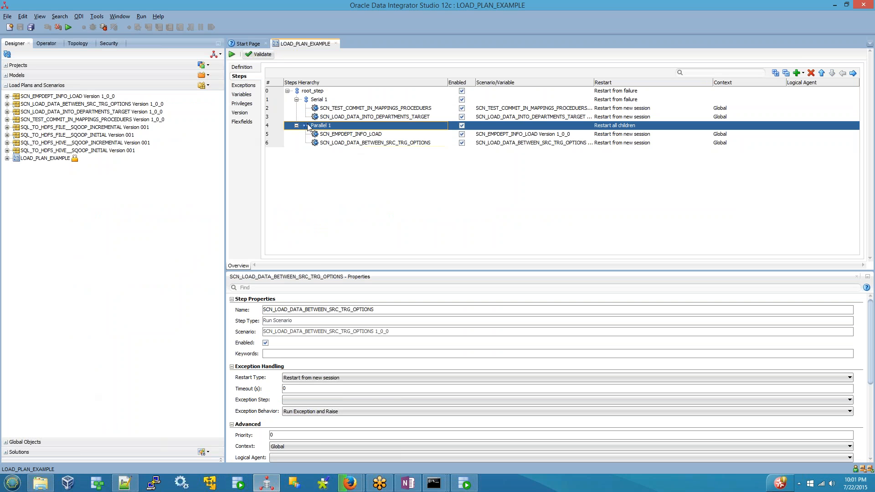
click(355, 110)
click(353, 119)
click(322, 100)
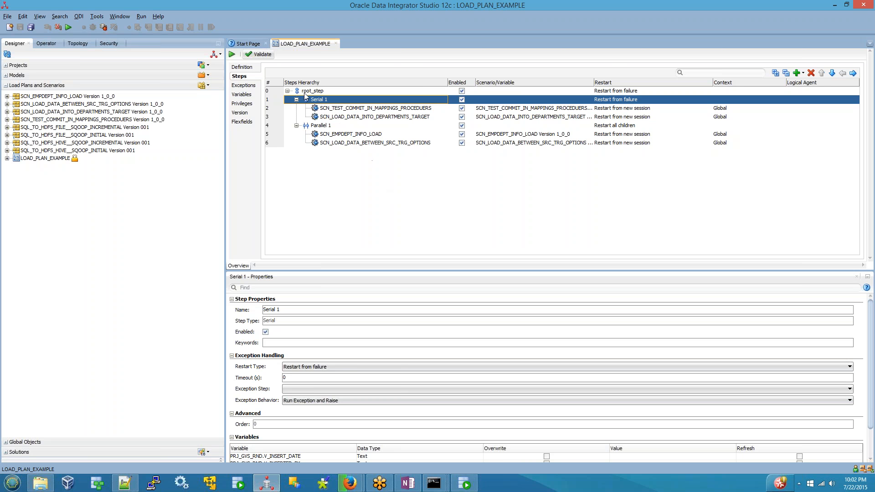
Step: Remove the SCN_LOAD_DATA_BETWEEN_SRC_TRG_OPTIONS step from Parallel 1 in LOAD_PLAN_EXAMPLE
right_click(311, 94)
click(299, 171)
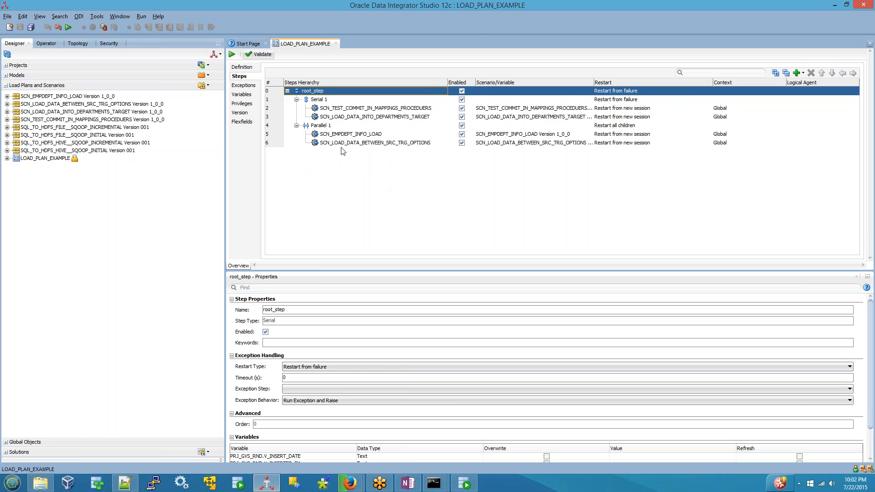
right_click(343, 145)
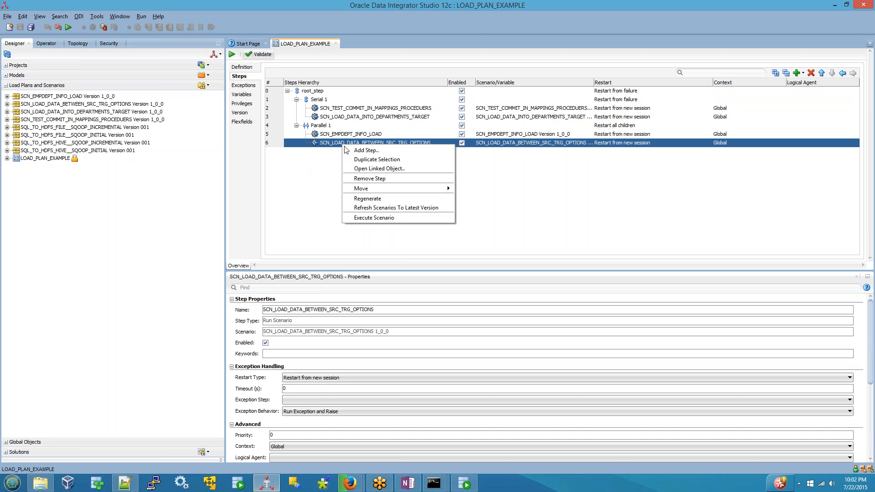
click(370, 178)
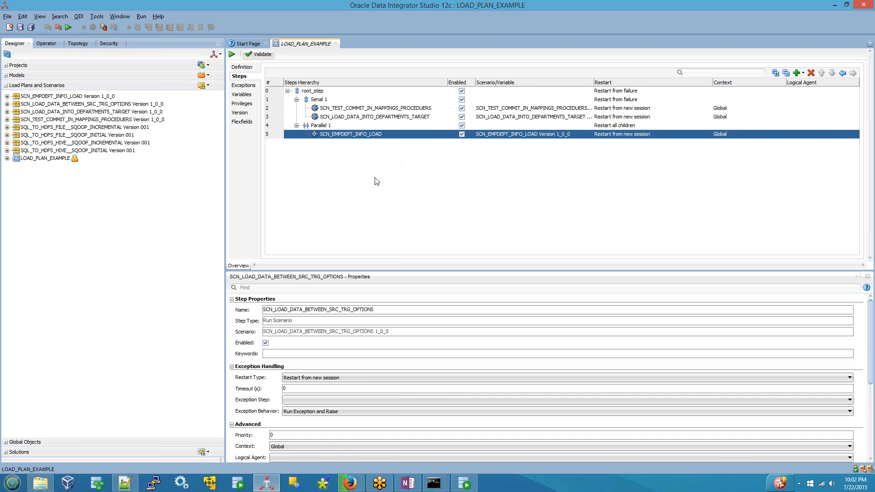
right_click(318, 128)
click(342, 133)
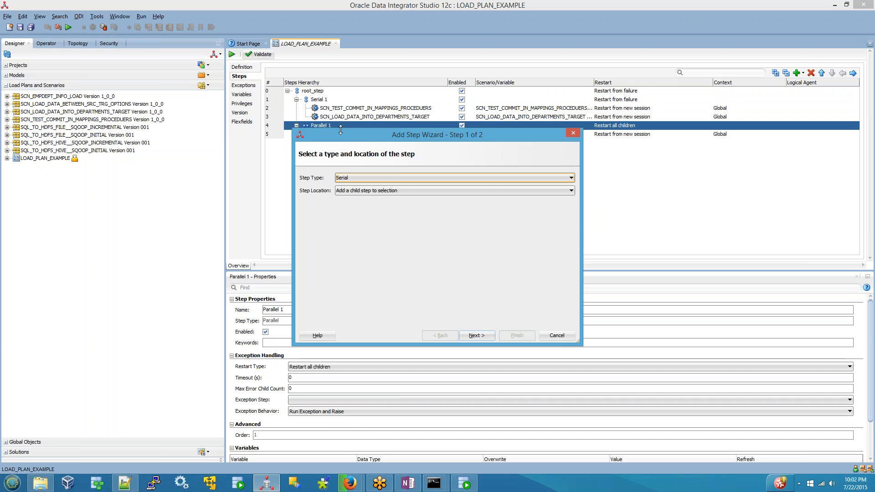
click(379, 180)
click(355, 209)
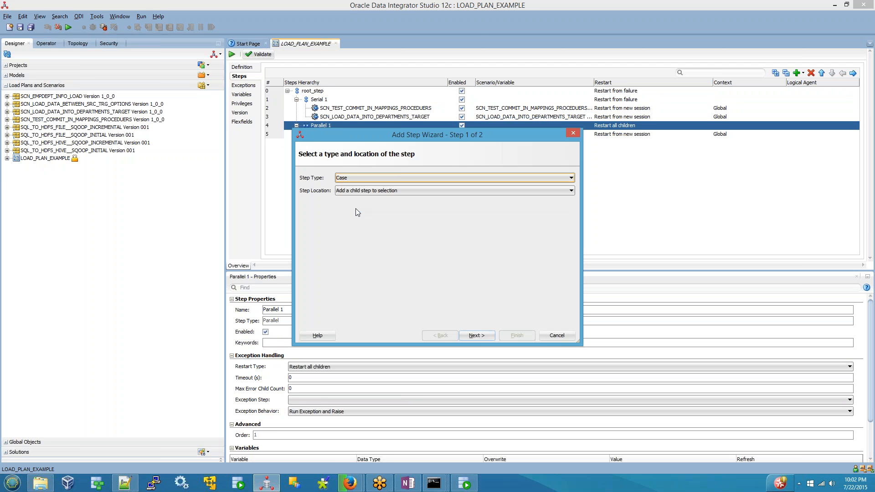
click(478, 335)
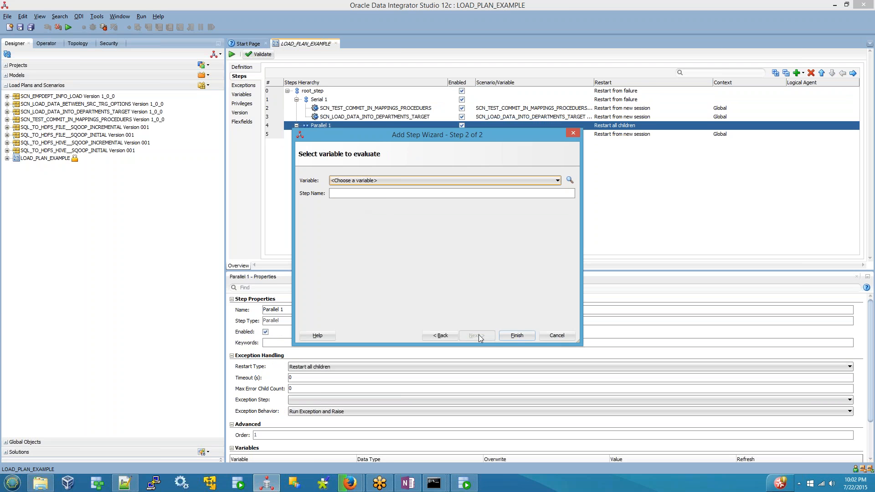
click(396, 180)
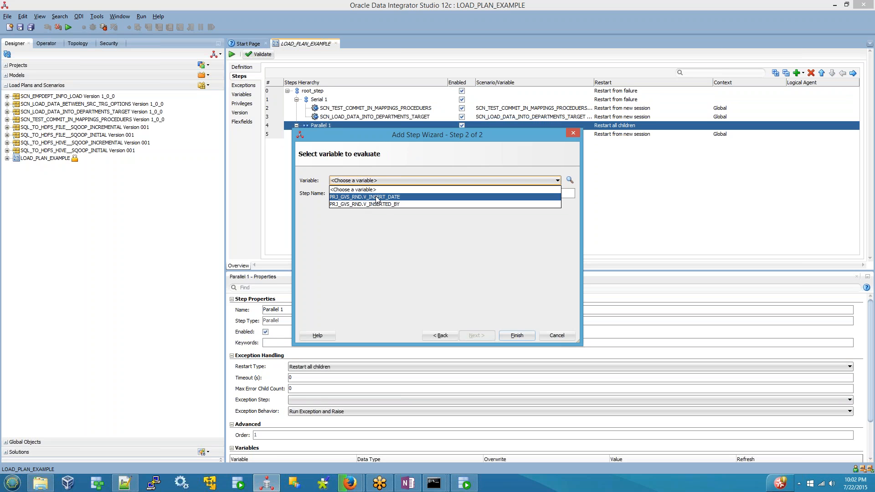
click(570, 339)
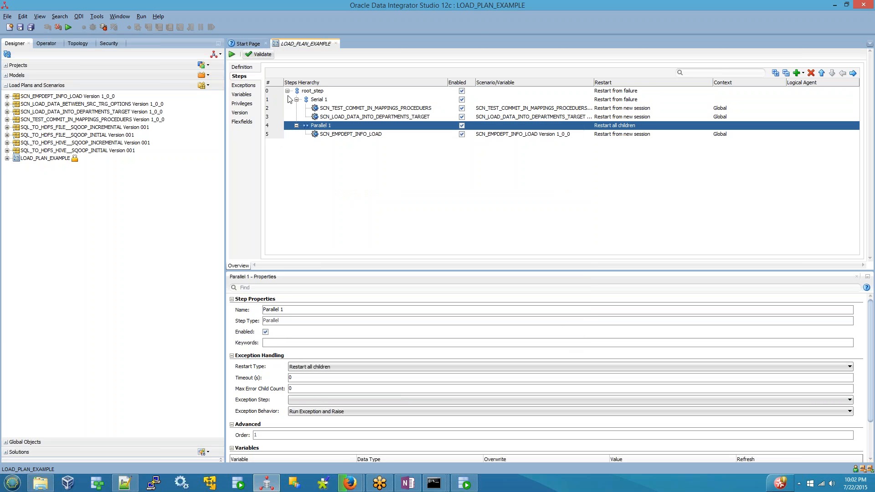
Step: Add a Run Scenario step for SCN_LOAD_DATA_BETWEEN_SRC_TRG_OPTIONS version 1_0_0 under Parallel 1, and save the load plan
right_click(327, 126)
click(343, 132)
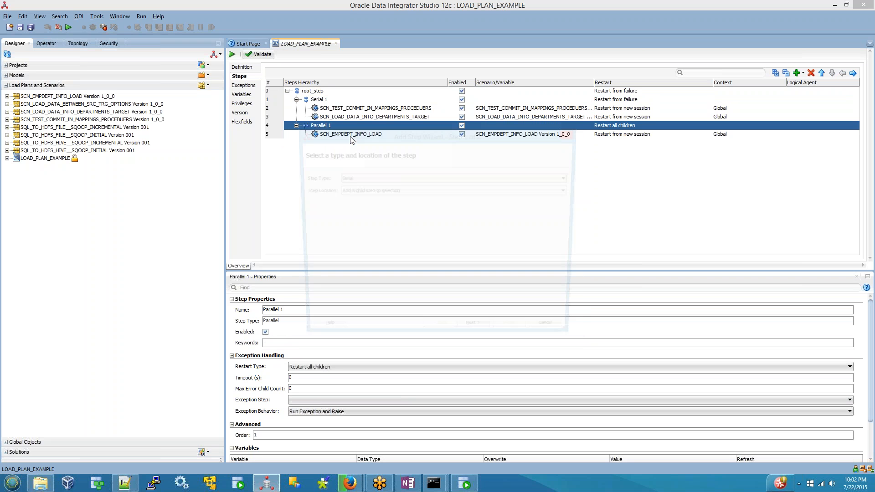
click(389, 179)
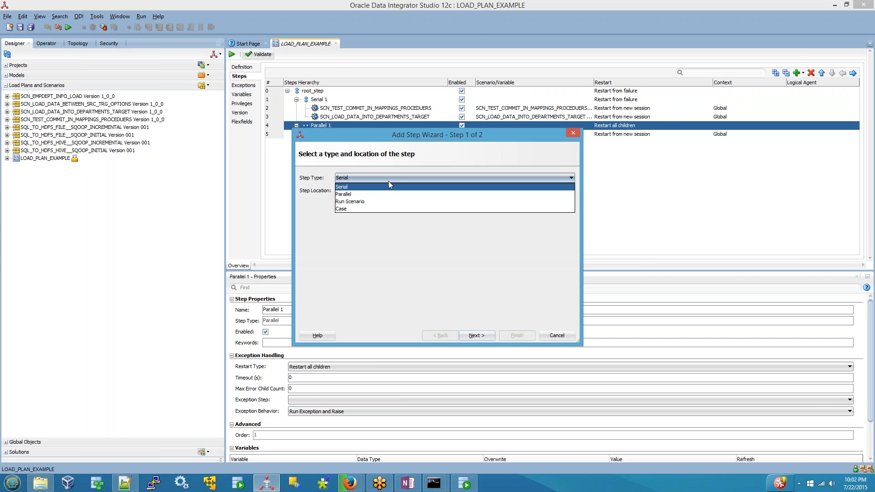
click(361, 202)
click(476, 335)
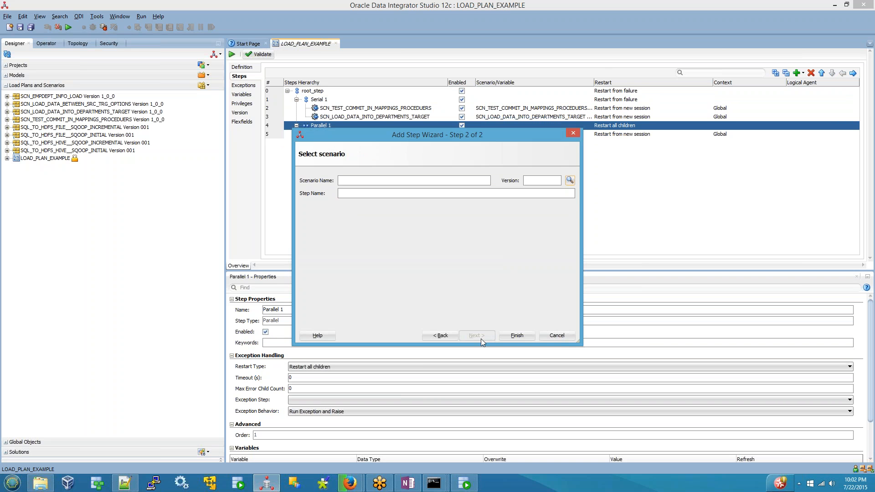
click(570, 180)
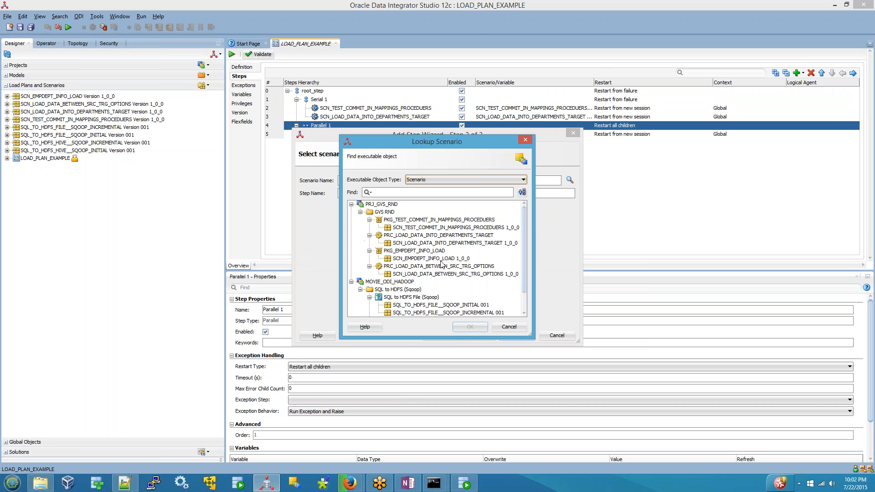
click(443, 274)
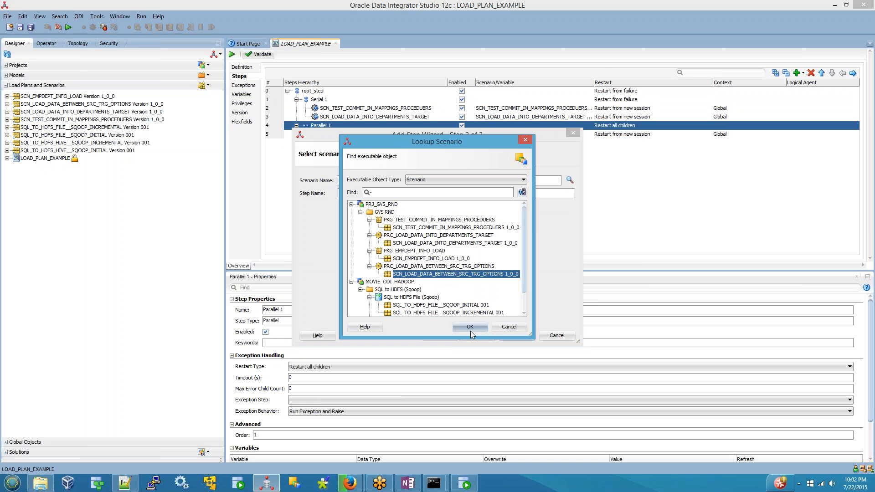
click(469, 327)
click(516, 335)
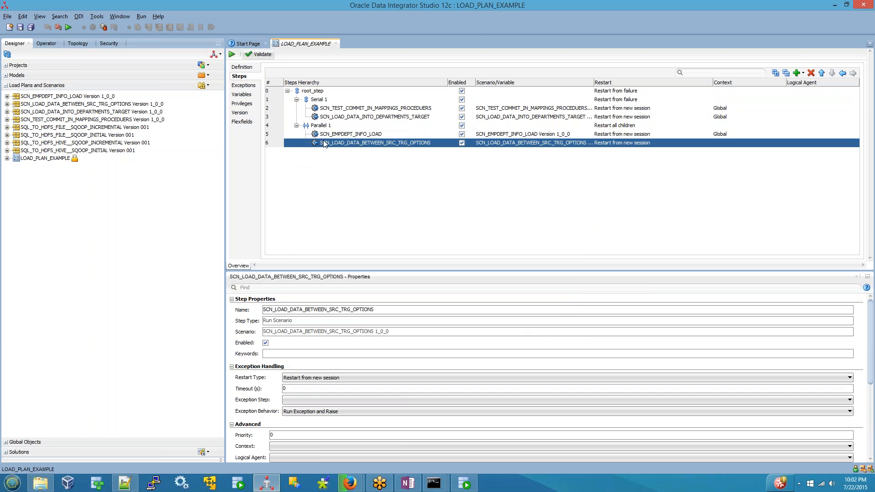
click(20, 28)
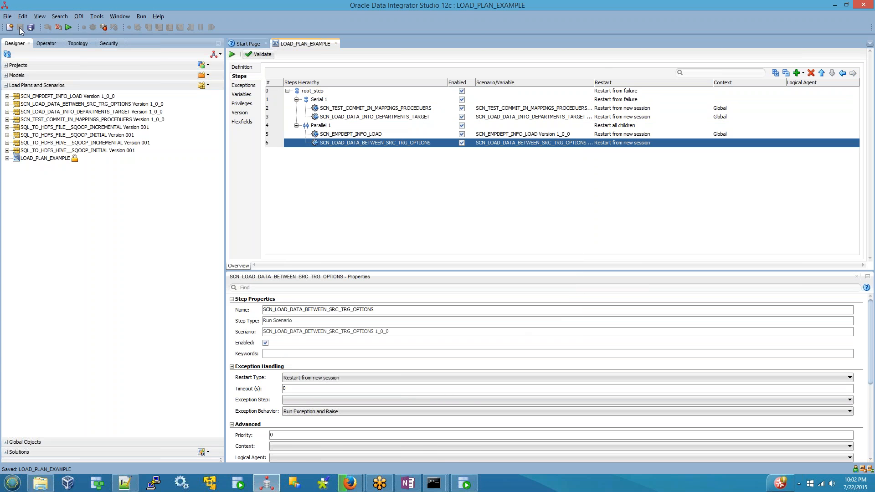
Step: Switch to Firefox to check the status of ODI_12_Cluster_1 in Enterprise Manager, and return to ODI Studio
mouse_move(344, 486)
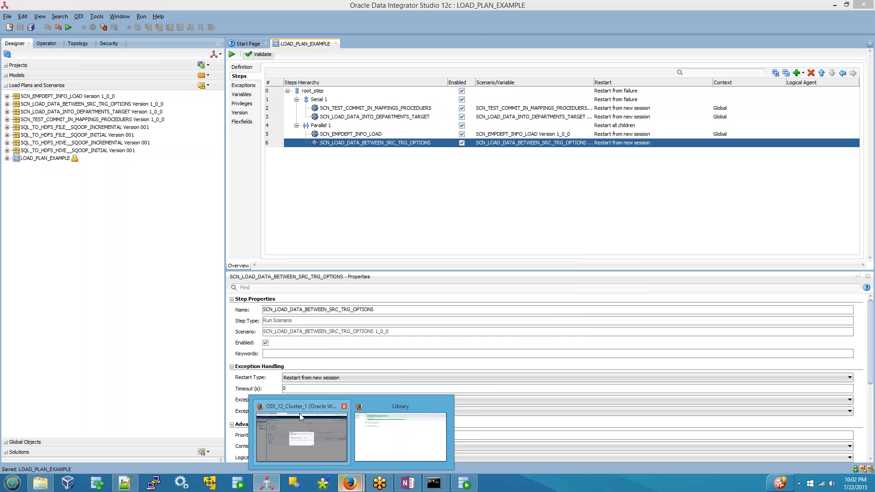
click(299, 413)
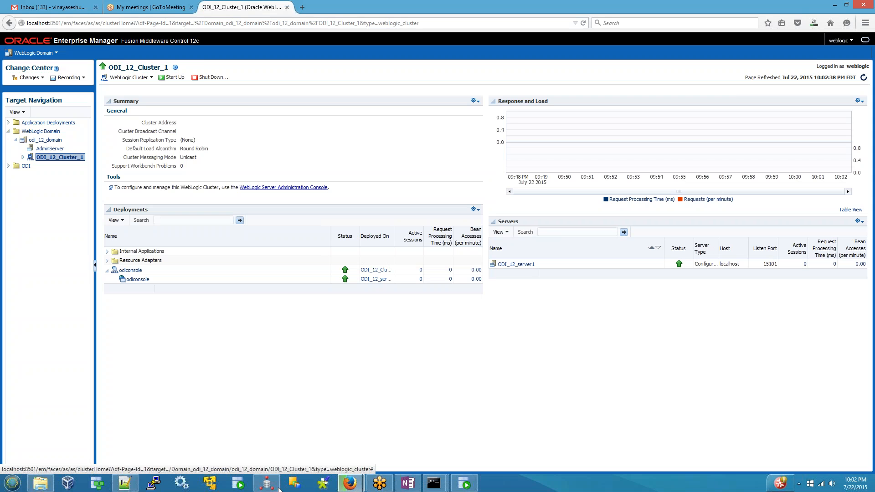
click(266, 483)
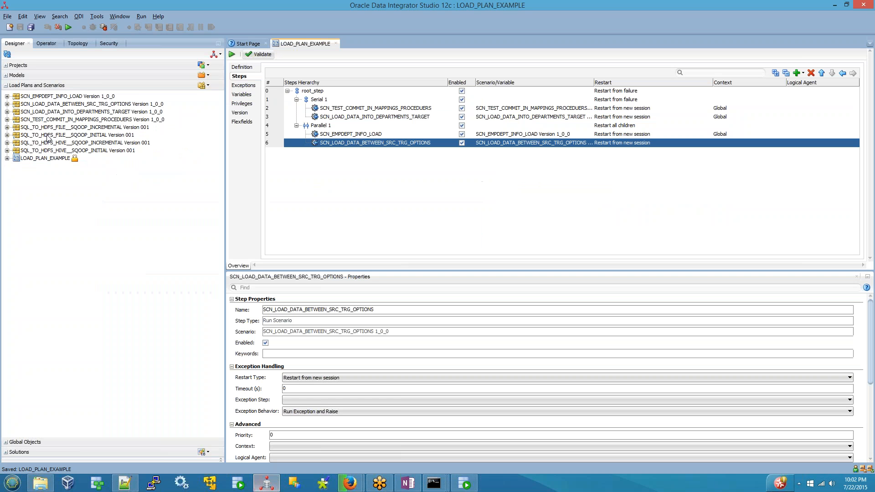
Step: Test the physical agent OracleDIAgent, and check the start options for LOAD_PLAN_EXAMPLE without running it
double_click(36, 92)
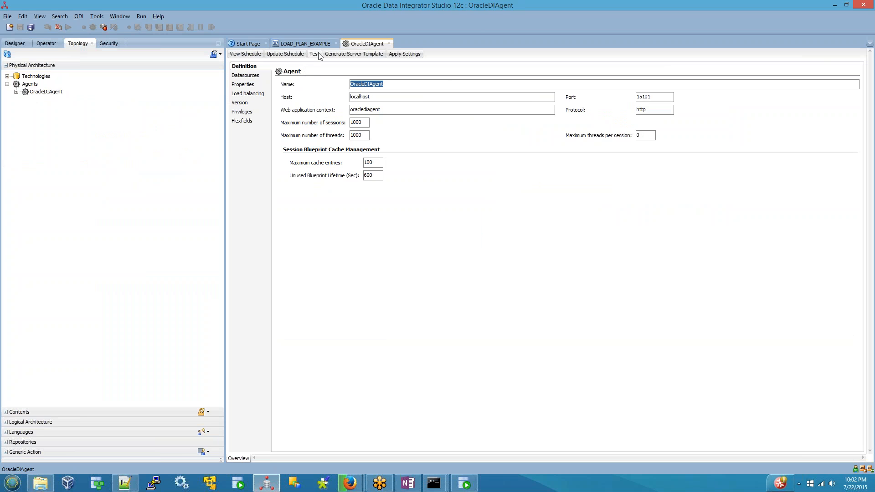
click(314, 54)
click(506, 257)
click(389, 44)
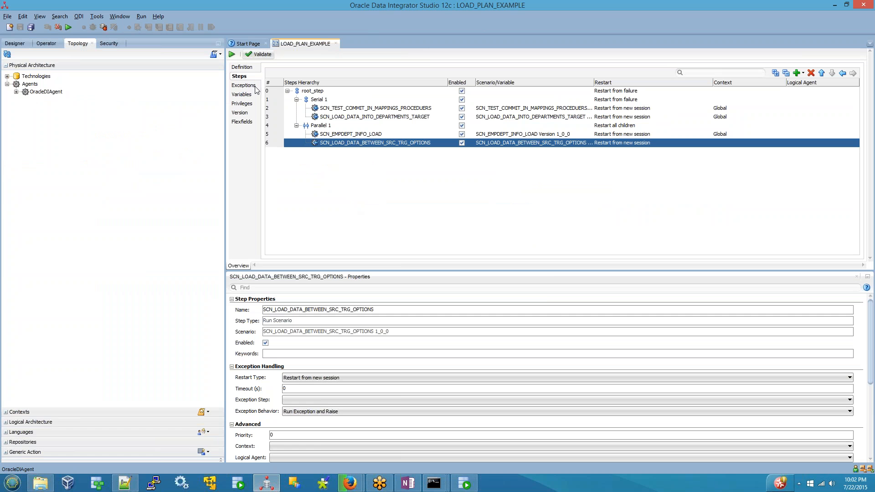
click(232, 54)
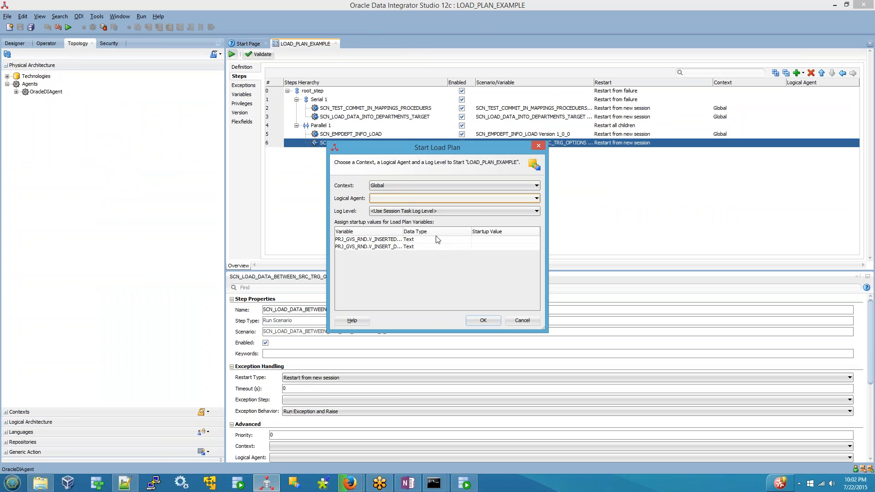
click(514, 323)
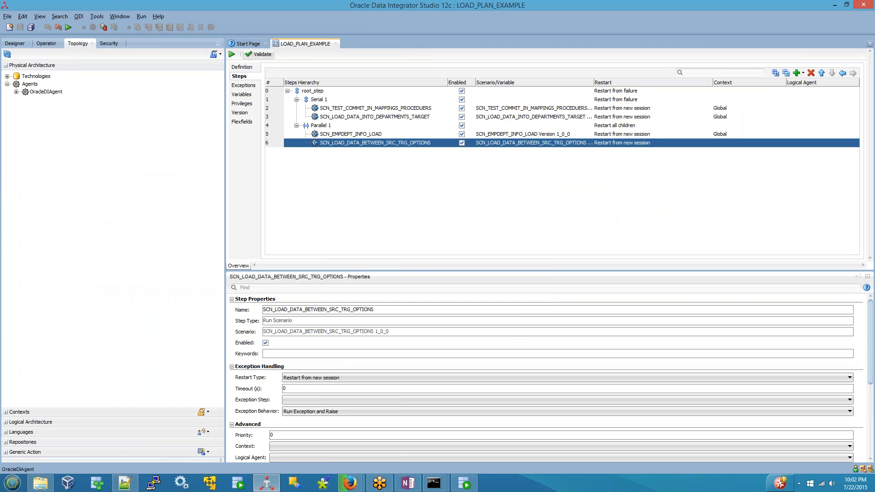
Step: Create a logical agent named ls_OracleDIAgent in the Logical Architecture and save it
click(31, 422)
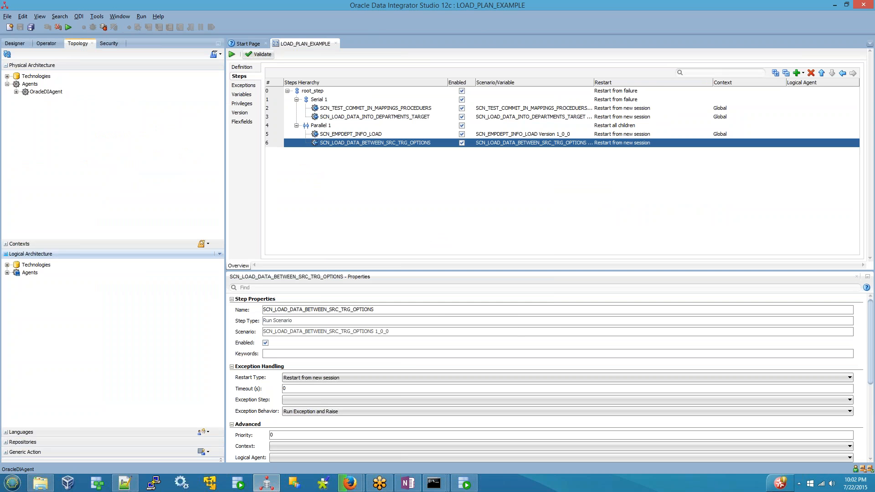
click(7, 273)
right_click(34, 276)
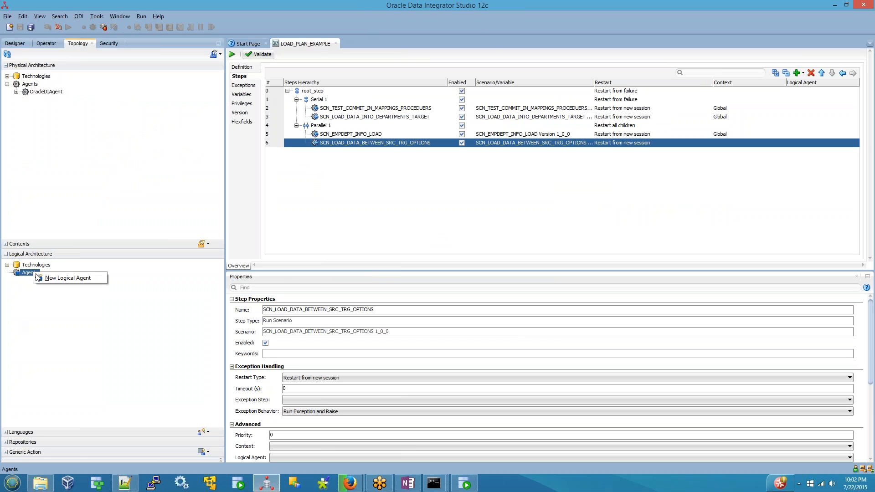
click(61, 282)
text(l)
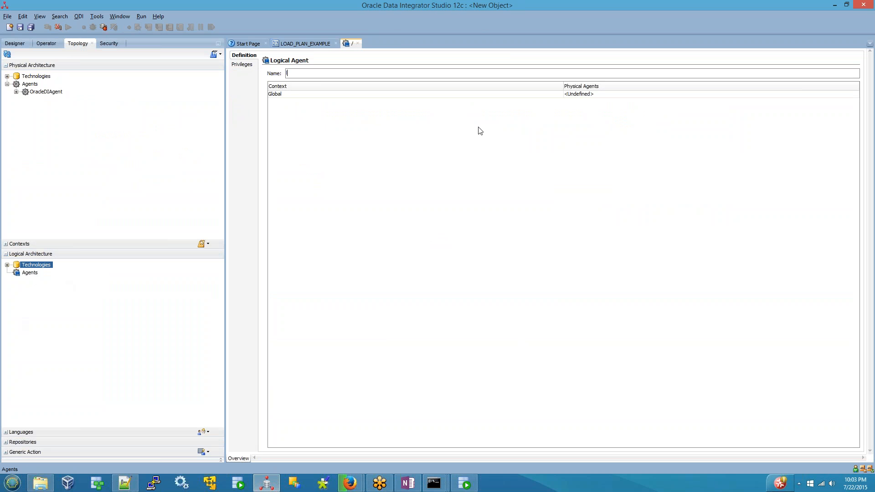
text(s_ORA)
key(BackSpace)
key(BackSpace)
key(BackSpace)
key(BackSpace)
key(BackSpace)
text(ls_OracleDIA)
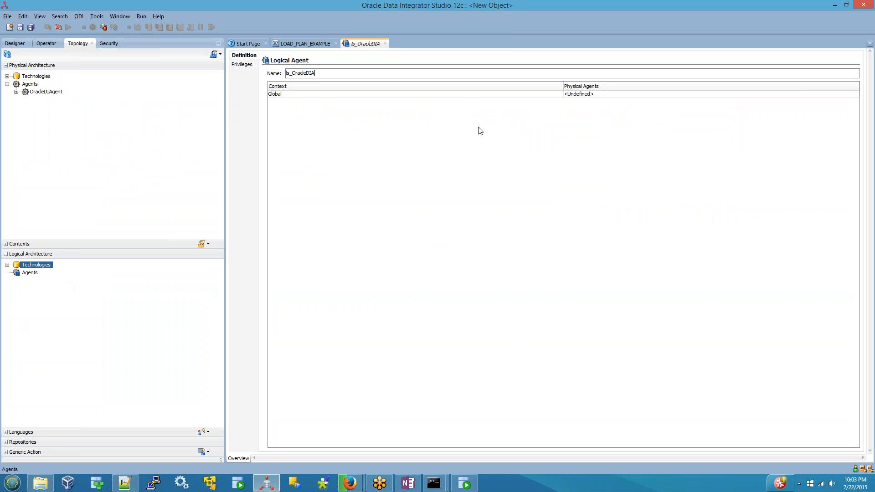
text(gent)
click(20, 27)
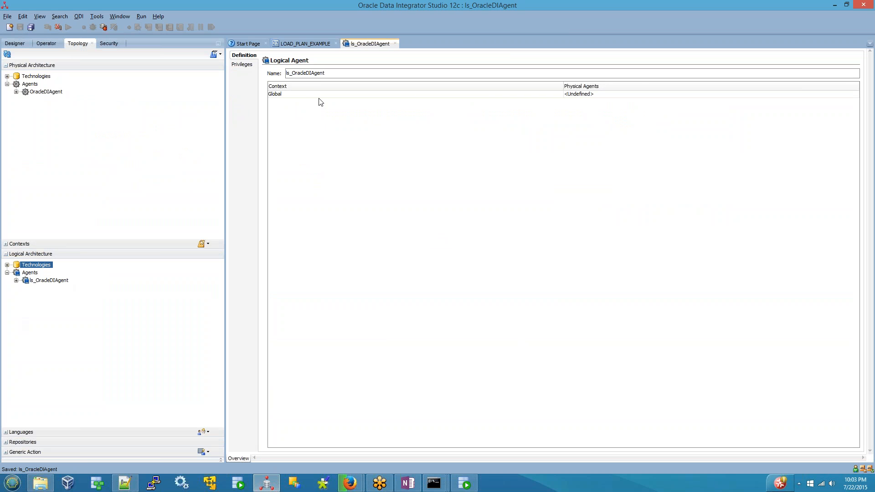
Step: Map the logical agent ls_OracleDIAgent to the physical agent OracleDIAgent for the Global context
click(580, 94)
click(580, 101)
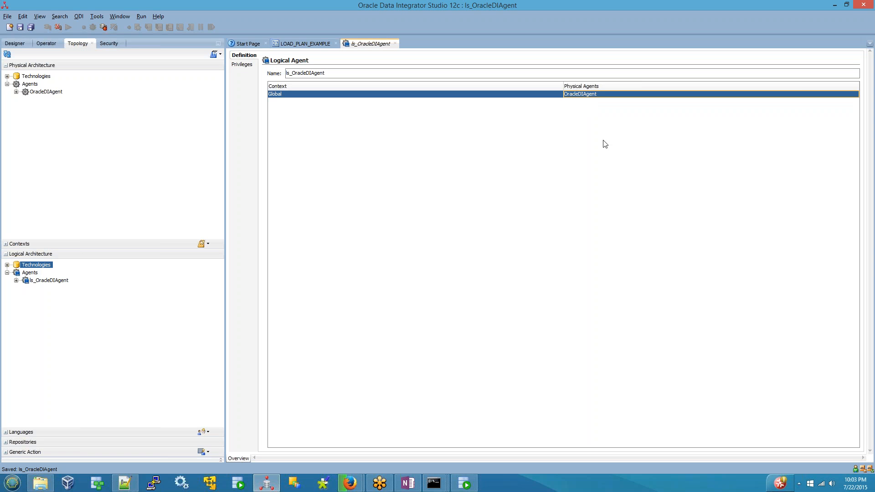
Step: Save the ls_OracleDIAgent logical agent and close both its editor and the LOAD_PLAN_EXAMPLE editor
click(20, 28)
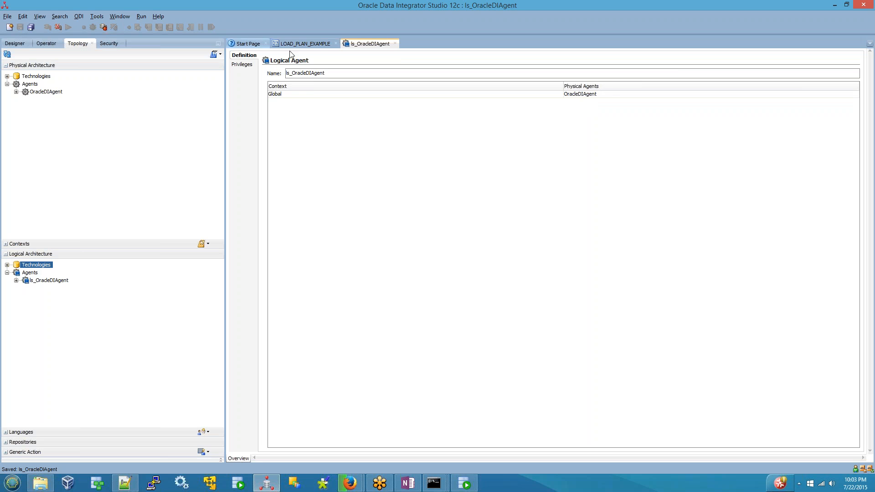
click(395, 43)
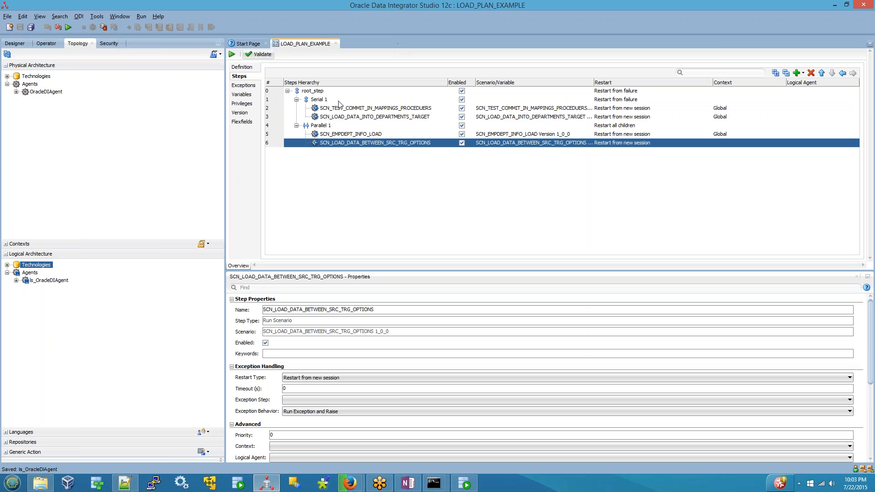
click(336, 43)
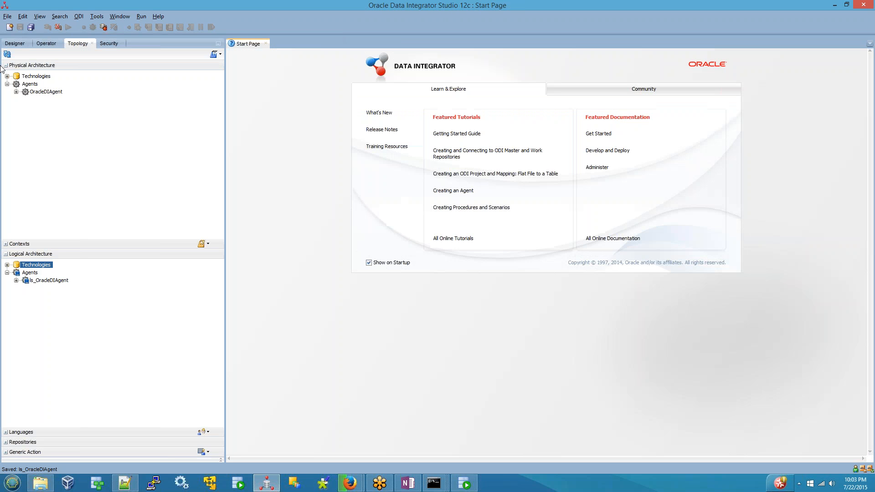
Step: Reopen LOAD_PLAN_EXAMPLE from the Designer at its steps hierarchy and expand Serial 1 and Parallel 1
click(14, 44)
double_click(54, 159)
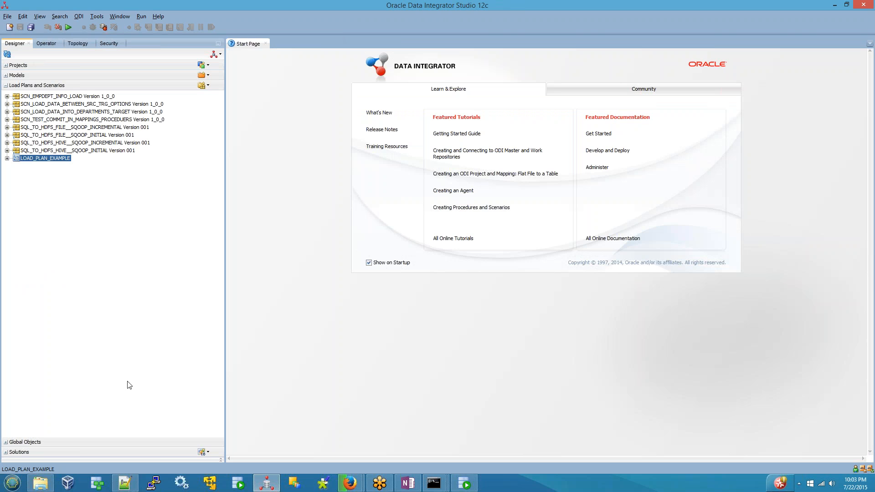
click(238, 78)
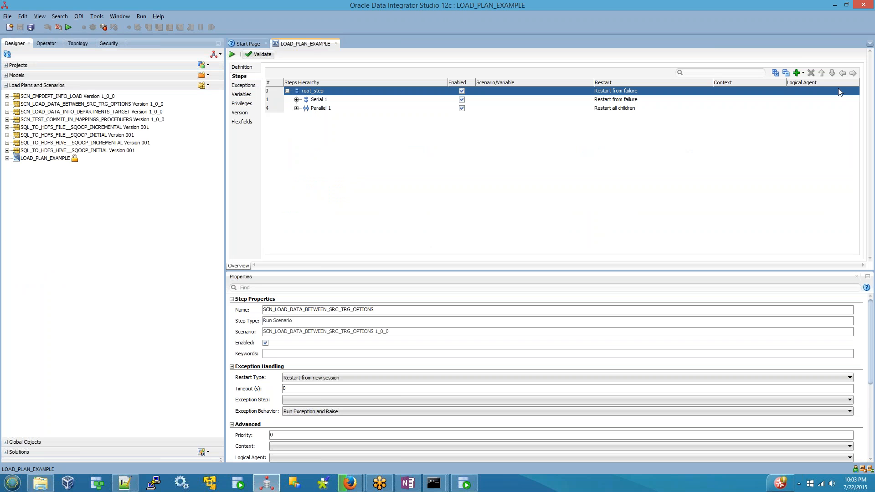
click(840, 91)
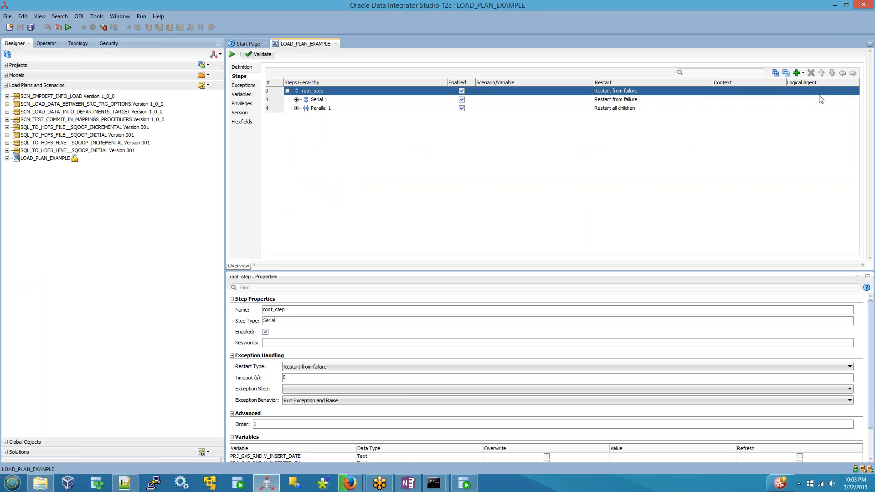
click(300, 101)
click(296, 108)
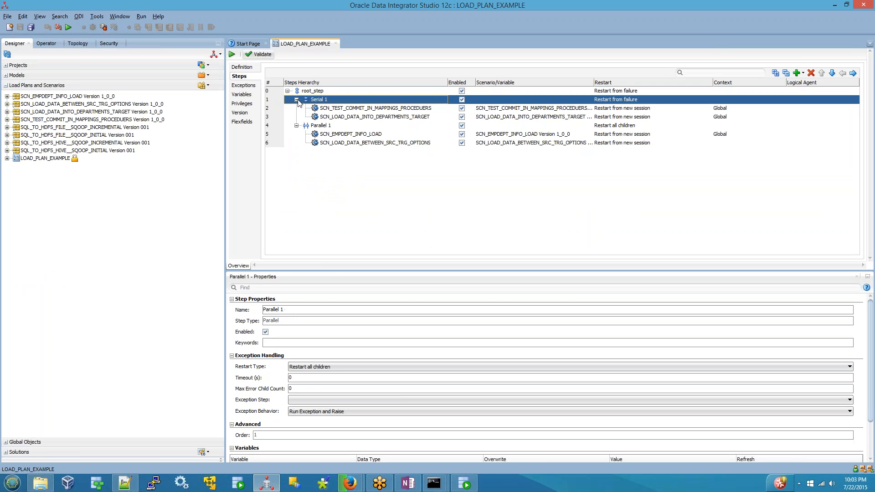
Step: Assign logical agent ls_OracleDIAgent to both scenario steps under Serial 1 and to SCN_EMPDEPT_INFO_LOAD under Parallel 1
click(827, 110)
click(827, 110)
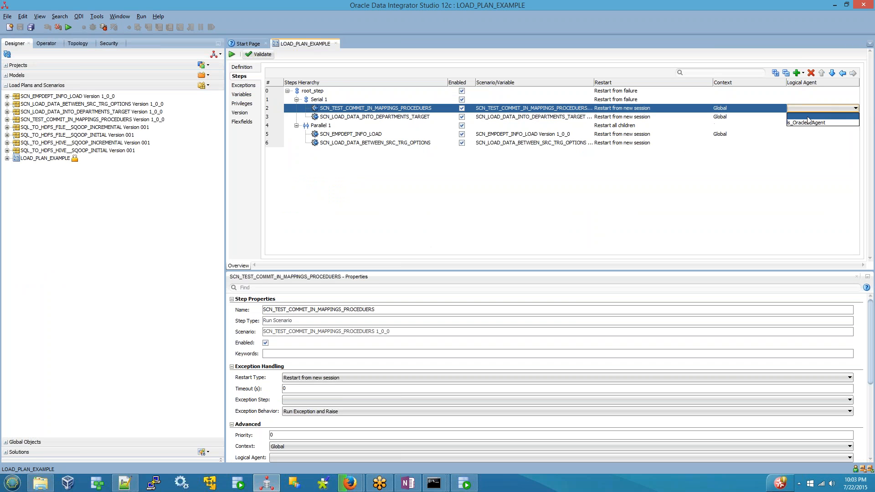
click(806, 123)
click(804, 117)
click(803, 117)
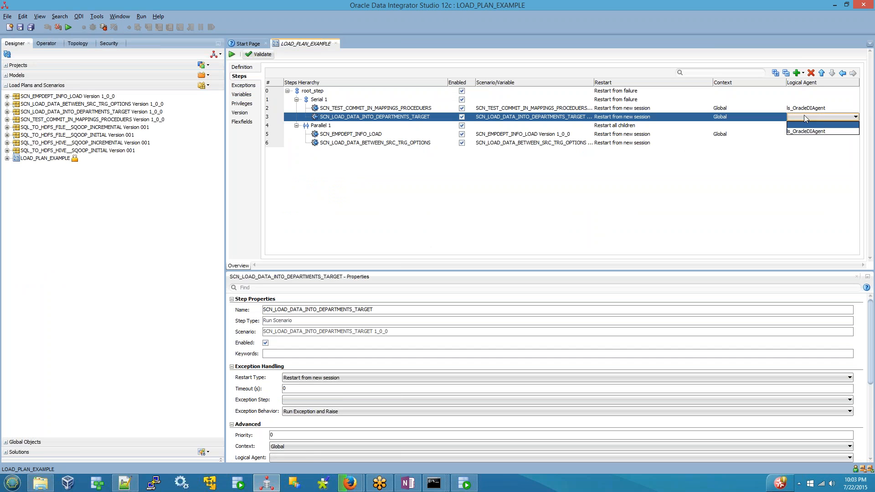
click(808, 131)
click(805, 133)
click(805, 133)
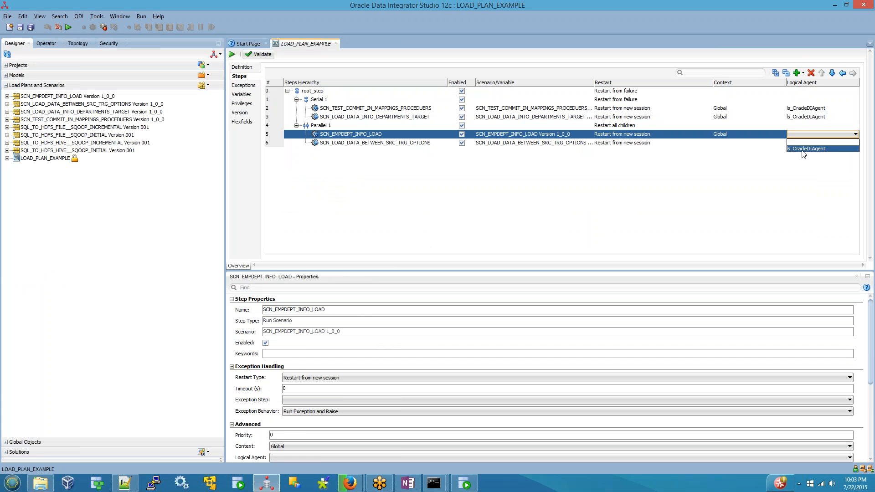
click(803, 149)
Step: Give the SCN_LOAD_DATA_BETWEEN_SRC_TRG_OPTIONS step the Global context and logical agent ls_OracleDIAgent, and save the load plan
click(732, 143)
click(733, 143)
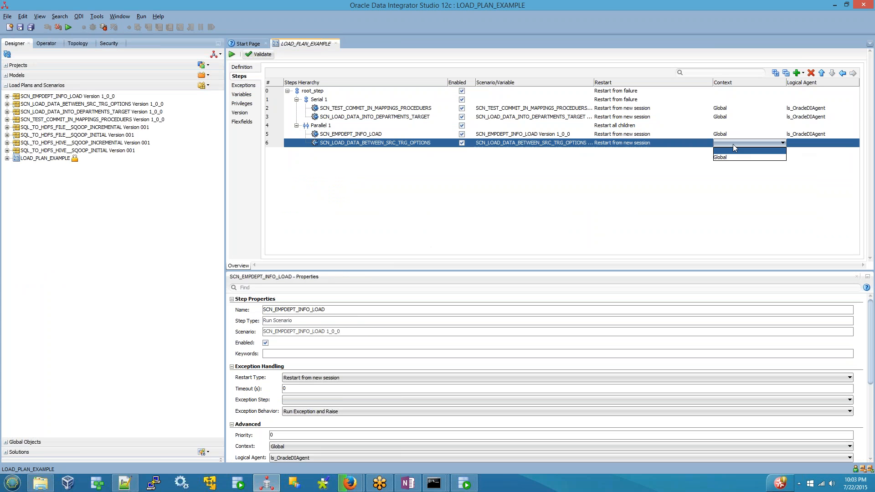
click(729, 157)
click(805, 143)
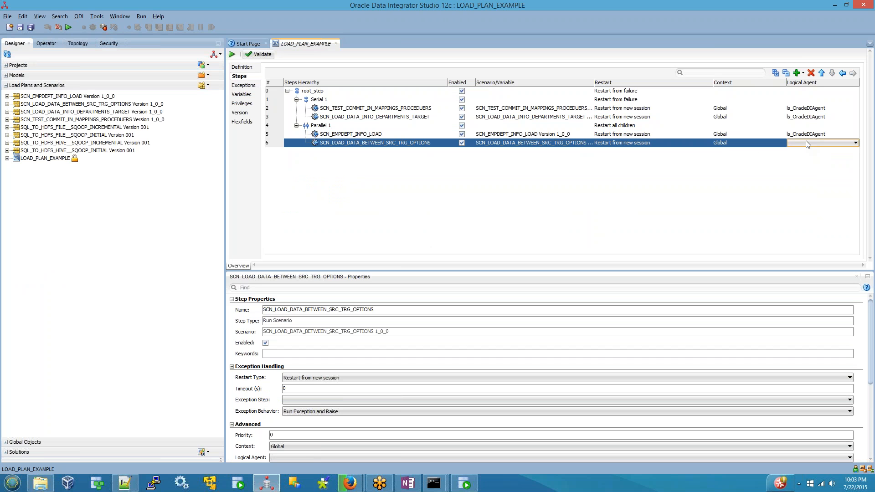
click(805, 137)
click(806, 142)
click(807, 144)
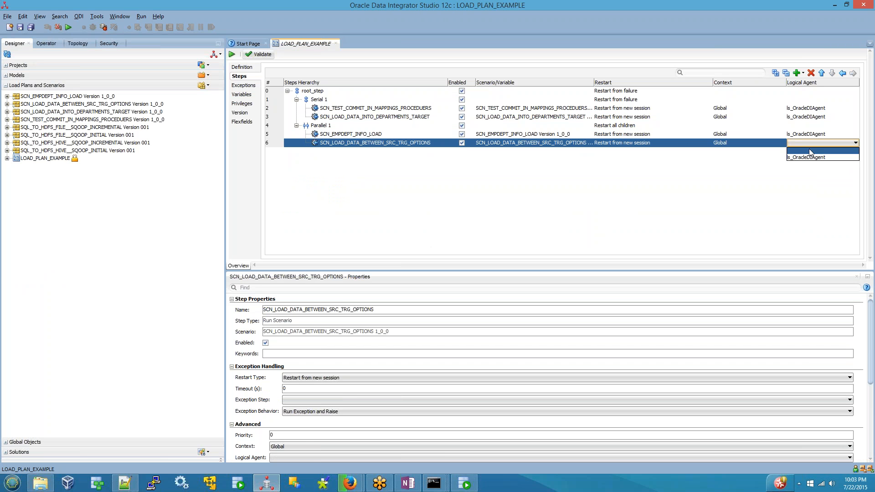
click(808, 157)
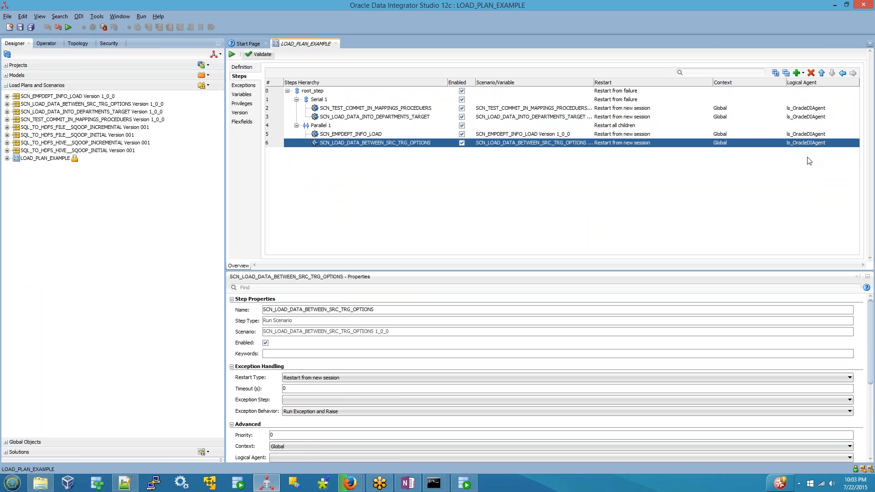
click(20, 28)
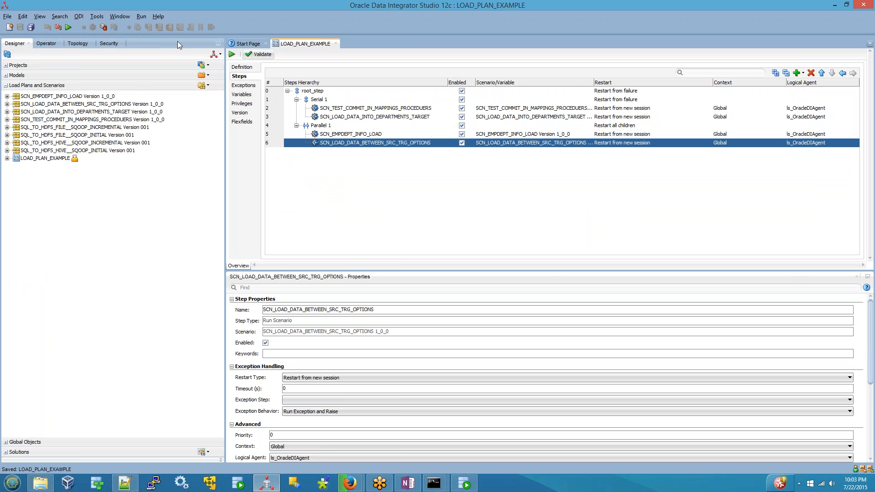
Step: Start LOAD_PLAN_EXAMPLE in the Global context on ls_OracleDIAgent with log level 5
click(68, 28)
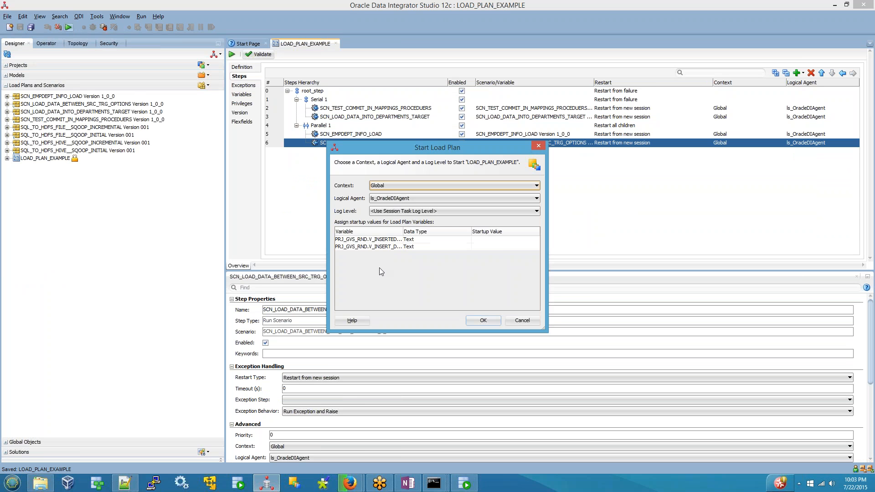
click(392, 211)
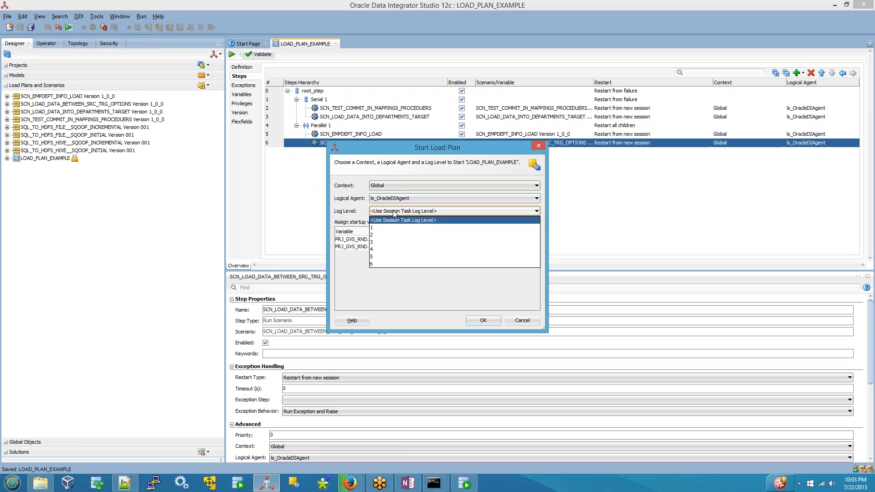
click(382, 235)
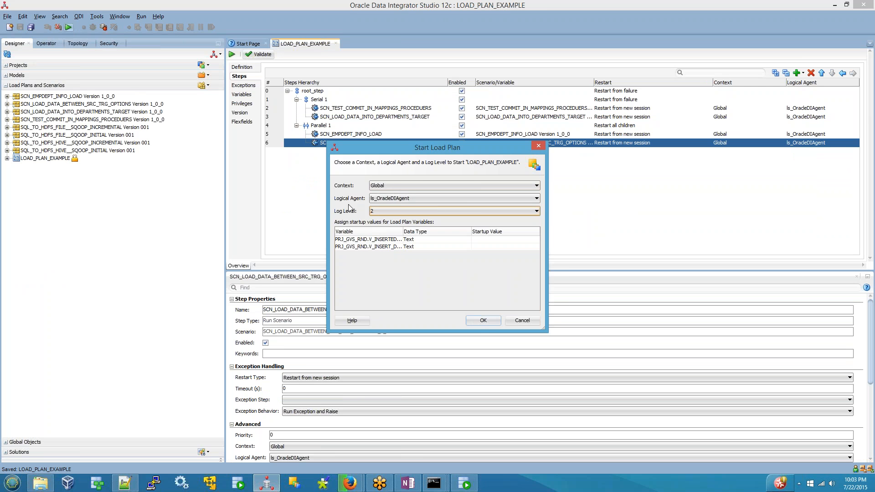
click(374, 211)
click(397, 257)
click(476, 319)
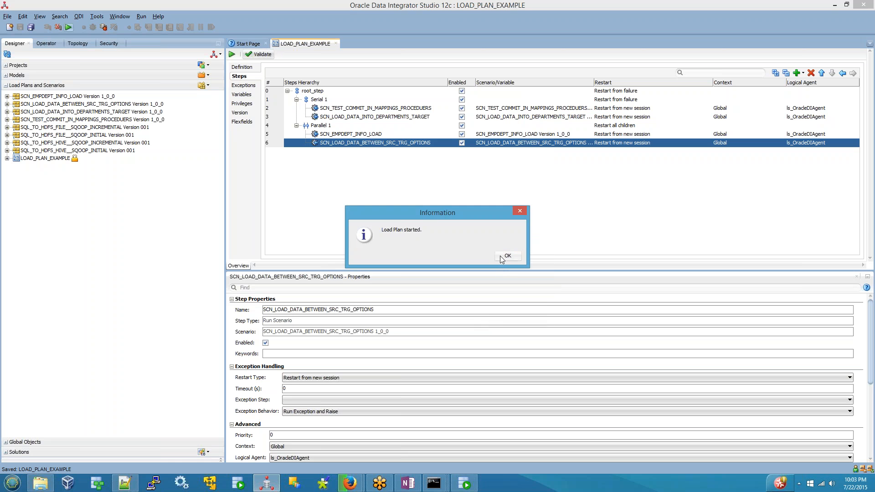
click(502, 256)
Step: Show the executed sessions grouped by user in the Operator and widen the session list to fit their full names
click(46, 44)
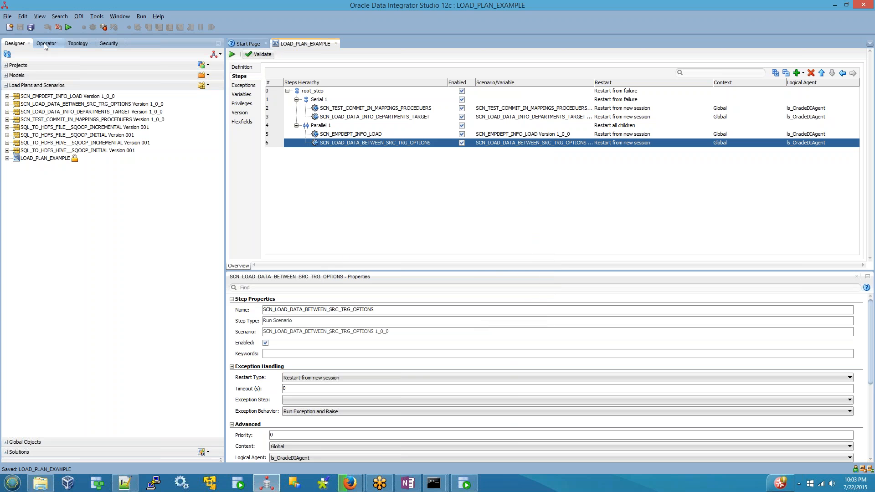
click(8, 117)
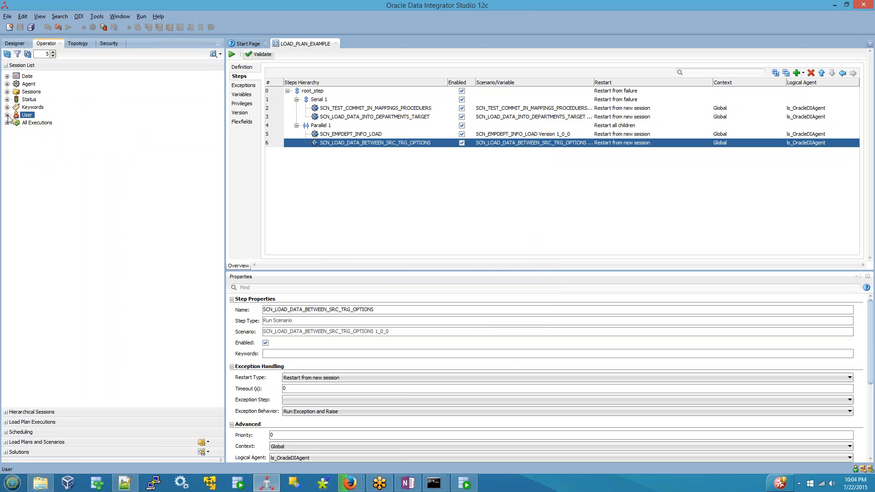
click(7, 115)
click(41, 132)
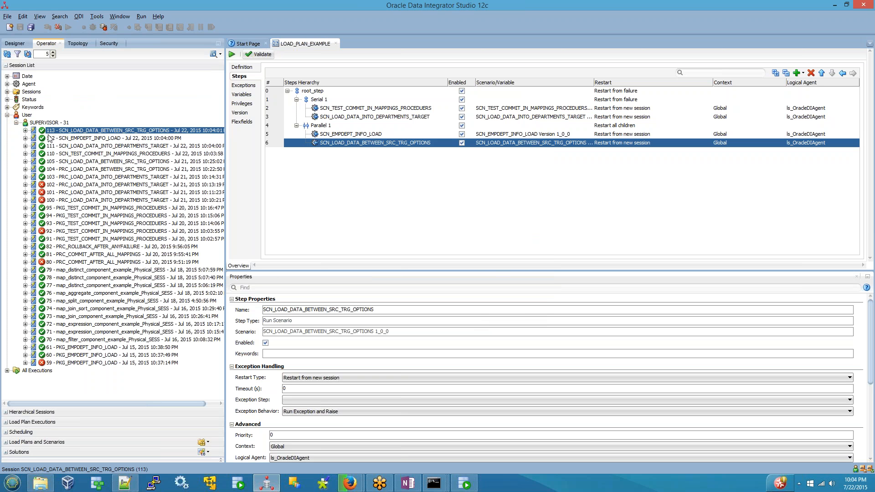
drag(226, 140, 275, 146)
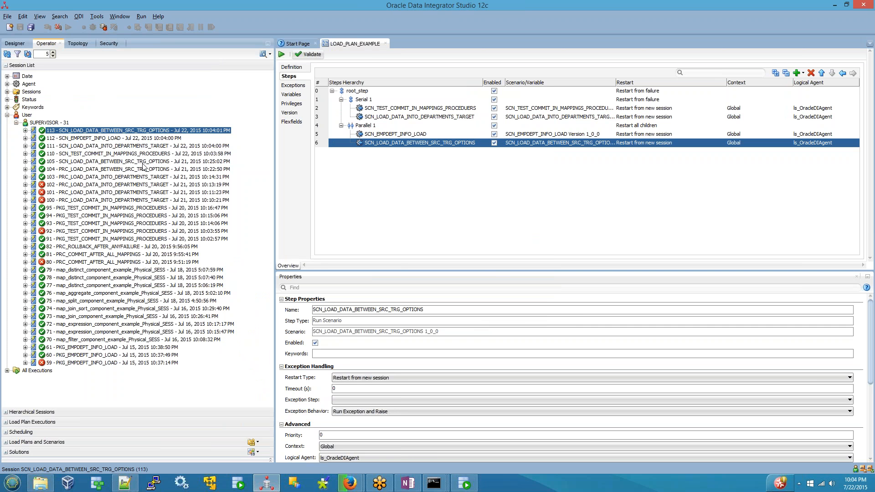
Step: Examine the four sessions launched by the load plan and expand the SCN_LOAD_DATA_BETWEEN_SRC_TRG_OPTIONS session down to its procedure task
drag(140, 156, 145, 134)
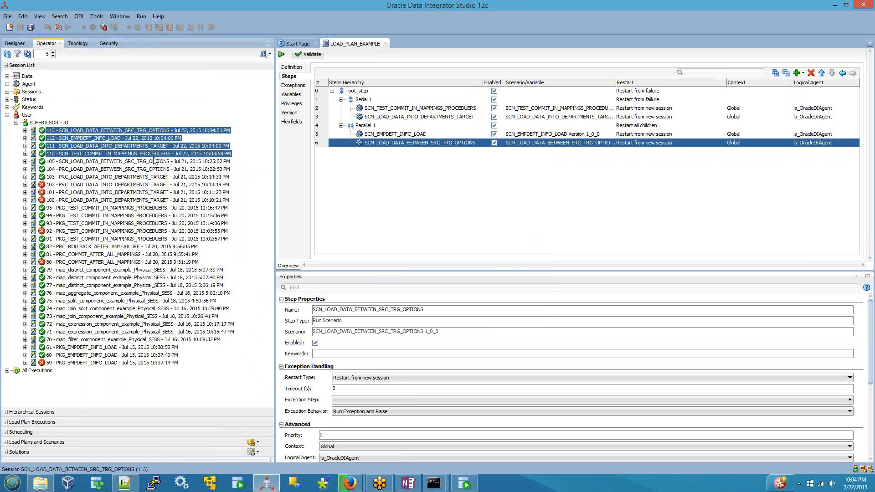
click(123, 154)
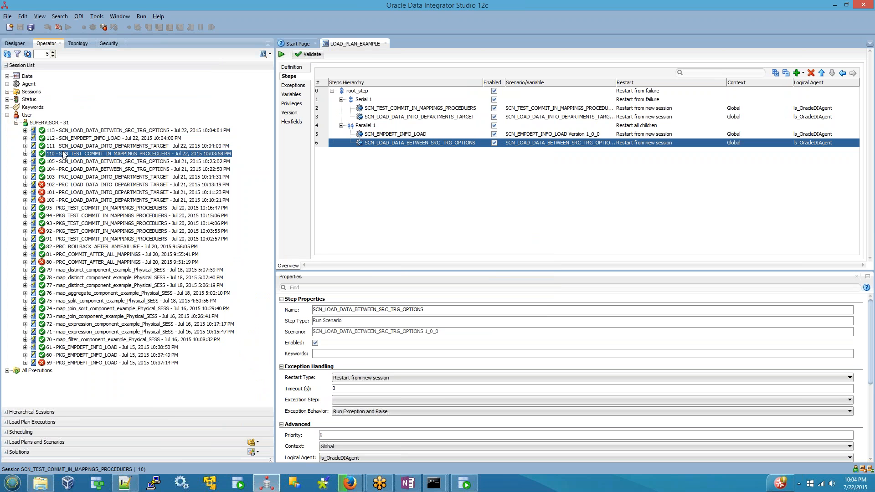
click(109, 147)
click(116, 138)
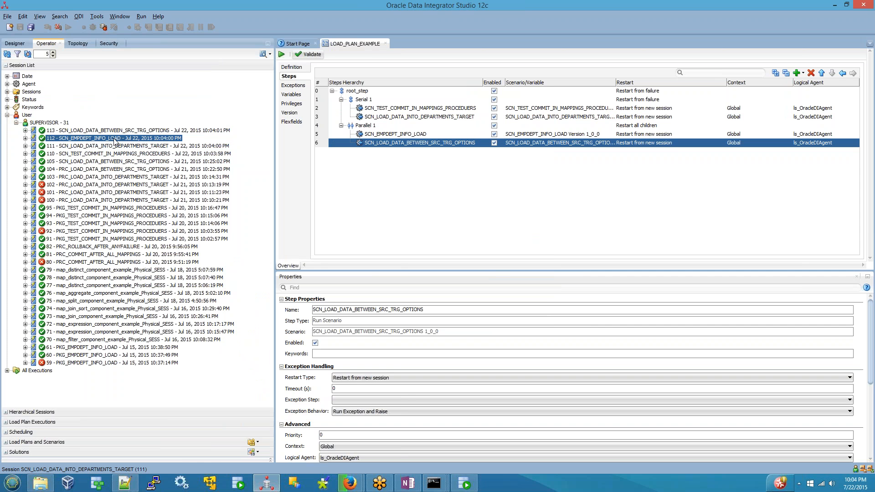
click(122, 131)
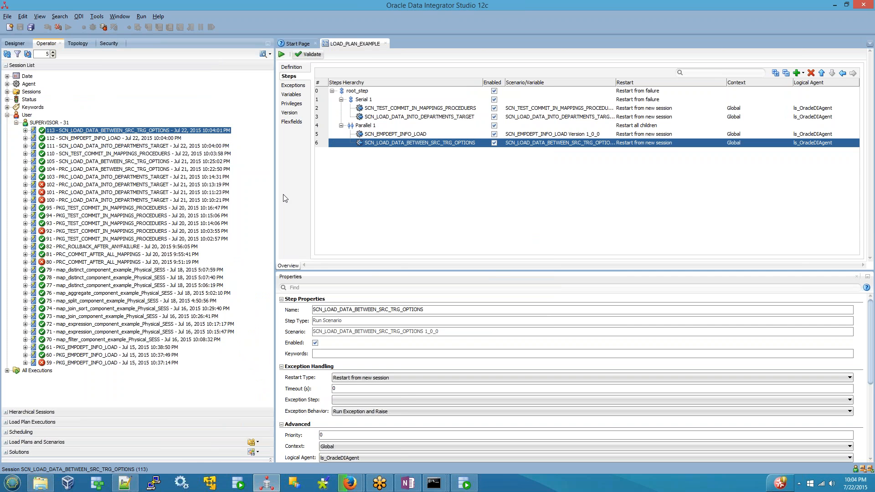
click(26, 131)
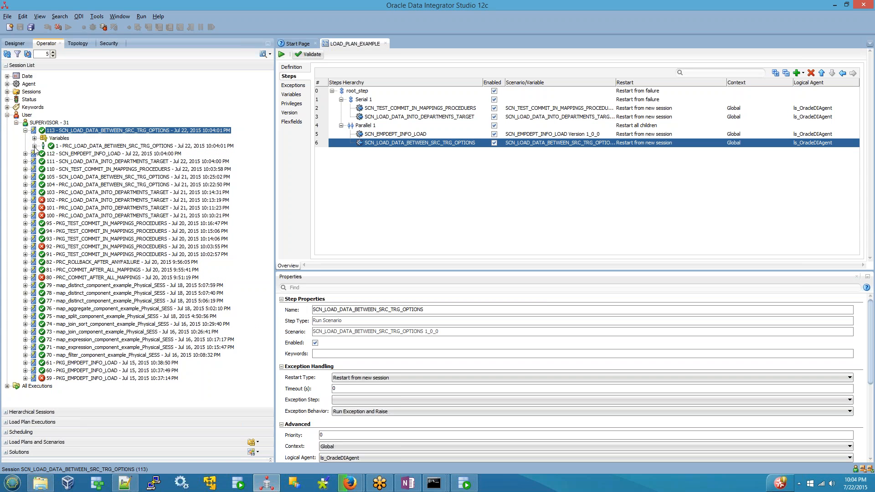
click(34, 146)
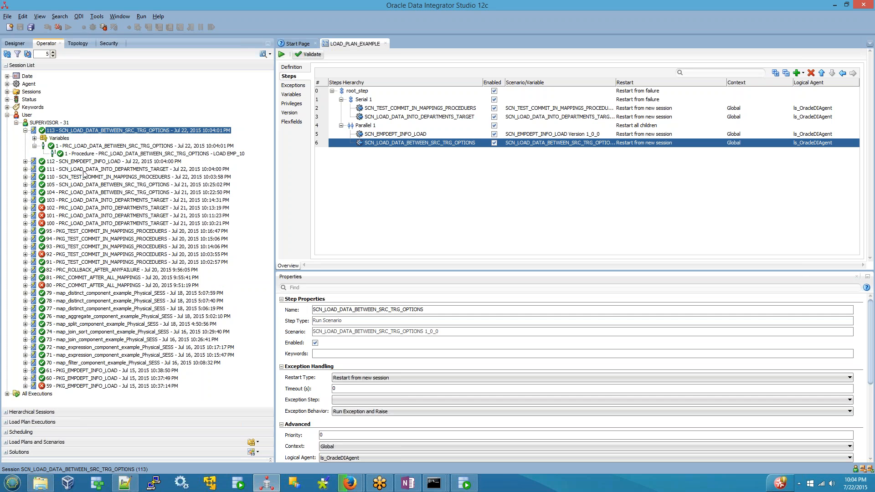
Step: Purge the Operator log with purge type All for all finished sessions, including scenario reports
click(271, 54)
click(284, 84)
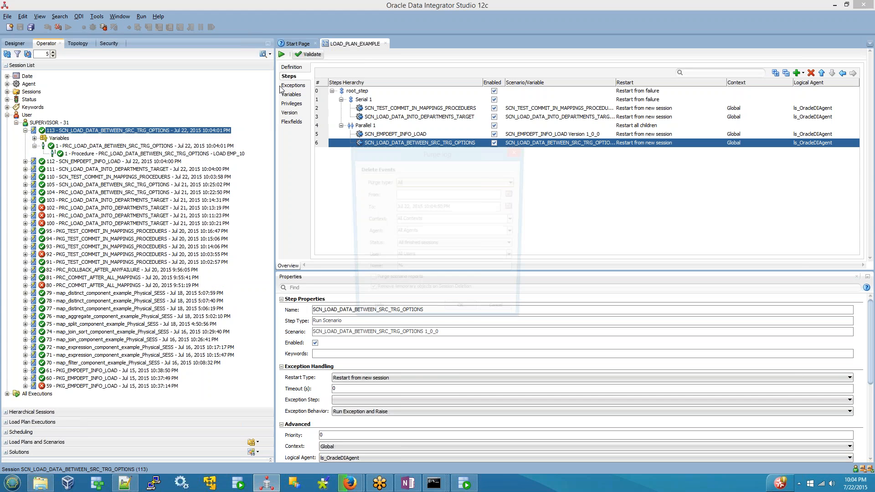
click(397, 283)
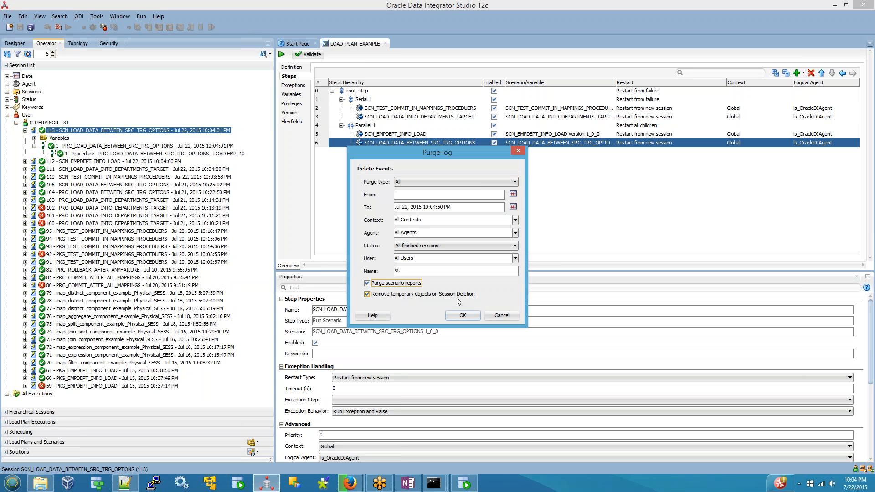
click(465, 315)
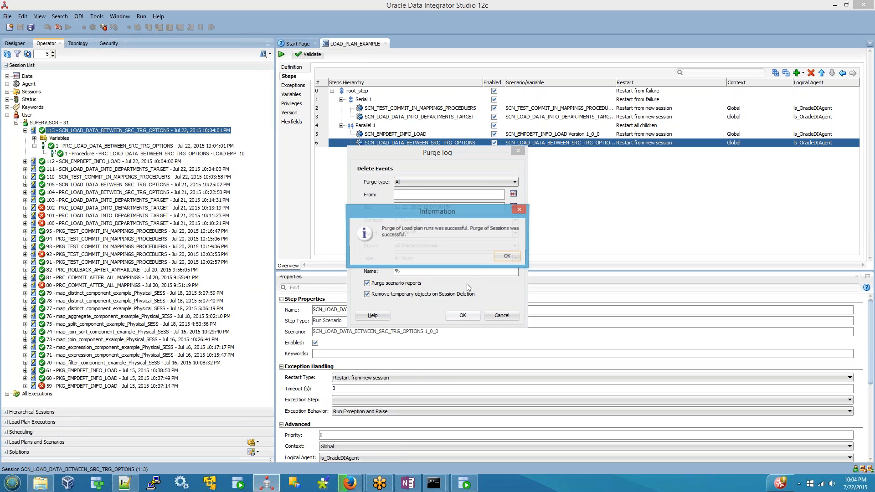
click(508, 256)
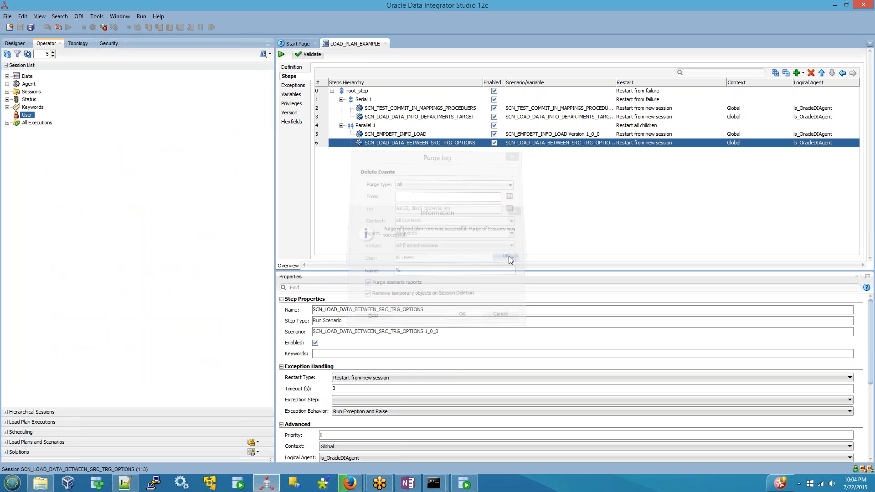
Step: Validate the LOAD_PLAN_EXAMPLE load plan and dismiss the result
click(302, 54)
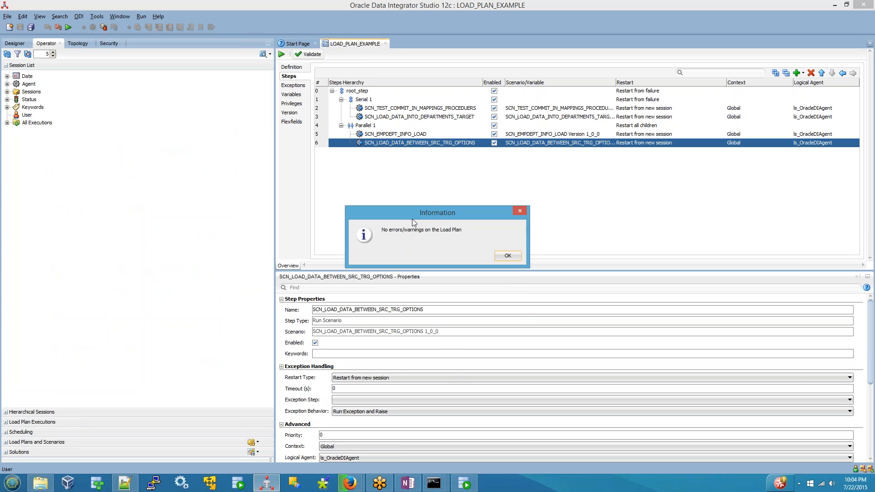
click(513, 260)
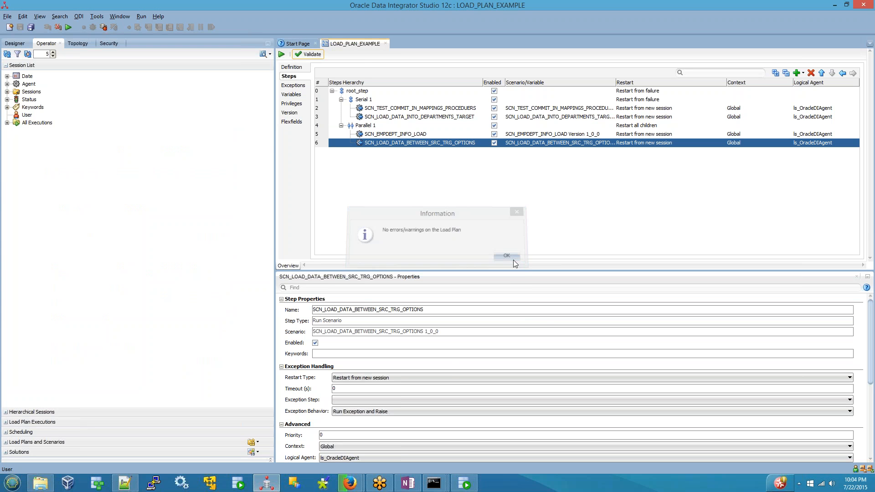
Step: Start the LOAD_PLAN_EXAMPLE load plan in the Global context with logical agent ls_OracleDIAgent and dismiss the start message
click(282, 55)
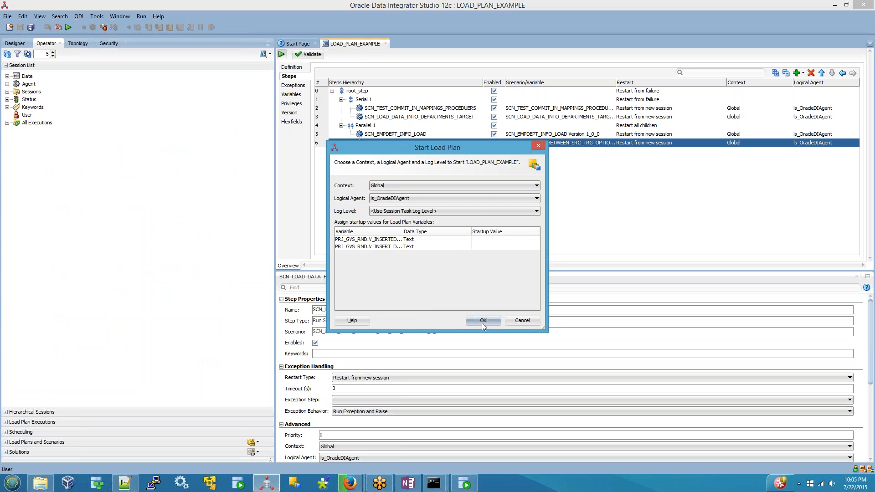
click(482, 322)
click(518, 258)
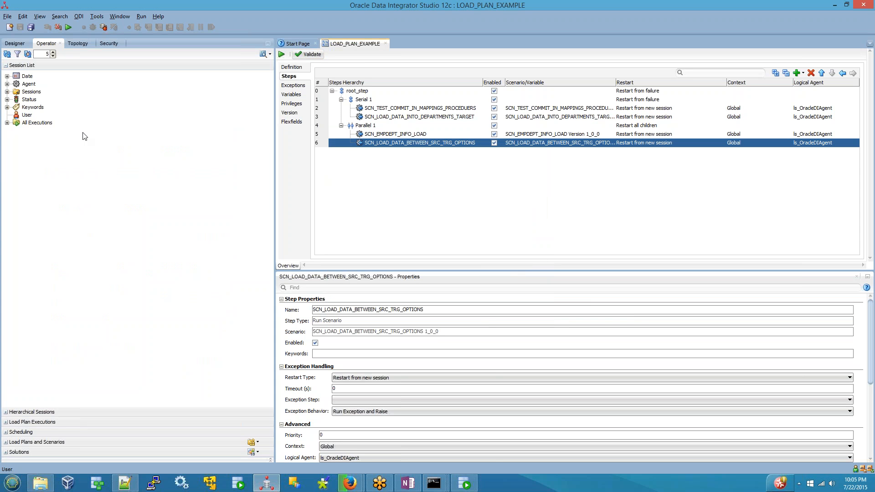
Step: Refresh the Operator session list and review the sessions of the new load plan run, grouped by user
click(17, 115)
click(7, 54)
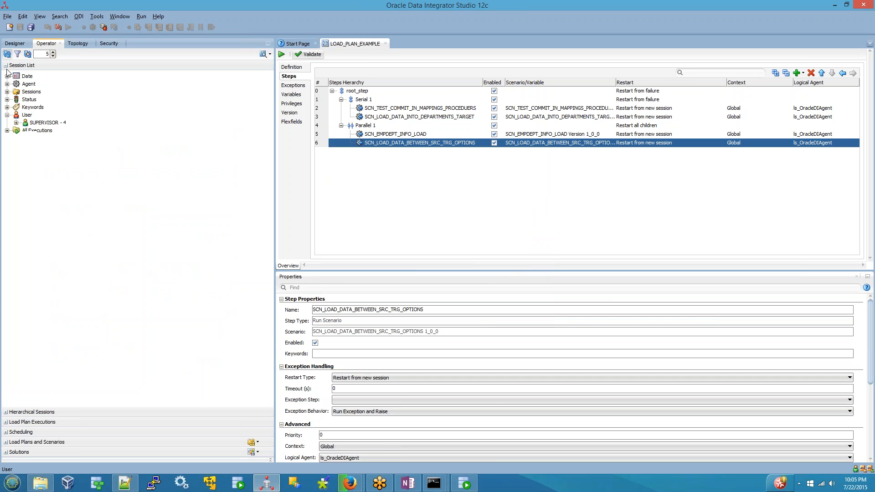
click(16, 122)
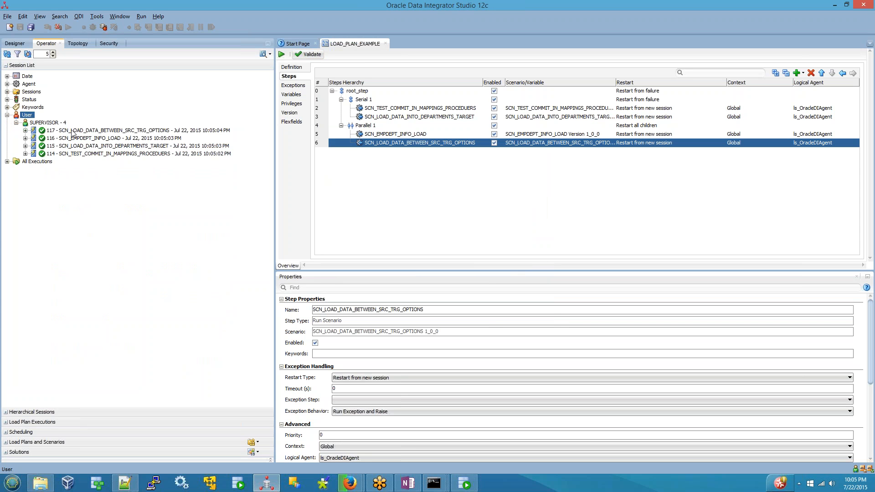
click(155, 154)
click(149, 146)
click(149, 131)
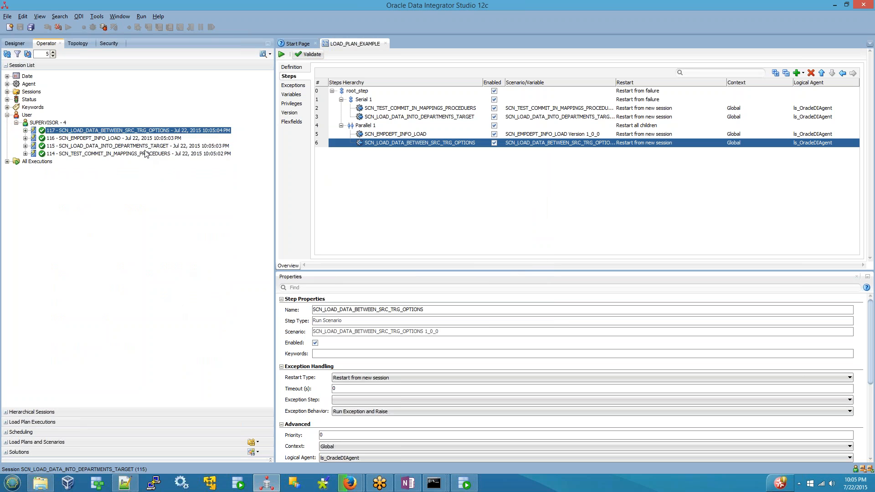
click(146, 154)
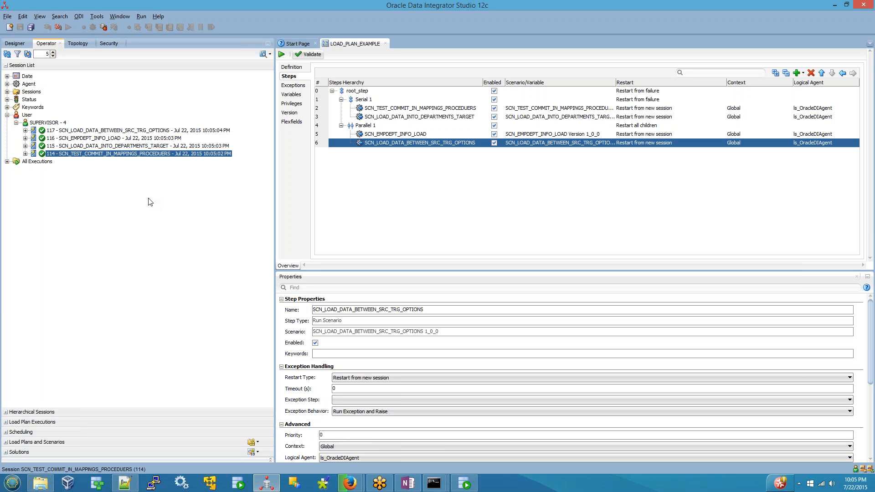
Step: Review the load plan's variables and locate V_INSERTED_BY and V_INSERT_DATE among the PRJ_GVS_RND project variables in the Designer
click(291, 96)
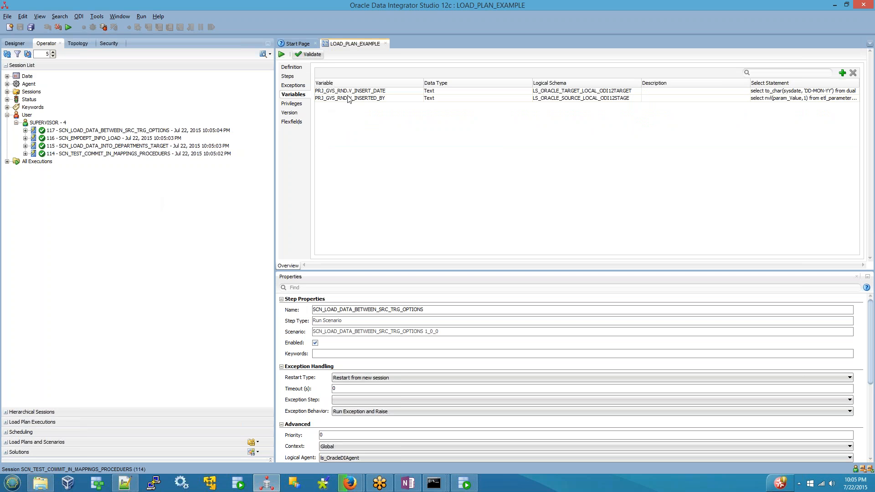
click(15, 44)
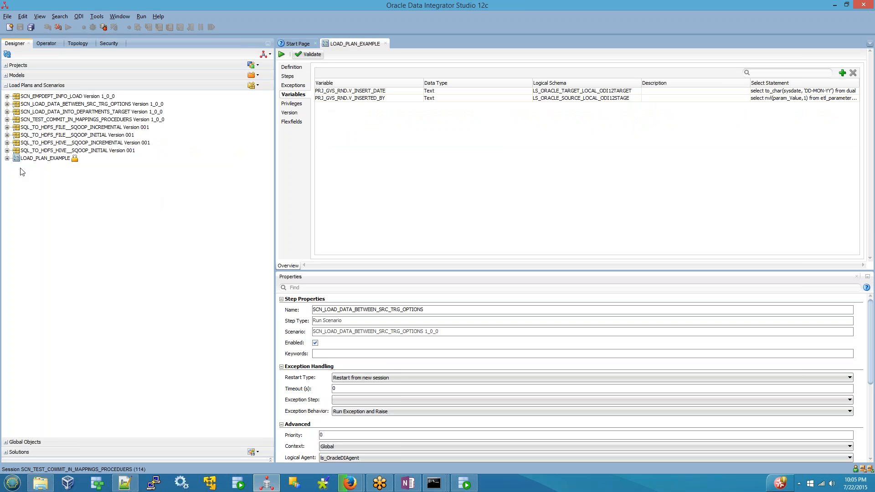
click(12, 66)
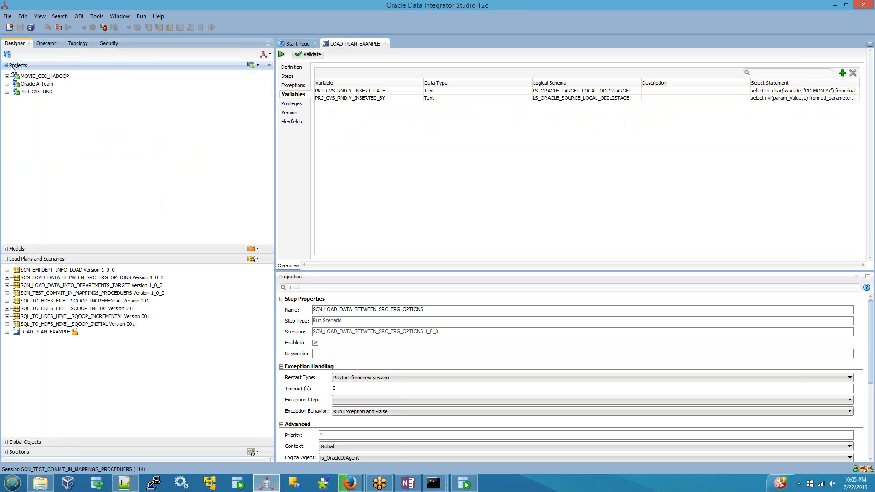
click(7, 92)
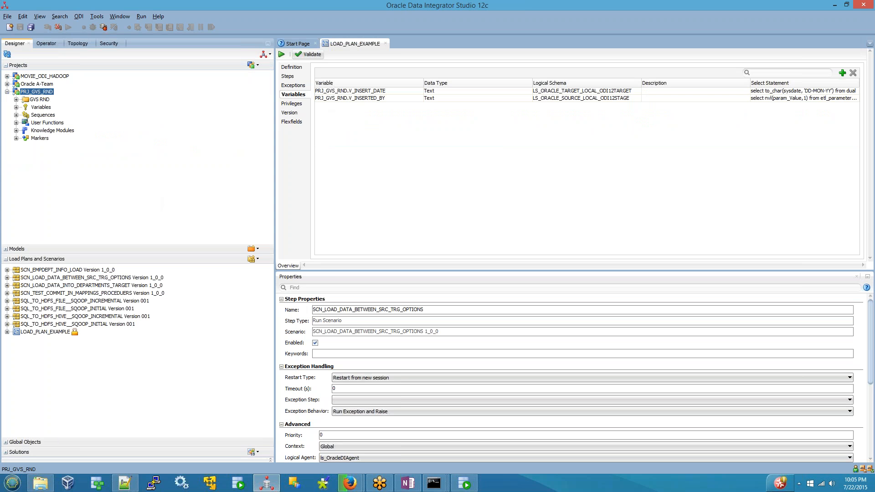
click(16, 107)
click(57, 116)
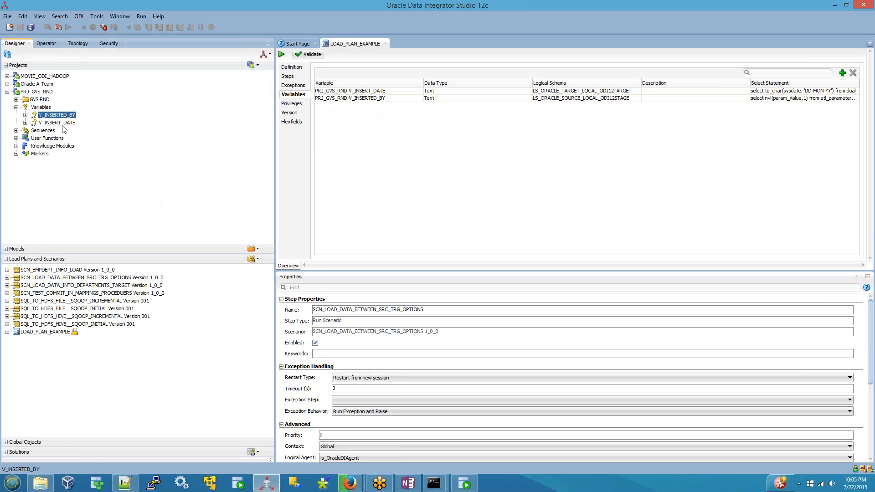
ctrl+click(62, 124)
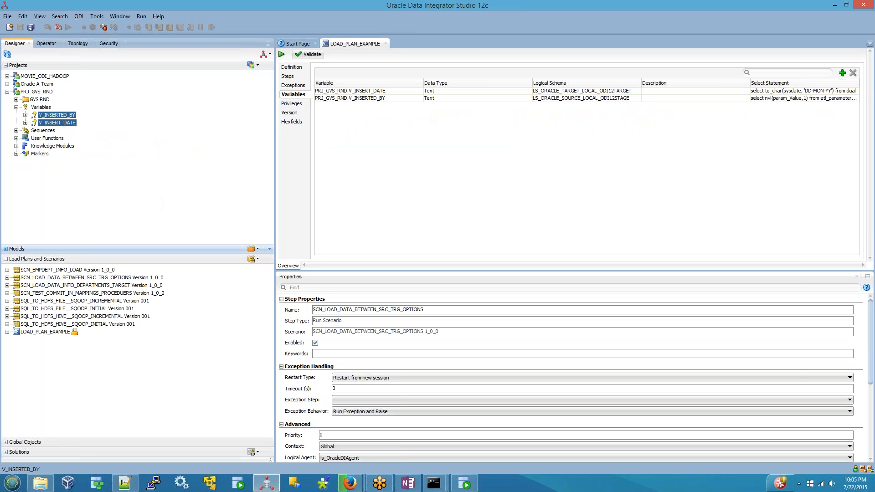
Step: Create and save a PRJ_GVS_RND variable named V_DEPTNO_TEST with datatype Numeric and default value 10, and close its editor
right_click(43, 107)
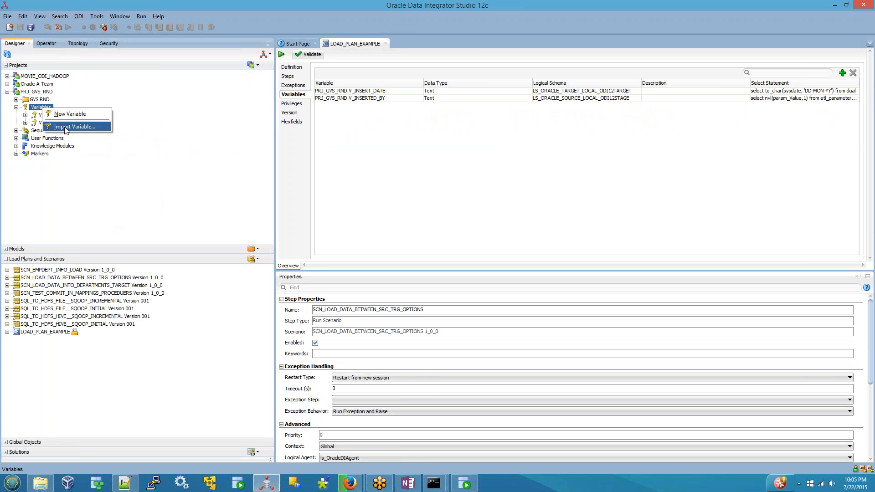
click(67, 113)
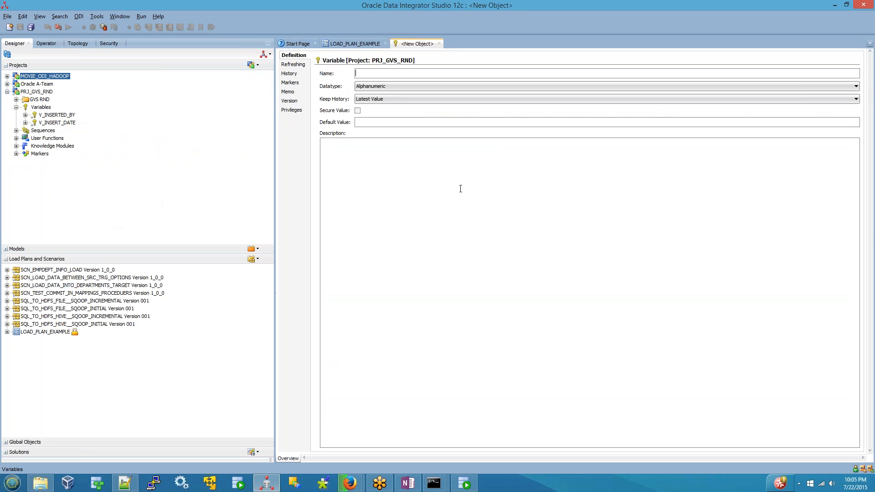
text(V_DEPTNO_TEST)
click(370, 86)
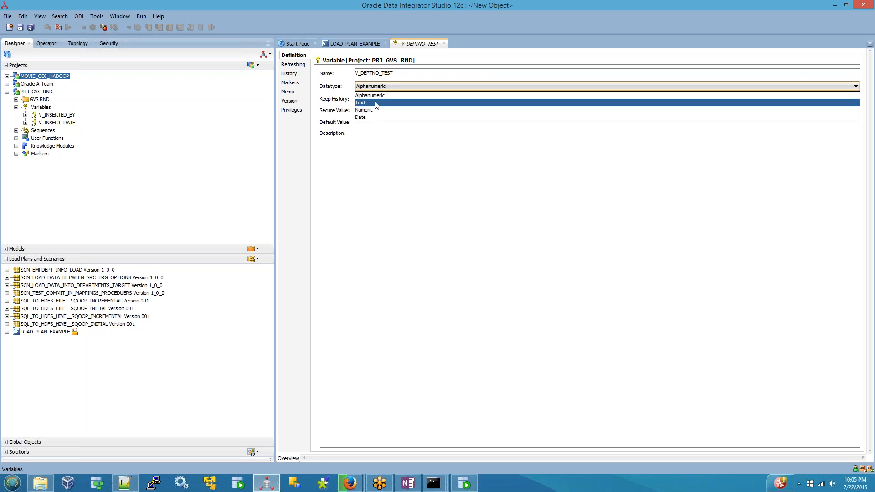
click(375, 113)
click(371, 123)
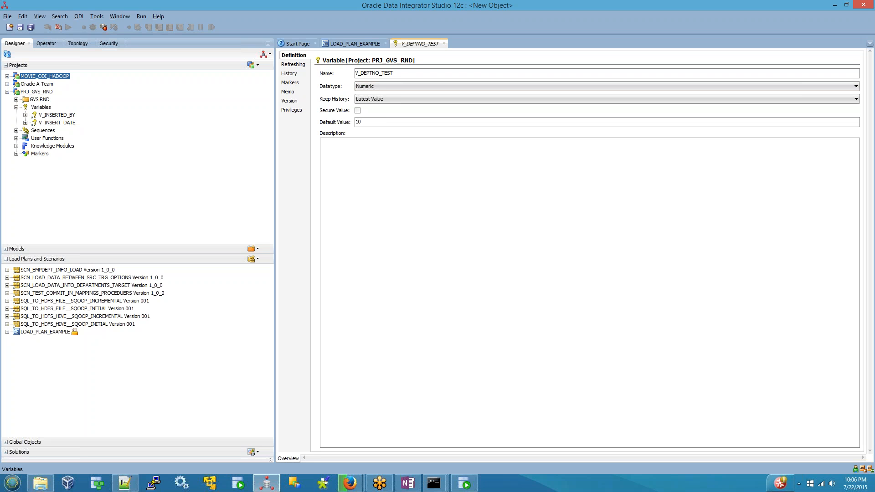
text(10)
click(20, 27)
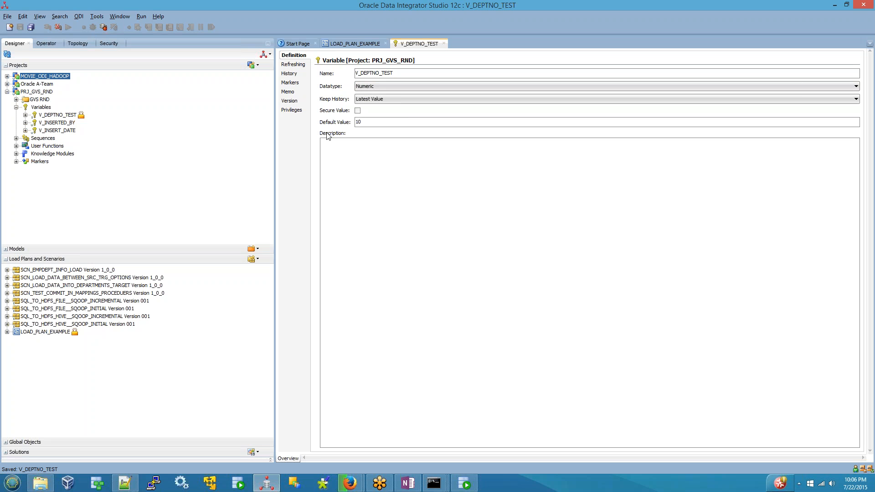
click(443, 43)
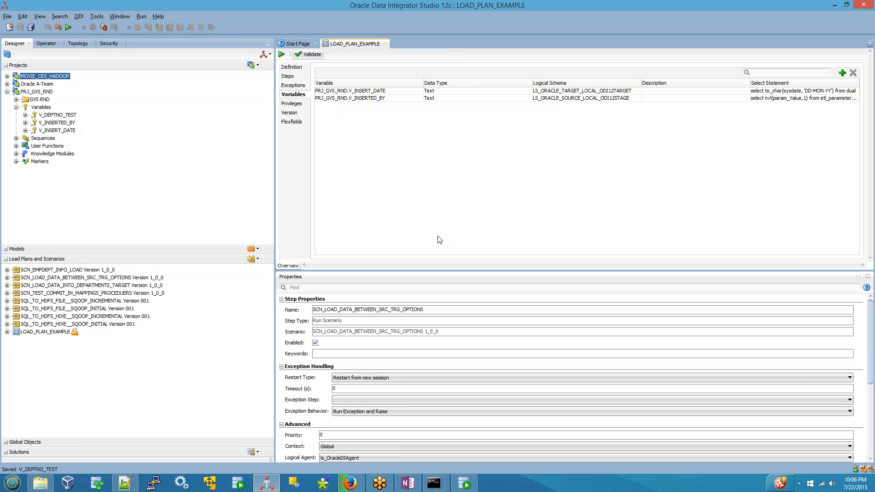
Step: Remove the SCN_LOAD_DATA_BETWEEN_SRC_TRG_OPTIONS step from Parallel 1 in the load plan's step hierarchy
click(289, 76)
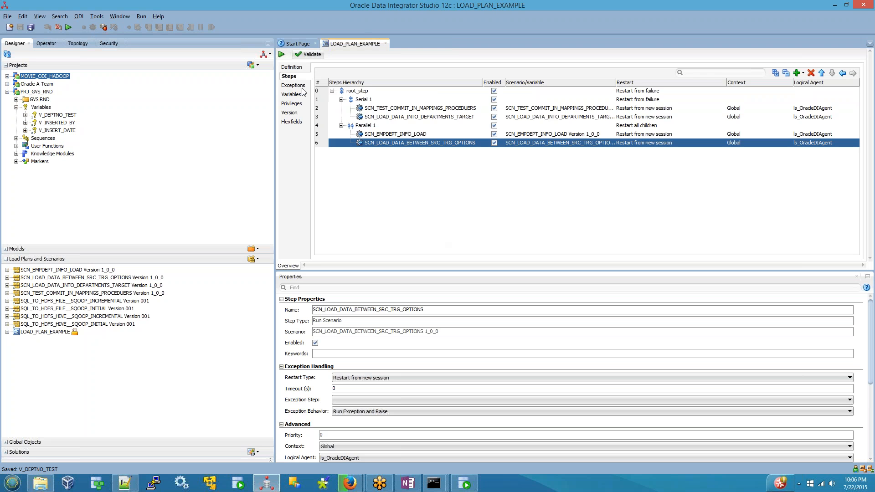
click(362, 145)
right_click(375, 145)
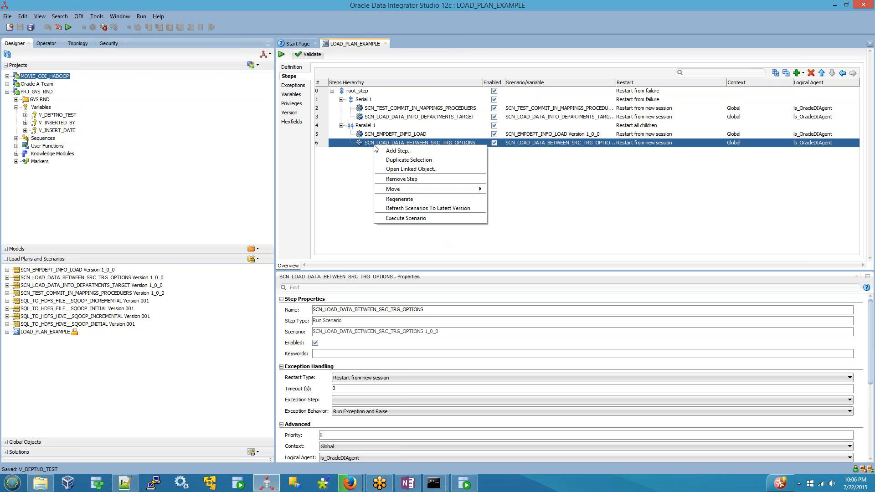
click(395, 179)
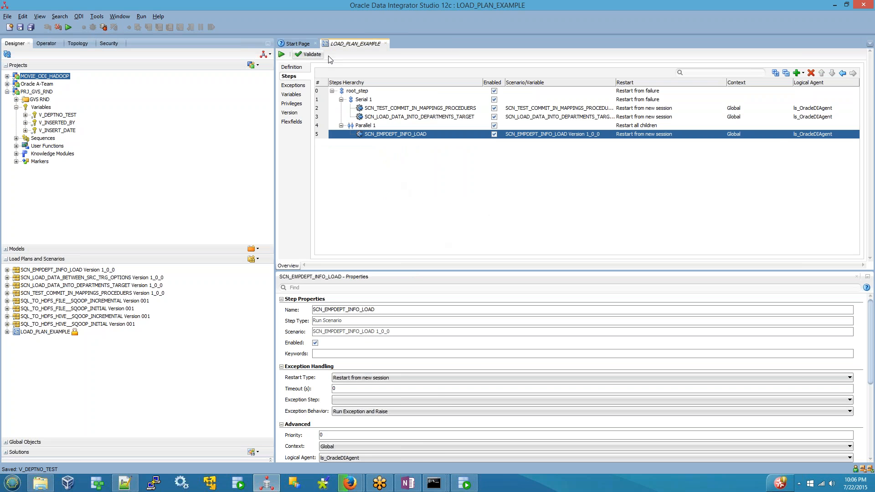
right_click(390, 136)
click(408, 141)
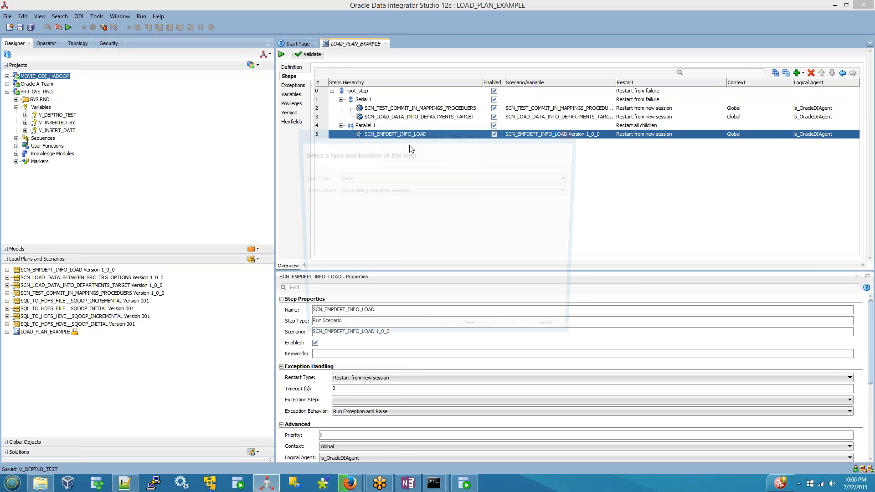
click(384, 178)
click(359, 210)
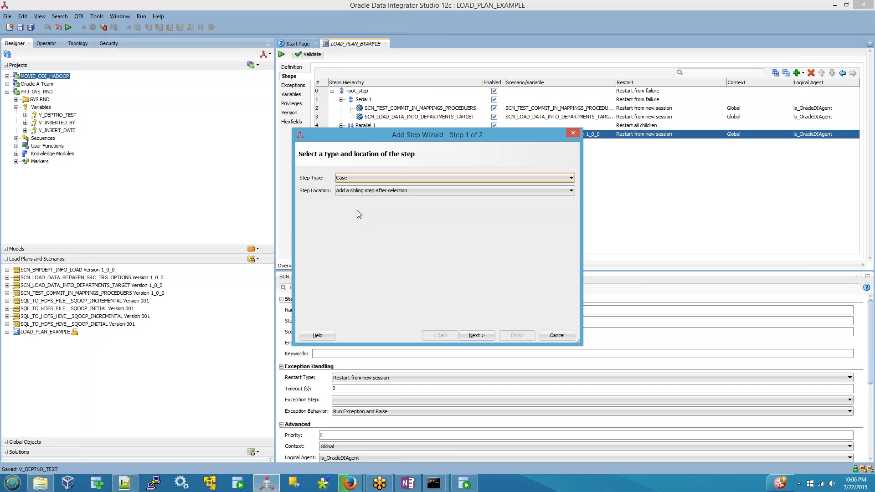
click(491, 336)
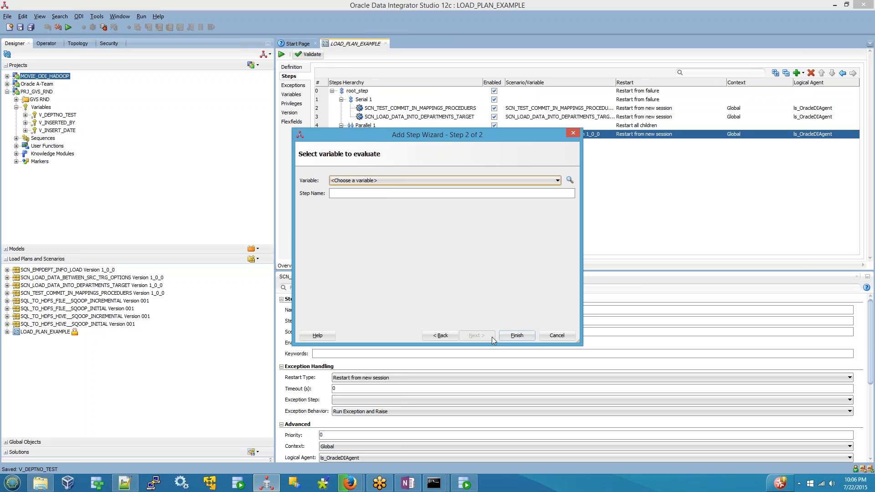
click(409, 179)
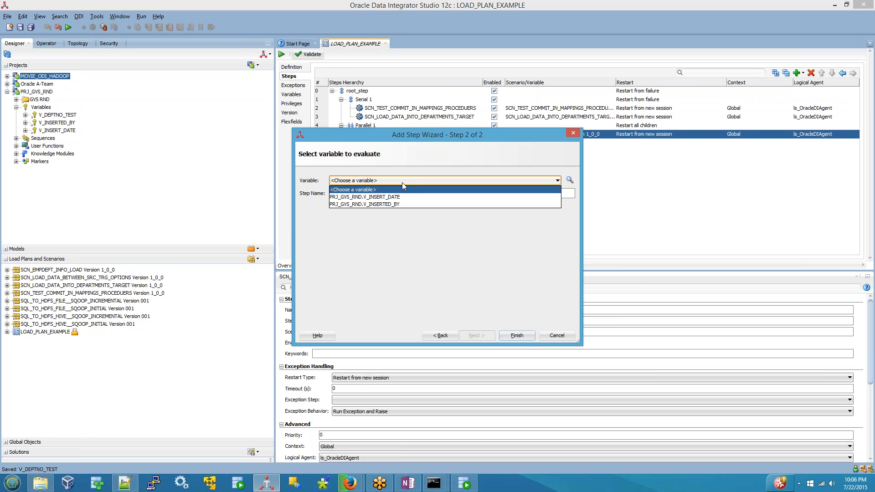
click(522, 337)
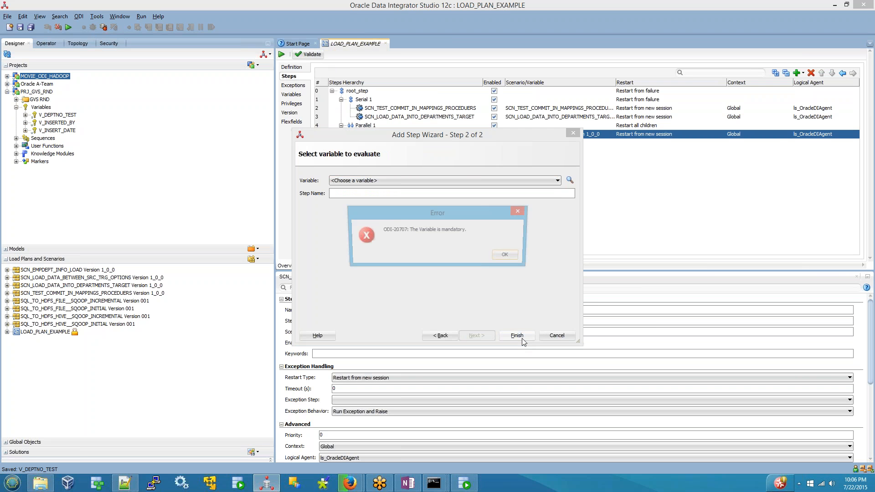
click(507, 254)
click(556, 335)
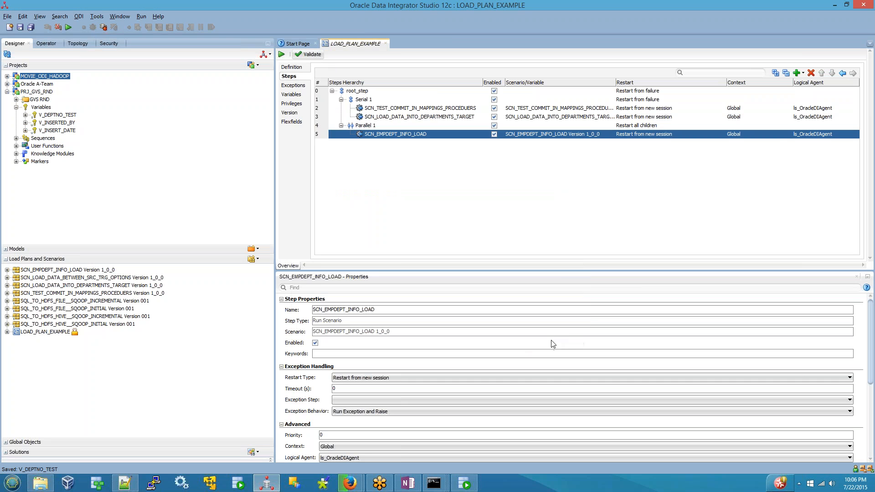
Step: Save and close LOAD_PLAN_EXAMPLE, and reopen it at its steps hierarchy
click(20, 27)
click(386, 44)
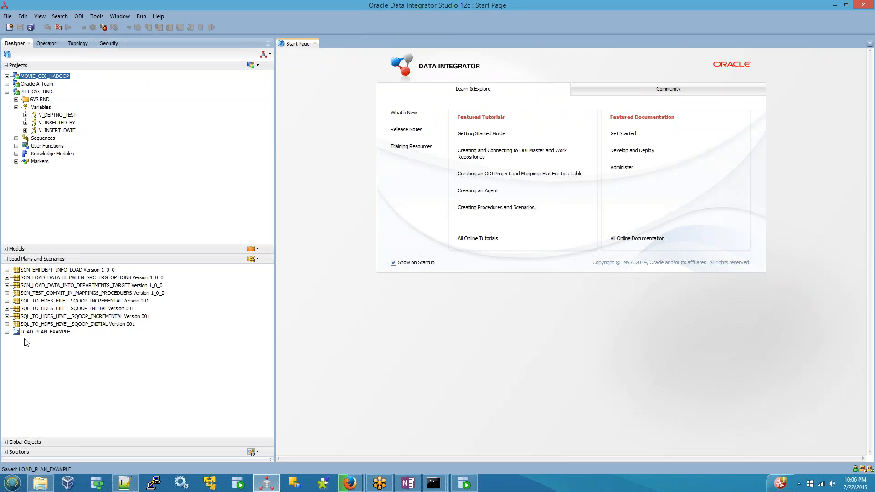
click(39, 333)
double_click(43, 335)
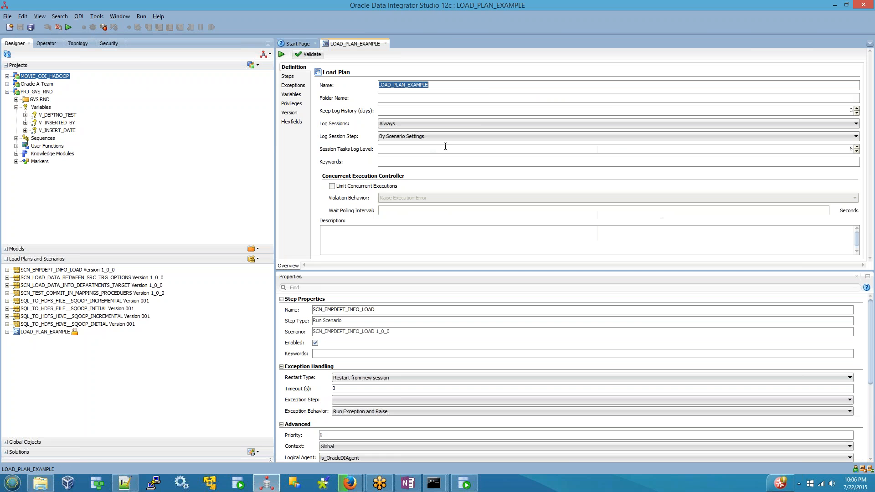
click(289, 77)
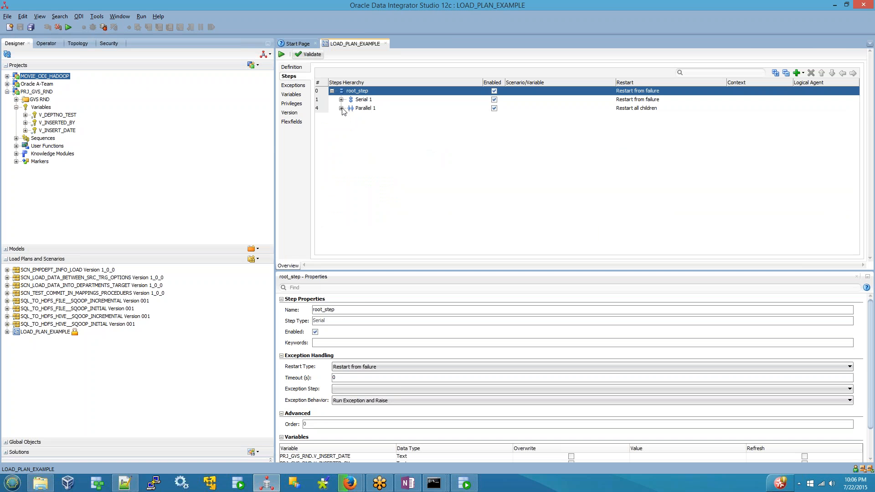
Step: Add a Case step under Parallel 1 that evaluates the variable PRJ_GVS_RND.V_DEPTNO_TEST
click(341, 108)
right_click(369, 111)
click(370, 115)
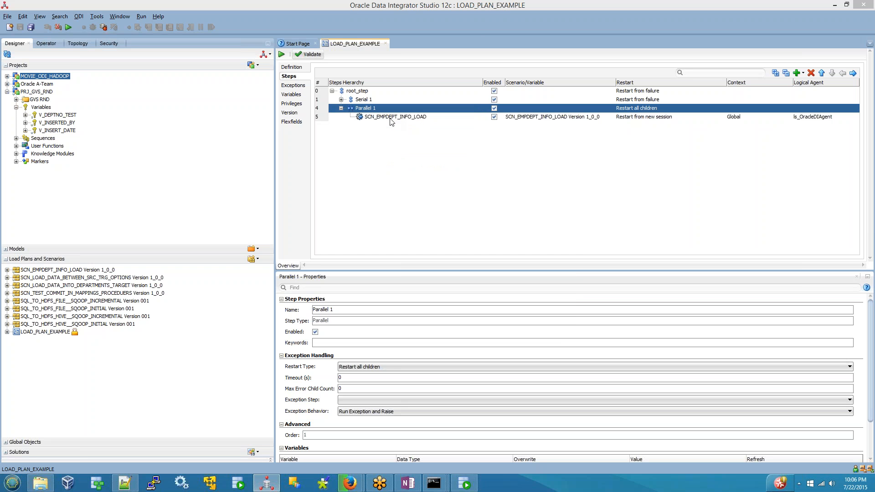
click(369, 176)
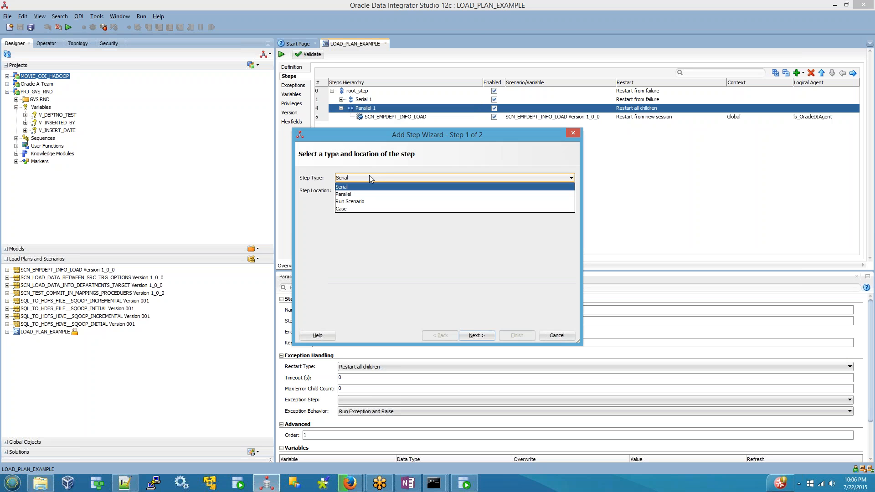
click(345, 208)
click(477, 336)
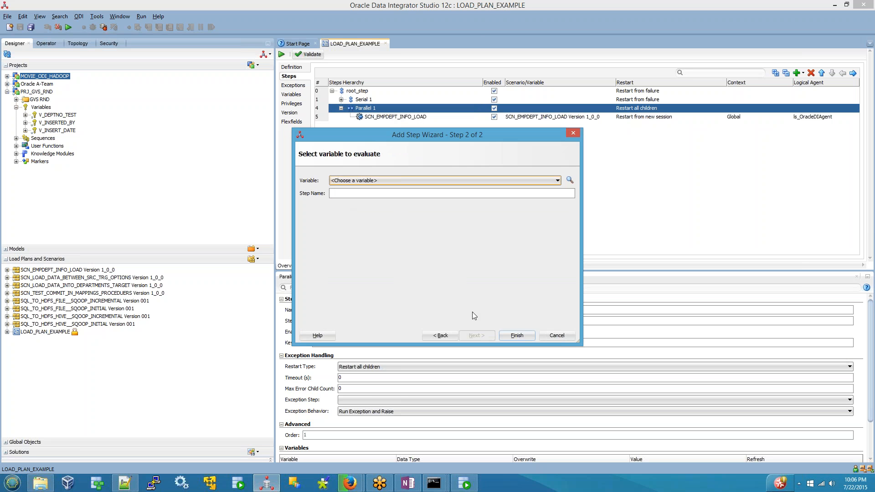
click(384, 180)
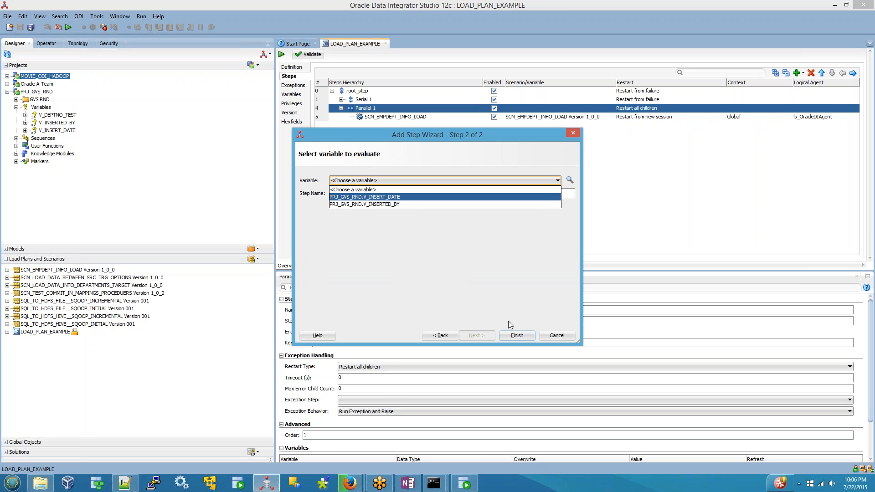
click(569, 180)
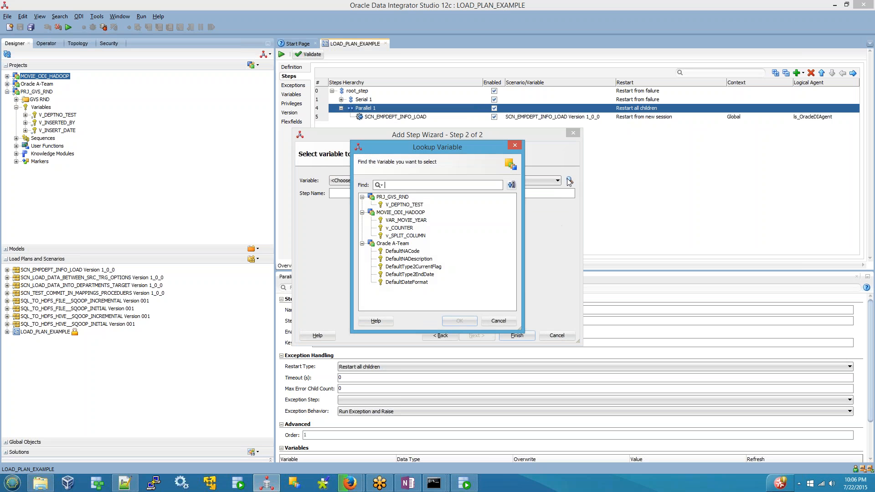
click(410, 206)
click(460, 321)
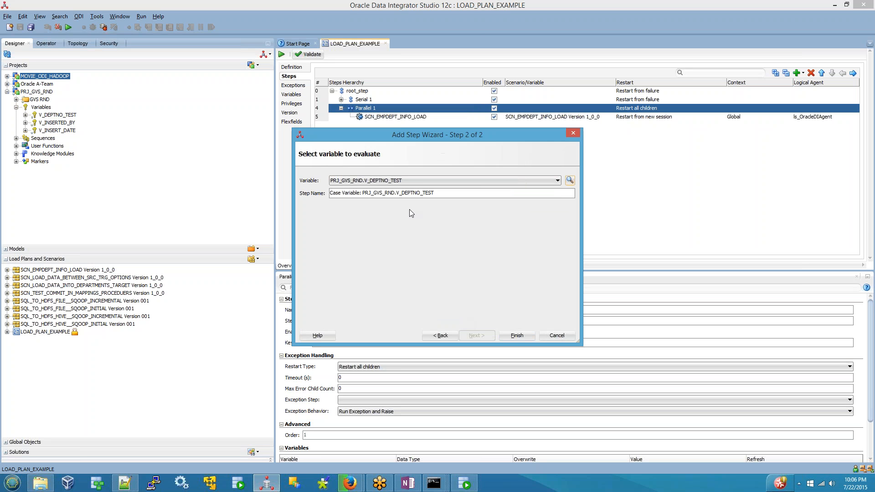
click(511, 335)
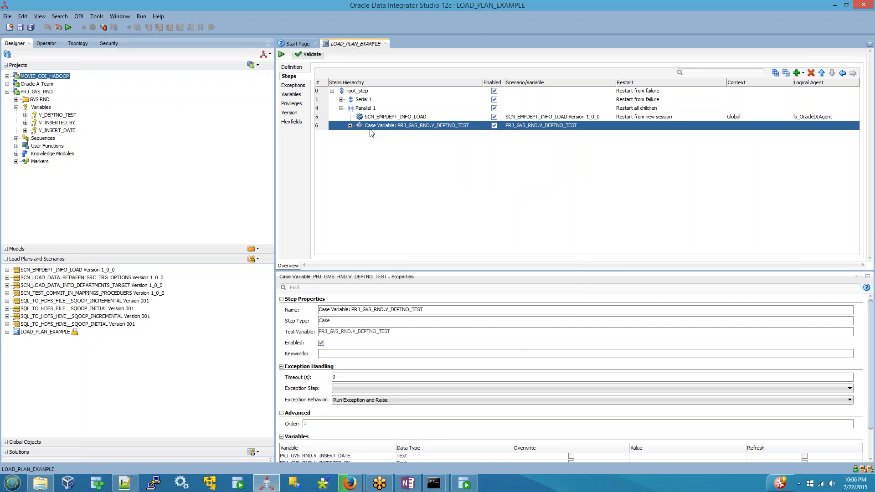
Step: Add a When child step to the V_DEPTNO_TEST Case step with operator Equals (=) and value 10
click(347, 124)
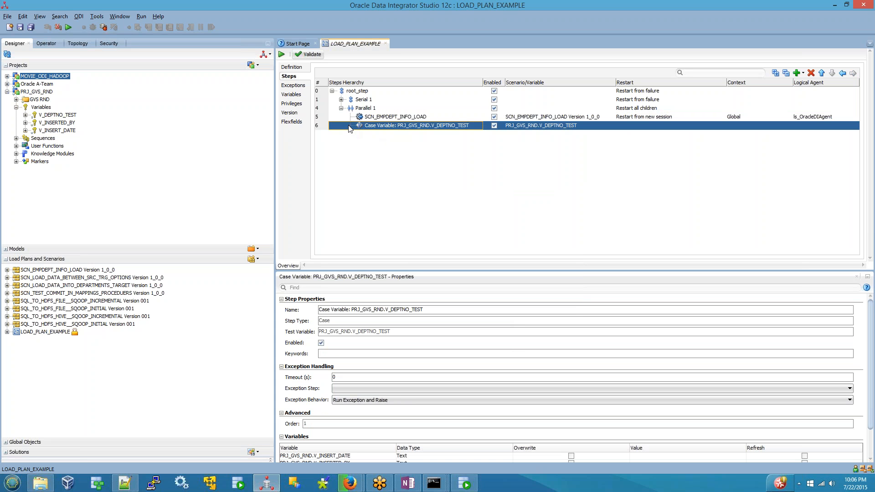
right_click(445, 132)
click(461, 131)
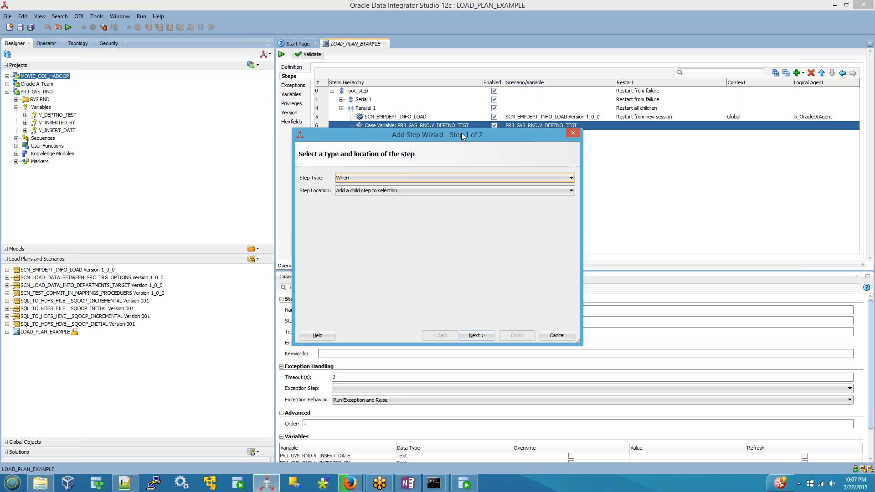
click(360, 192)
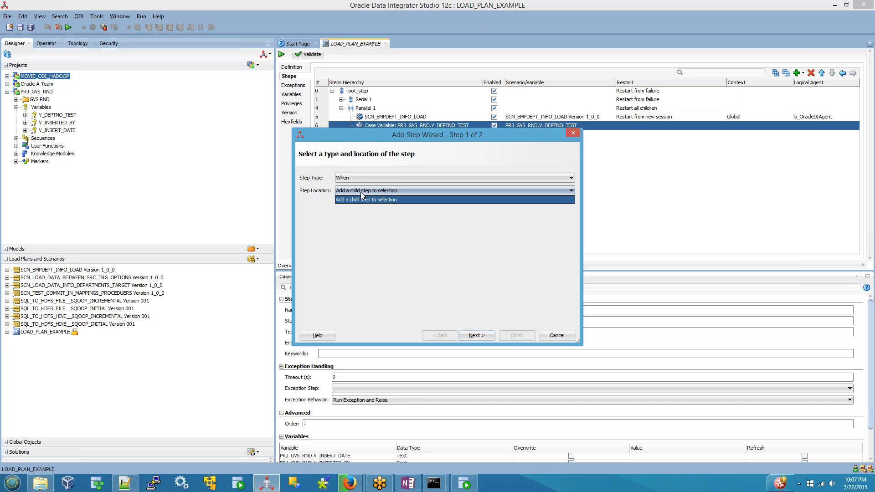
click(360, 192)
click(476, 335)
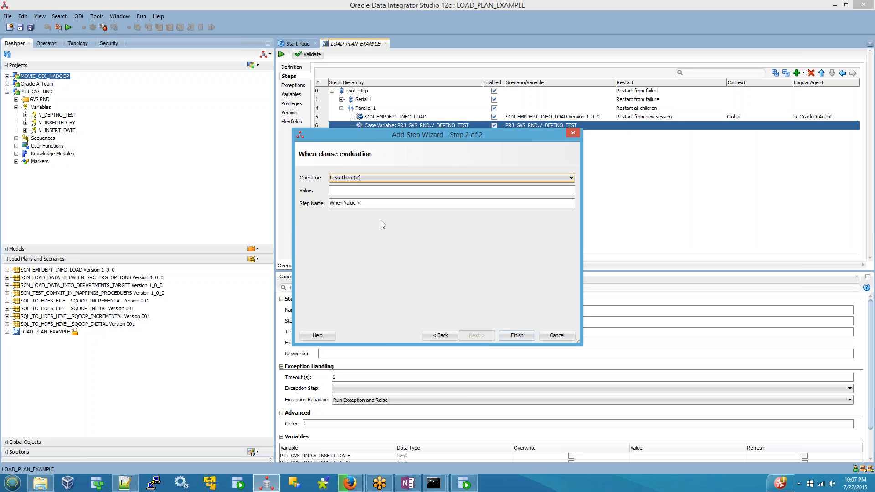
click(354, 178)
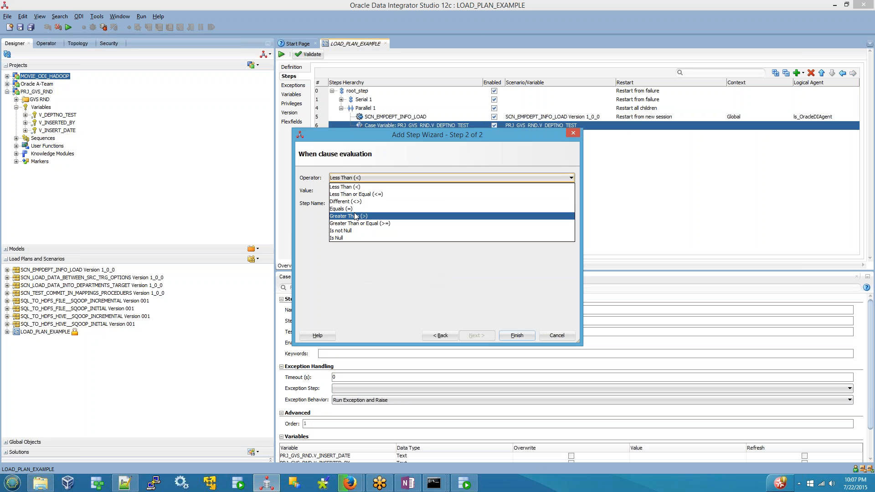
click(355, 210)
click(352, 190)
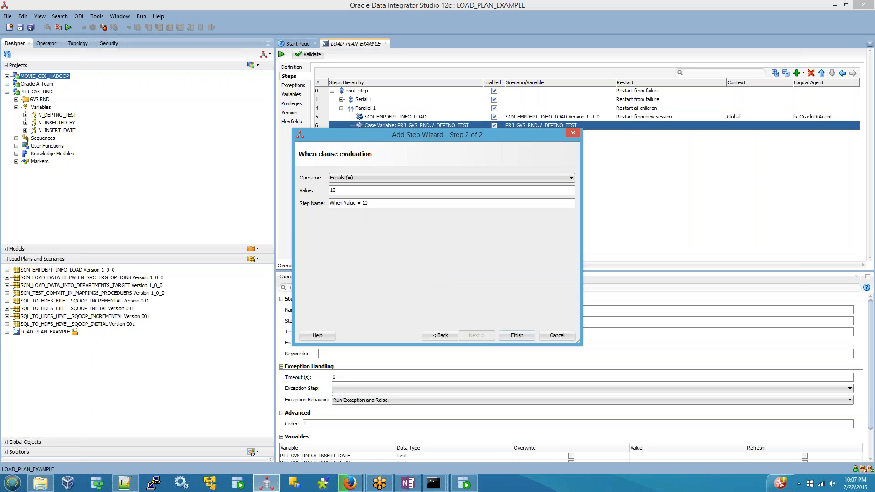
click(516, 335)
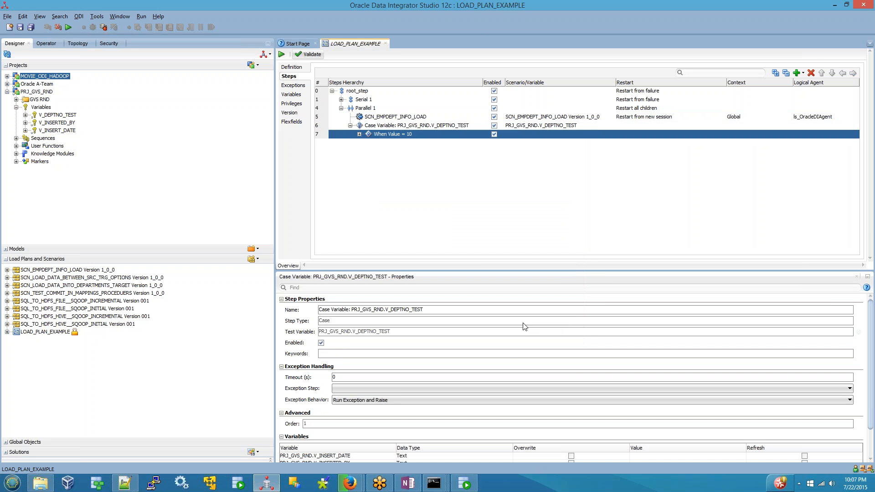
Step: Add a Run Scenario child step for SCN_LOAD_DATA_BETWEEN_SRC_TRG_OPTIONS 1_0_0 under the When Value = 10 step
right_click(387, 138)
click(392, 141)
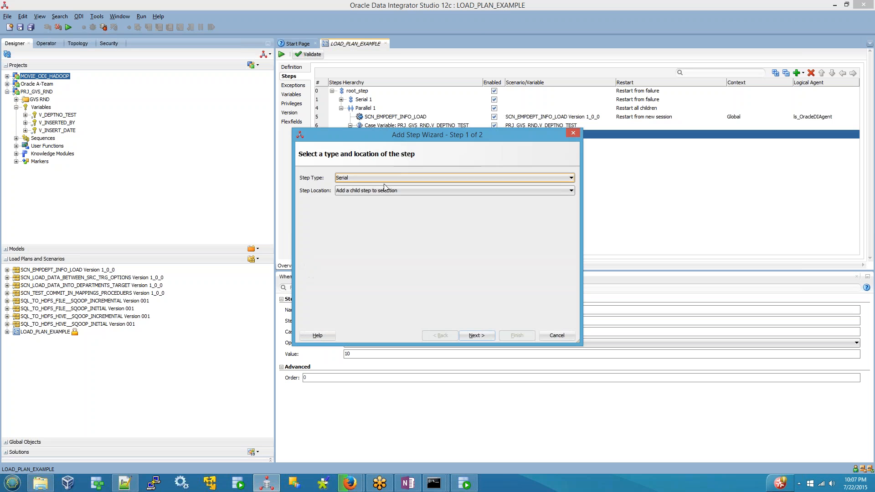
click(384, 179)
click(378, 201)
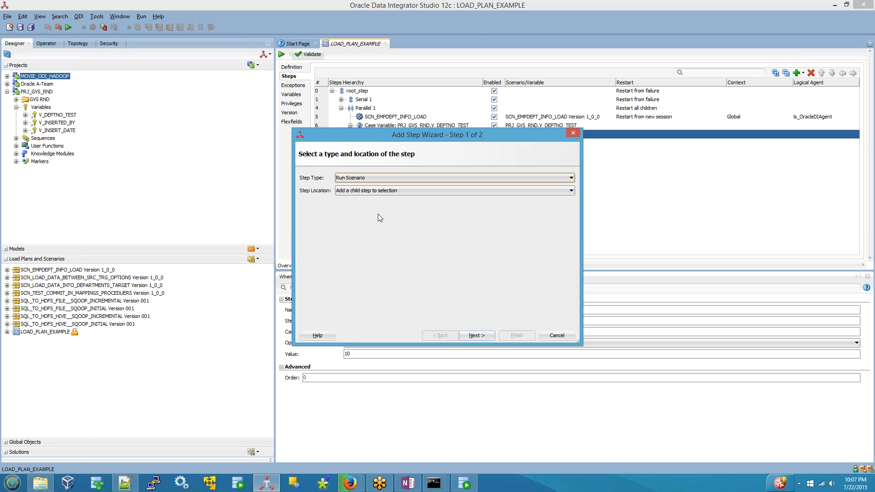
click(486, 338)
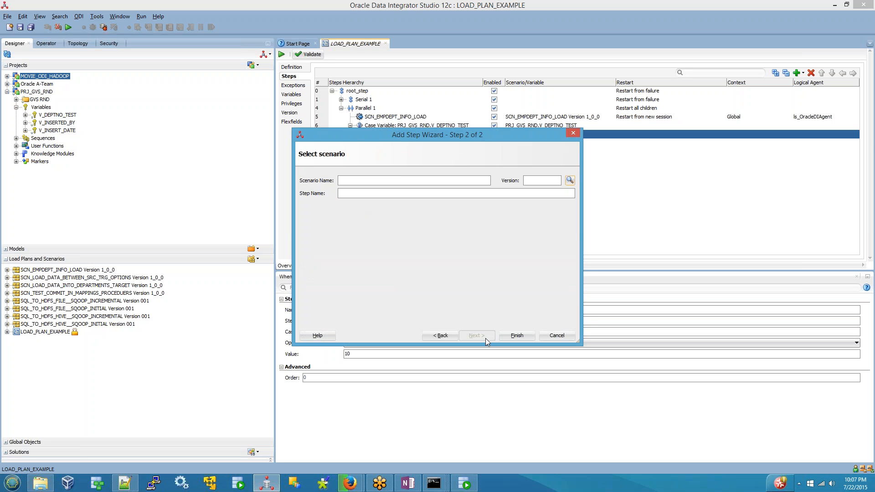
click(570, 180)
click(456, 274)
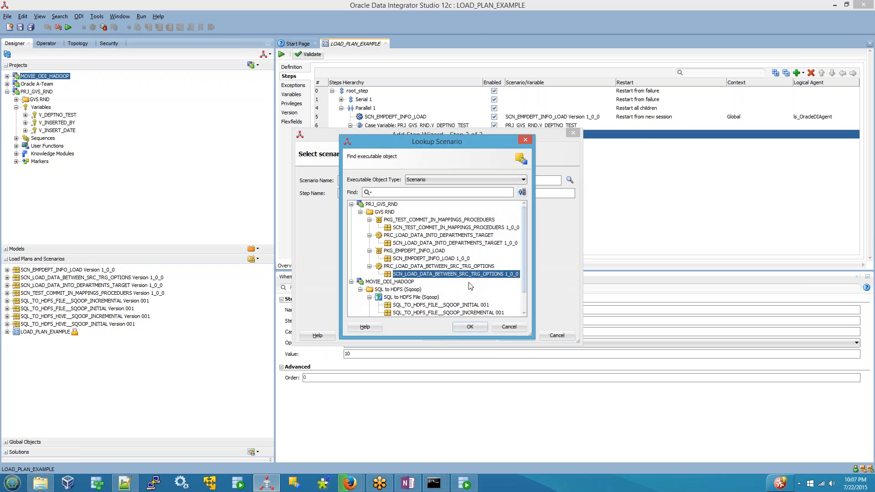
click(470, 327)
click(518, 335)
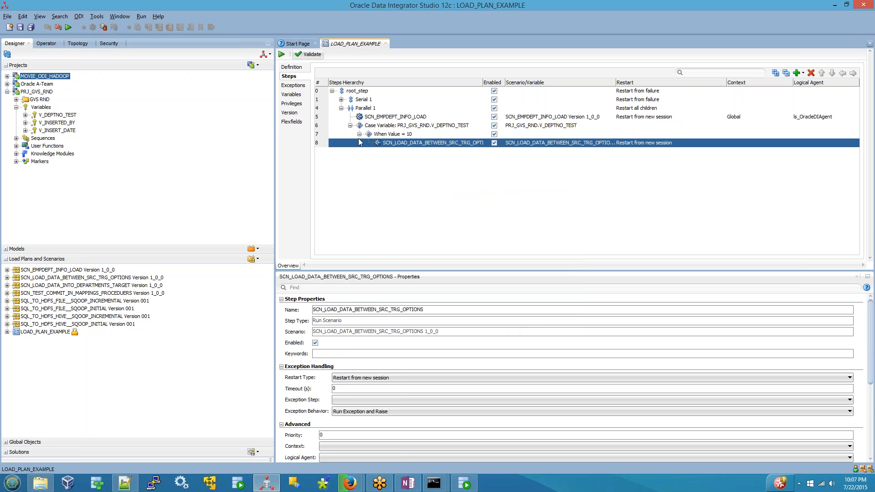
Step: Save and validate the load plan, and select the scenario step under When Value = 10
click(359, 134)
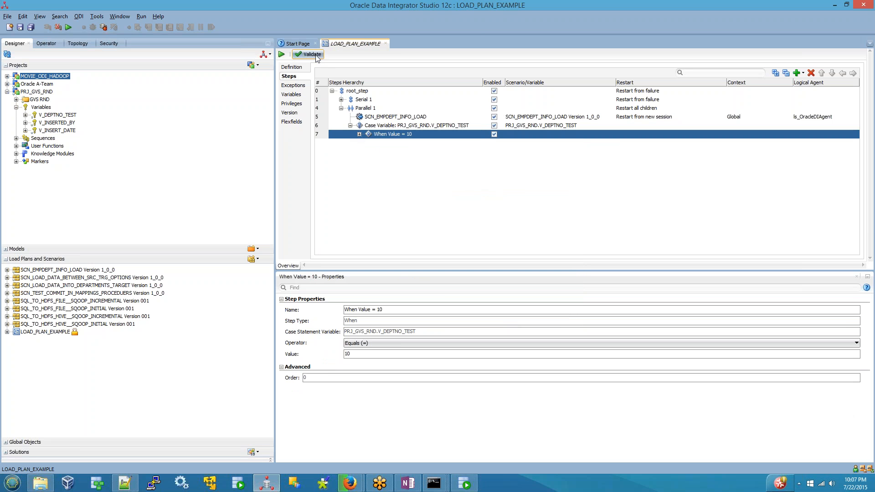
click(311, 54)
click(472, 256)
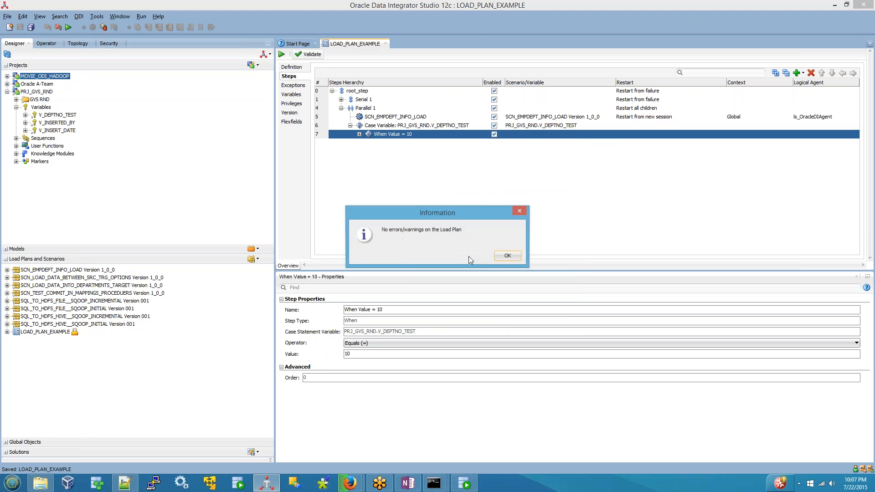
click(507, 256)
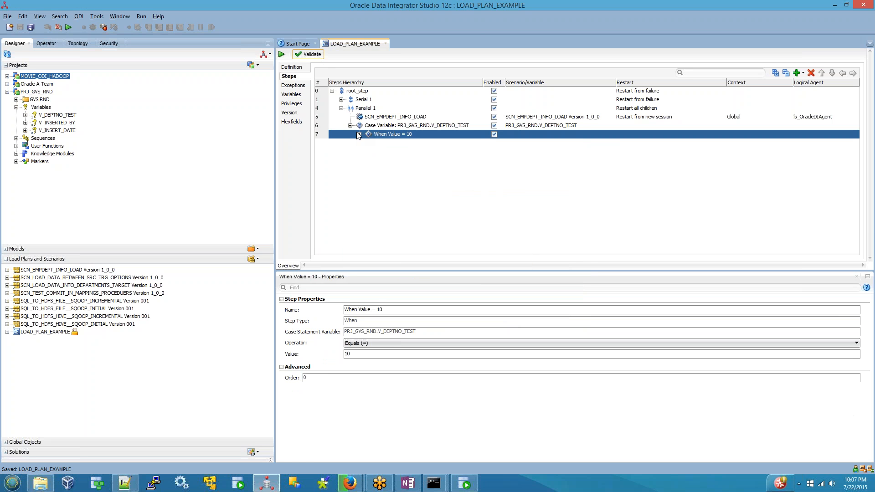
click(359, 135)
click(424, 144)
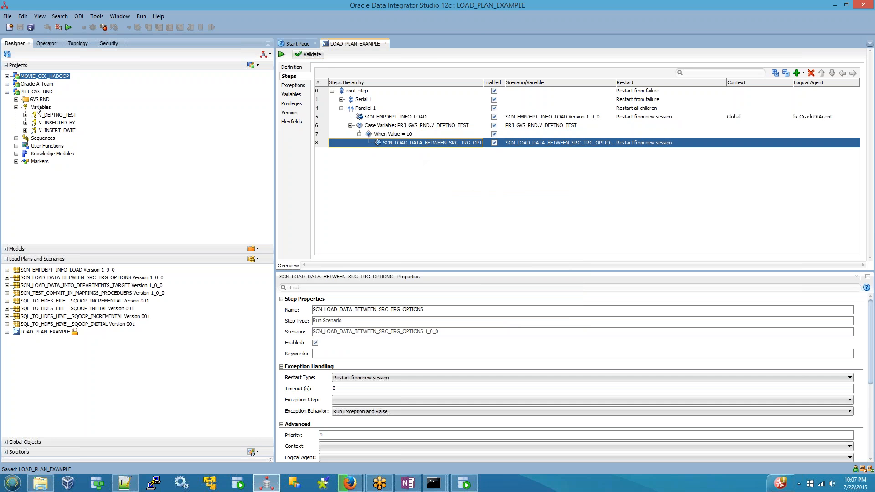
Step: Set the default value of the V_DEPTNO_TEST variable to 11 and save it
double_click(54, 117)
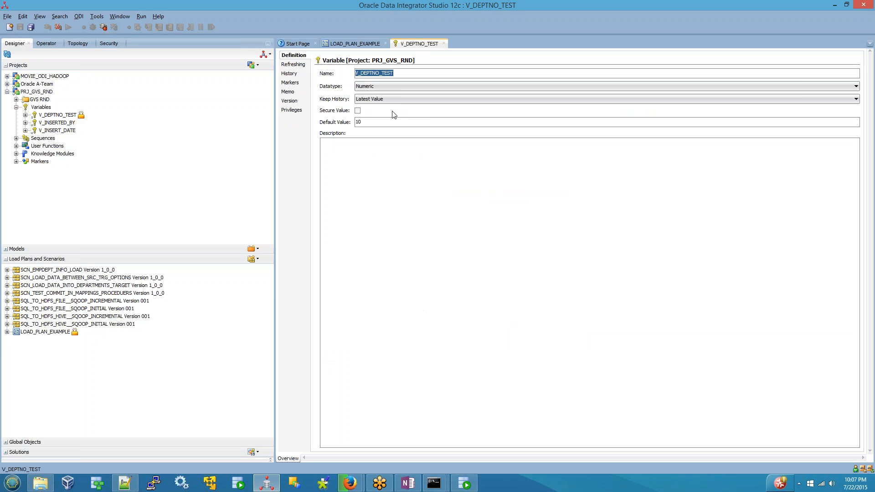
drag(378, 122, 227, 107)
text(11)
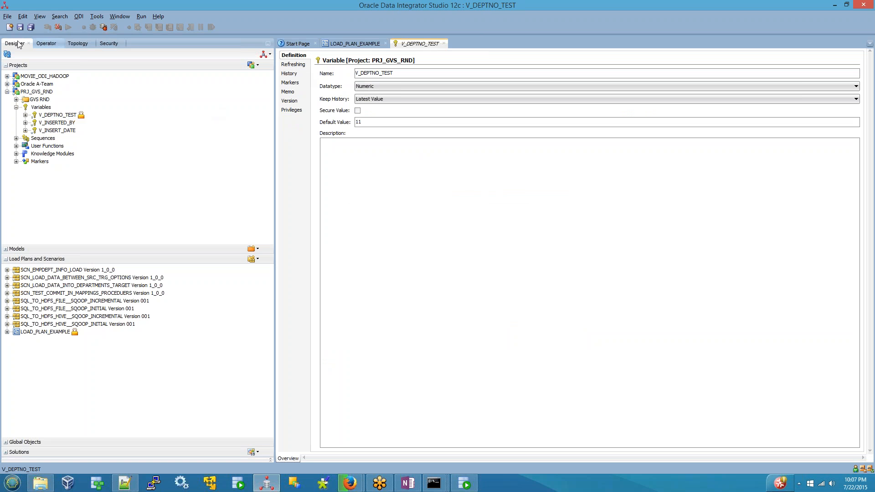
click(20, 27)
Step: Purge the Operator log of all finished sessions, with purge type All
click(46, 43)
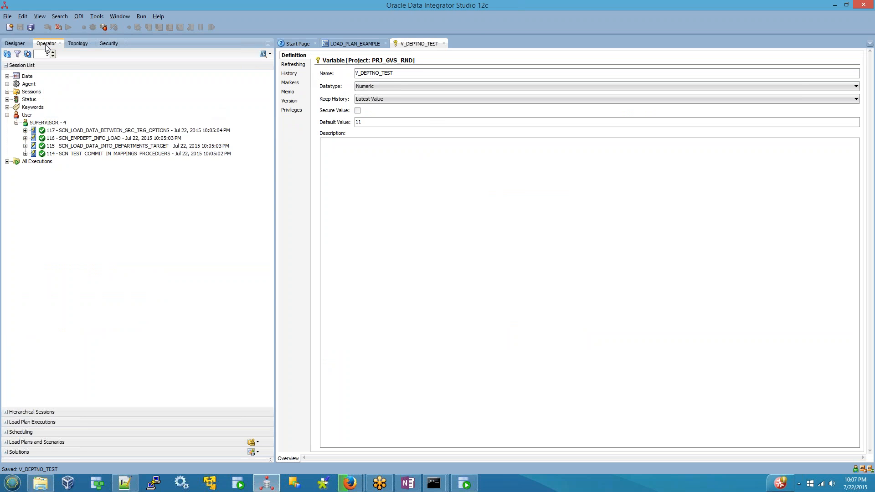
click(269, 55)
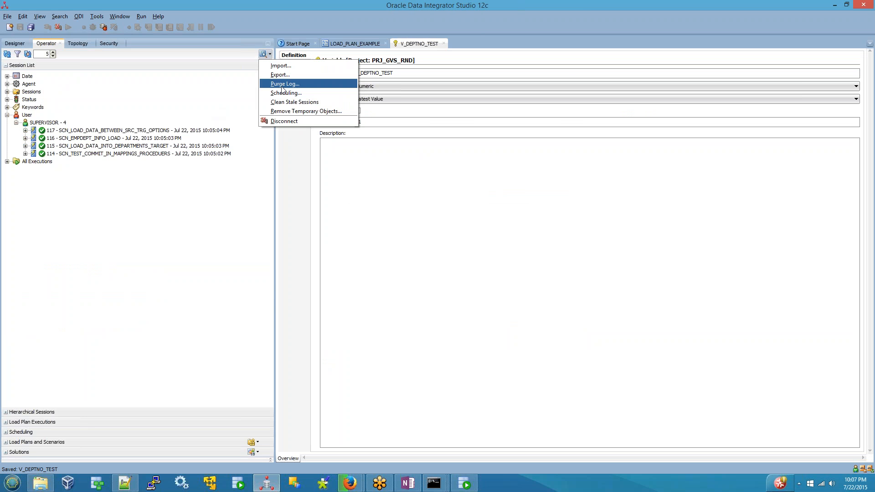
click(279, 82)
click(395, 283)
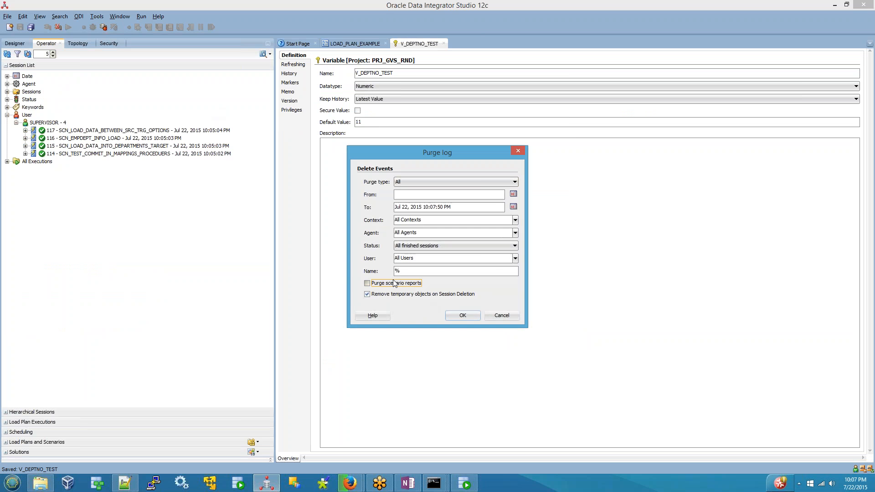
click(461, 315)
click(506, 257)
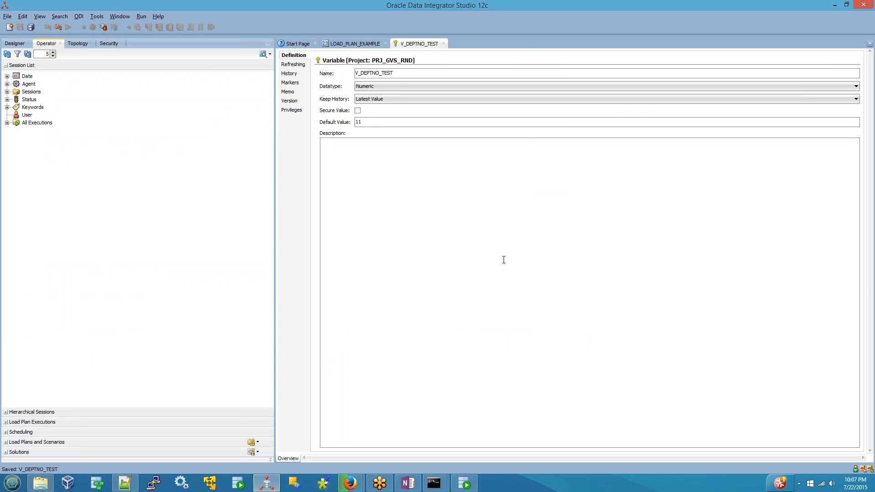
Step: Close the V_DEPTNO_TEST editor and run LOAD_PLAN_EXAMPLE in the Global context with the ls_OracleDIAgent logical agent
click(443, 43)
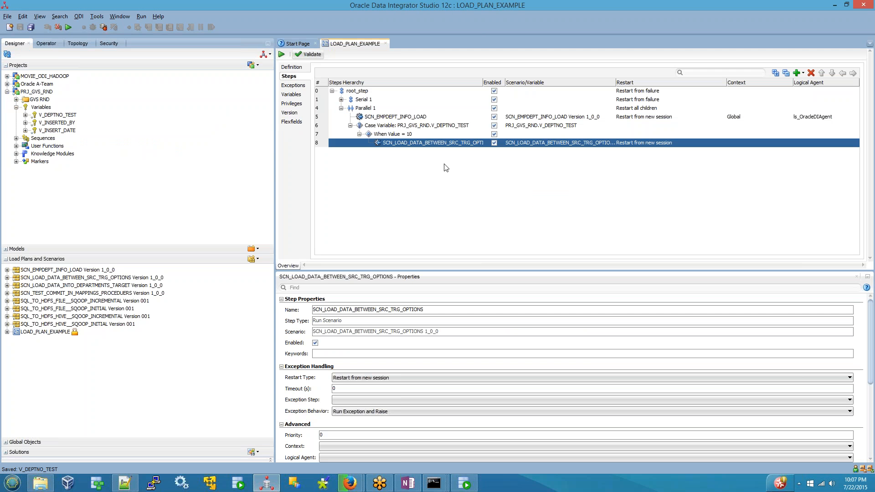
click(281, 54)
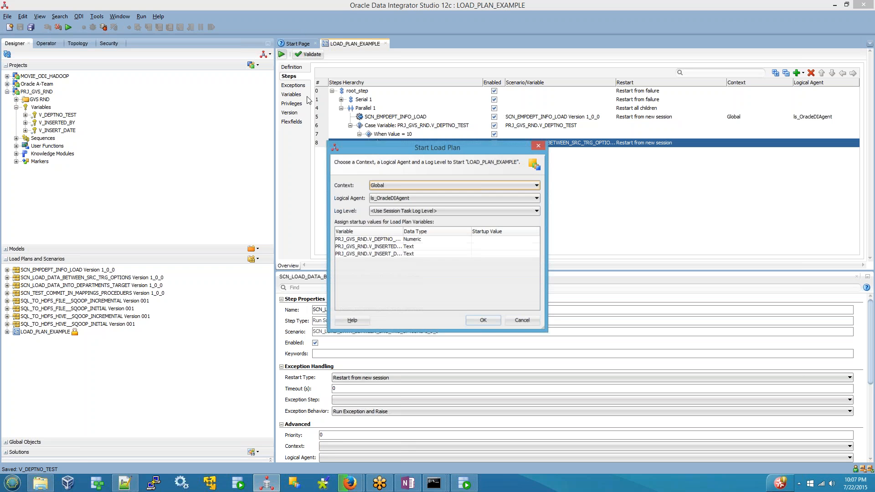
click(484, 321)
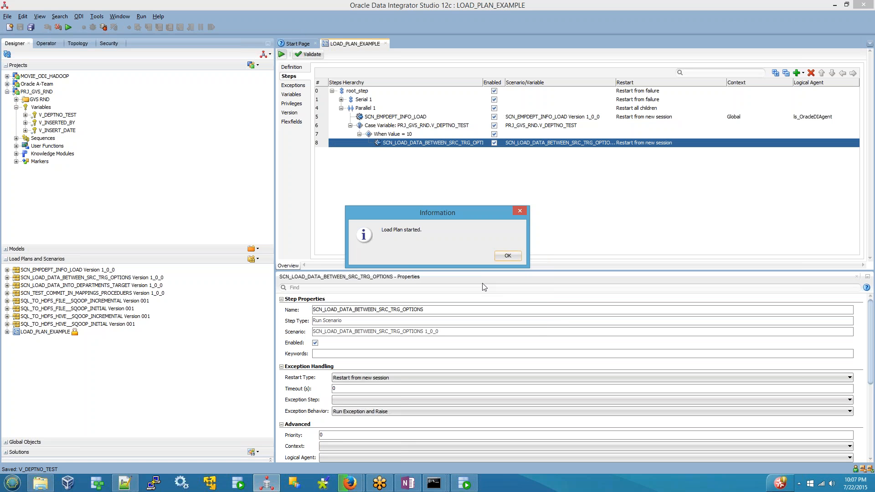
click(504, 255)
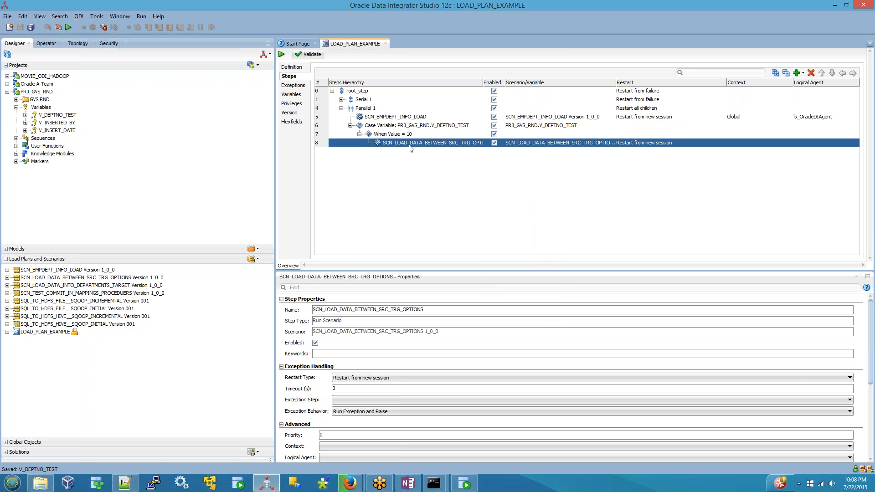
Step: Widen the Steps Hierarchy column and examine the user's sessions from the load plan run in the refreshed Operator session list
drag(483, 82, 534, 82)
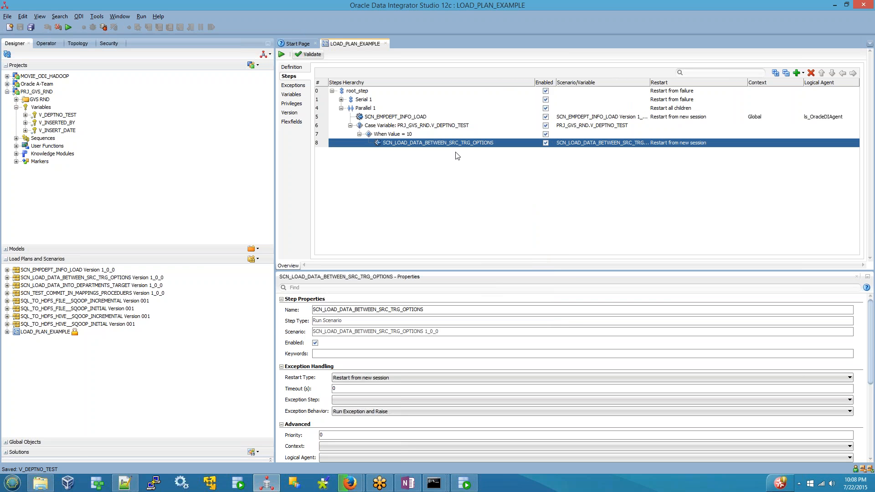
click(46, 44)
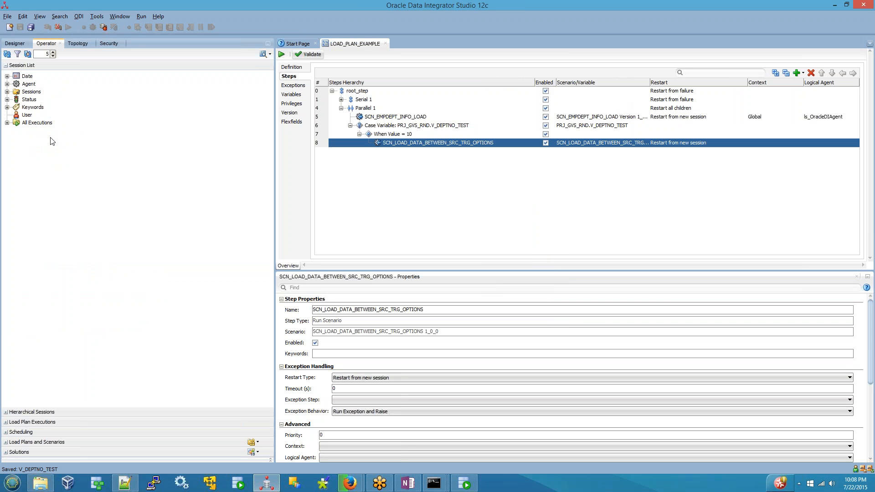
click(26, 115)
click(7, 55)
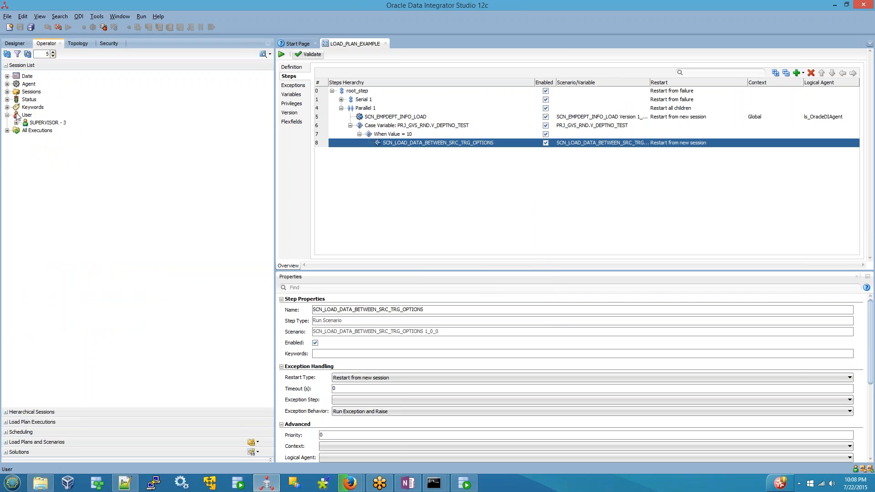
click(17, 123)
click(96, 130)
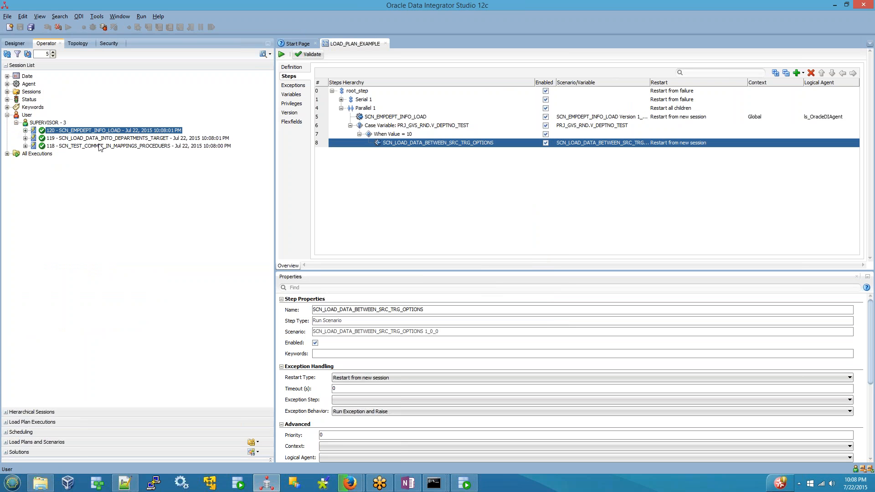
shift+click(103, 146)
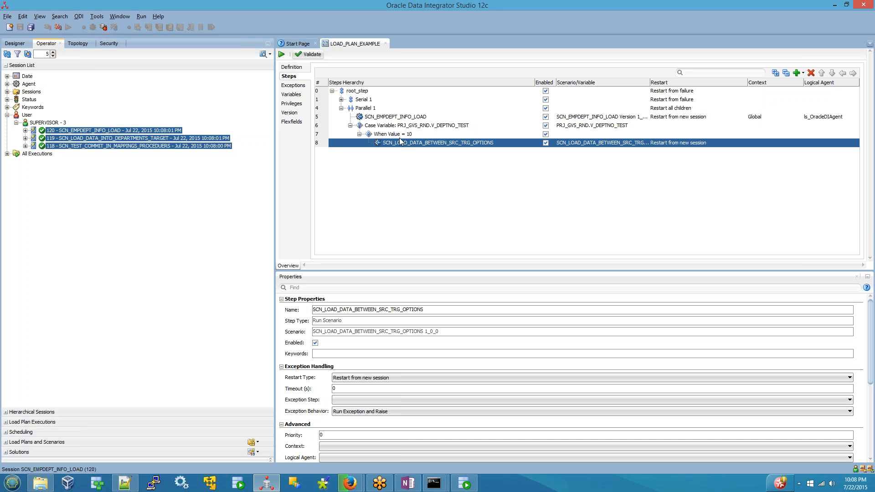
Step: Switch to OneNote and add the heading "Agents:" with a dashed underline at the end of the ODI INTRODUCTION page
click(408, 483)
scroll(125, 399, down, 3)
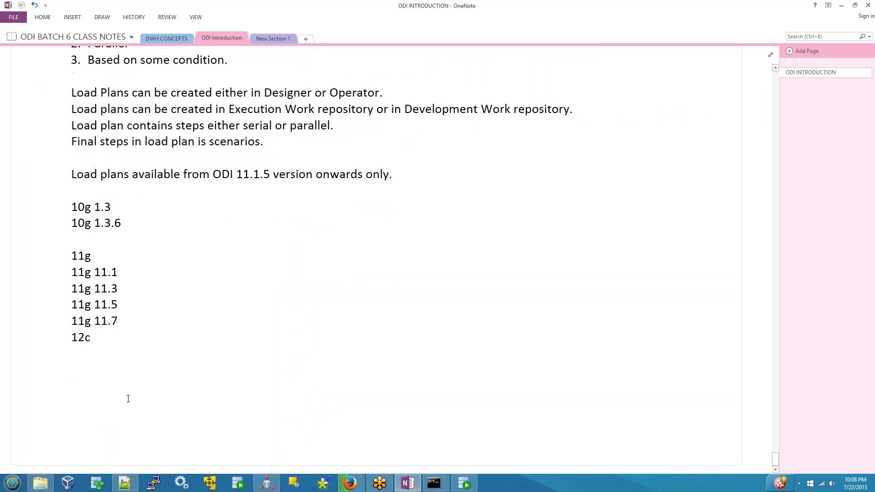
text(Agents:)
key(Return)
text(----------)
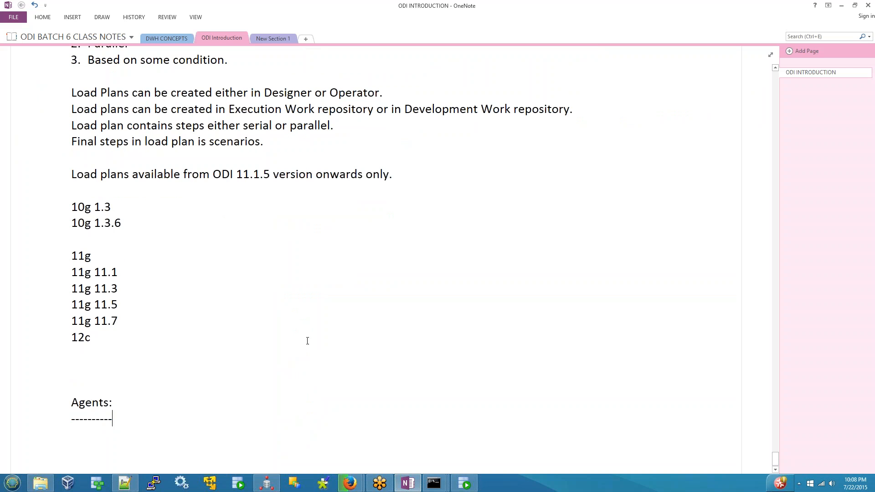
Step: Review the Remaining Topics list in the notes, highlighting the Load Plans and Agents Introductions entries
click(267, 481)
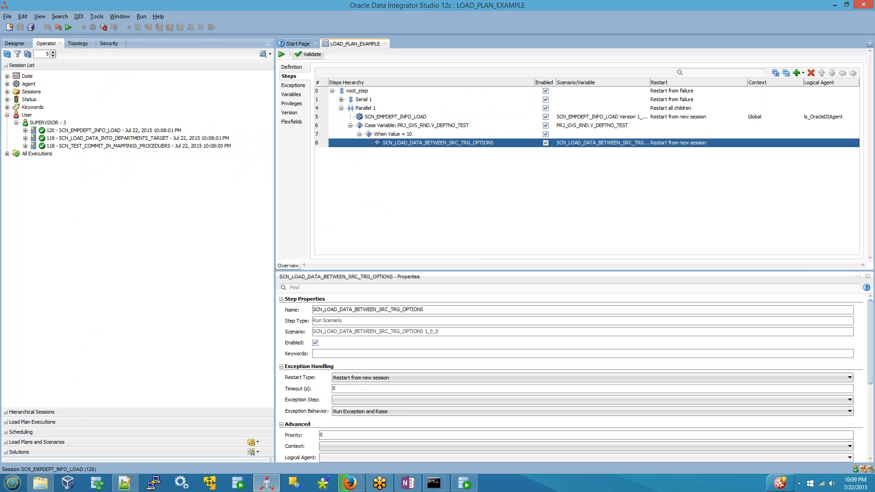
click(410, 485)
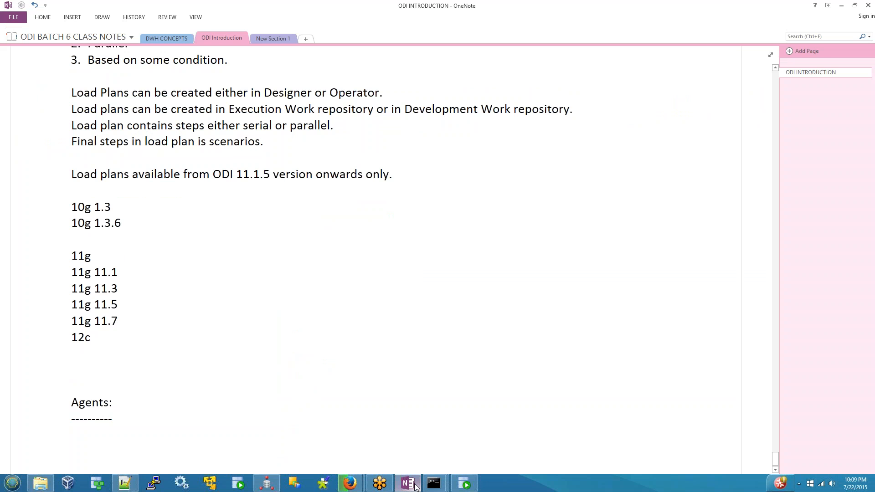
scroll(205, 238, up, 6)
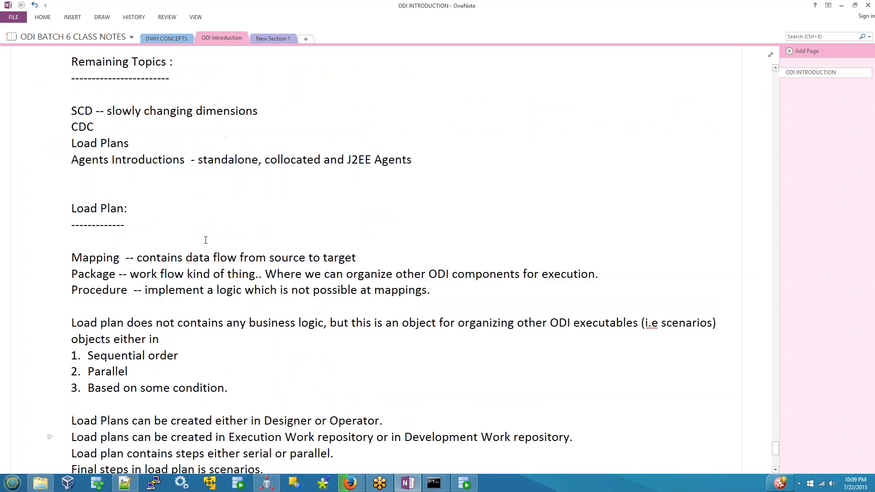
scroll(206, 240, up, 3)
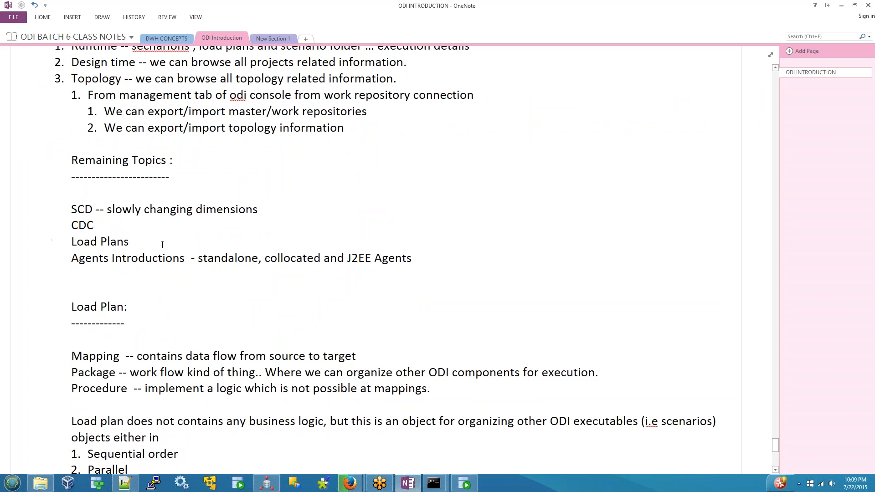
triple_click(108, 240)
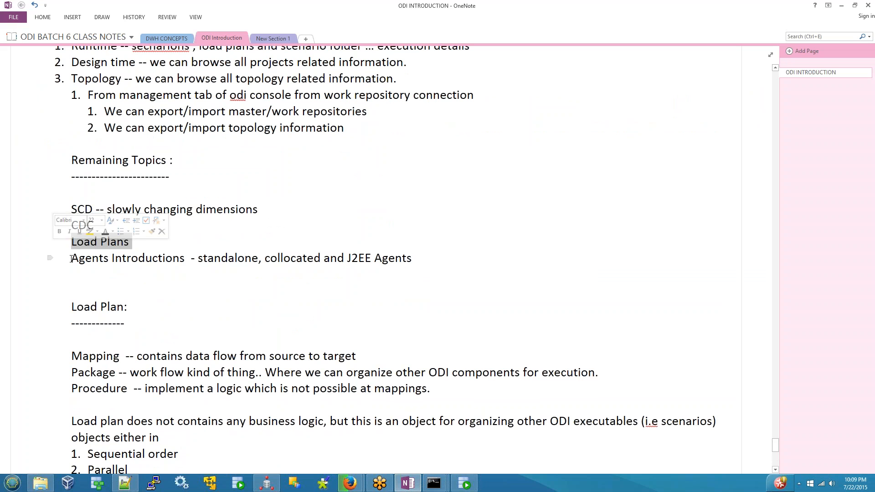
drag(72, 258, 106, 266)
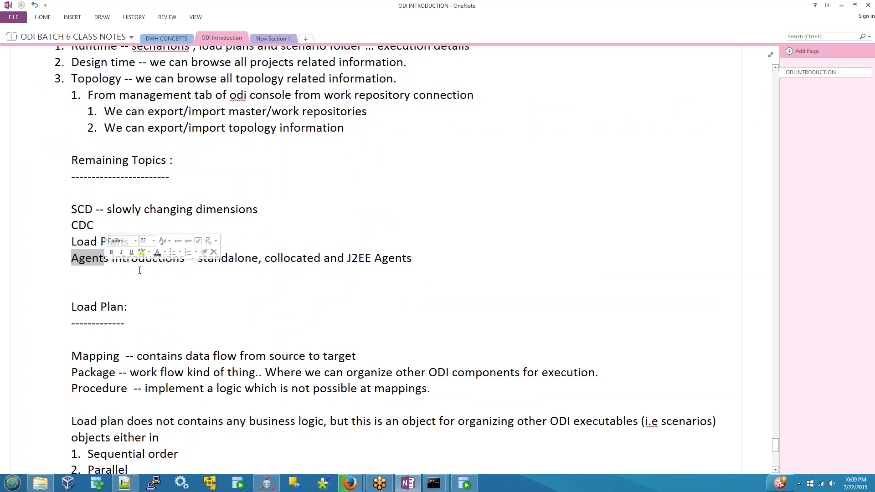
Step: Write "It is a runtime component, responsible for execution of ODI scenarios." under the Agents heading
scroll(139, 269, down, 2)
scroll(139, 269, down, 10)
click(126, 423)
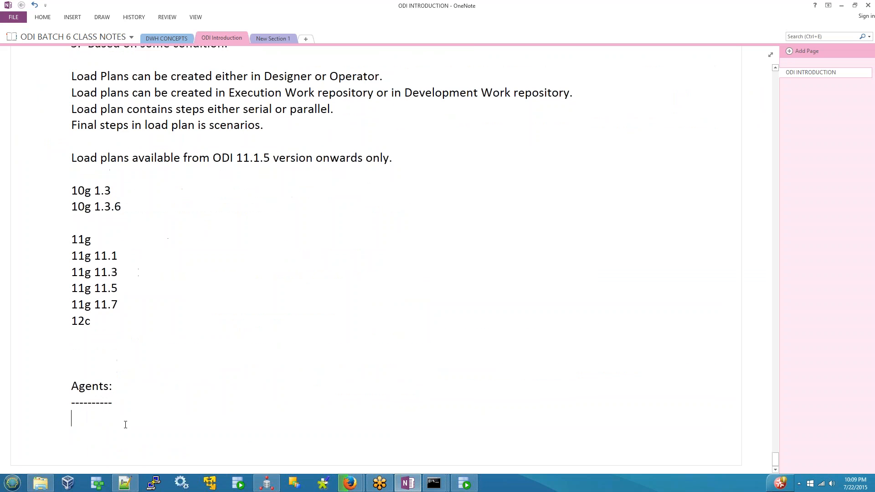
key(Return)
text(It sis)
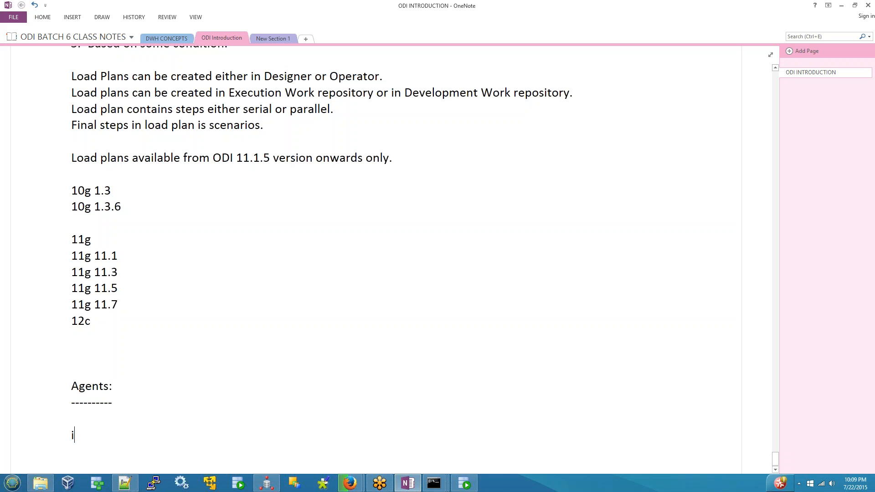
key(BackSpace)
key(BackSpace)
key(BackSpace)
text(is a runtime )
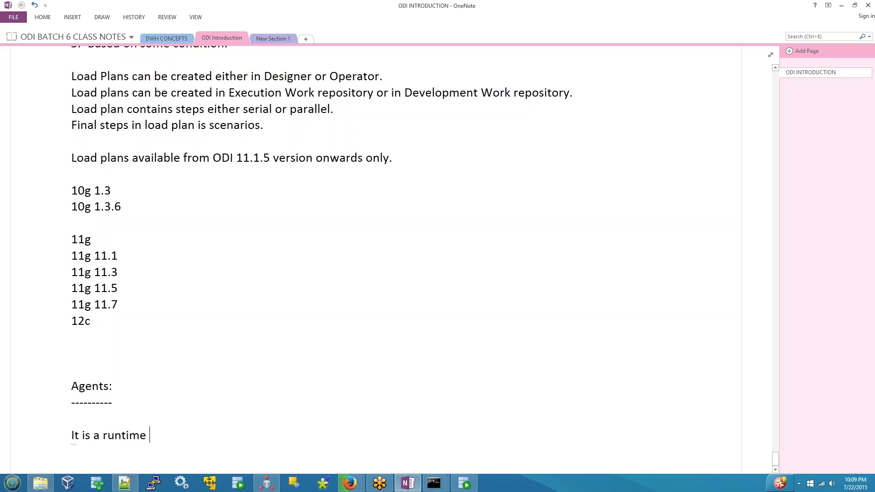
text(component,)
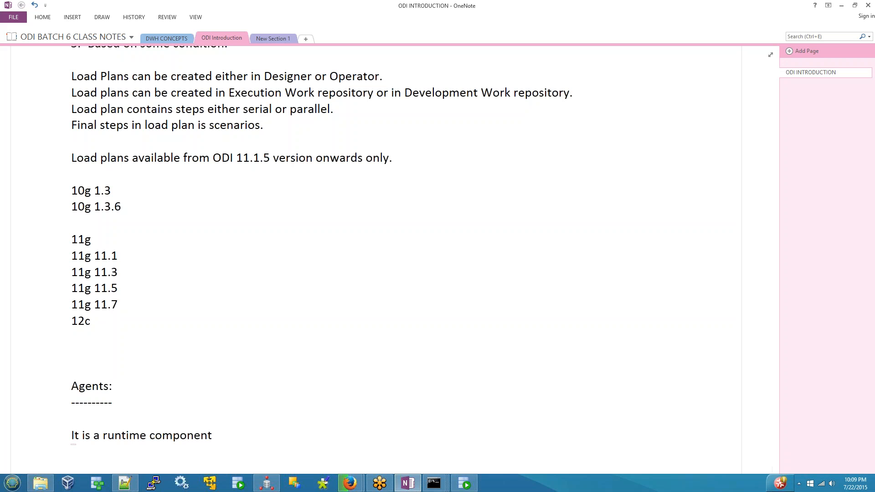
key(BackSpace)
text(, responsible for)
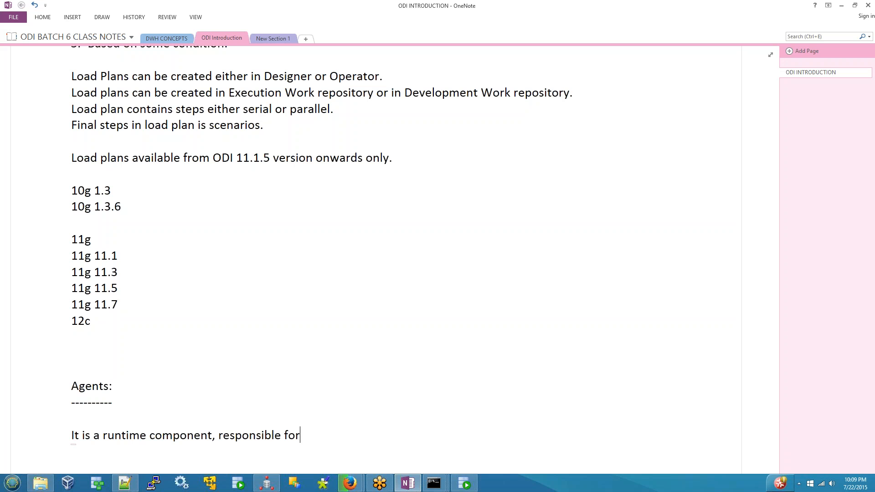
text( execution of ODIscenrio)
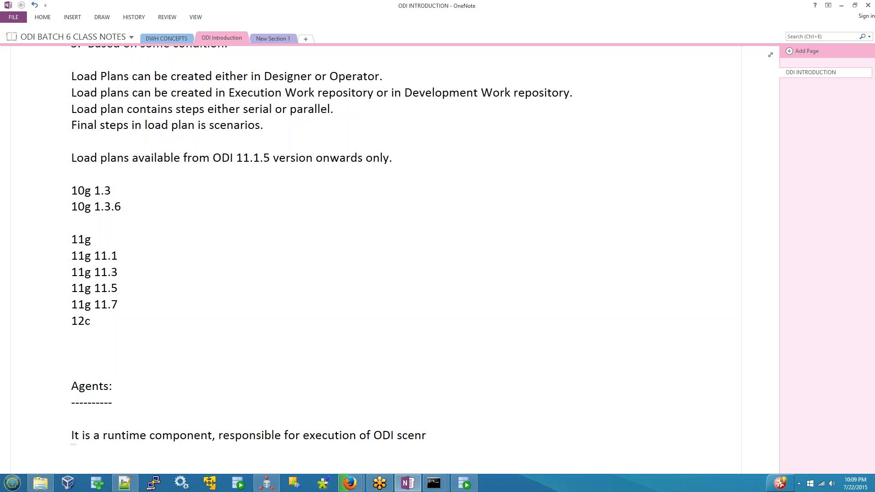
key(BackSpace)
key(BackSpace)
key(BackSpace)
text(arios.)
Step: Highlight the agent definition sentence for review and add a blank line below it
scroll(424, 259, down, 1)
key(Home)
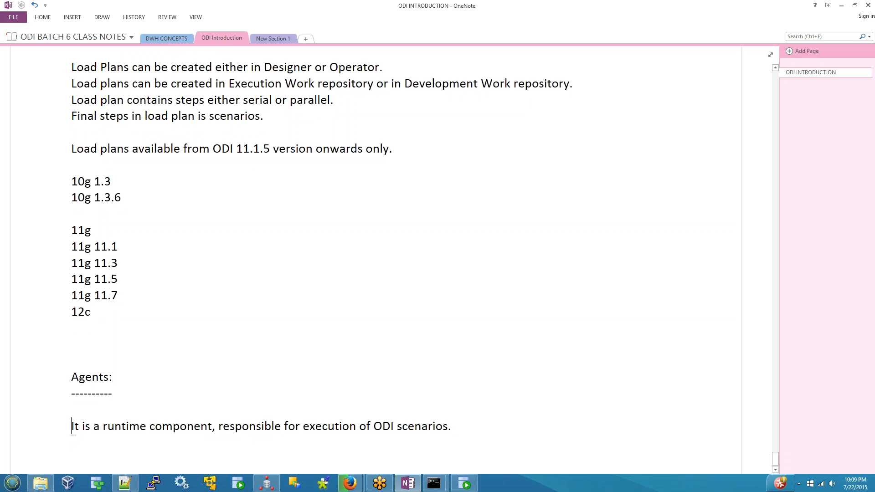
key(shift+End)
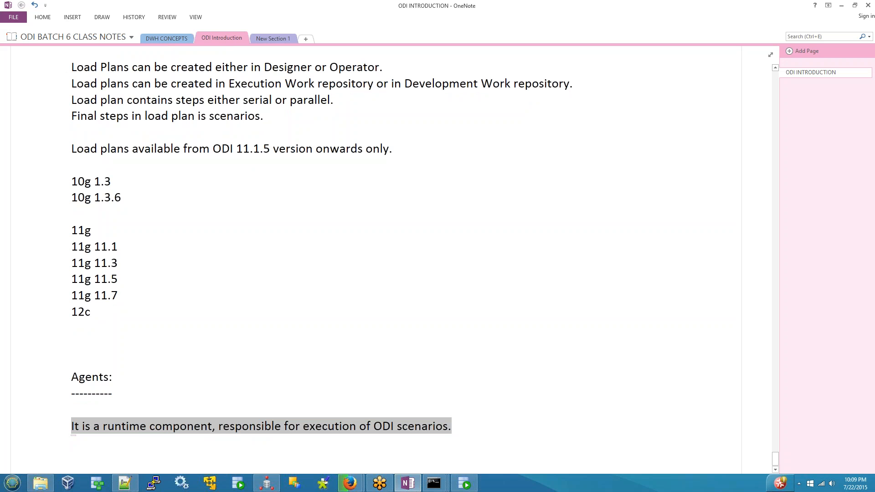
key(Right)
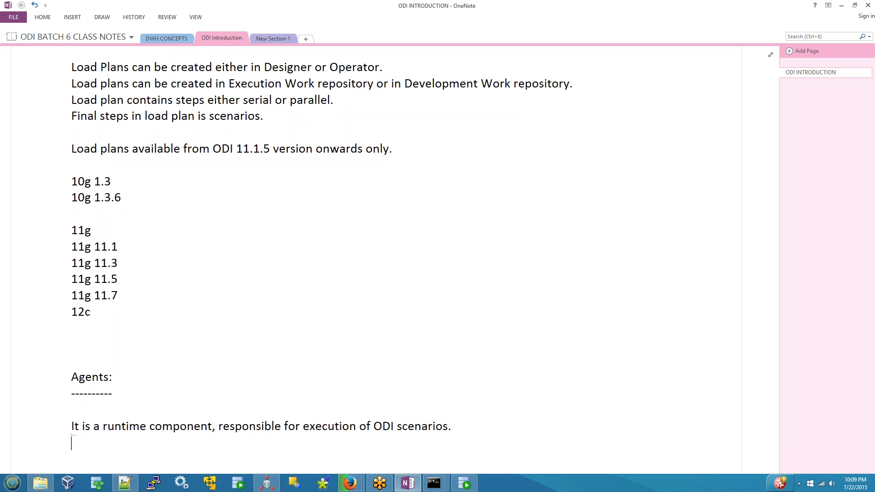
key(Up)
key(shift+End)
key(Right)
key(Return)
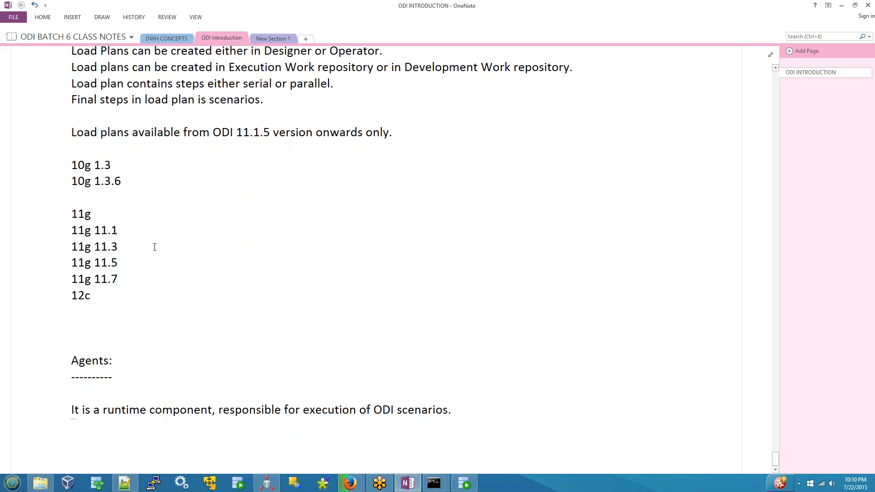
Step: Switch to Oracle Data Integrator Studio and start LOAD_PLAN_EXAMPLE in the Global context with the ls_OracleDIAgent logical agent
click(266, 483)
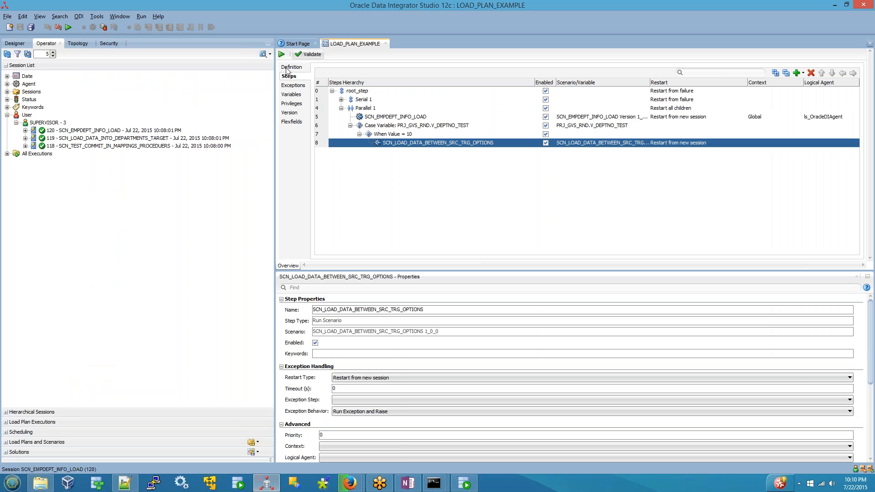
click(281, 55)
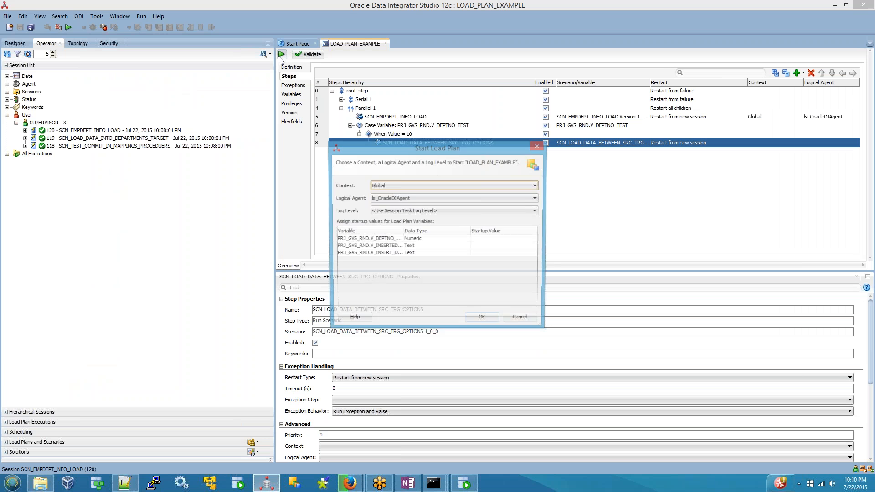
click(390, 200)
click(390, 200)
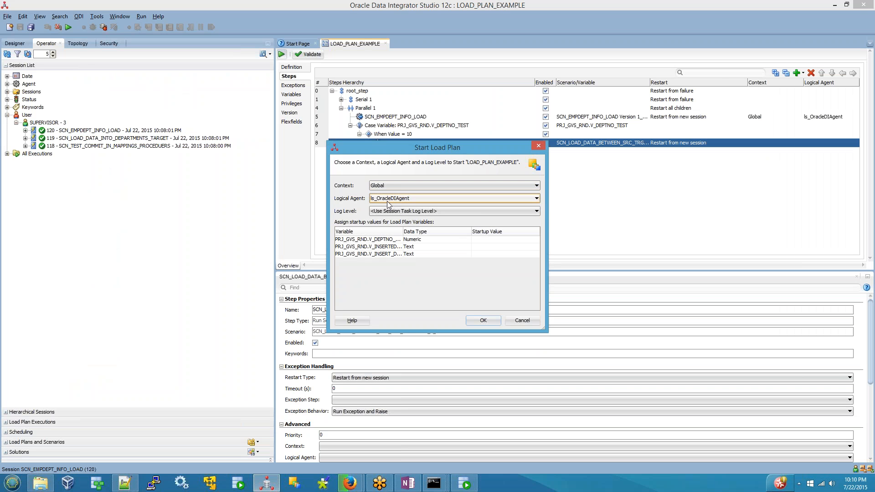
click(483, 320)
Step: Open the ls_OracleDIAgent logical agent in Topology and inspect the physical agent choices for Global, keeping OracleDIAgent
click(77, 43)
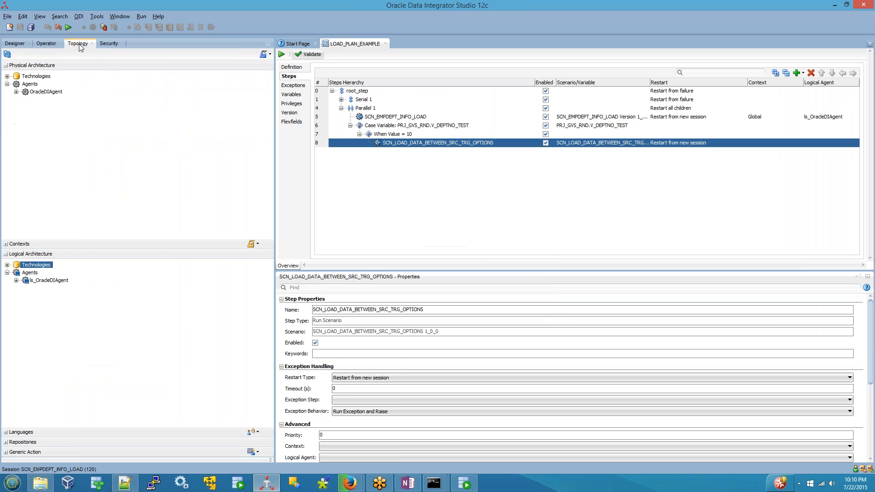
double_click(47, 281)
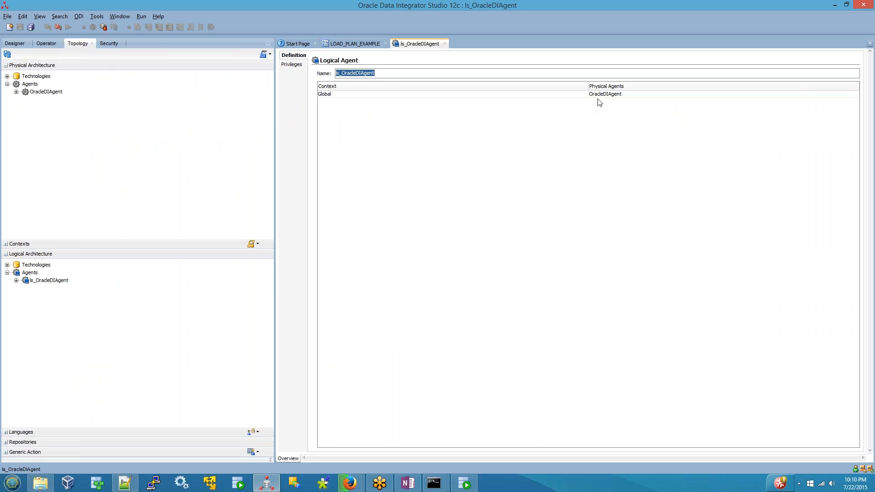
click(601, 94)
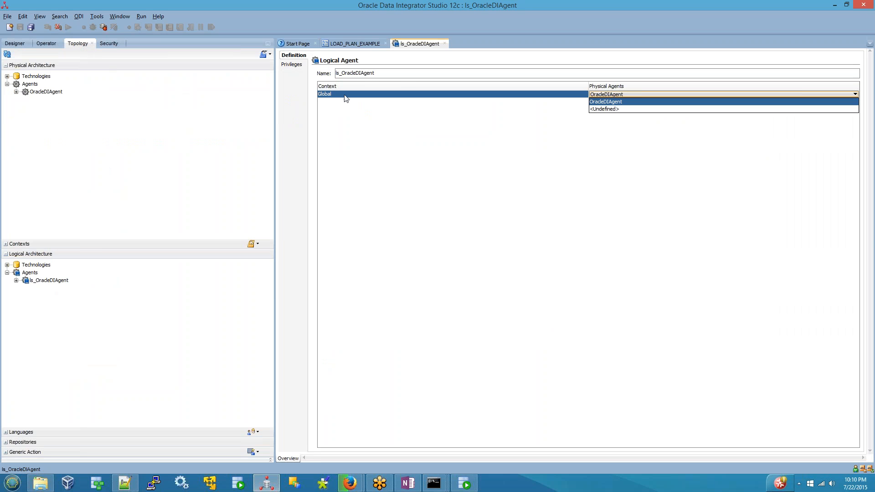
click(596, 103)
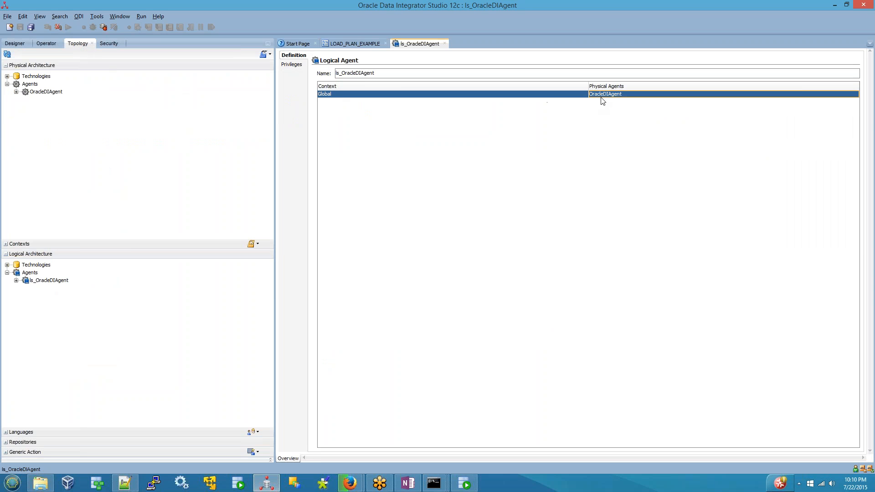
Step: Review the OracleDIAgent physical agent's host, port and maximum number of sessions, and close both agent editors
click(48, 93)
double_click(49, 93)
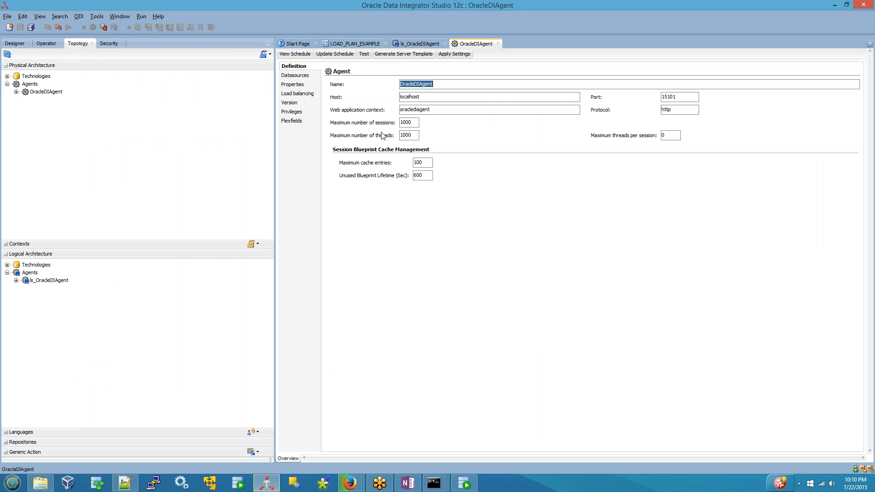
drag(430, 97, 379, 96)
drag(678, 97, 564, 95)
click(405, 122)
double_click(405, 122)
click(499, 44)
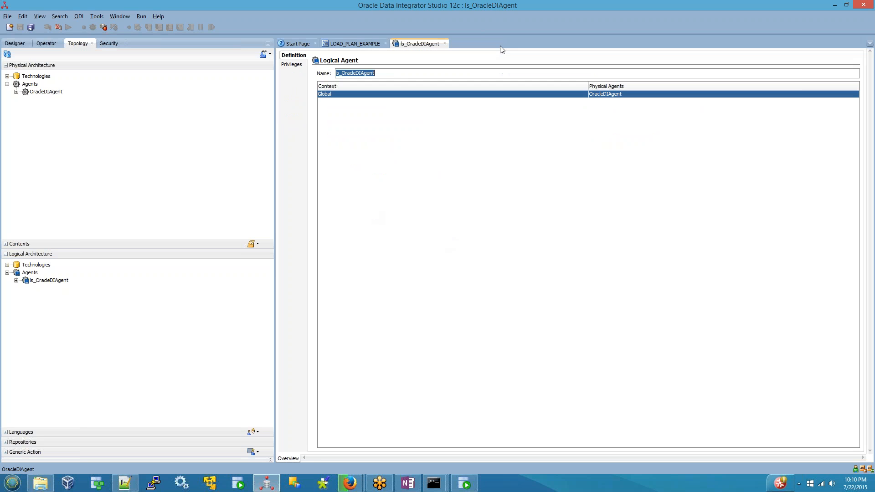
click(444, 44)
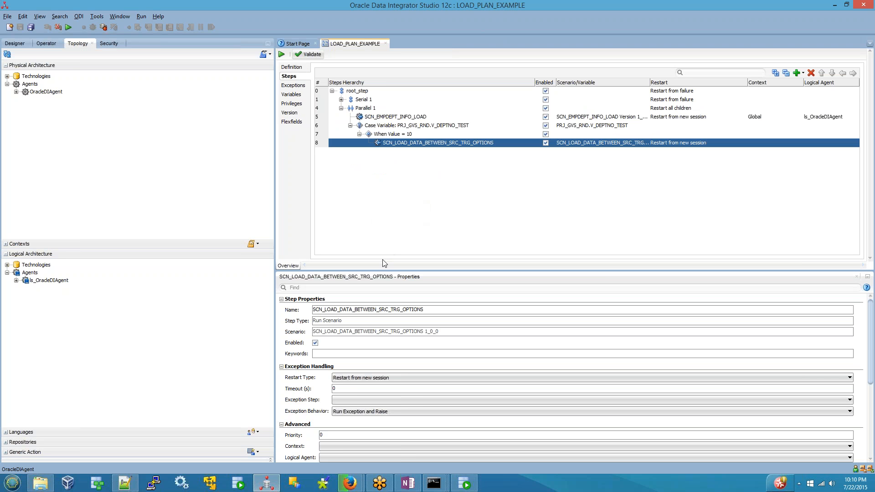
Step: Reopen the OracleDIAgent physical agent's definition and highlight its maximum number of sessions
double_click(46, 91)
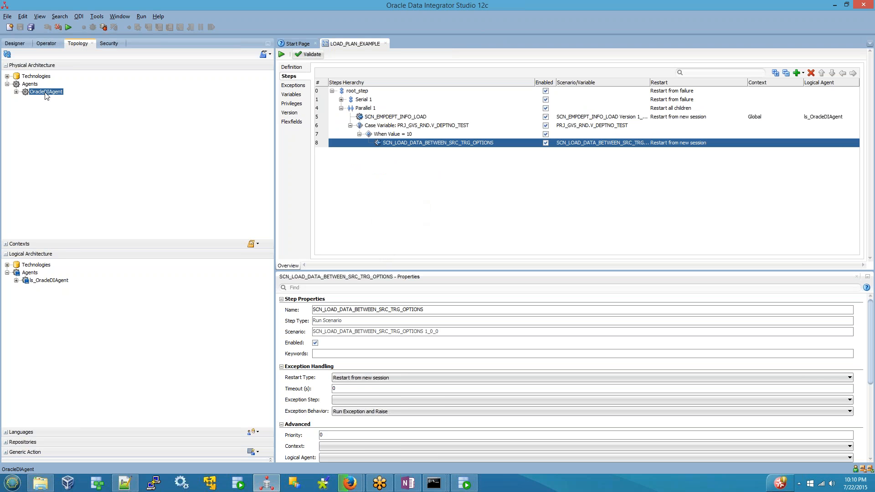
drag(414, 122, 376, 120)
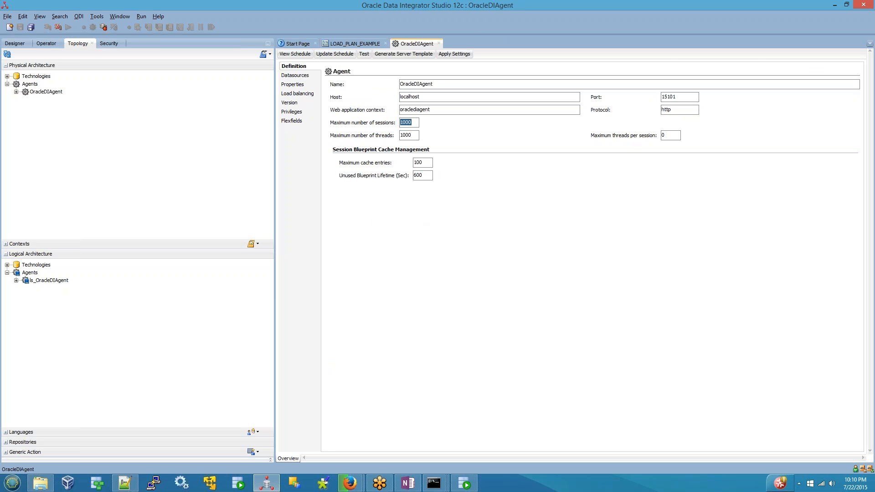
Step: Try a value of 100 for OracleDIAgent's maximum sessions and maximum threads, and close its editor without saving
text(100)
key(Tab)
text(100)
key(Tab)
click(439, 43)
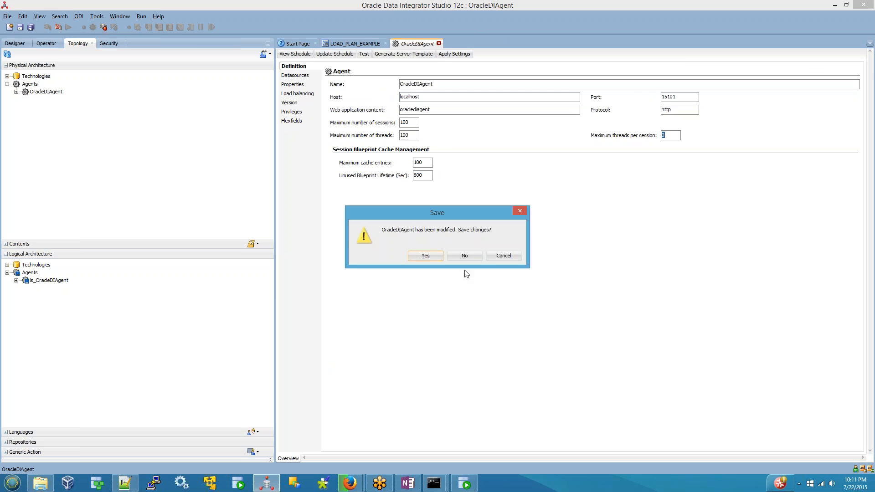
click(467, 258)
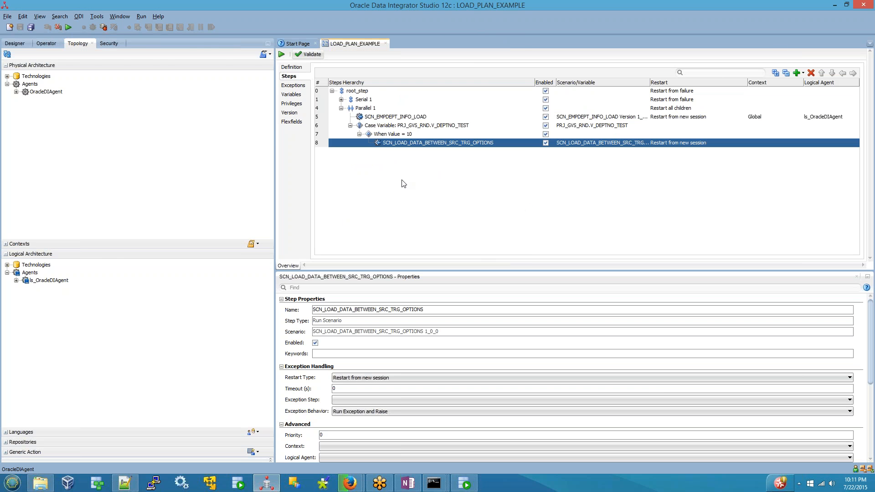
Step: Switch to OneNote and highlight the Agents heading in the class notes
click(408, 484)
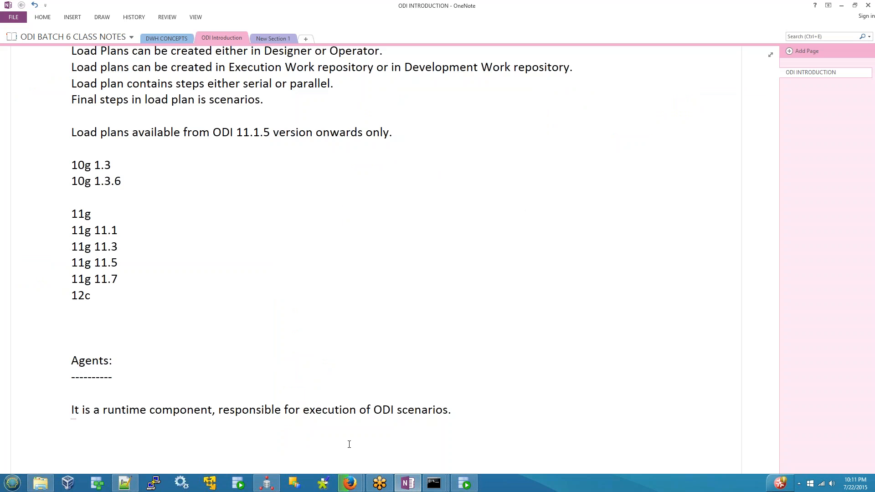
double_click(90, 360)
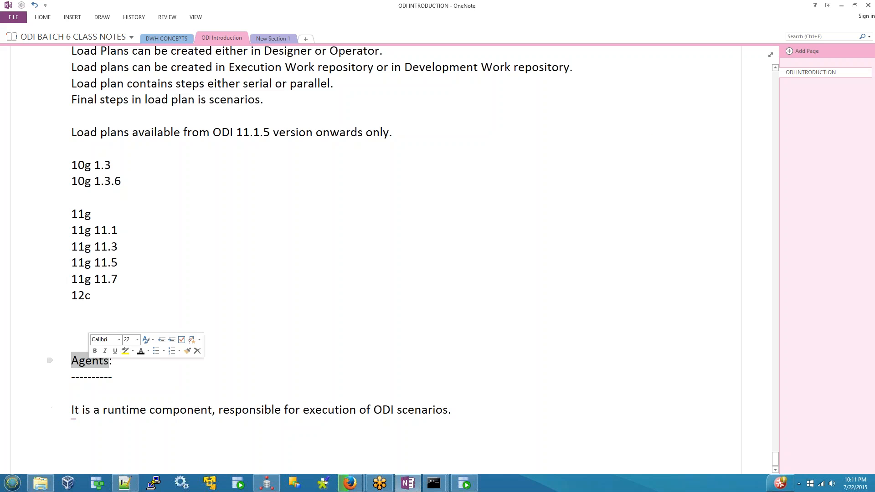
Step: Switch to Oracle Data Integrator Studio, close LOAD_PLAN_EXAMPLE, and list the mappings of the GVS RND folder in Designer
click(266, 484)
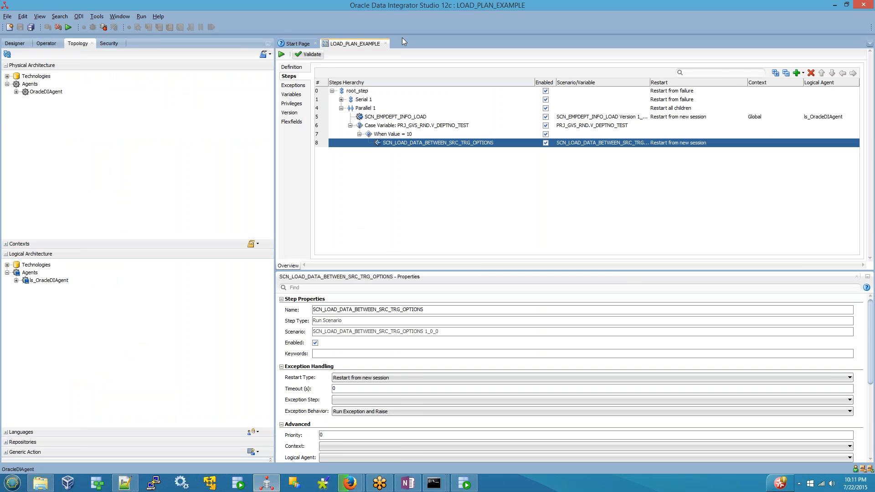
click(385, 43)
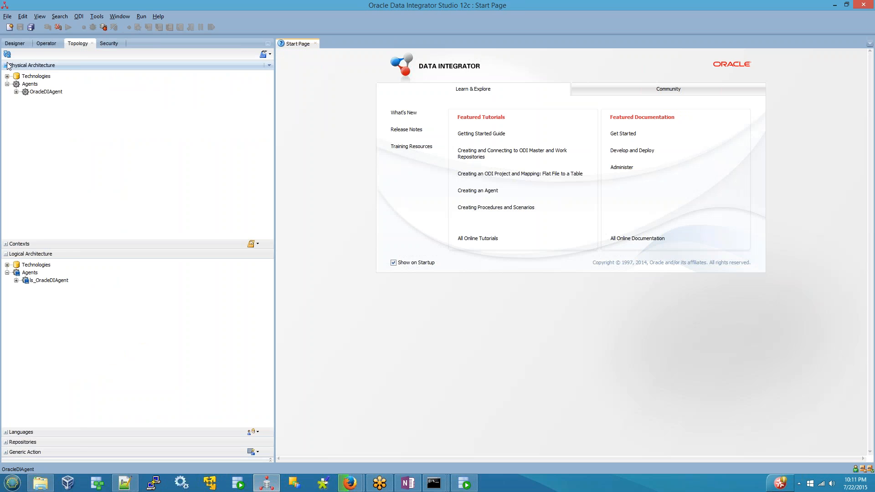
click(16, 44)
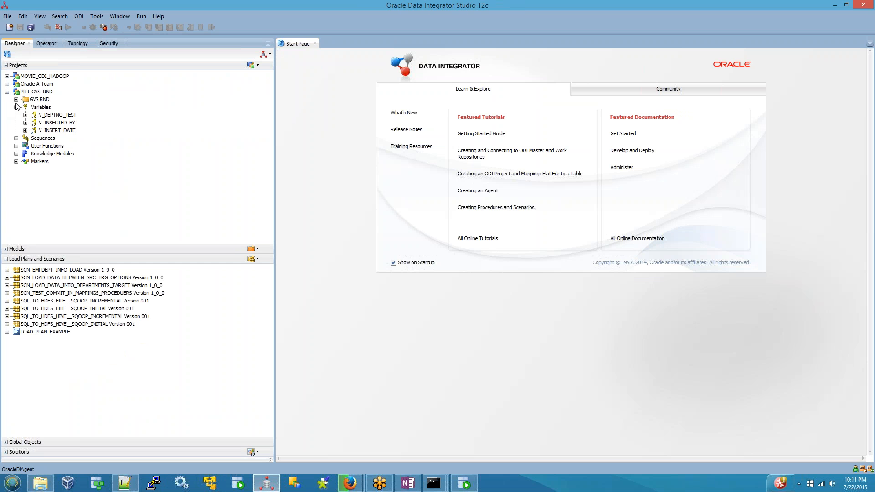
click(16, 99)
click(25, 115)
click(25, 115)
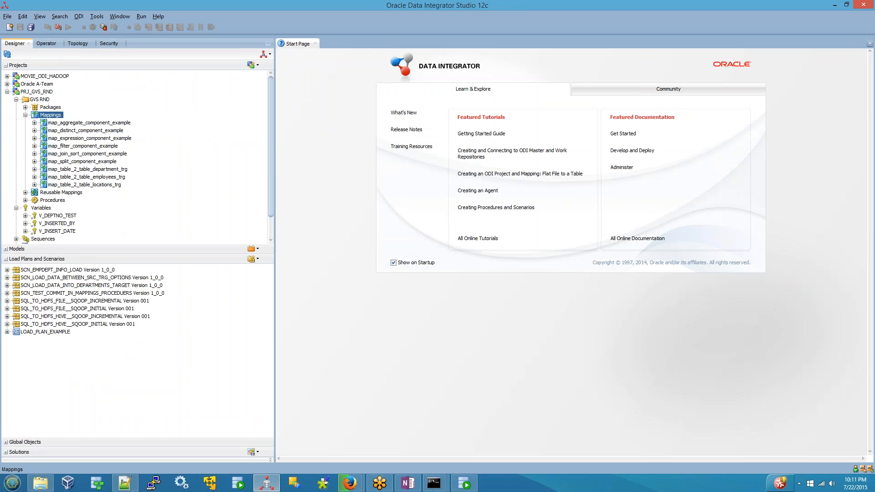
Step: Run map_aggregate_component_example in the Global context with the Physical mapping design, the ls_OracleDIAgent logical agent and log level 5
right_click(84, 125)
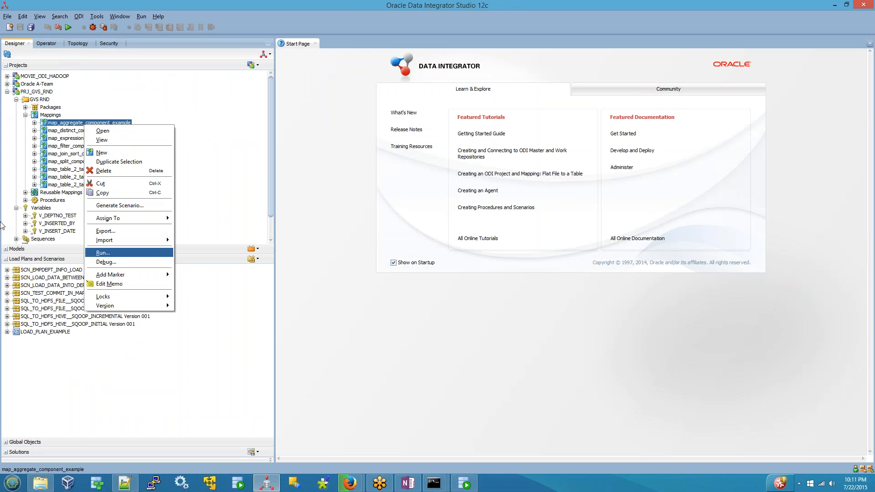
click(117, 254)
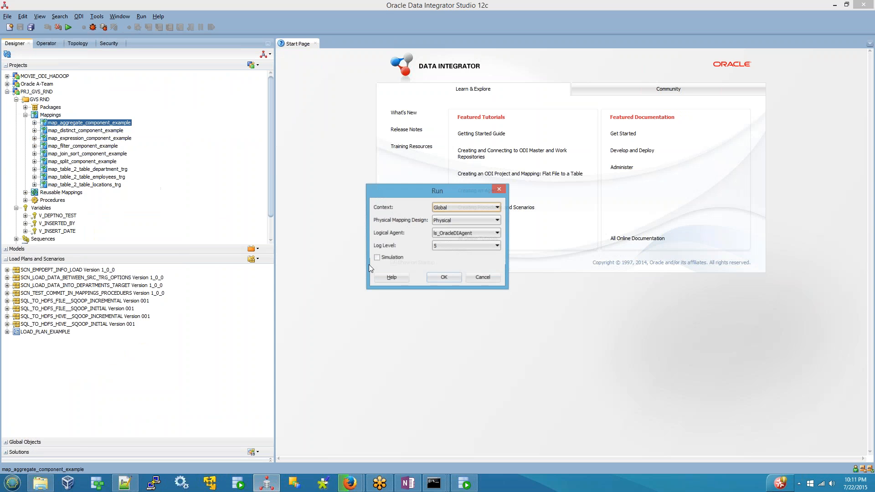
click(439, 207)
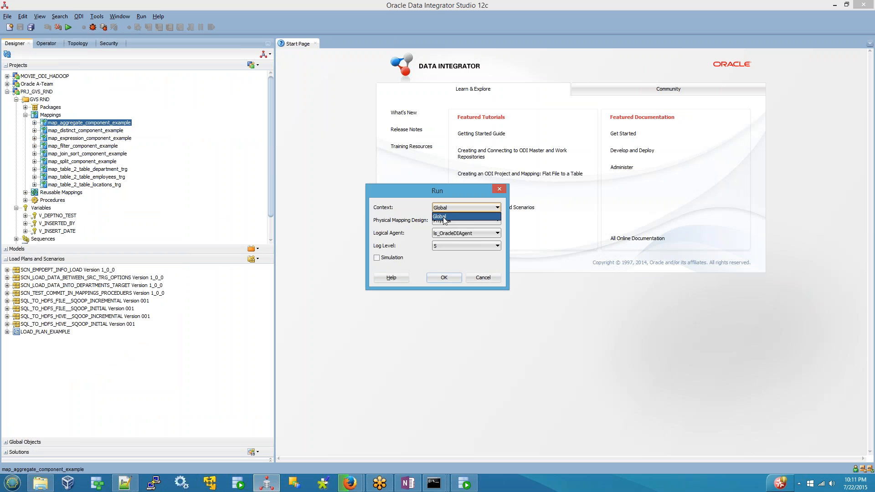
click(444, 221)
click(443, 233)
click(440, 240)
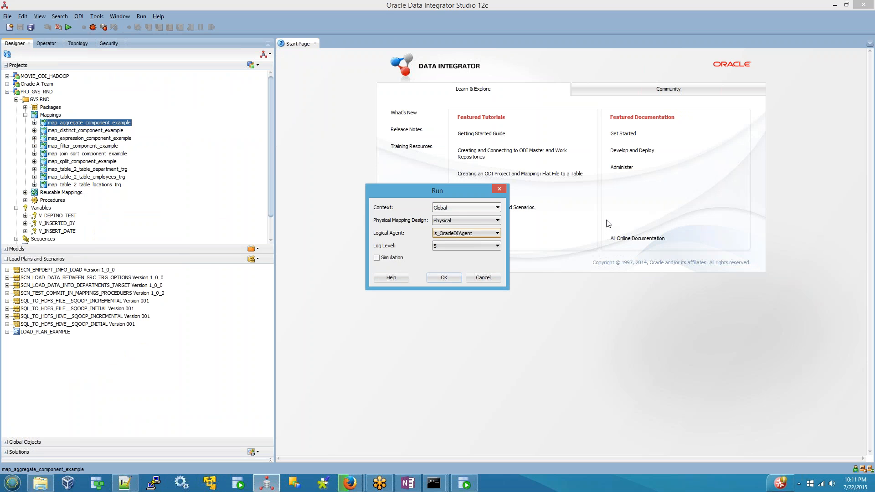
click(472, 220)
click(450, 230)
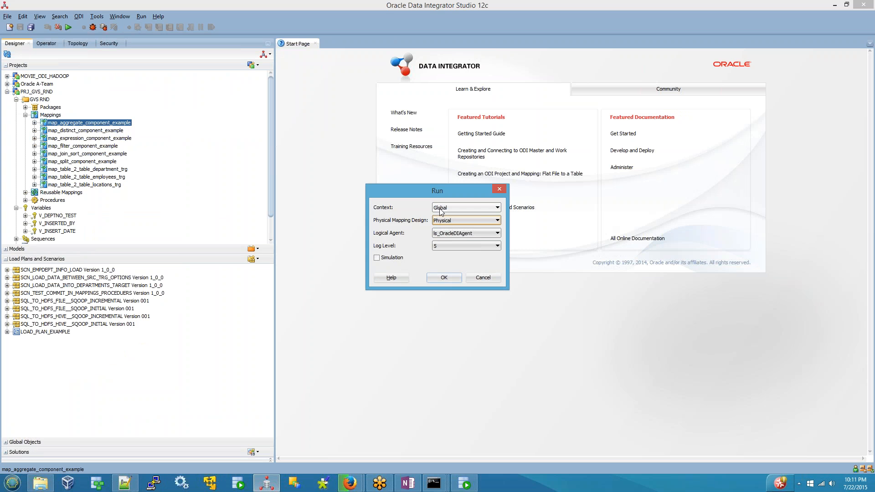
click(450, 282)
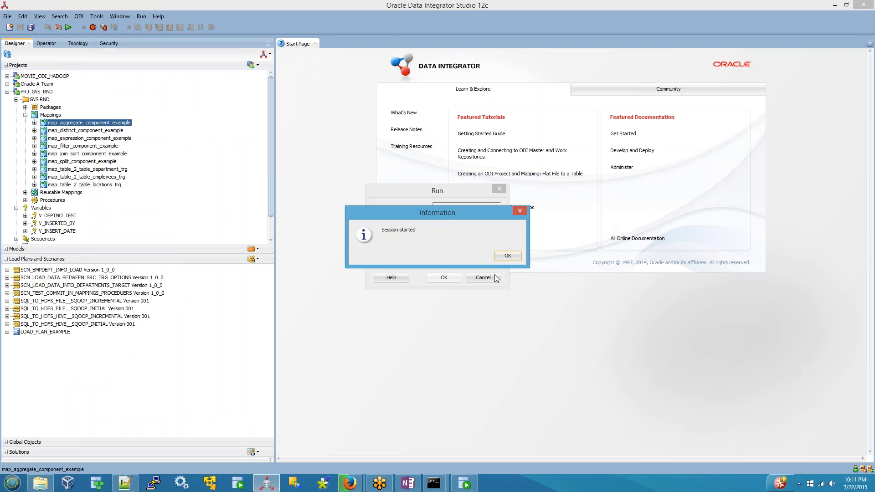
click(518, 259)
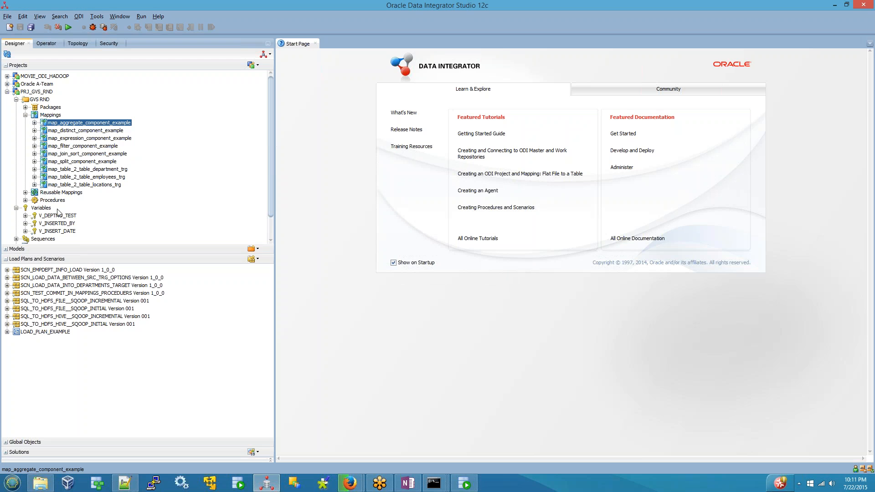
Step: Refresh the Operator session list and expand the new map_aggregate_component_example session down to its MAP_CLEANUP tasks
click(45, 44)
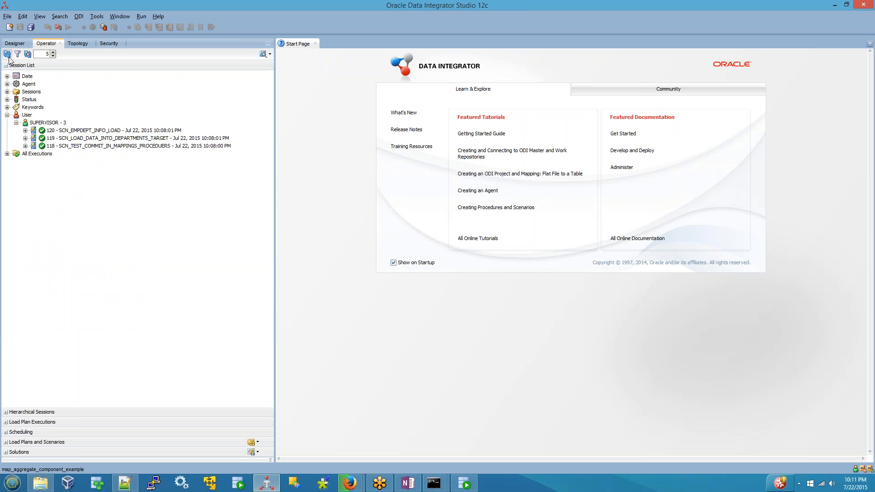
click(69, 131)
click(26, 130)
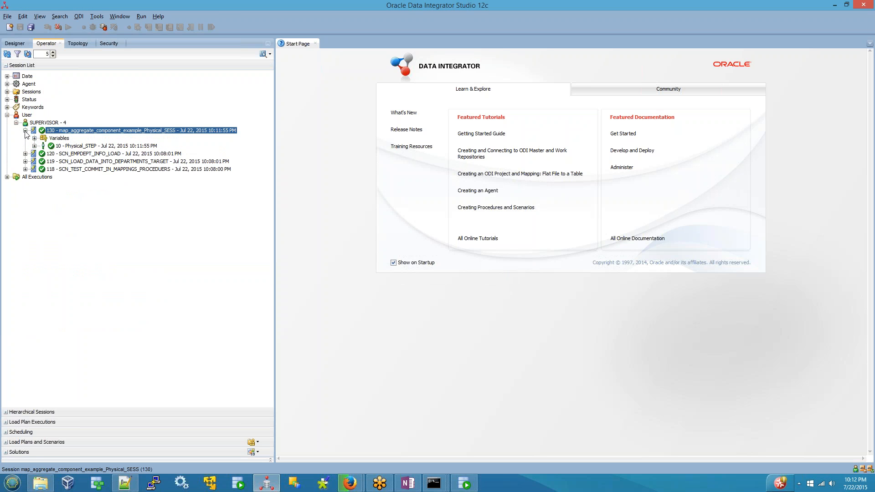
click(35, 146)
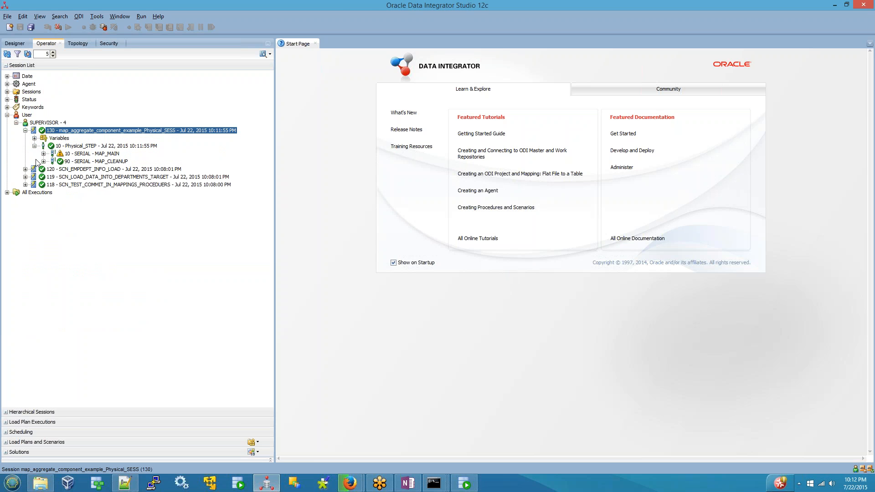
click(44, 162)
Step: Open the Drop work table session task and examine its executed code and its source and target connections
double_click(109, 177)
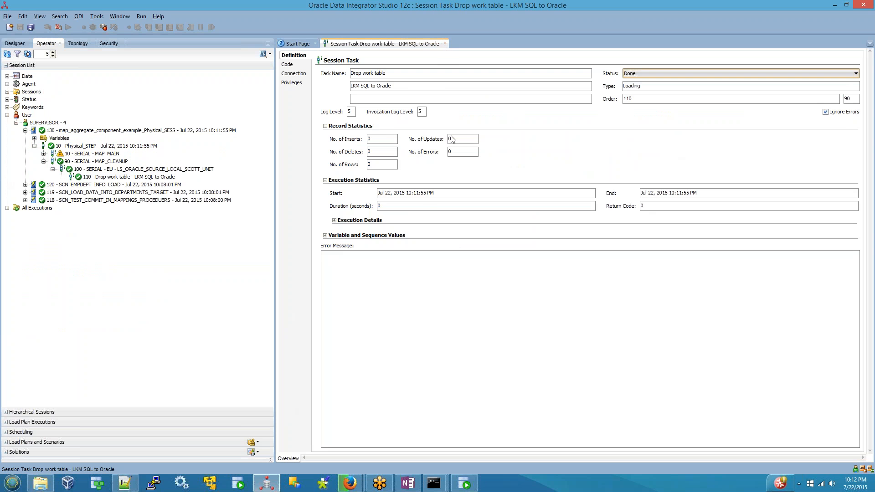
click(292, 66)
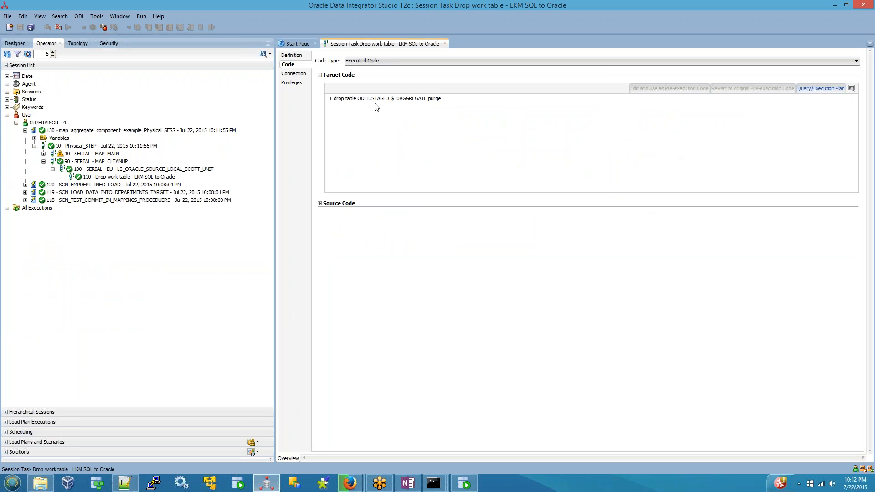
click(297, 73)
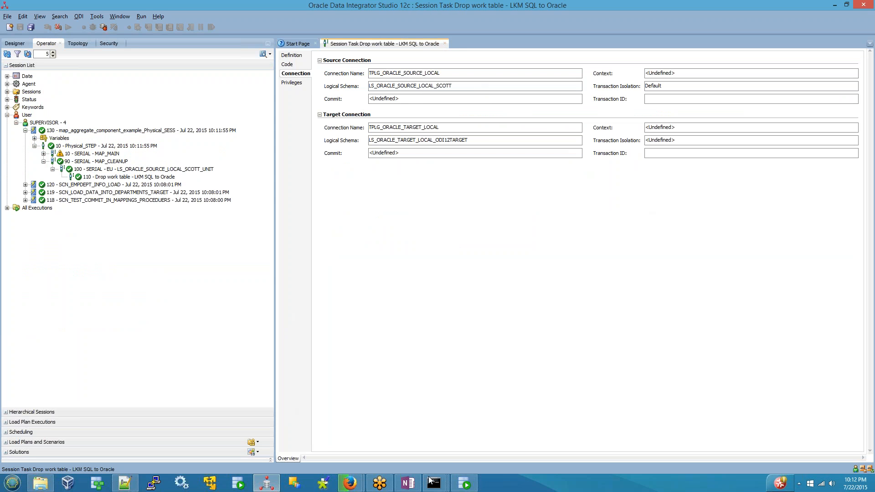
Step: Switch to the OneNote class notes and write "Context + Logical" on a new line below the agent definition
click(407, 483)
click(270, 438)
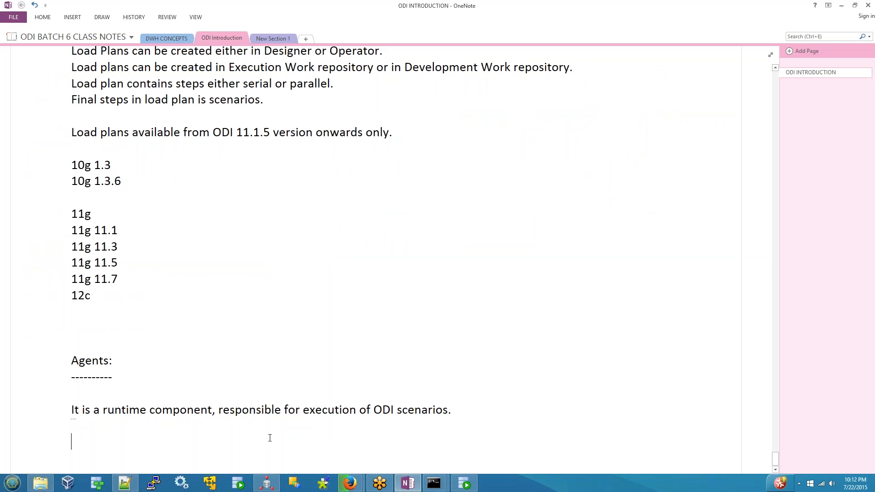
text(Conext)
key(BackSpace)
key(BackSpace)
key(BackSpace)
key(BackSpace)
text(text + Logical)
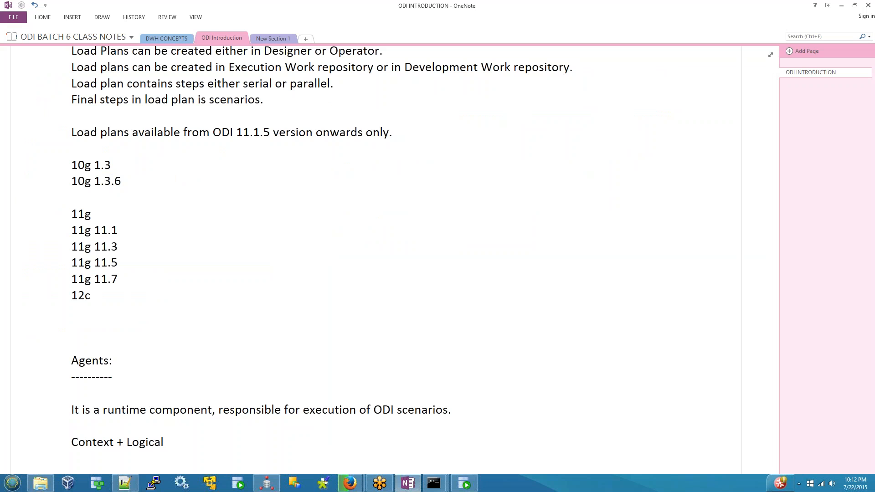
Step: Insert "Agent gets physical connection information" before "Context + Logical" in the Agents notes
key(Home)
text(agent)
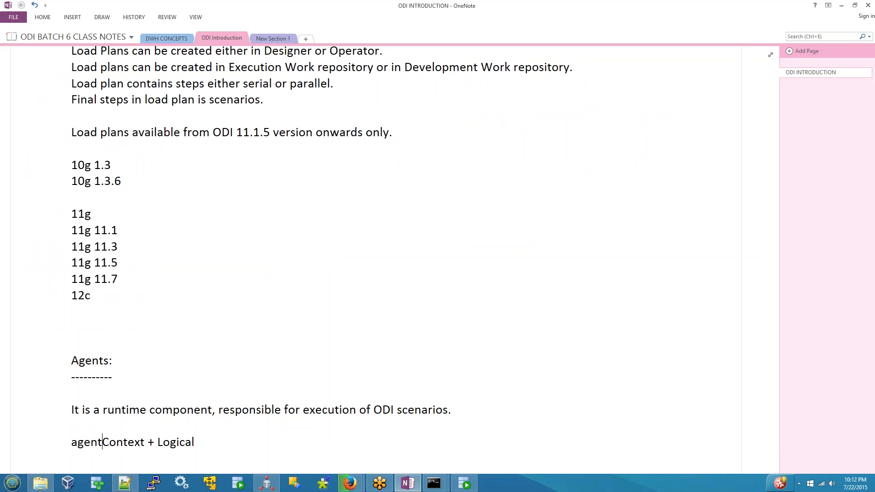
text( gets )
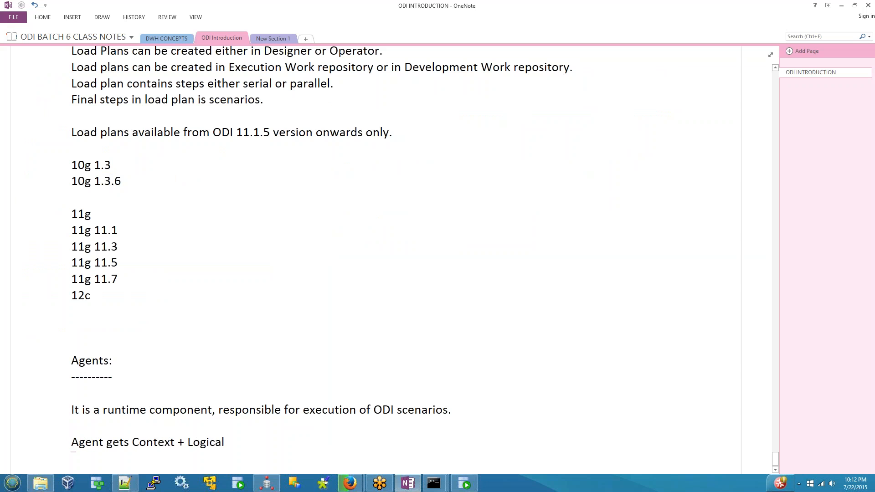
text(physci)
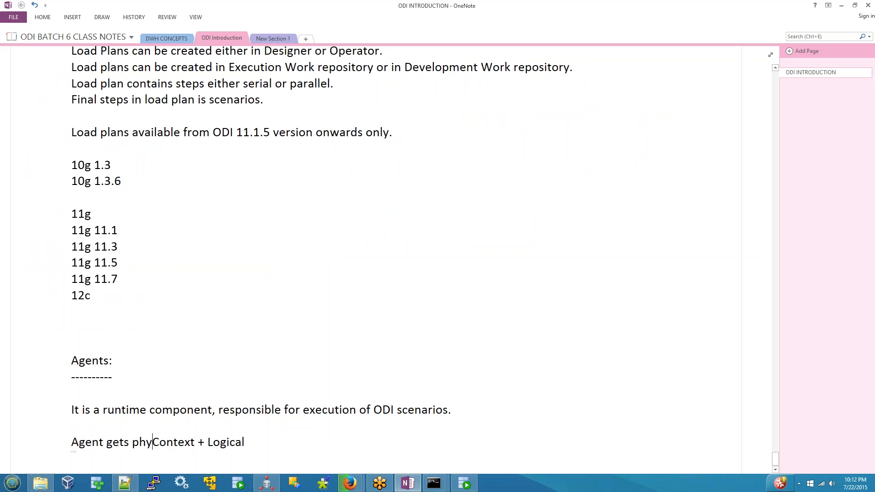
text(al)
key(BackSpace)
key(BackSpace)
key(BackSpace)
key(BackSpace)
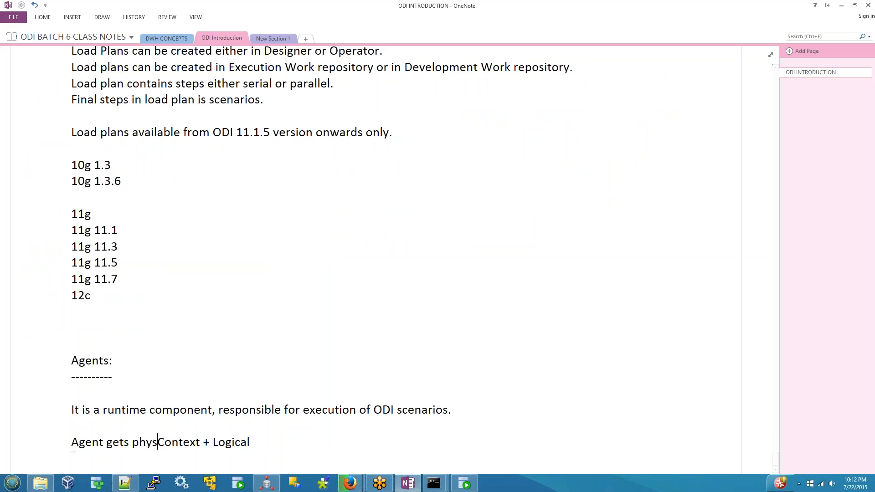
text(ical con)
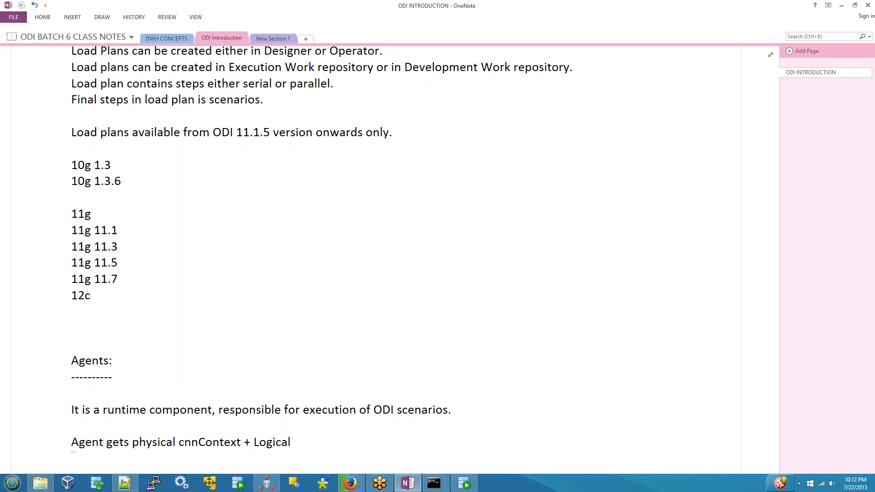
key(BackSpace)
key(BackSpace)
text(onnection)
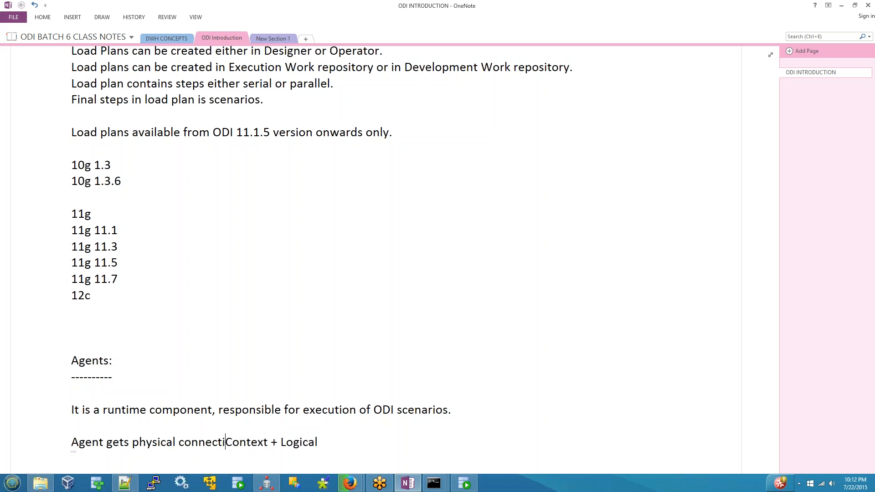
text( information)
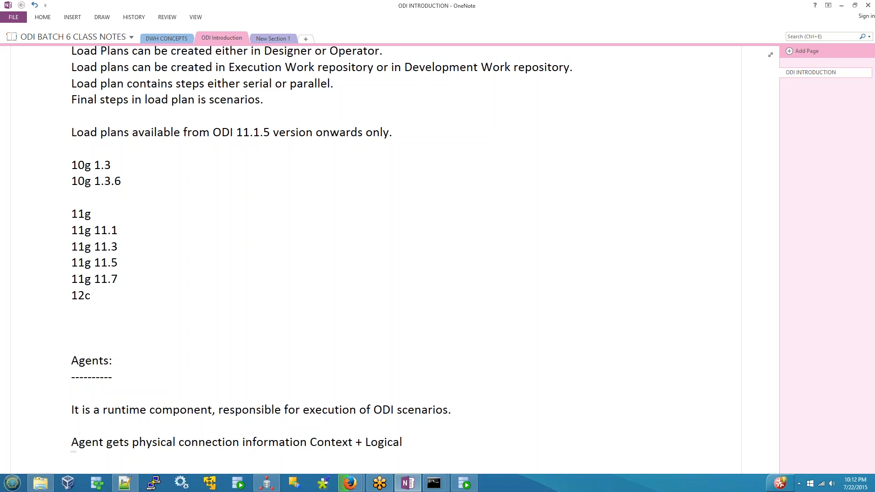
Step: Complete the note line so it reads "Agent gets physical connection information with Context + Logical schema combination."
key(shift+Home)
key(End)
text(with Context)
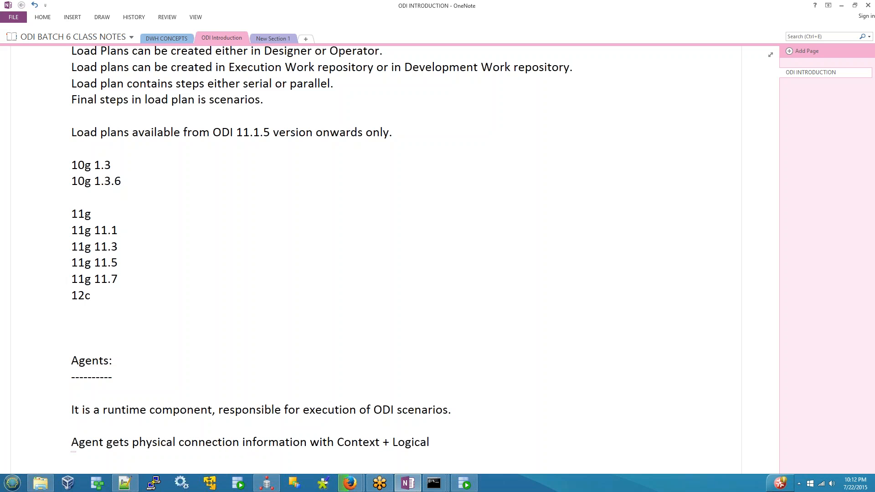
text( + Logical schema combination.)
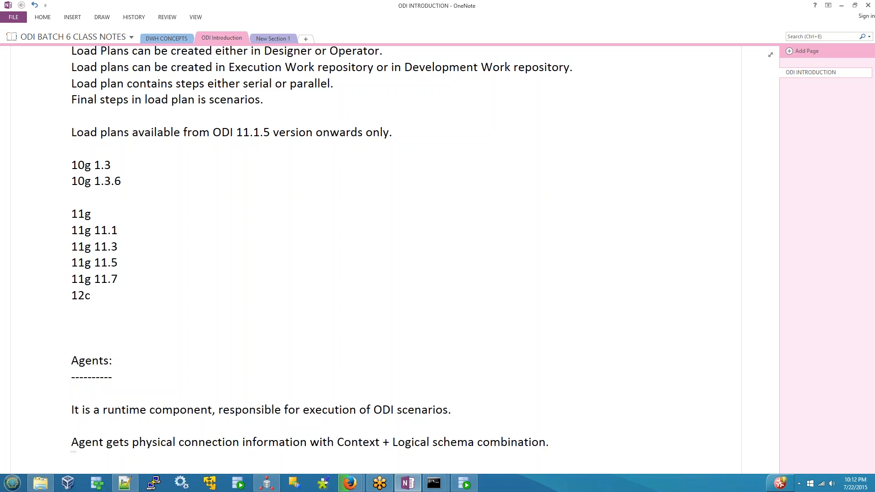
key(shift+Home)
key(End)
Step: Add the line "After getting connection information, it starts execution." below the physical connection note in the Agents notes
key(Return)
key(Return)
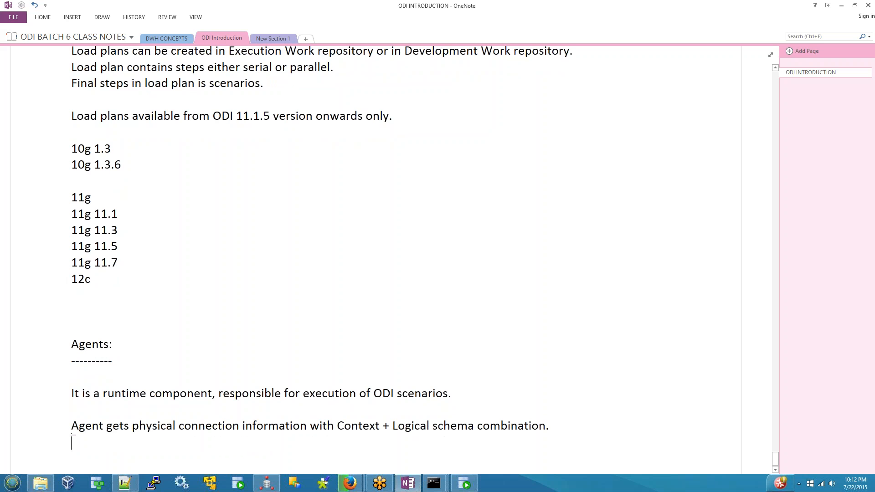
text(After getting connect)
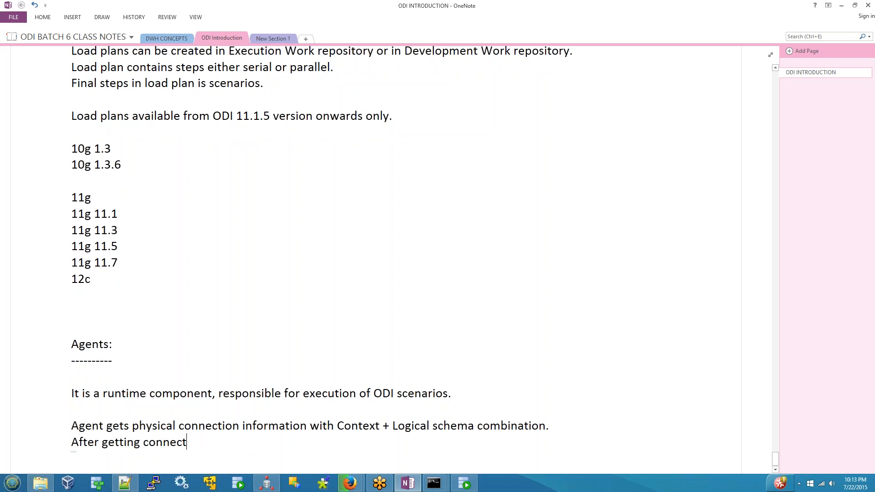
text(ion information)
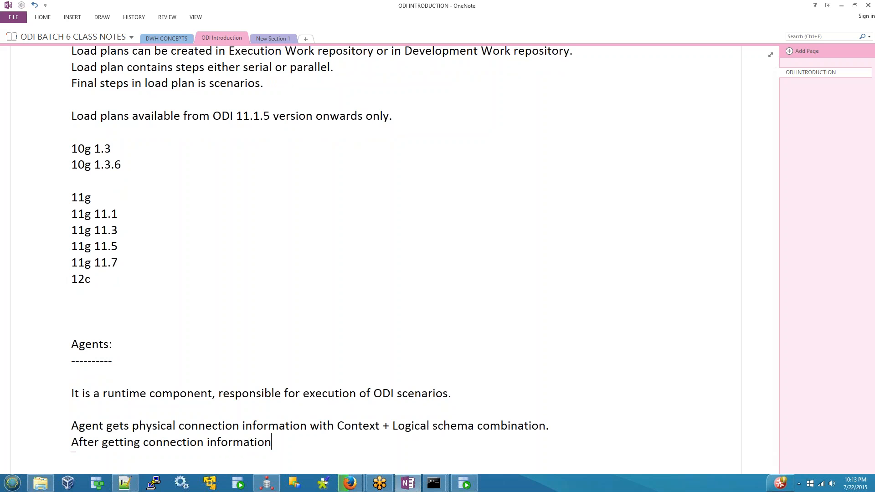
text(, it starts execution.)
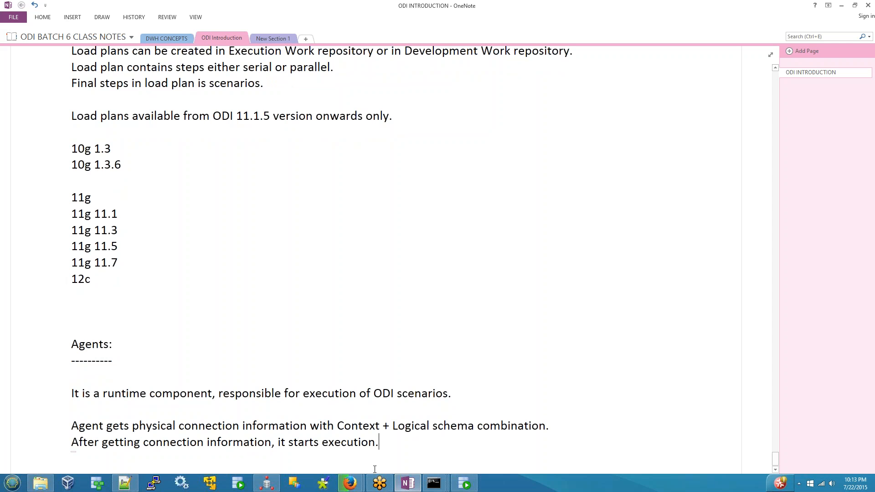
Step: Switch to Oracle Data Integrator Studio and review the Drop work table task's source connection name and logical schema
click(266, 483)
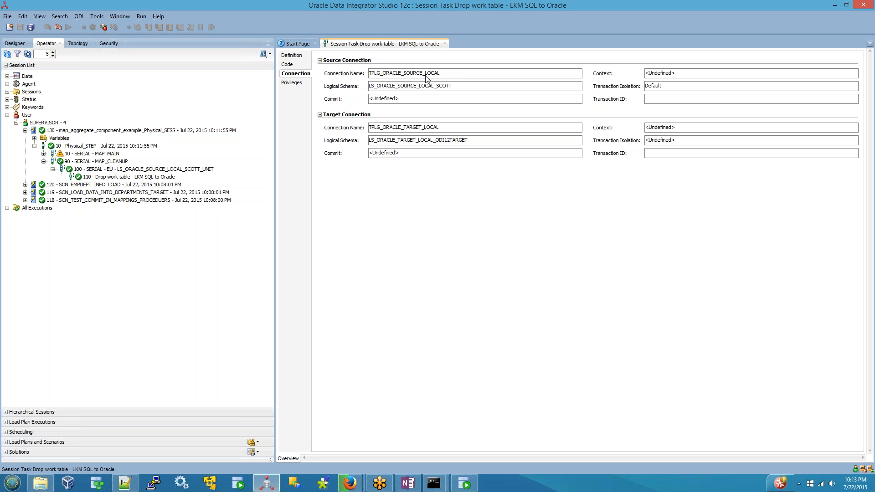
drag(444, 74, 361, 75)
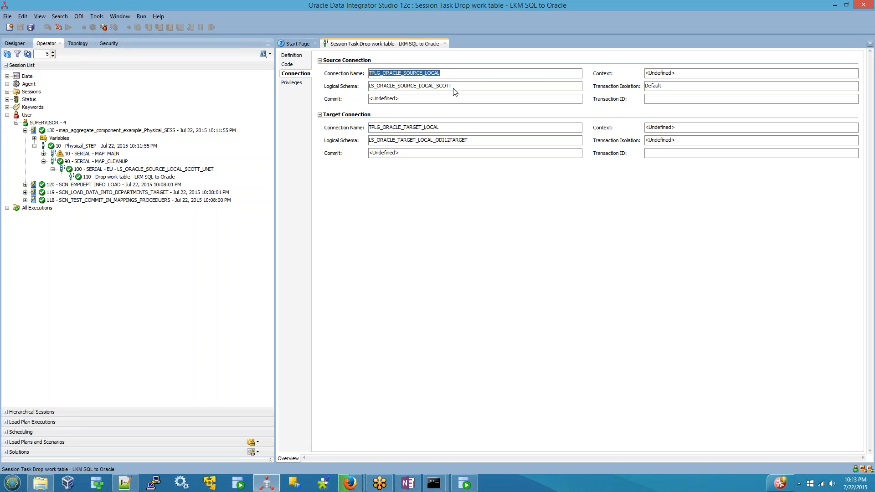
drag(455, 86, 340, 87)
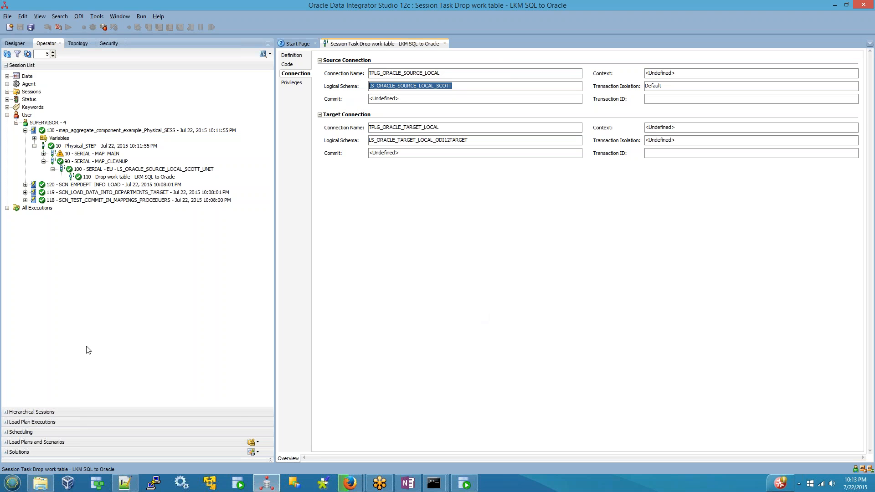
click(7, 442)
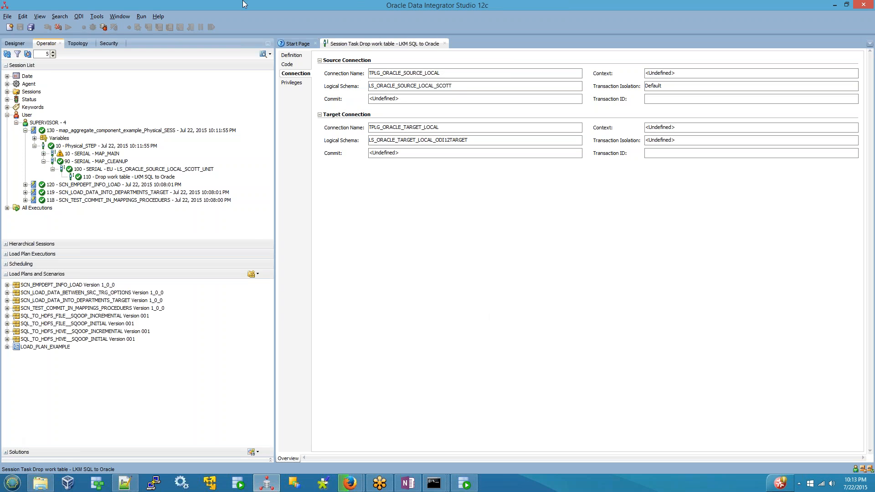
Step: In the Topology's logical architecture, inspect the physical schema mapped to Global for LS_ORACLE_SOURCE_LOCAL_SCOTT, and close it without saving
click(78, 43)
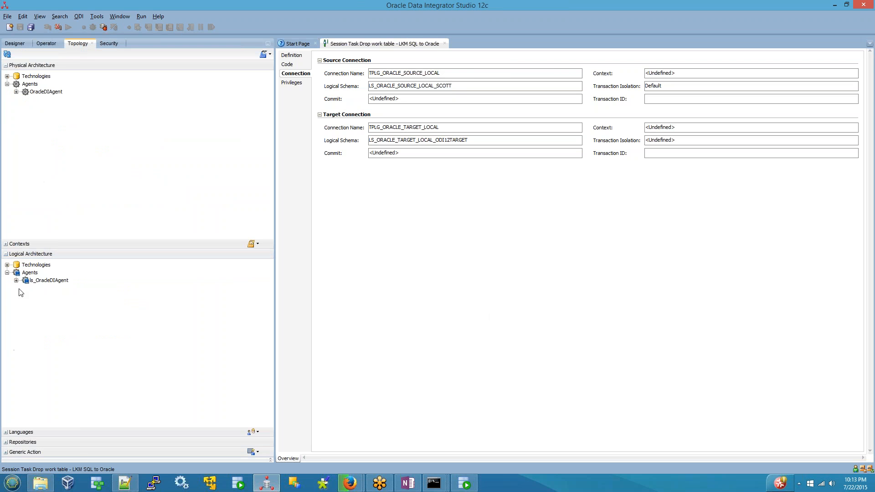
click(7, 265)
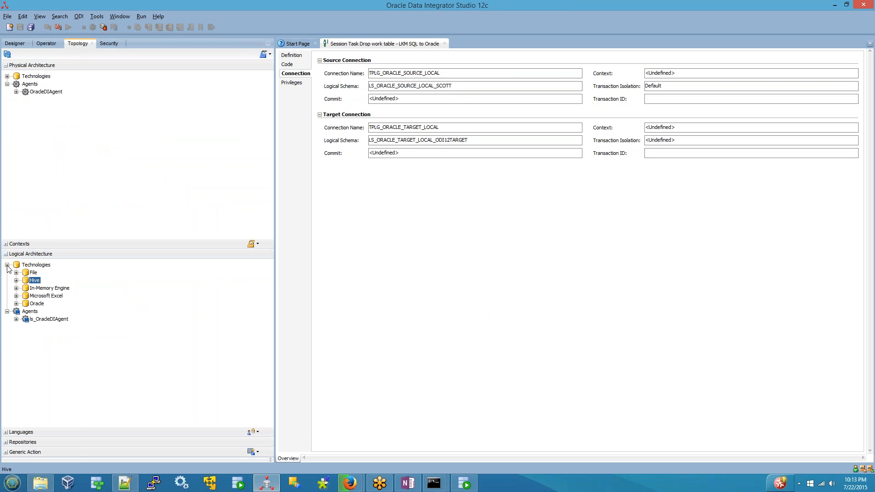
click(16, 303)
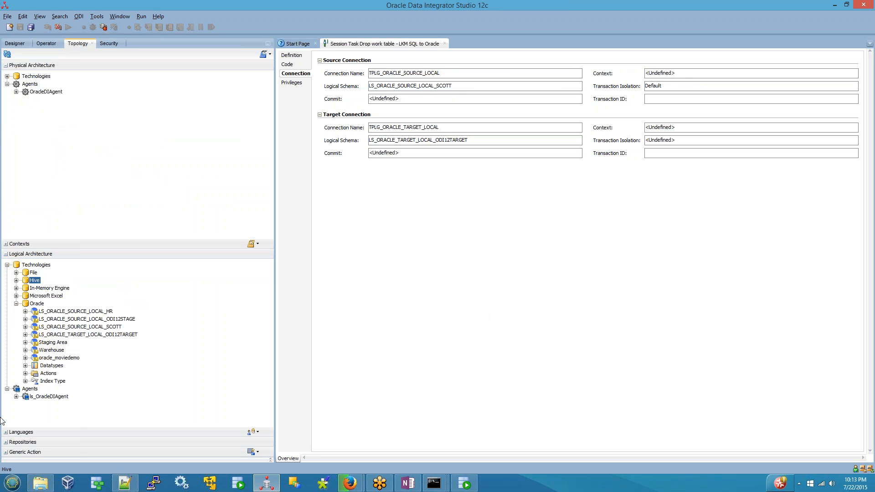
click(110, 327)
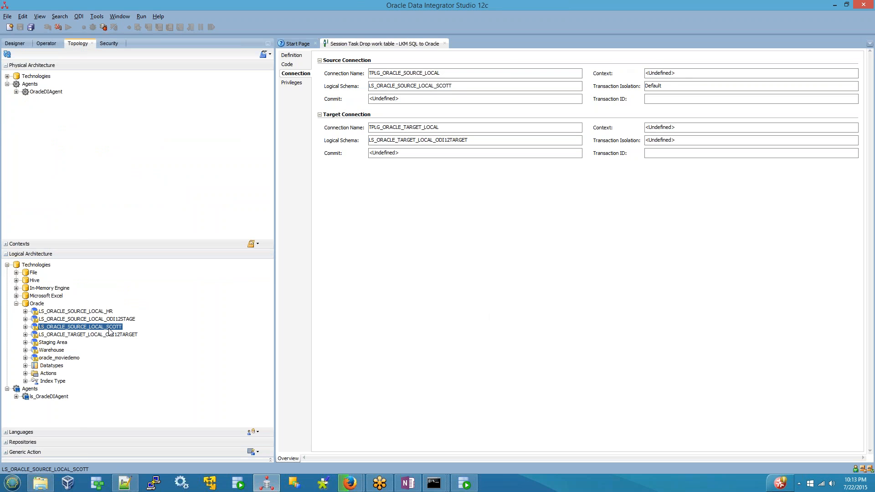
double_click(110, 330)
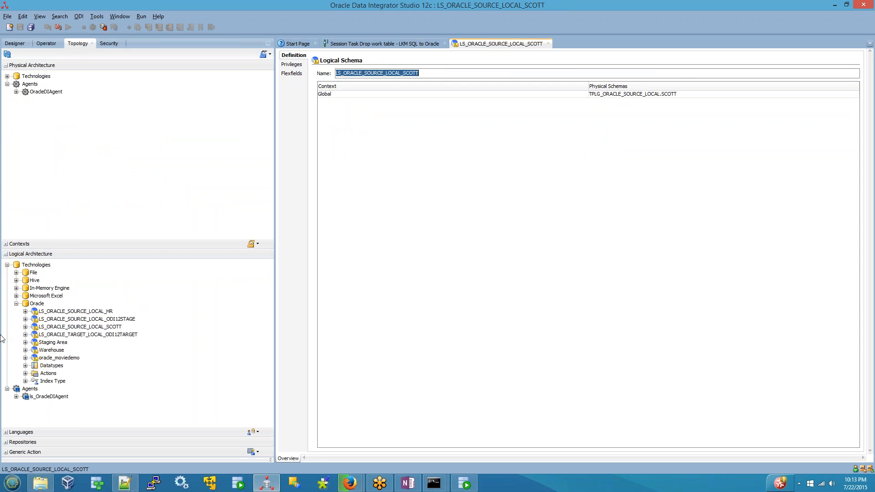
click(635, 96)
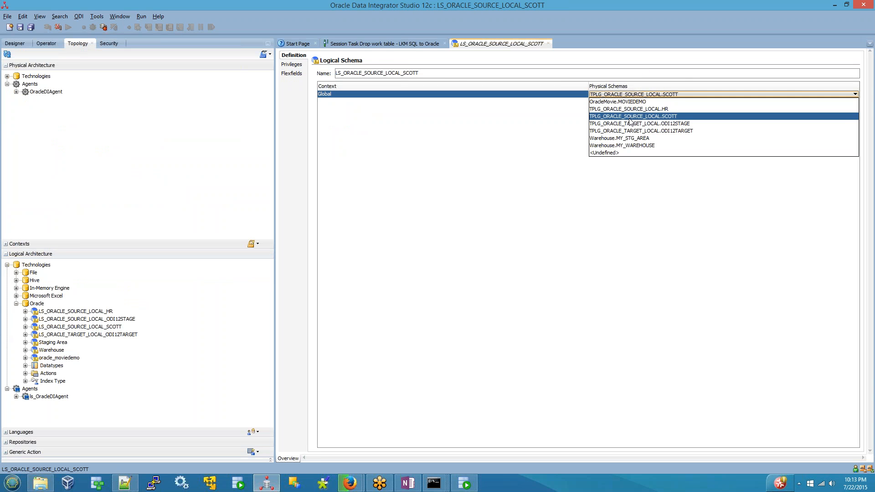
click(365, 179)
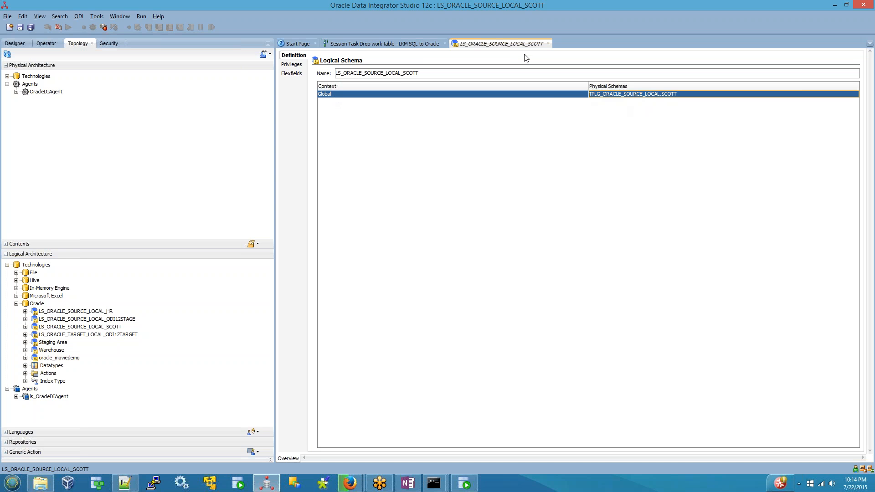
click(548, 44)
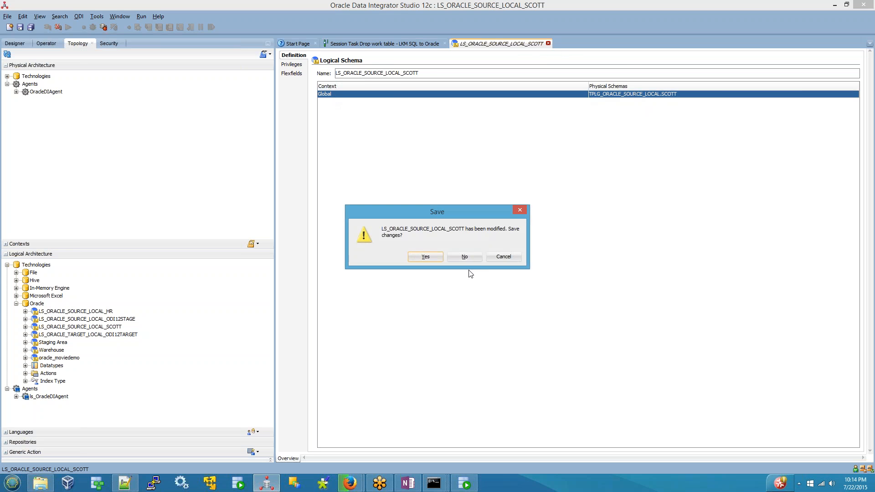
click(465, 257)
Step: Open the physical Oracle data server TPLG_ORACLE_SOURCE_LOCAL and examine its connection definition and JDBC settings
click(7, 76)
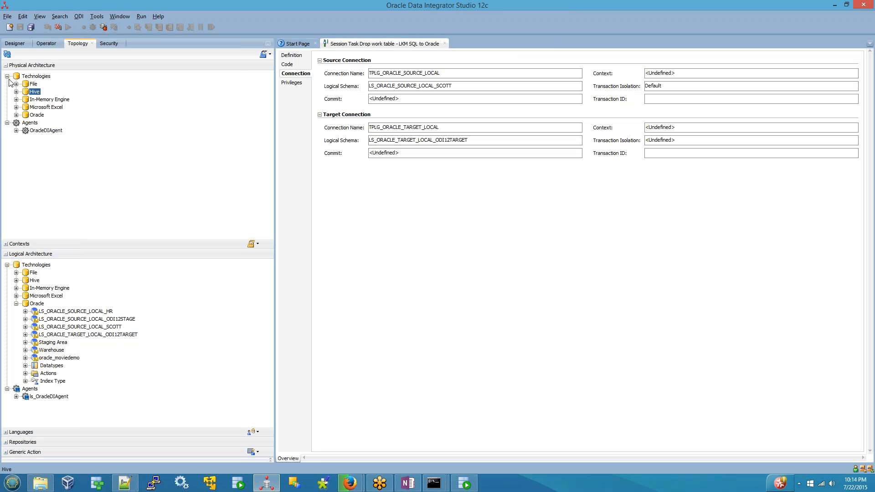
click(15, 115)
double_click(54, 131)
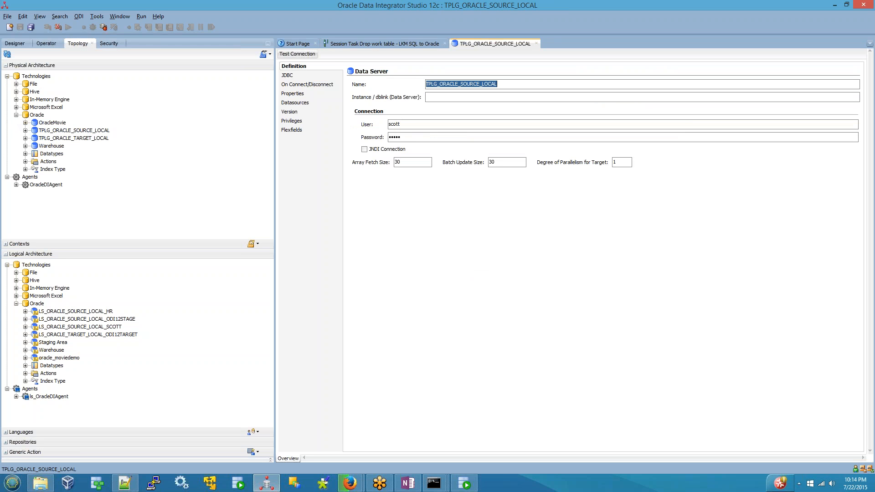
click(291, 77)
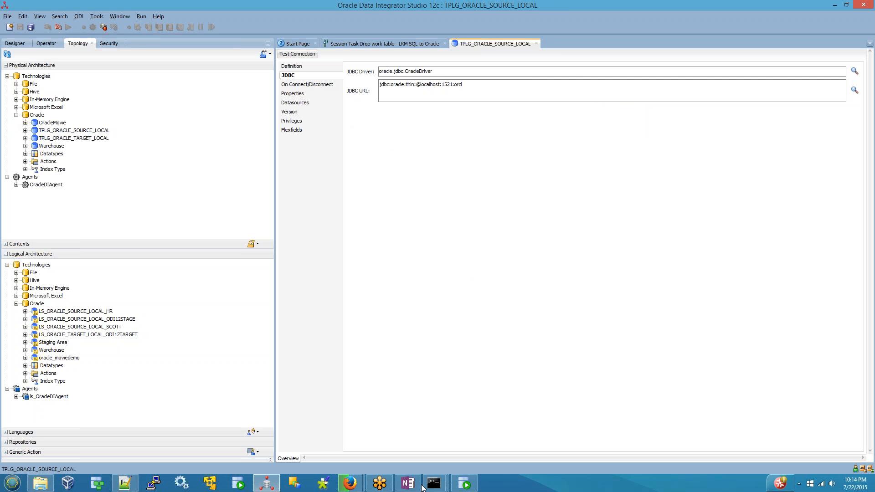
Step: Switch to the OneNote class notes and add the heading "Types of Agents:" below the execution note
click(408, 483)
scroll(196, 282, down, 1)
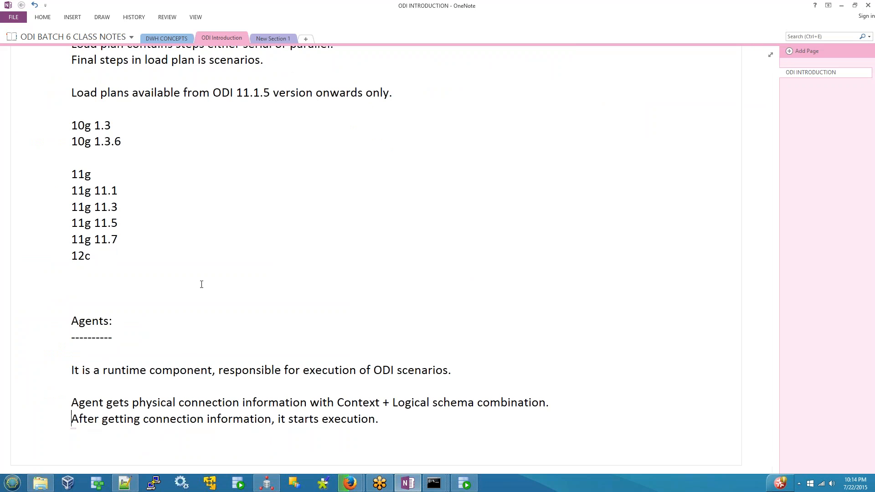
key(Return)
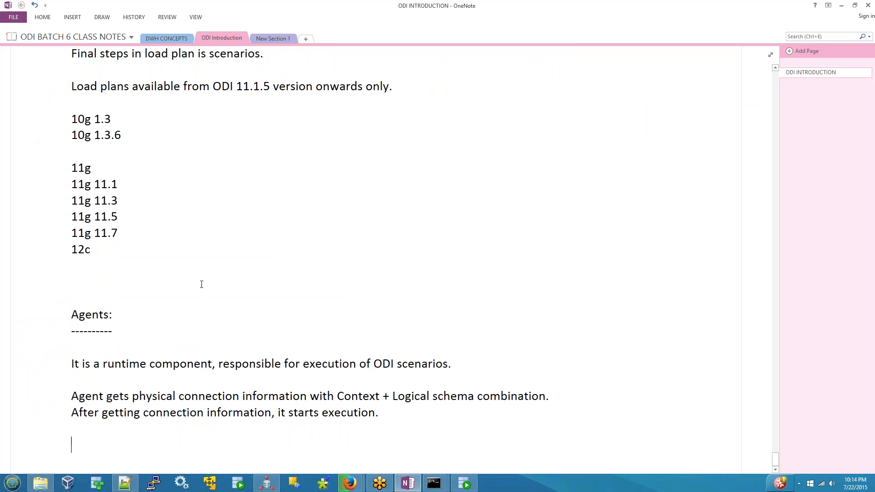
text(ytoe)
key(BackSpace)
key(BackSpace)
key(BackSpace)
key(BackSpace)
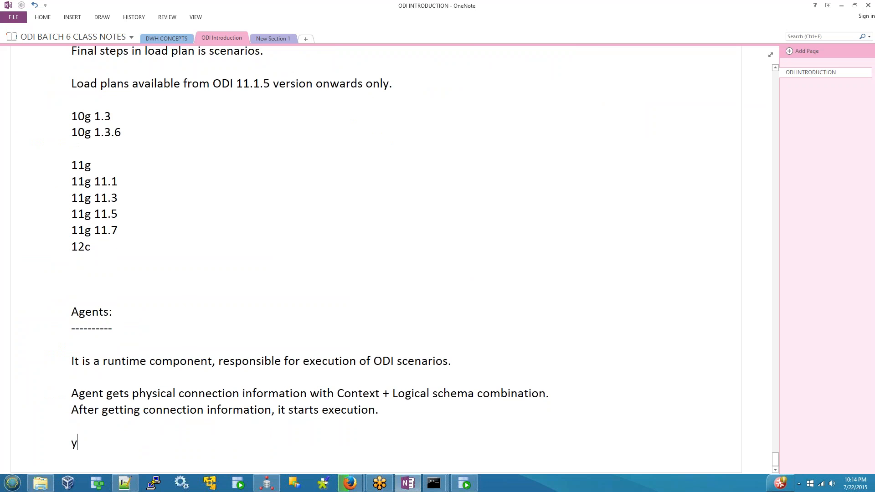
text(Types of Agents:)
key(Return)
key(Return)
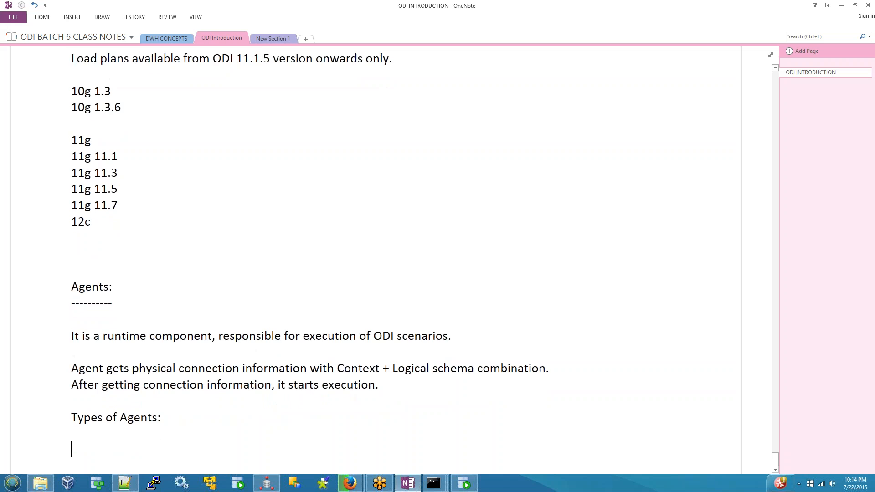
Step: Start a numbered list under the "Types of Agents:" heading with "Standalone agents" as item 1
text(1. Standalone)
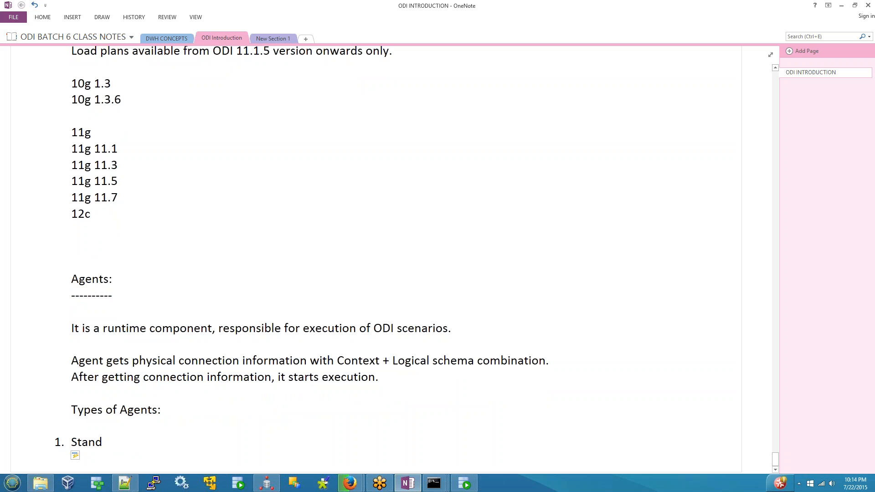
key(BackSpace)
key(BackSpace)
key(BackSpace)
text(one agents)
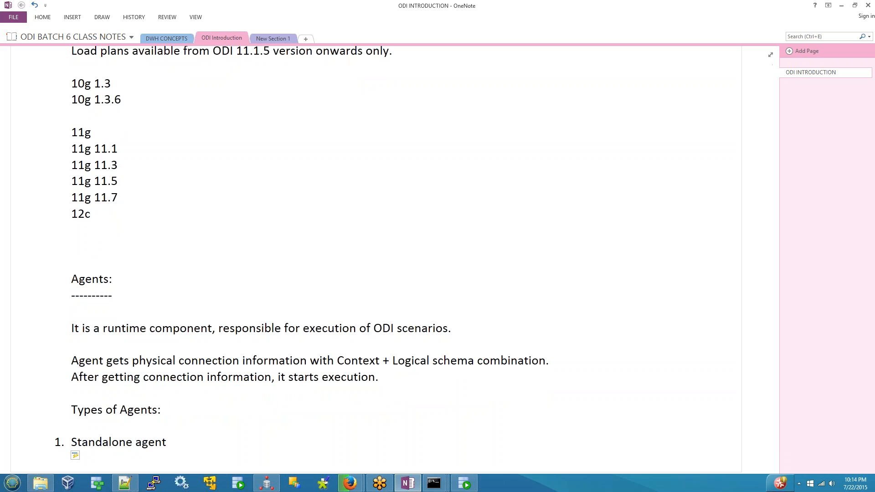
Step: Add "Standlaone collacated agents" as item 2 of the agent types list
key(Return)
text(2.)
key(BackSpace)
text(stan)
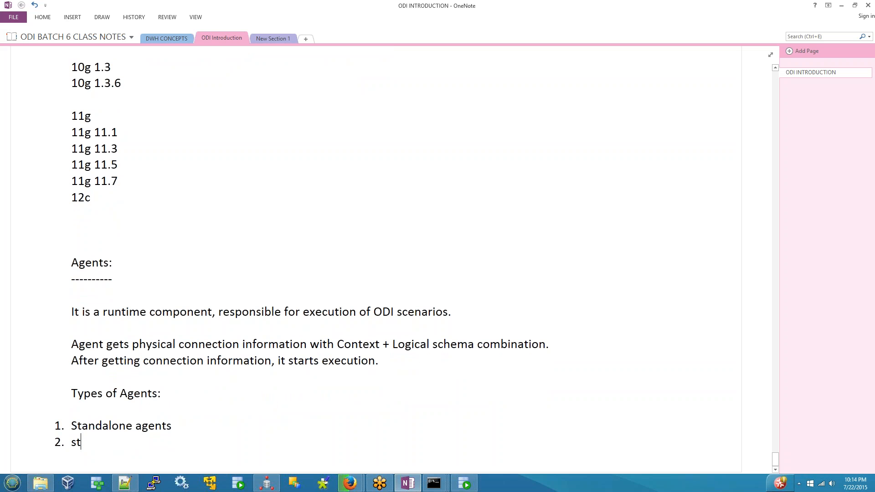
text(a)
key(BackSpace)
text(dlaone col)
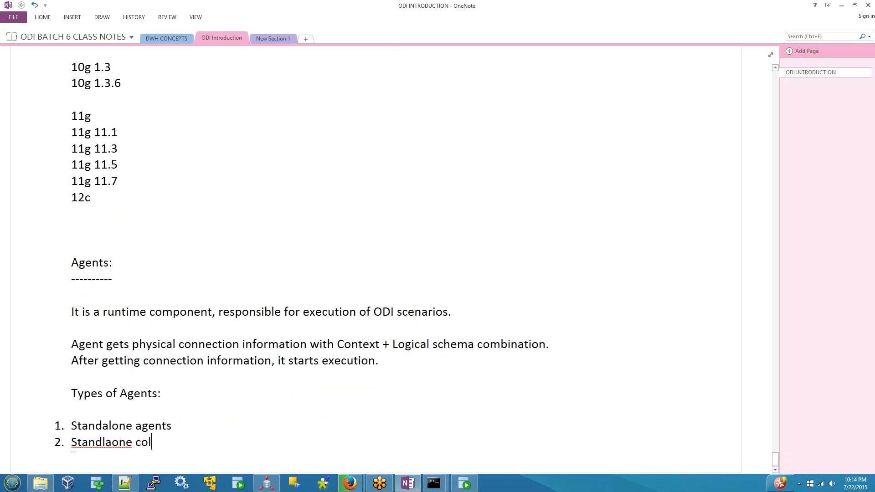
text(lacated agen)
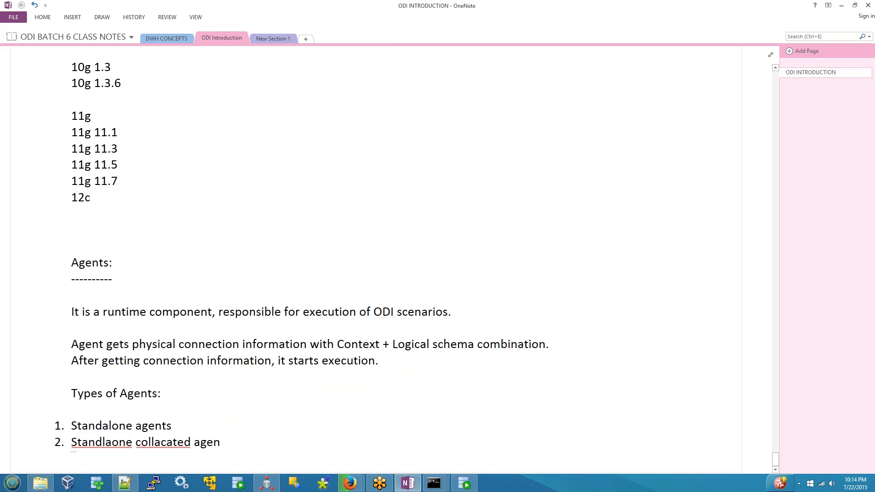
text(ts)
key(Return)
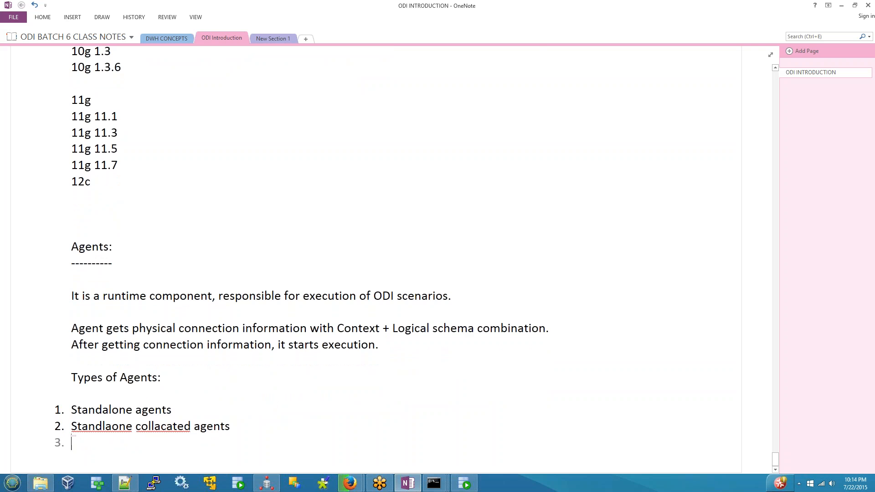
Step: Write "J2EE Agent -- Weblogic is mandatory for this agents" as item 3 of the agent types list
text(J2EE Agent)
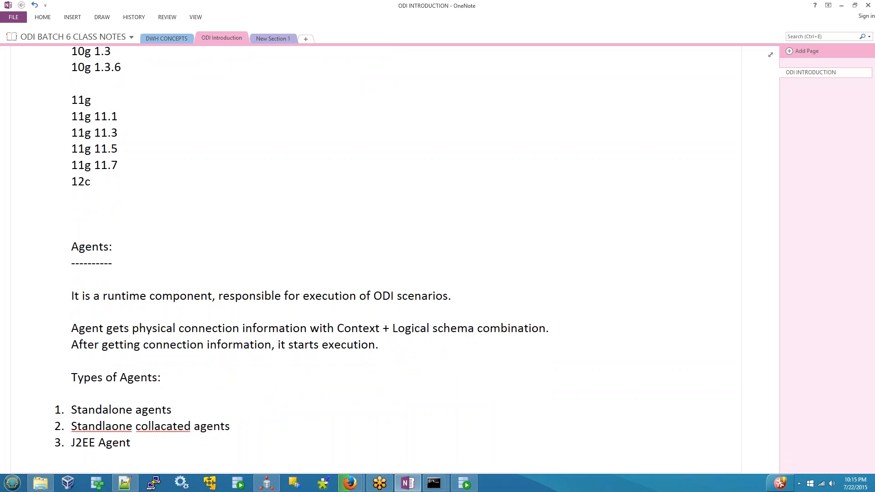
text(-- Weblogic )
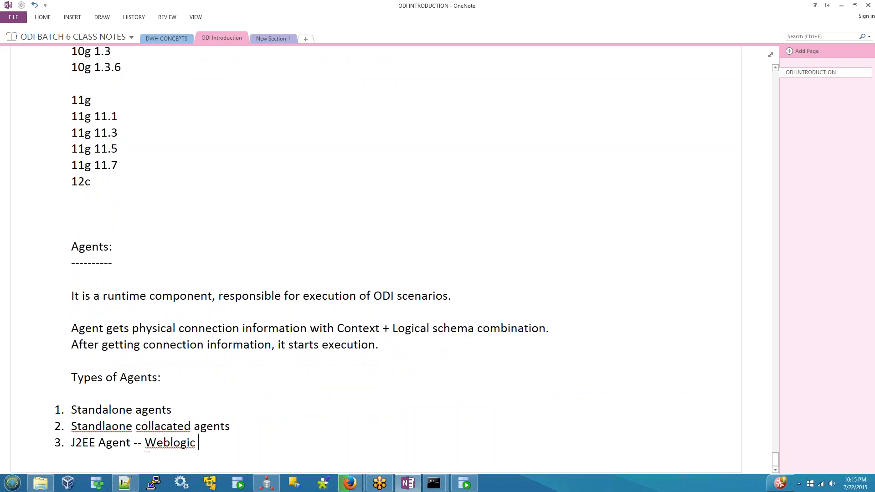
text(is mandatory fo t)
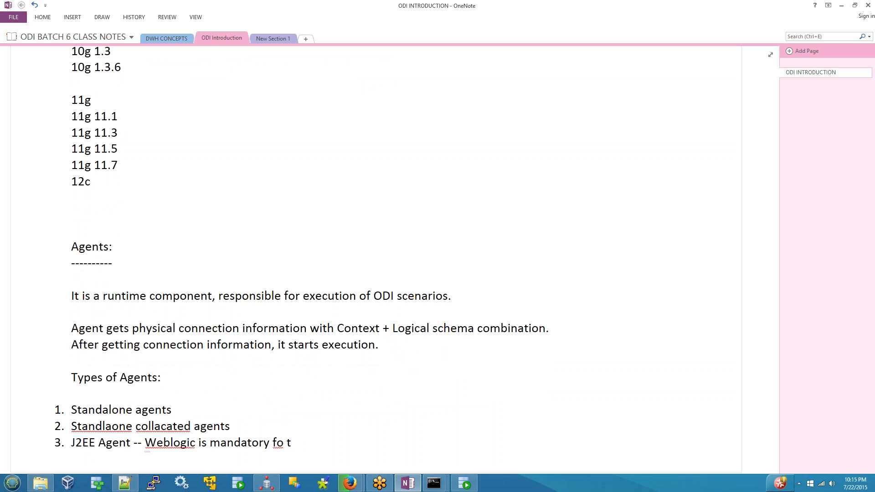
key(BackSpace)
key(BackSpace)
text(r this agents)
Step: Append "-- Weblogic is not required ..." to item 2, the collocated agents entry
click(230, 426)
text(-- W)
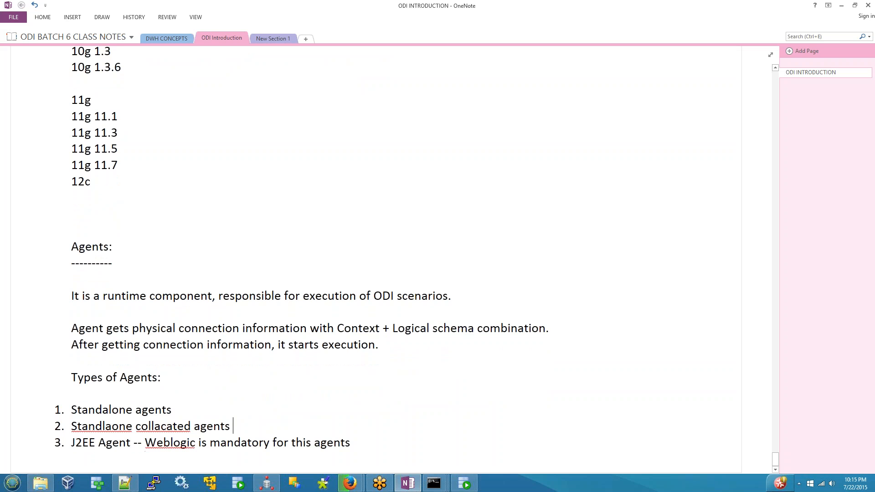
text(eblogc)
key(BackSpace)
text(uic)
key(BackSpace)
key(BackSpace)
key(BackSpace)
text(ic )
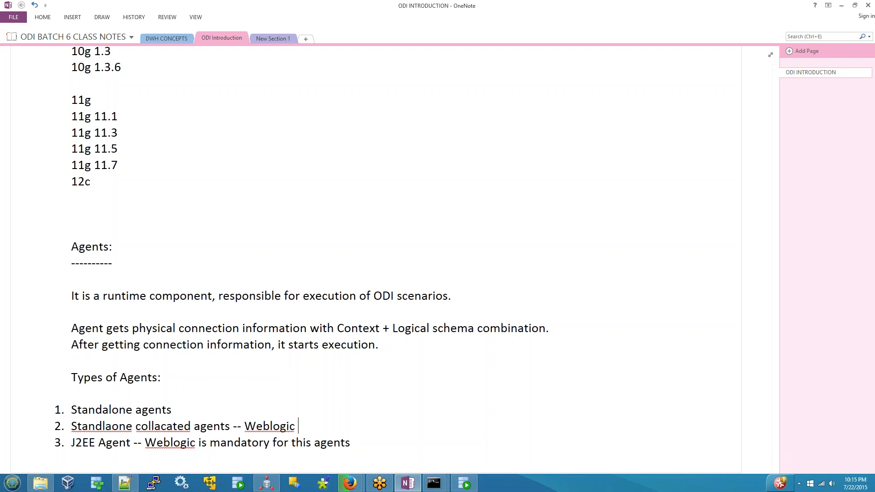
text(is not required ... )
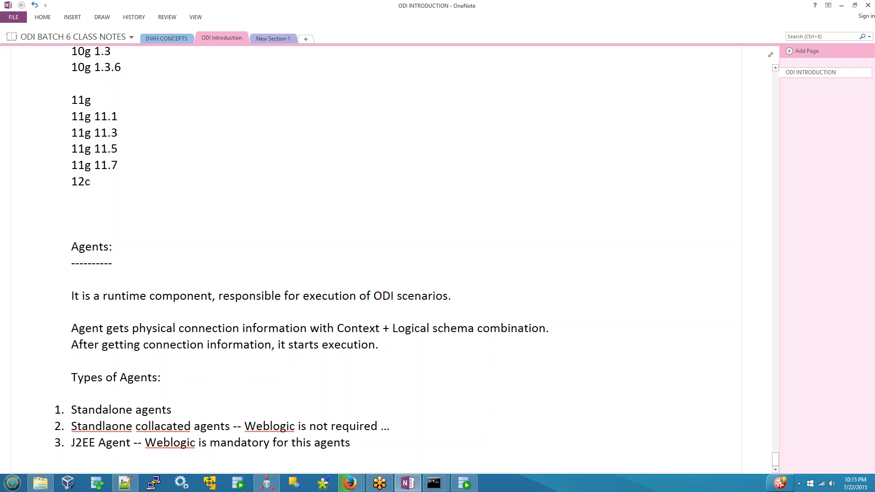
Step: Append "-- weblogic is not requried." to item 1, the standalone agents entry
text( -- web)
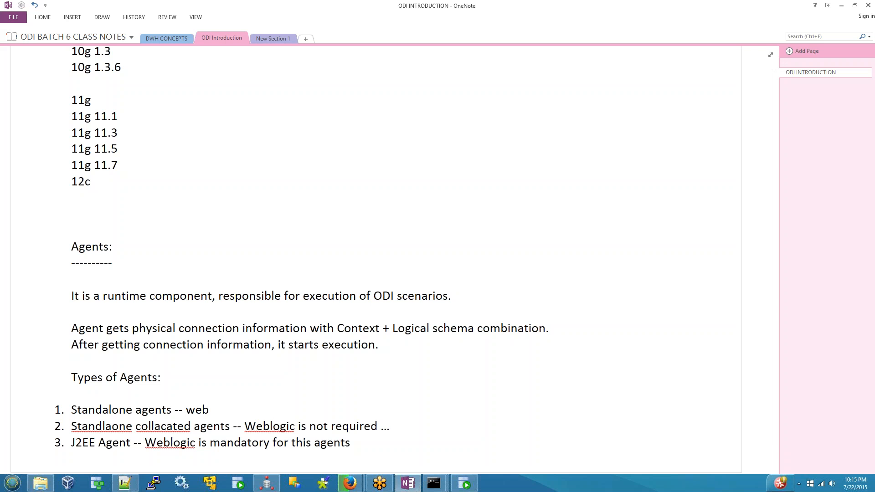
text(logic is not requried.)
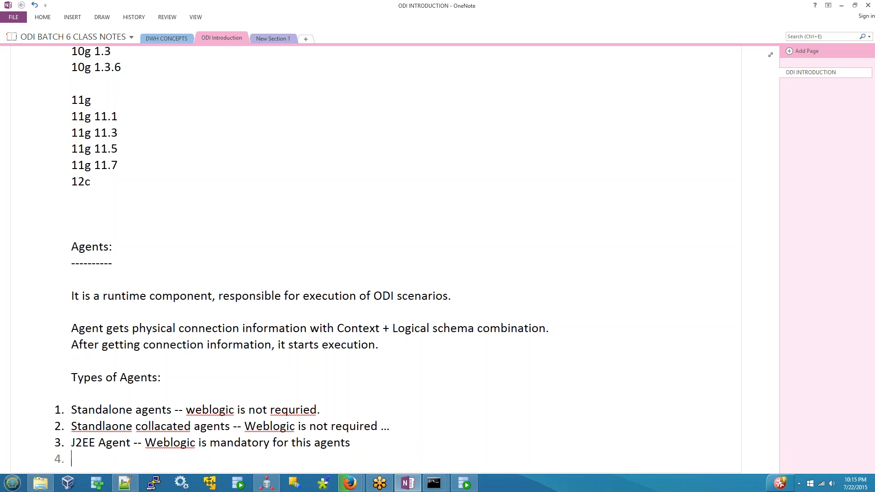
Step: Write "ODI administrator is responsibel for Agent Creation." below the agent types list, leaving a blank gap after the list
scroll(55, 459, down, 3)
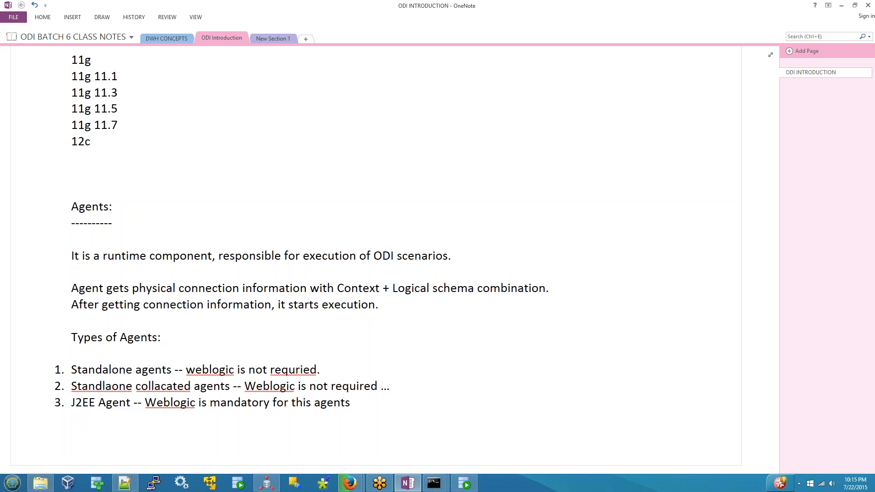
text(ODI adm inistr)
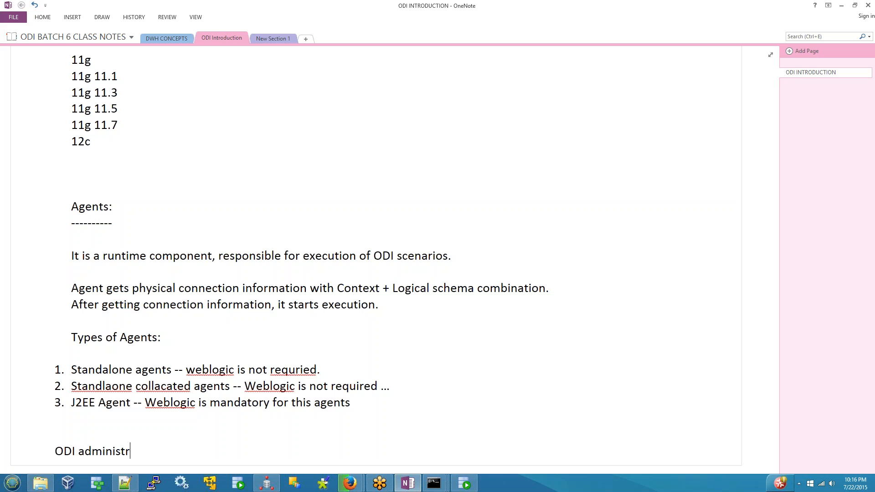
text(ator is responsib)
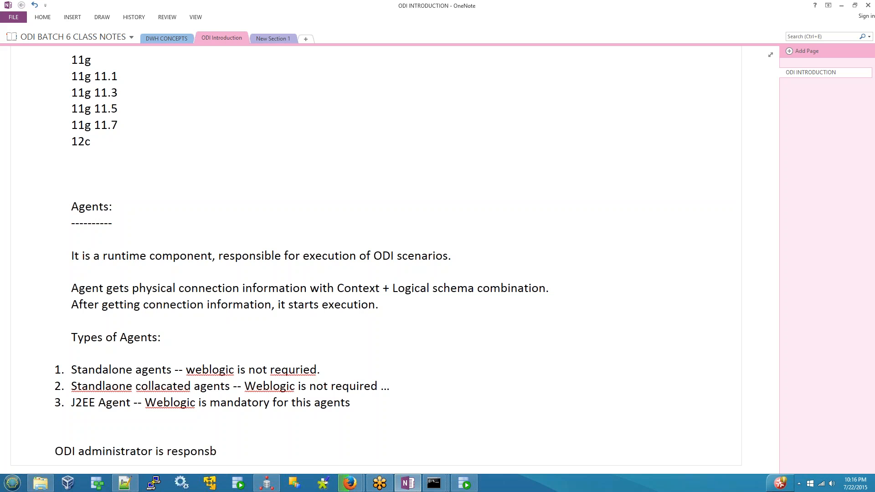
key(BackSpace)
text(ibel for A)
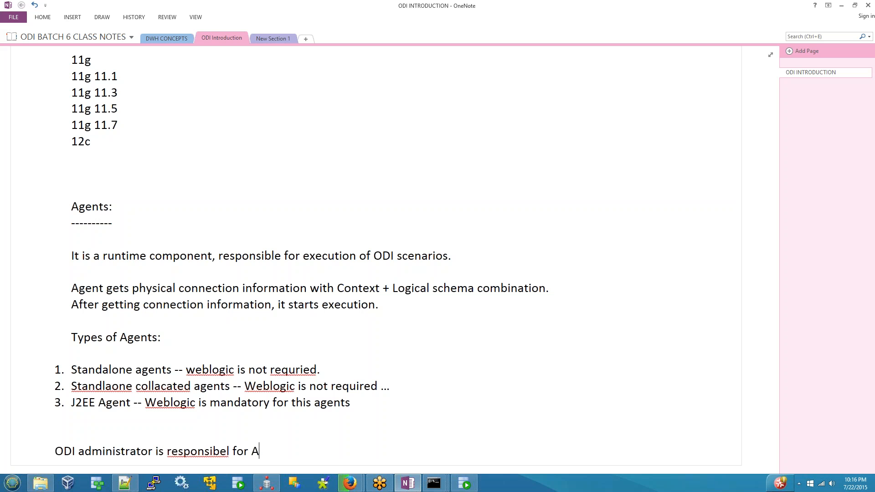
text(gent Creation.)
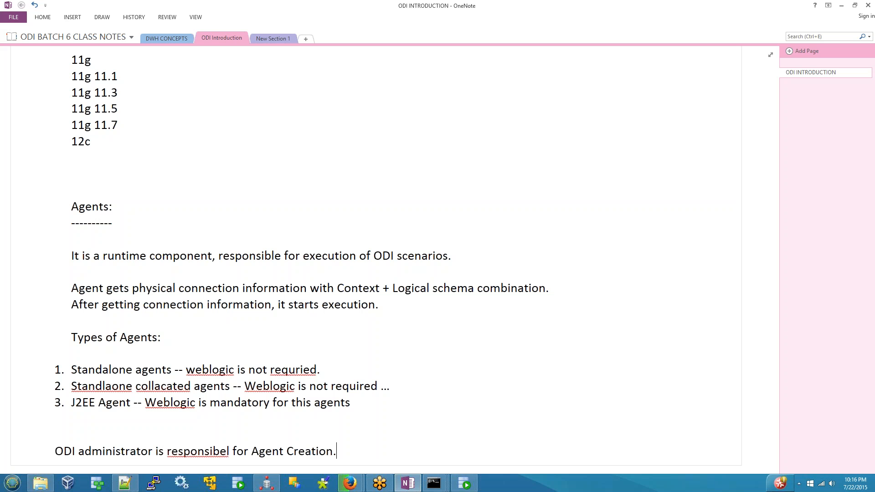
key(Return)
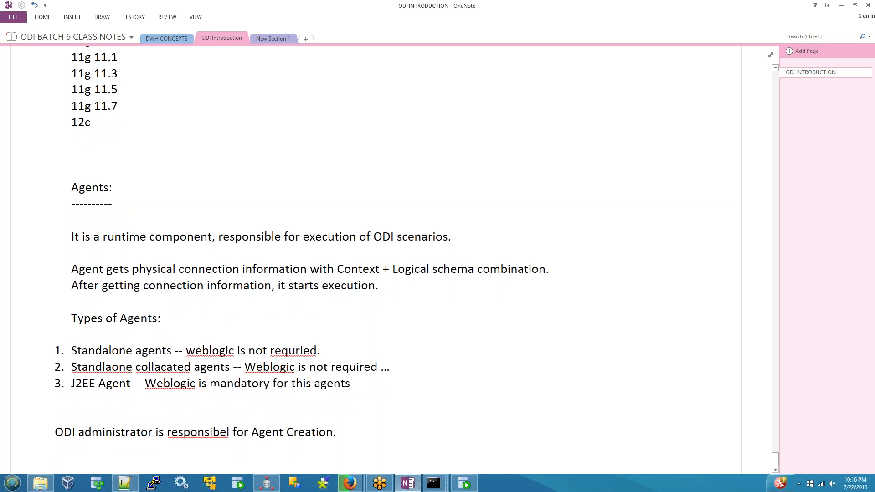
Step: Switch to Oracle Data Integrator Studio, open the physical agent OracleDIAgent and close the data server and session task editors
click(266, 483)
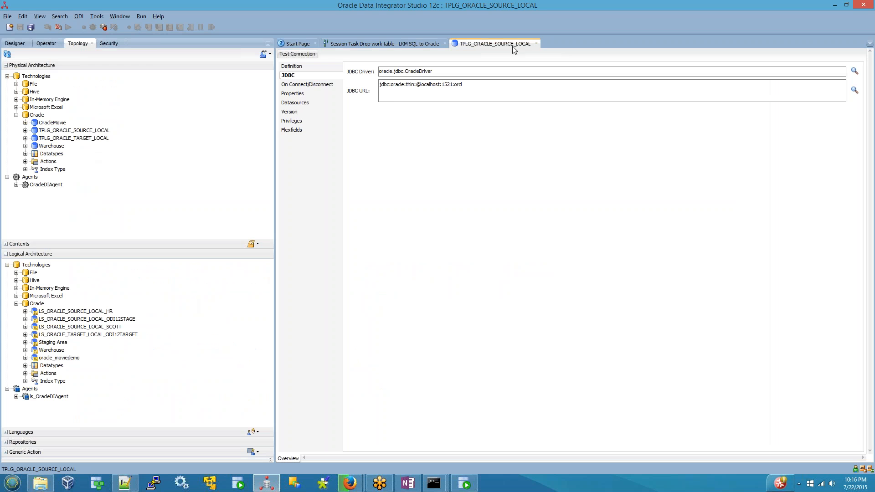
click(537, 44)
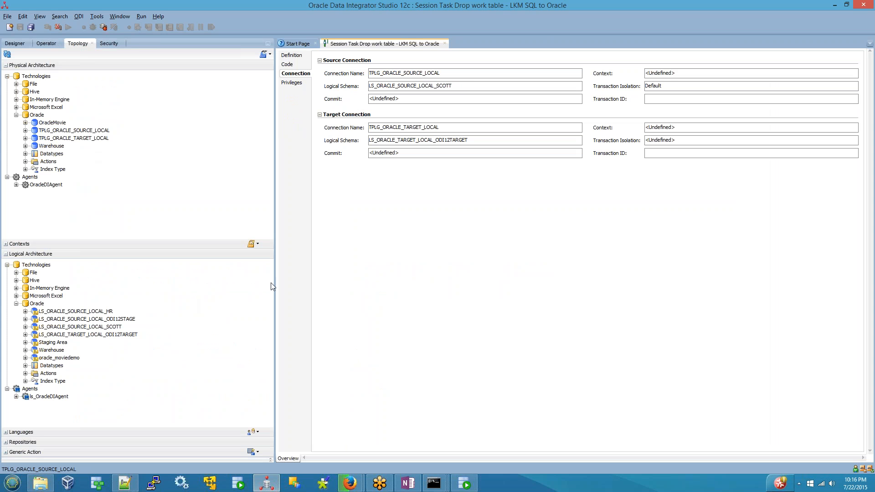
click(16, 304)
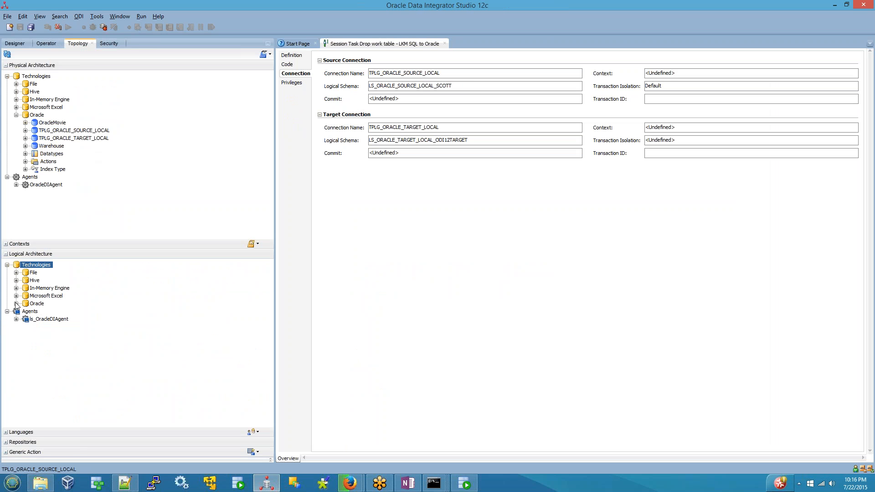
click(41, 320)
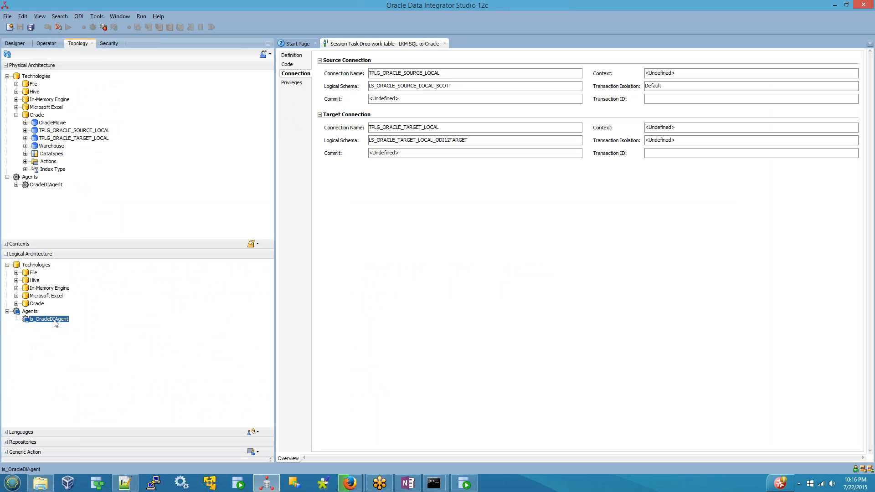
click(40, 186)
double_click(40, 186)
click(444, 44)
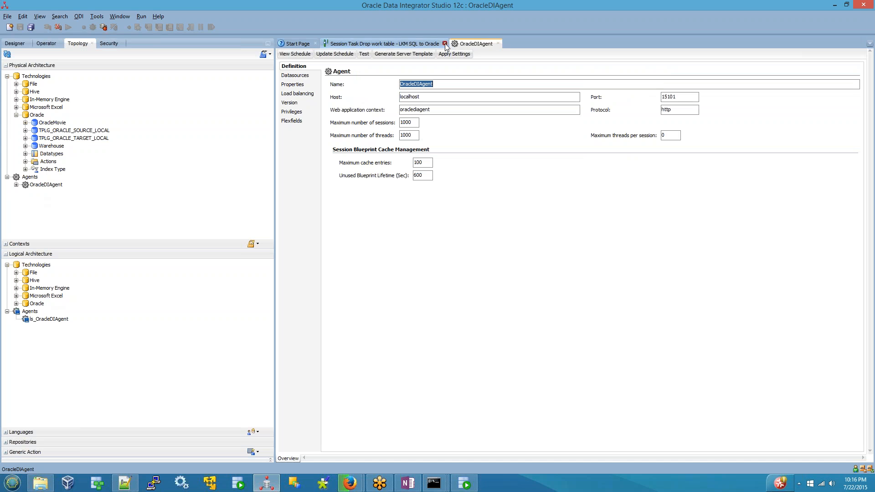
Step: Examine the agent's name, host, port and web application context in its definition, and close its editor
key(Tab)
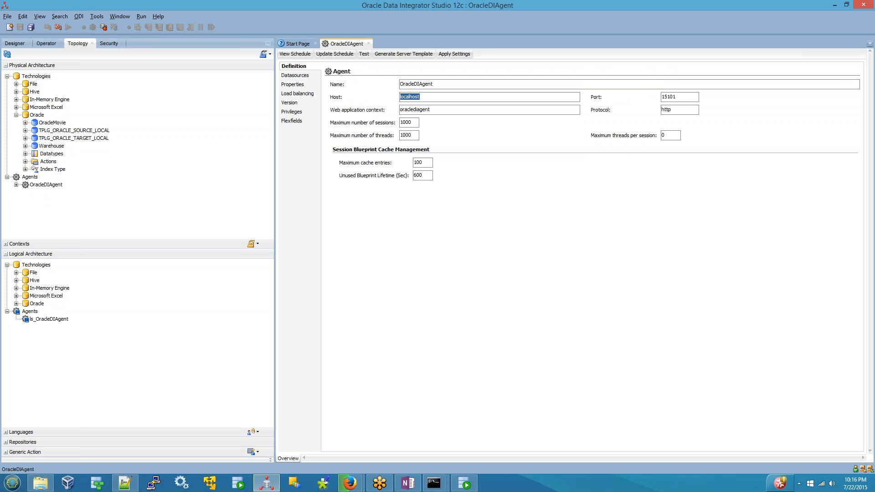
key(Tab)
double_click(457, 98)
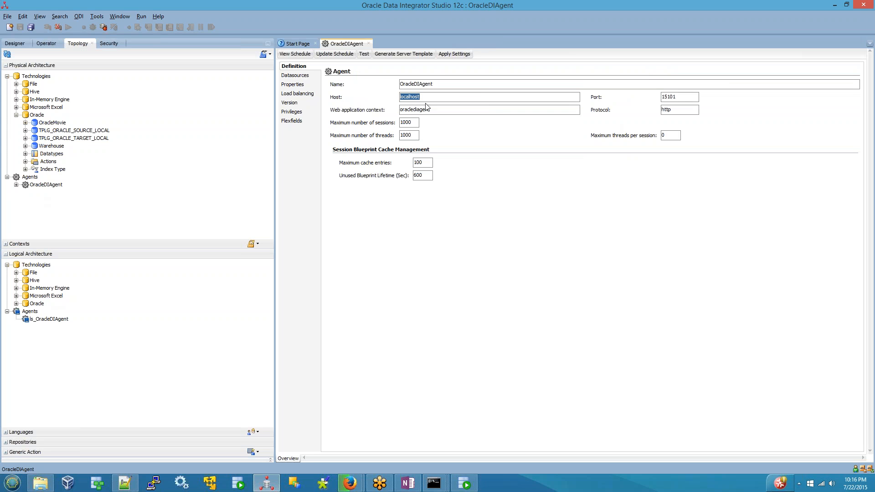
click(452, 110)
double_click(452, 110)
double_click(452, 84)
double_click(429, 98)
double_click(669, 96)
click(368, 43)
Step: Switch back to OneNote and remove one blank line between the agent types list and the ODI administrator sentence
click(407, 484)
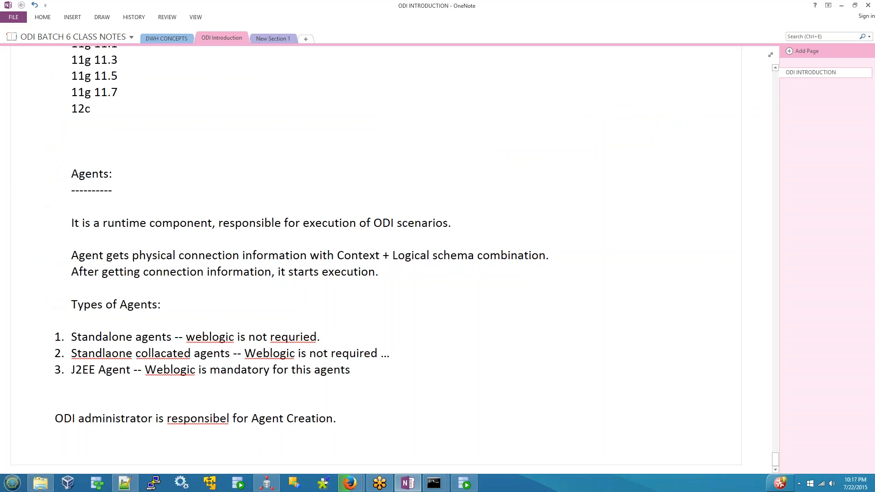
mouse_move(72, 353)
mouse_down()
mouse_move(366, 362)
mouse_move(390, 354)
mouse_move(64, 352)
mouse_up()
click(389, 354)
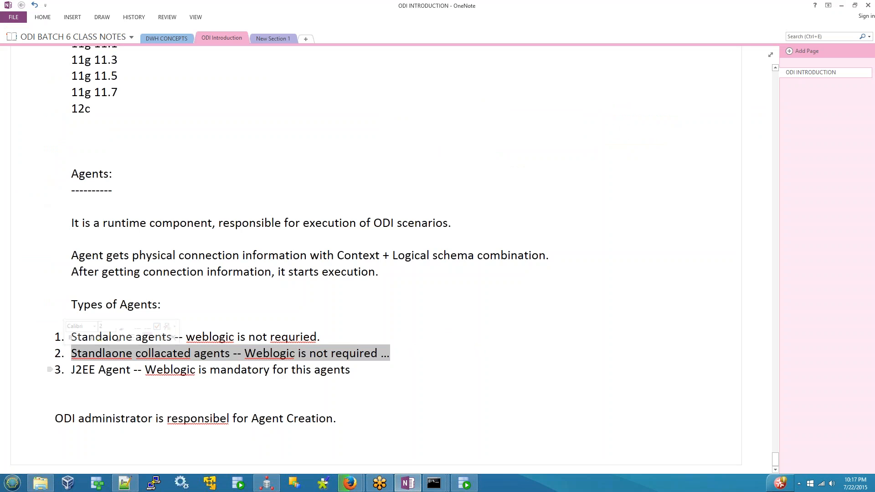
click(172, 402)
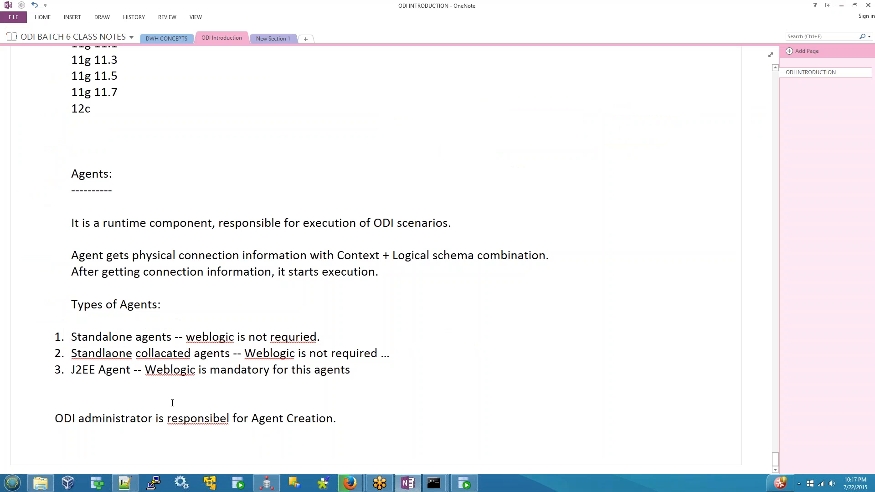
key(Delete)
key(Up)
key(Up)
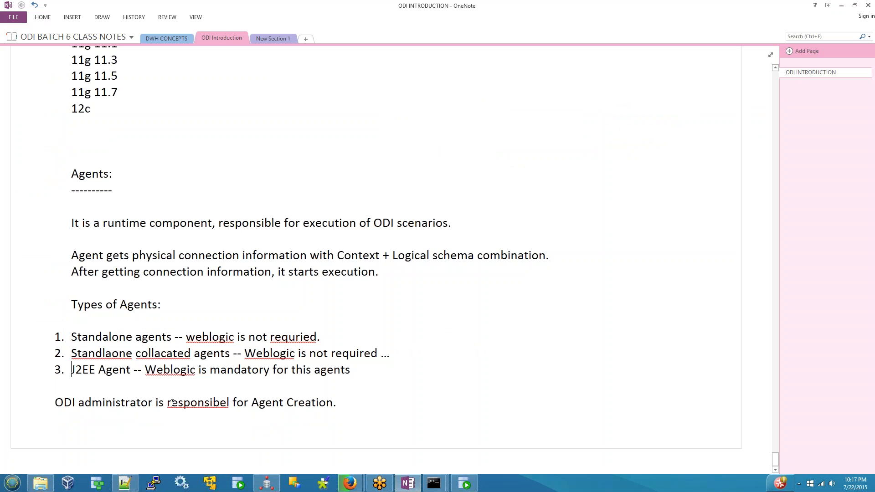
Step: Add the numbered sub-item "Start from command line" under item 2, the collocated agents entry
key(shift+End)
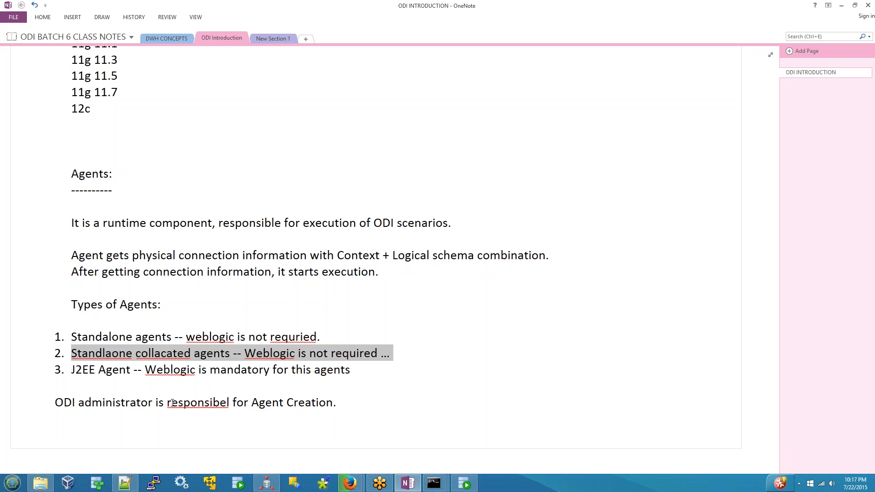
key(Down)
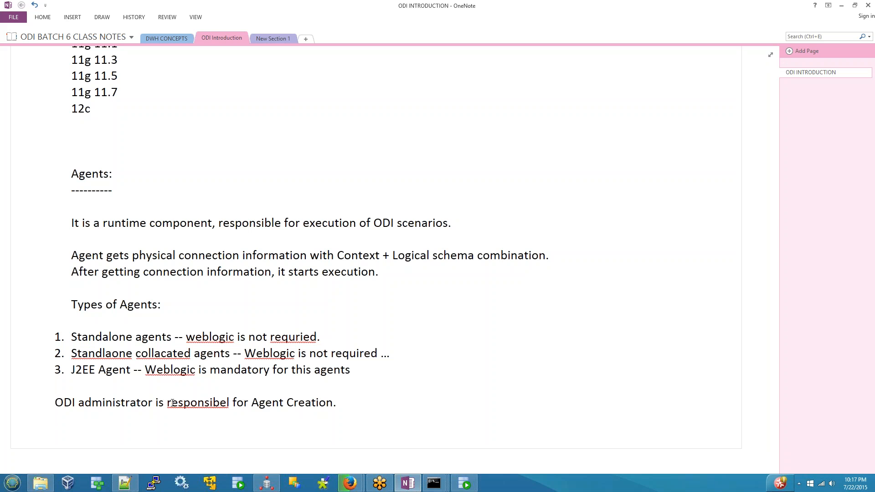
key(Down)
key(Up)
key(Up)
key(End)
key(Return)
key(Tab)
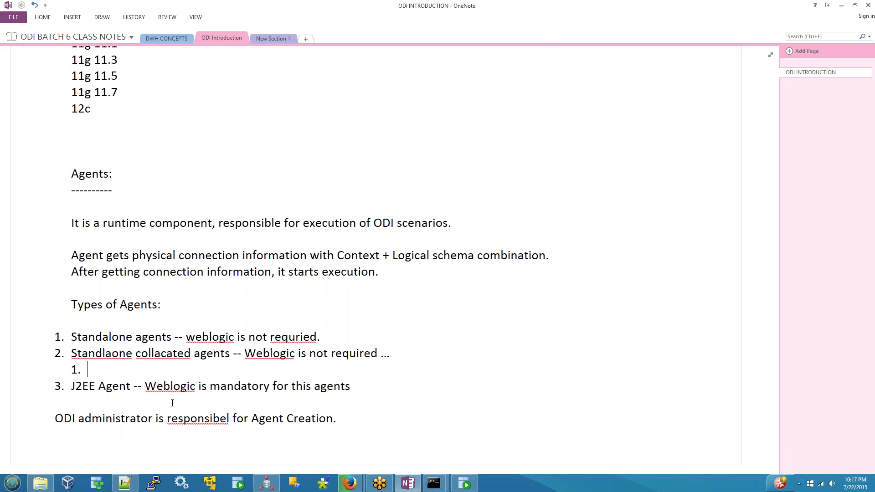
text(start friom)
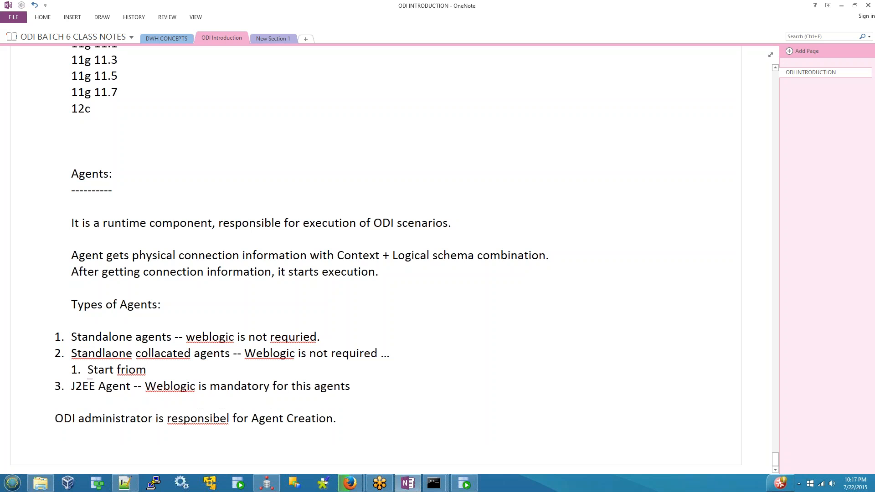
key(BackSpace)
key(BackSpace)
key(BackSpace)
text(om command line)
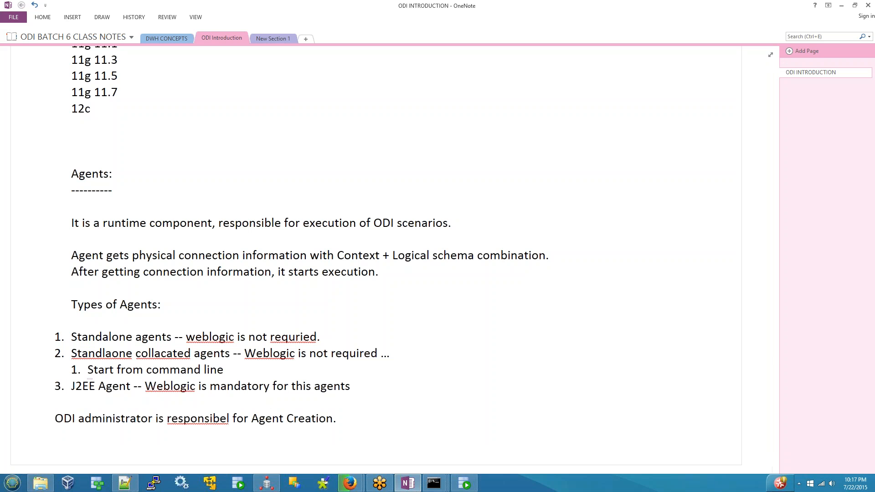
Step: Add the numbered sub-item "Weblogic server" under item 3, the J2EE Agent entry
click(350, 386)
key(Return)
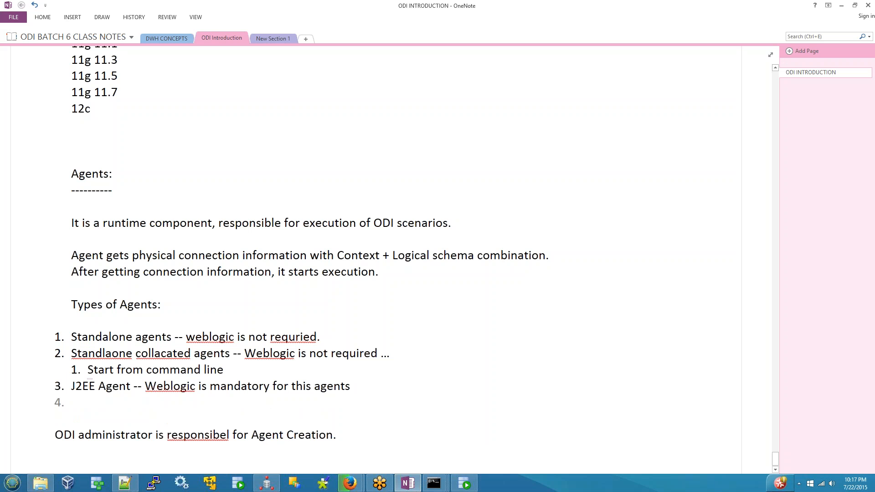
key(Tab)
text(weblog)
key(BackSpace)
text(gic server)
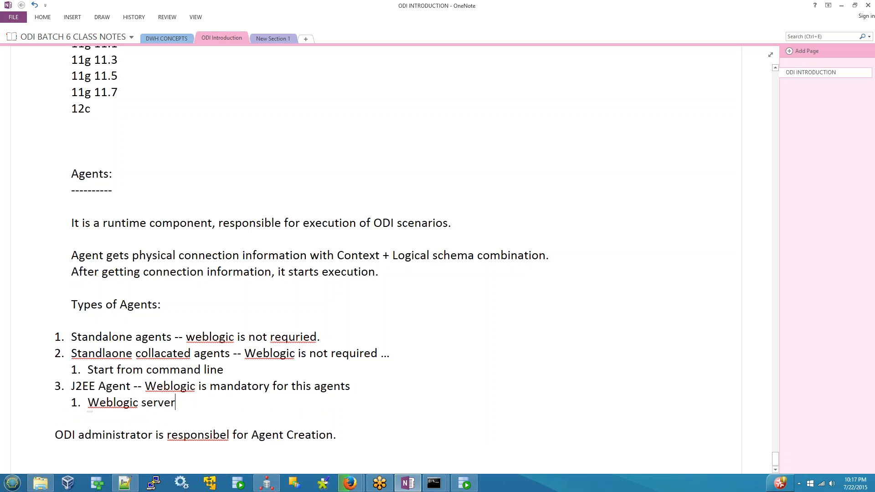
Step: Switch to Enterprise Manager in Firefox and inspect ODI_12_server1 and the resource adapters deployed on ODI_12_Cluster_1
click(349, 483)
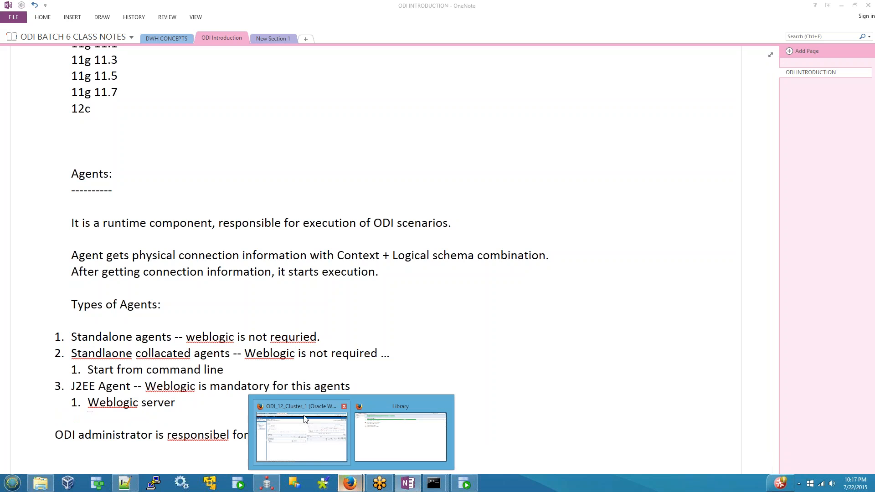
click(295, 406)
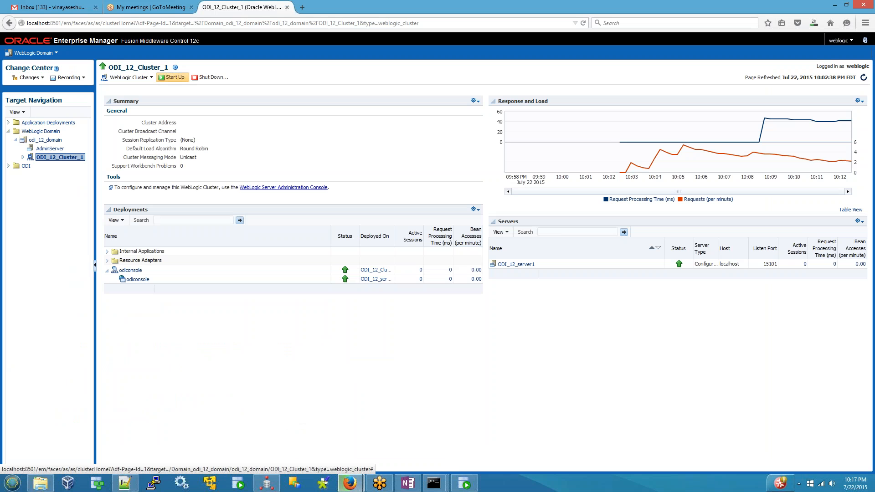
click(514, 269)
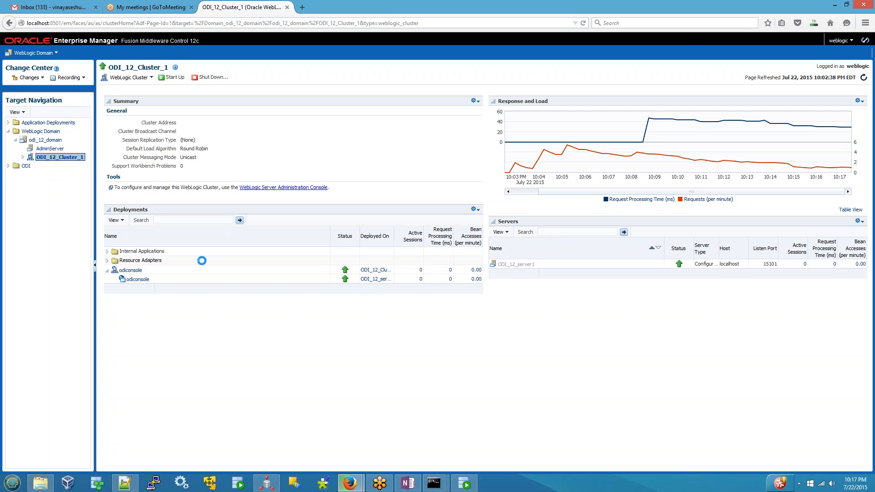
scroll(201, 351, down, 5)
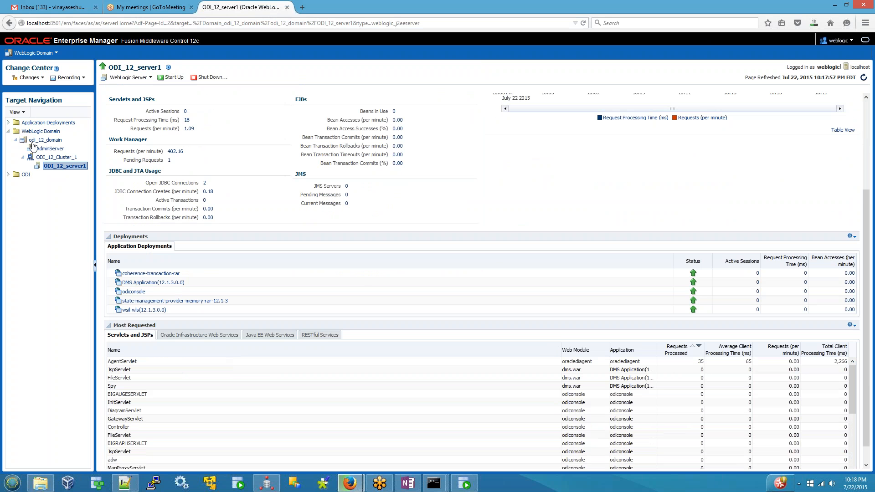
click(54, 159)
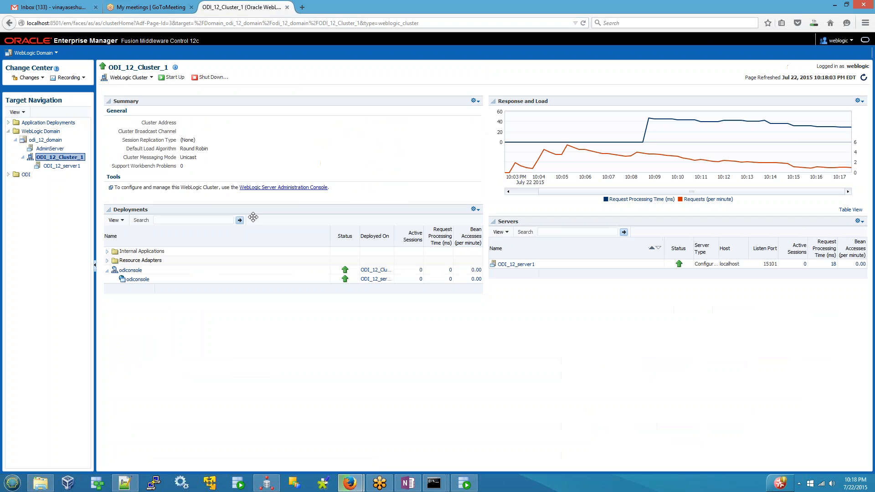
click(107, 260)
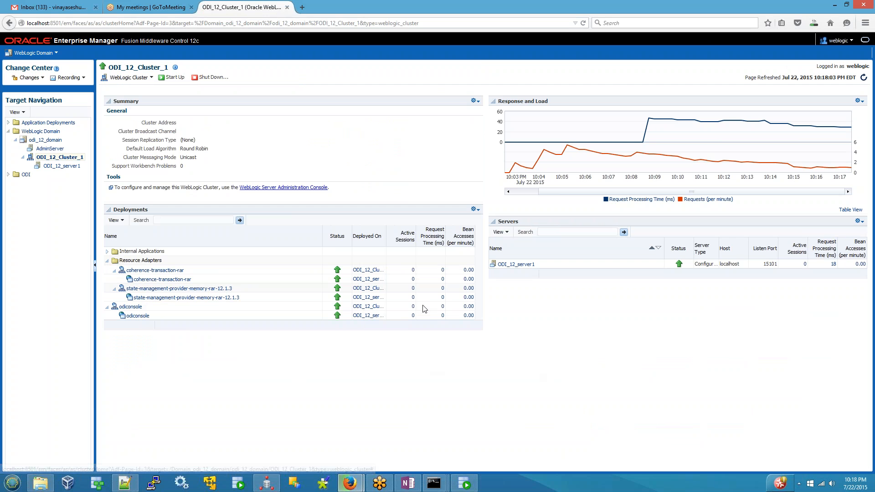
mouse_move(274, 487)
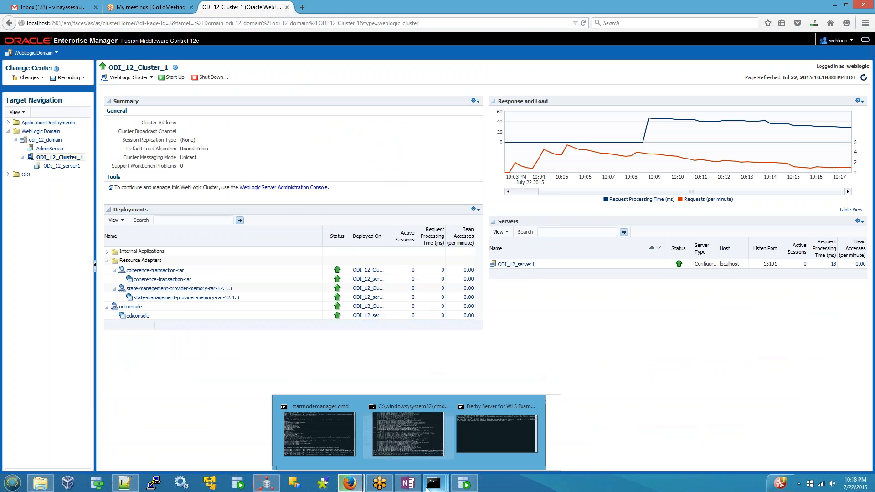
Step: Return to the OneNote class notes and highlight the sub-item "Start from command line"
click(407, 483)
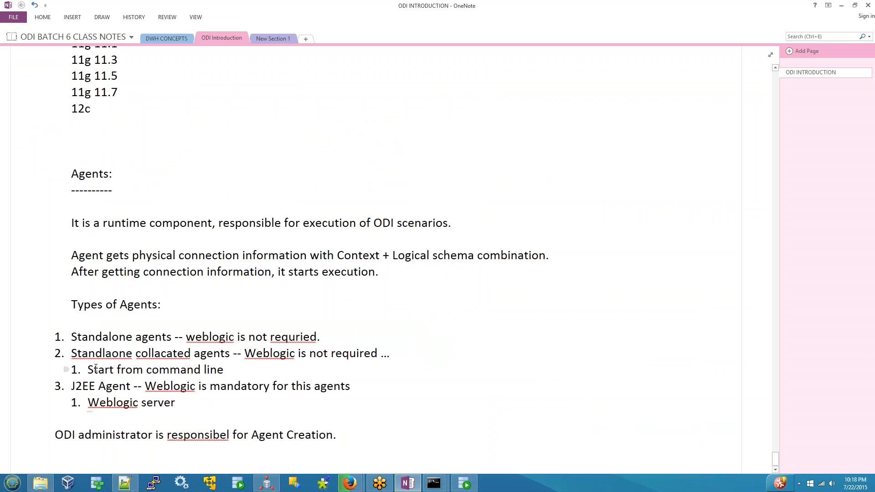
drag(88, 370, 224, 370)
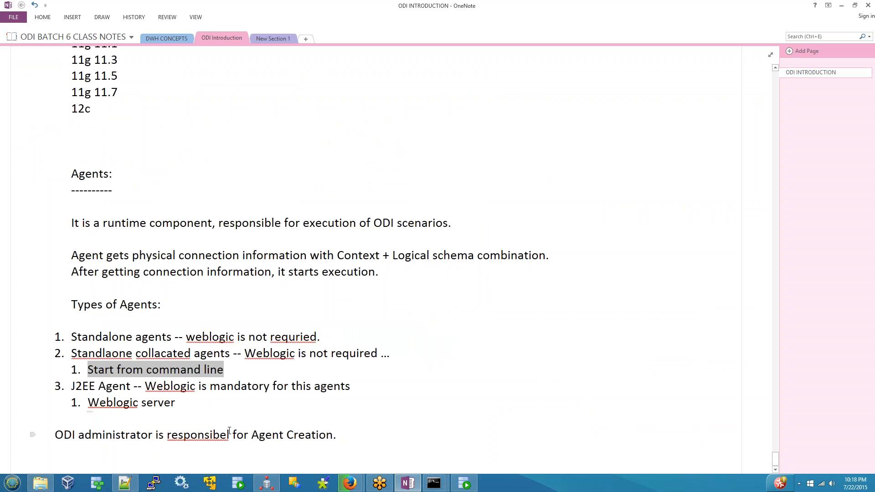
Step: Correct the misspelled word to "responsible" in the ODI administrator line and add the heading "Steps :" below it
click(310, 437)
key(BackSpace)
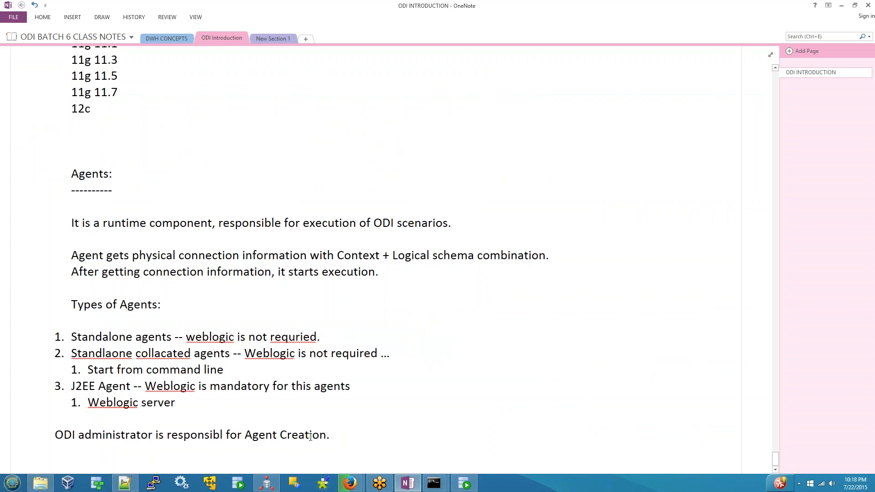
text(e)
key(End)
key(Return)
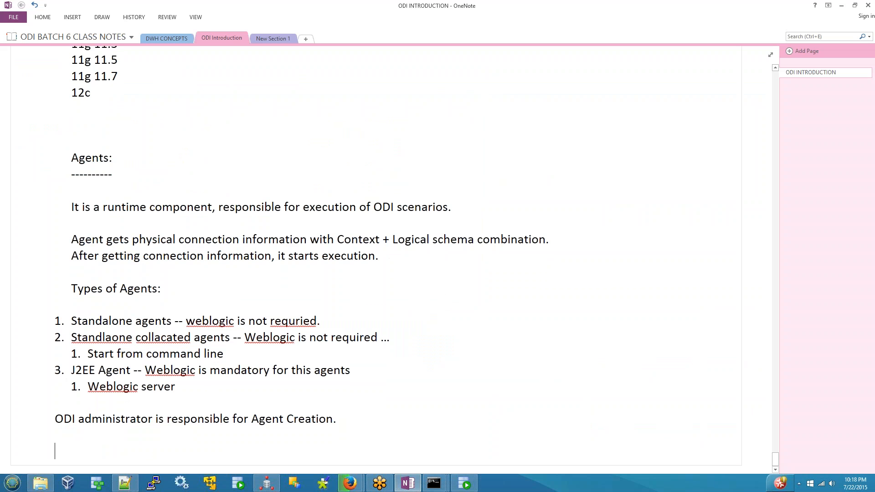
text(steps :)
key(Return)
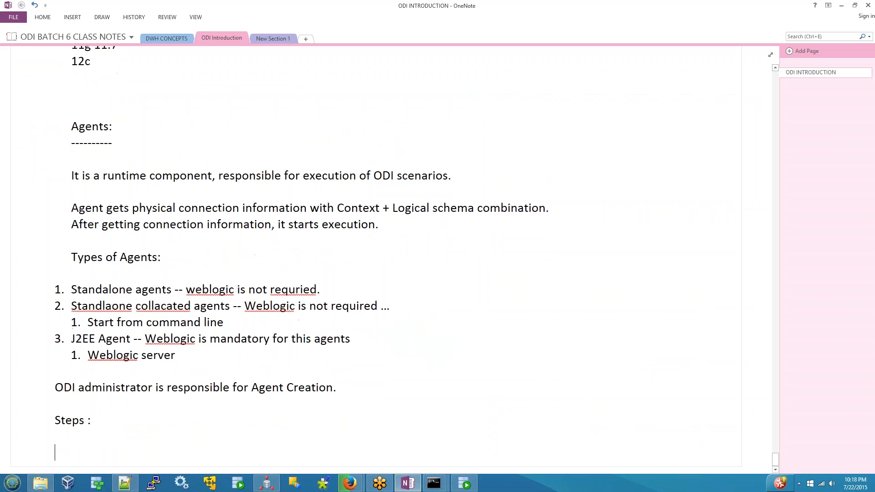
Step: Add numbered item 1 under Steps: "Need to create an agent from ODI 12c/ODI11 topology configuration."
text(1. need )
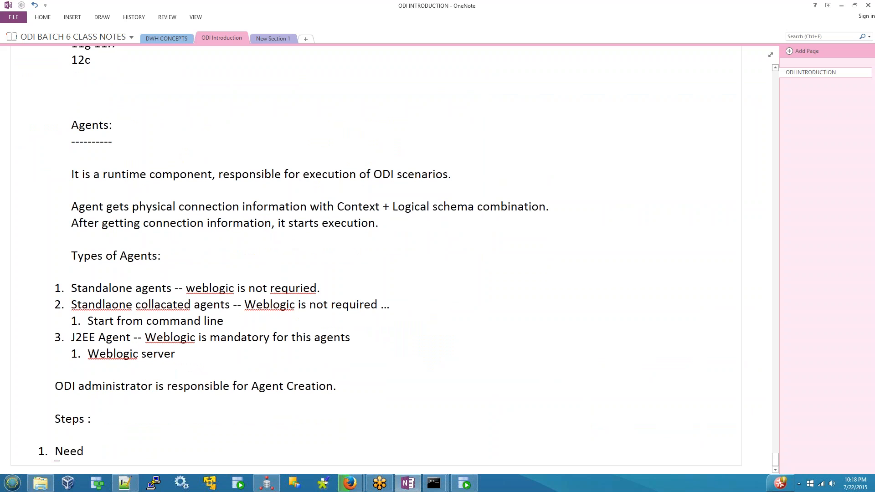
text(to create an agent)
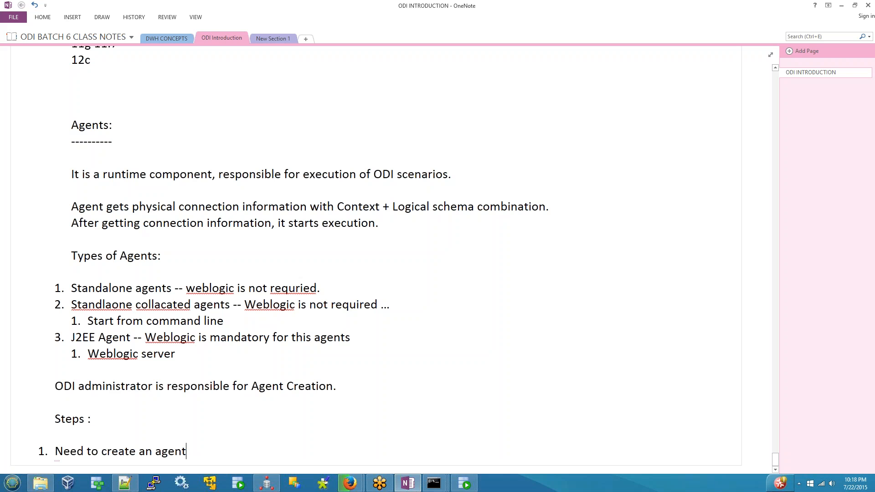
text(.)
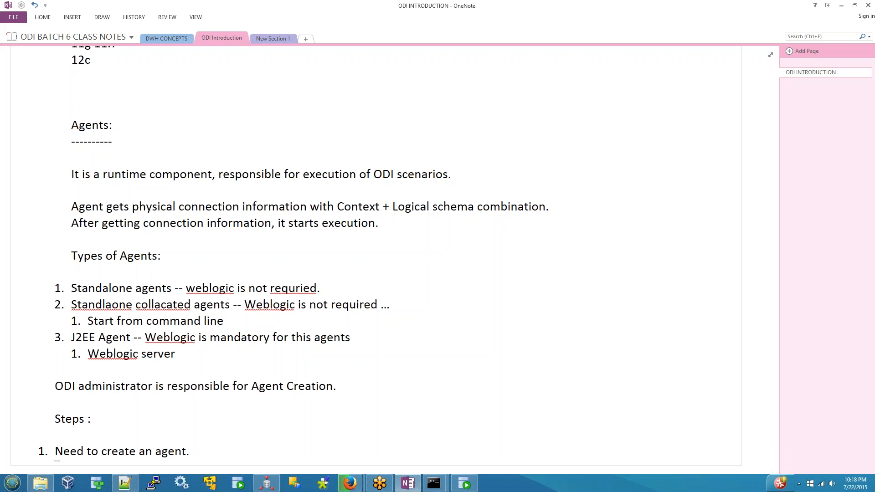
text(from OD)
text(I 12c)
text(/ODI 1)
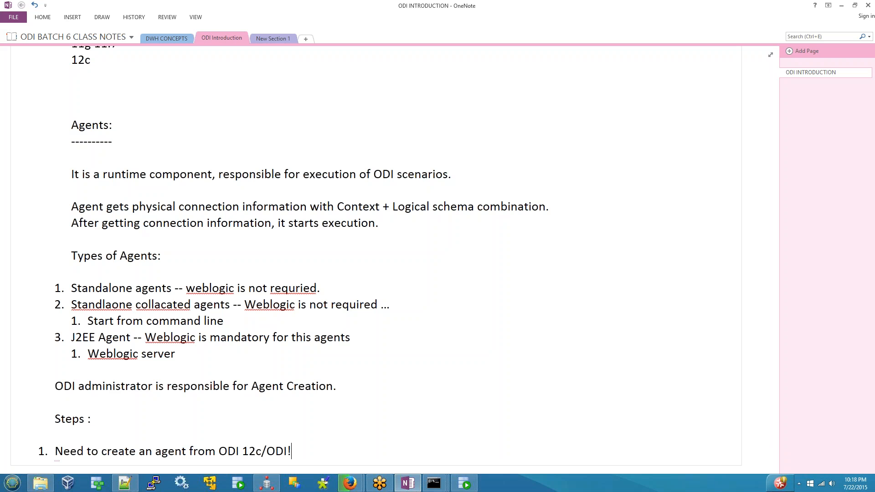
key(BackSpace)
key(BackSpace)
text(11 topology config)
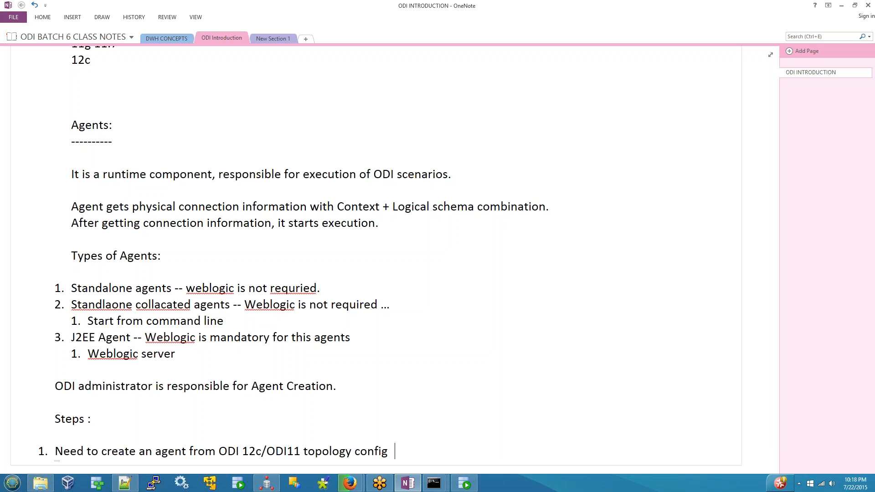
text(uration.)
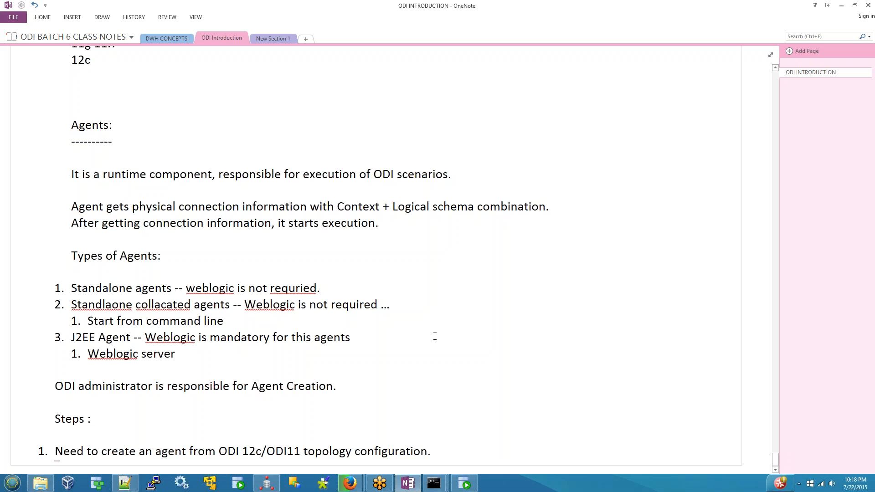
Step: Switch to ODI Studio and create a new physical agent named stdagent with port 20910
click(266, 483)
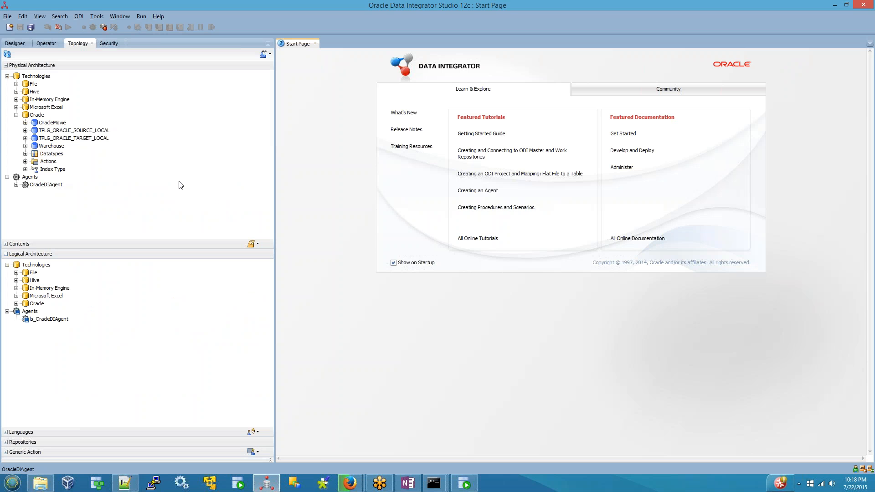
right_click(27, 179)
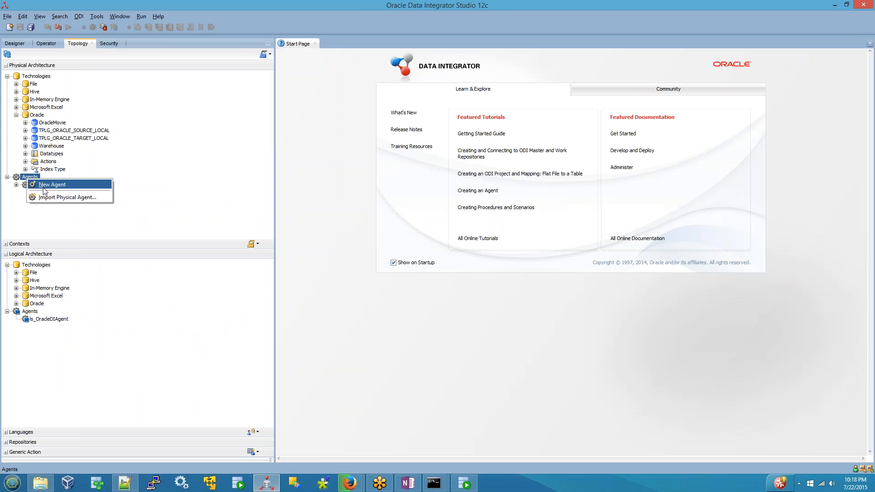
click(44, 187)
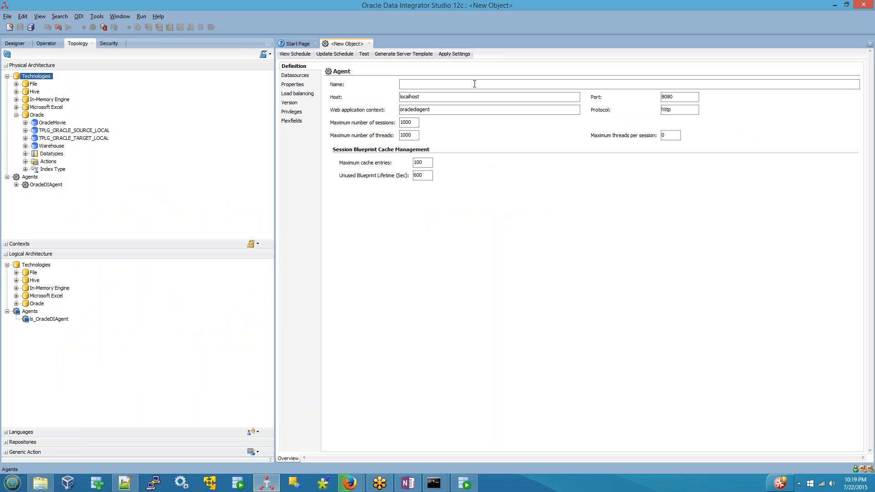
text(stdagent)
drag(690, 99, 660, 98)
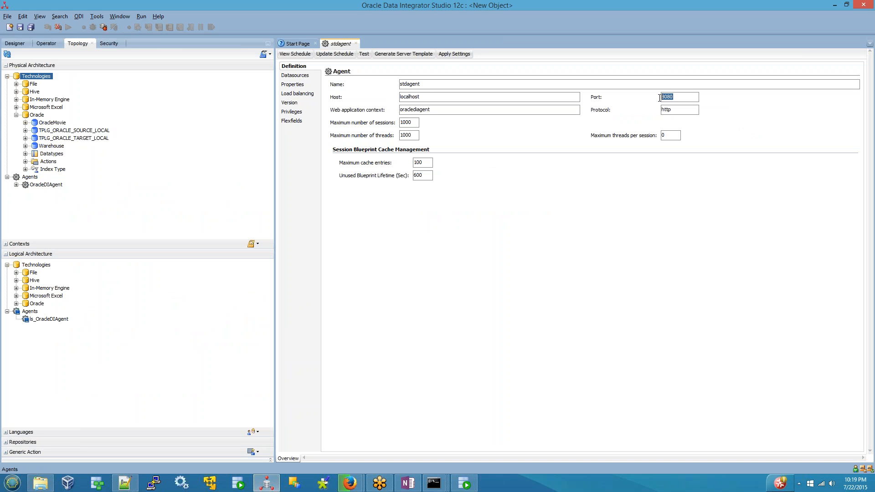
text(2091)
Step: Point out the web application context and protocol of stdagent, then save the agent and test it
drag(477, 107, 400, 109)
drag(672, 110, 602, 111)
click(20, 27)
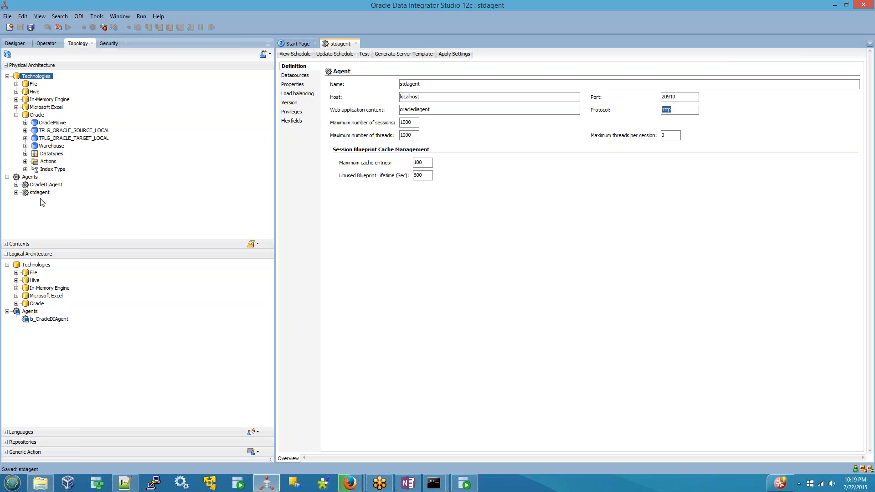
click(363, 54)
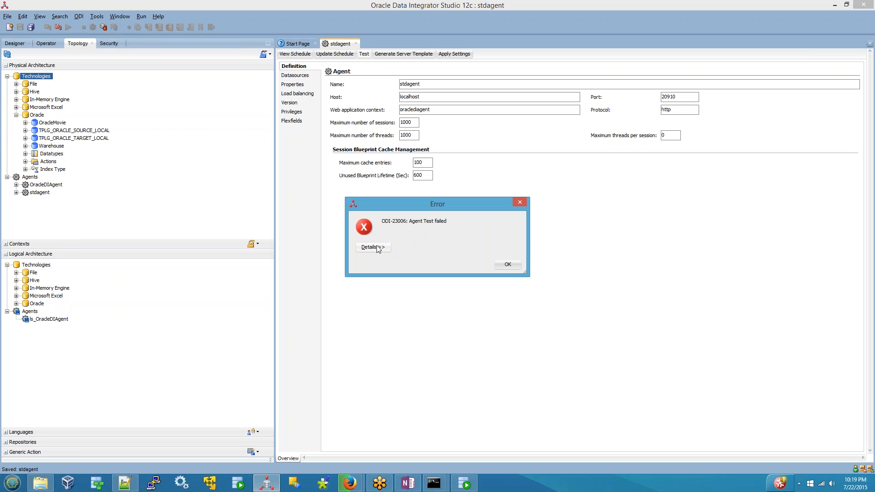
click(521, 203)
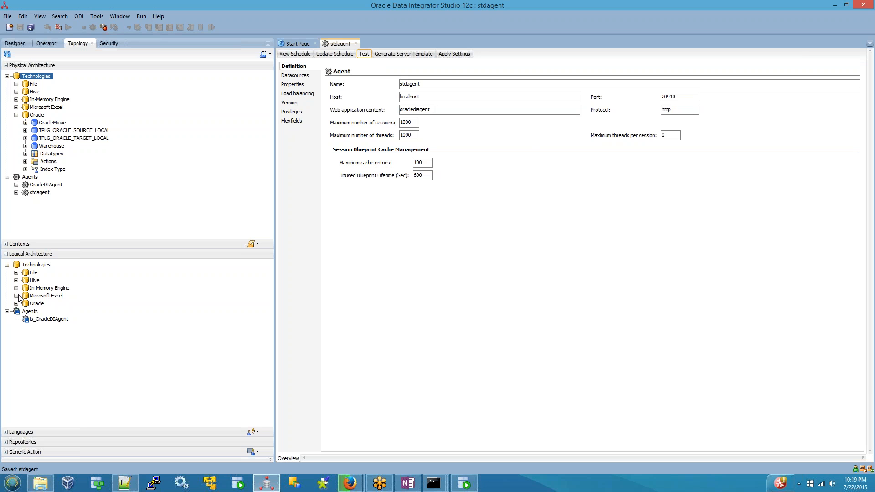
Step: Create and save a logical agent named ls_stdagent, mapped to the physical agent stdagent in the Global context
right_click(36, 314)
click(57, 317)
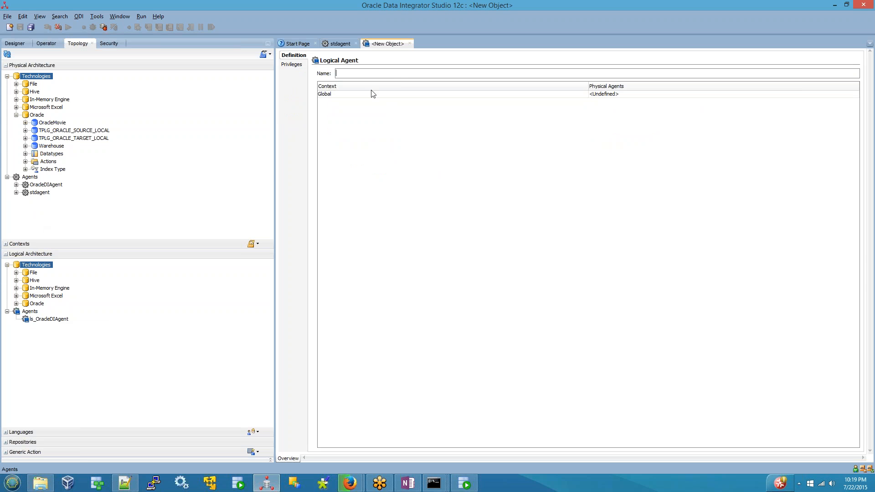
text(ls_st)
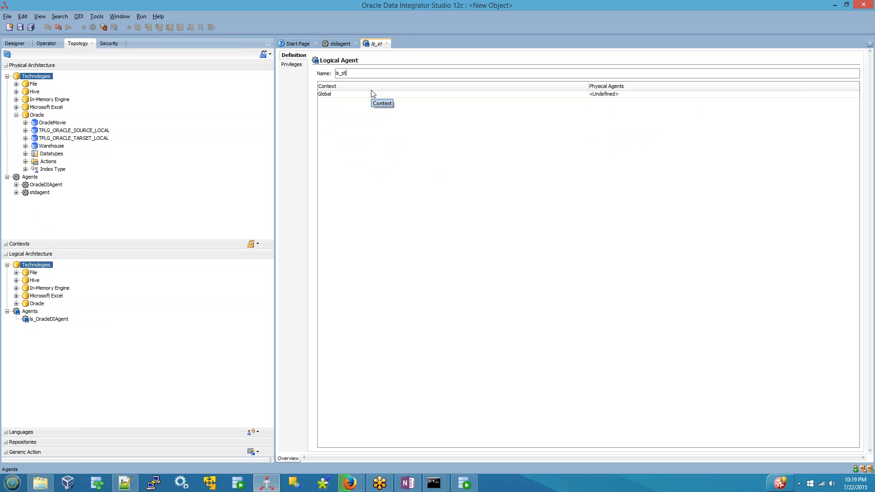
text(dagent)
click(613, 96)
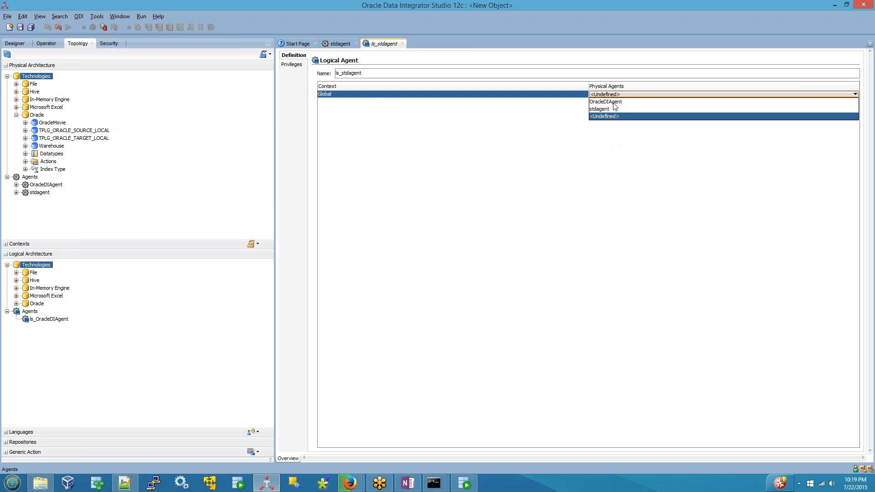
click(611, 110)
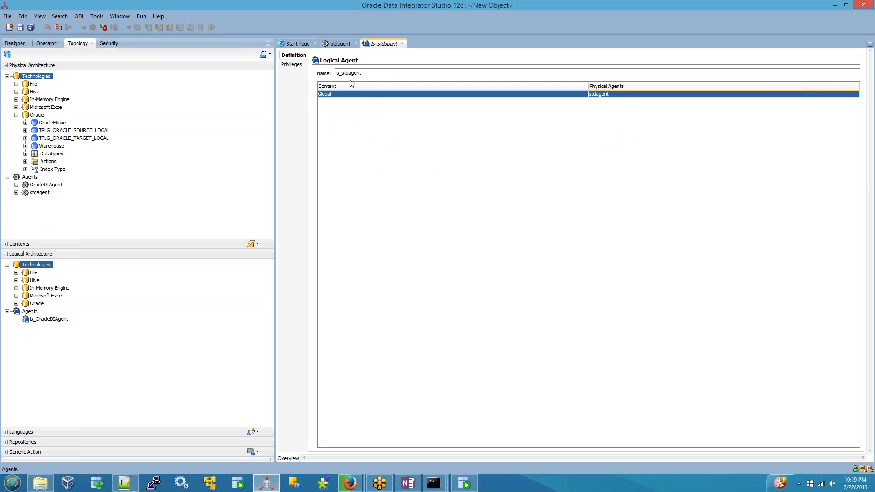
click(20, 27)
click(402, 43)
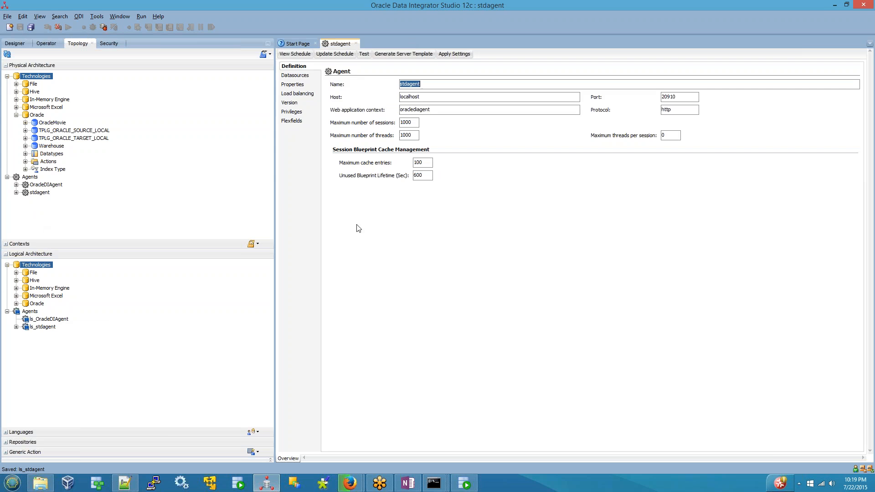
Step: Return to the OneNote notes and add item 2 under Steps: "Create logical agent for a physical agent"
click(407, 483)
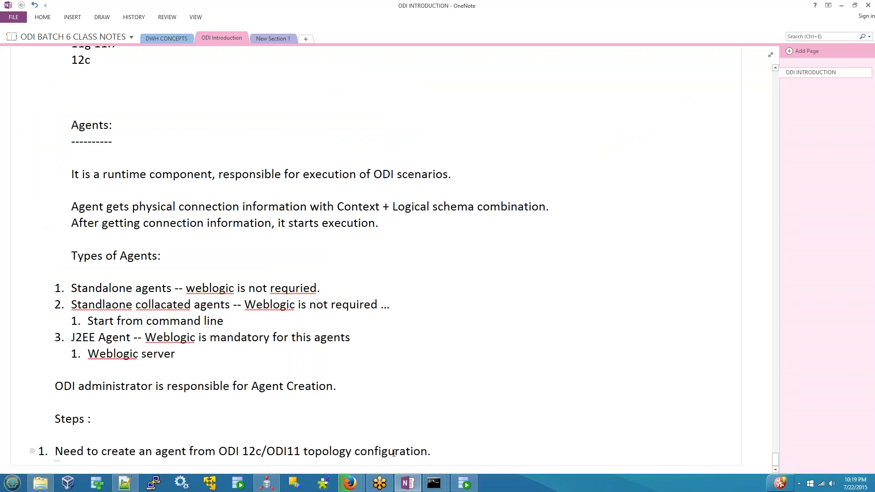
key(Return)
text(Create )
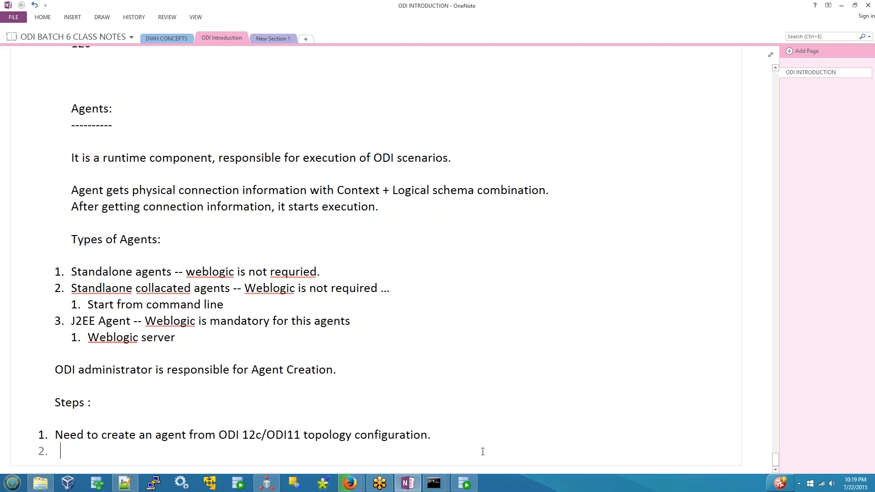
text(logical agent for )
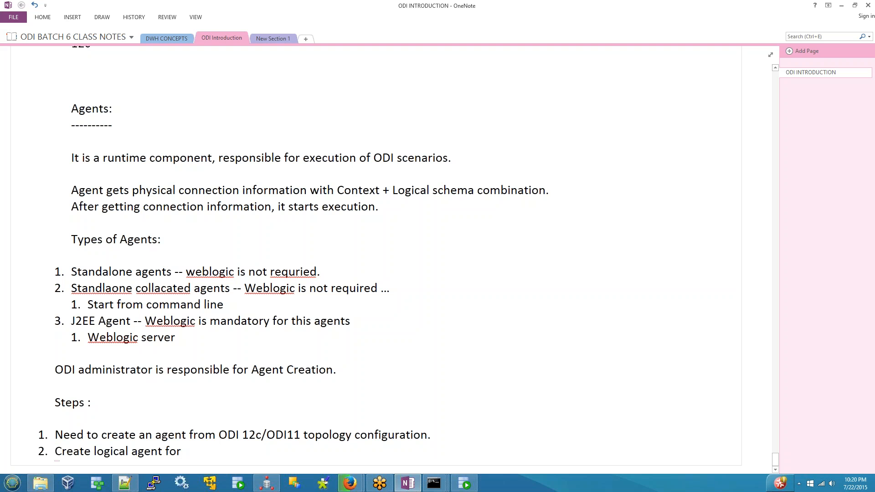
text(a phycs)
key(BackSpace)
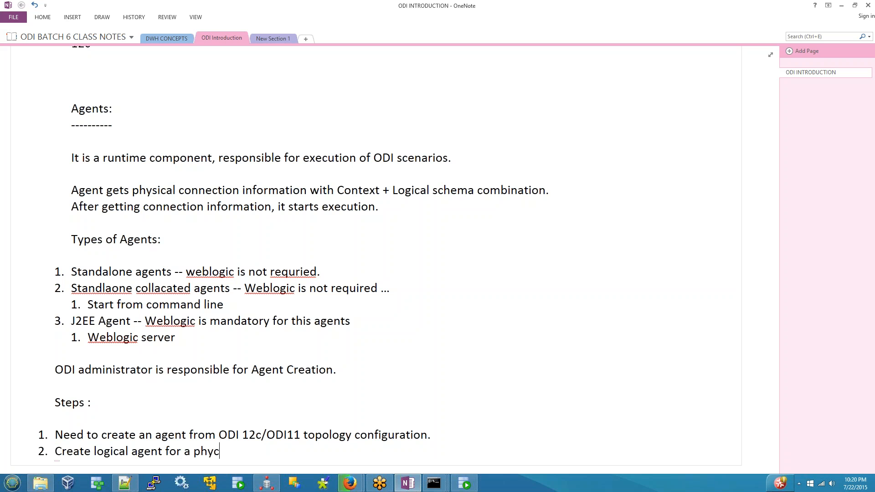
key(BackSpace)
text(sical a)
text(gent)
Step: Append "-- Agent name, Agent host and port number needs to provide." to item 1 under Steps
text(Agent)
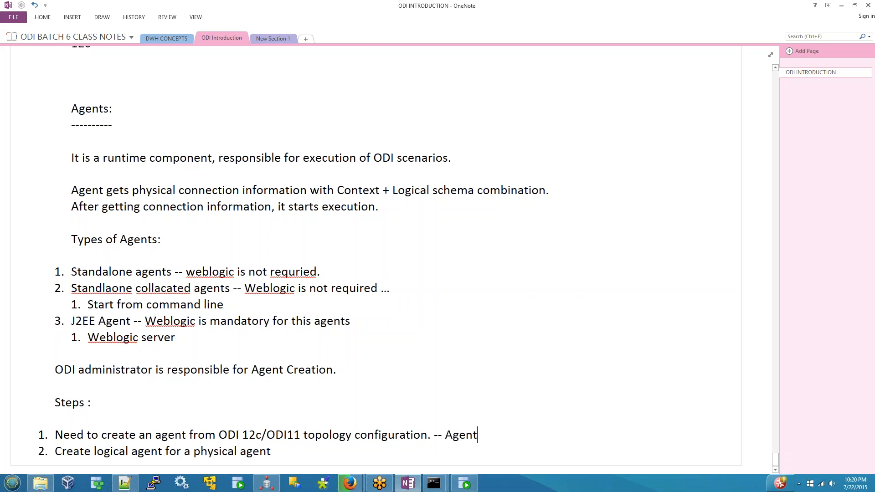
text( name, Agent hos)
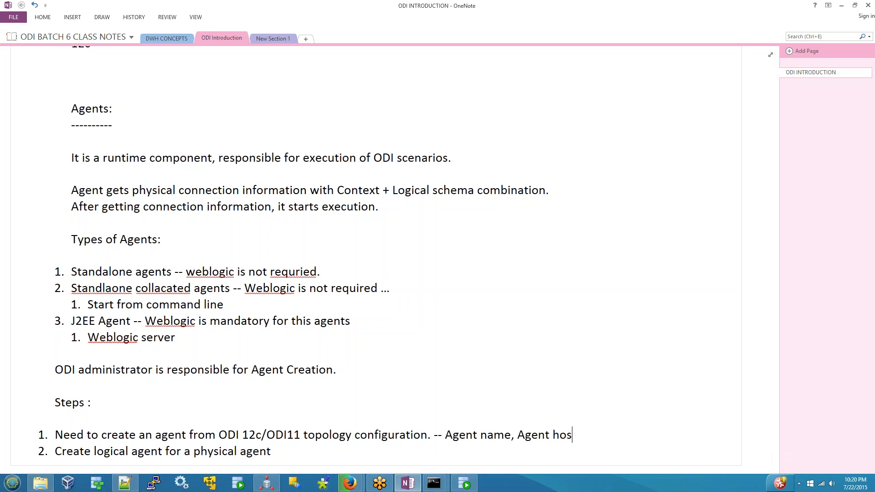
text(t,)
key(BackSpace)
text(and porty)
key(BackSpace)
key(BackSpace)
text(number )
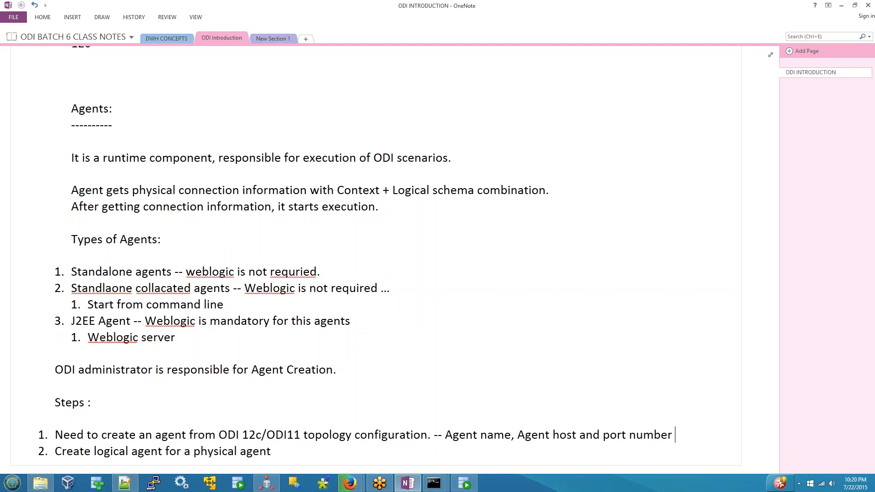
text(needs to prive)
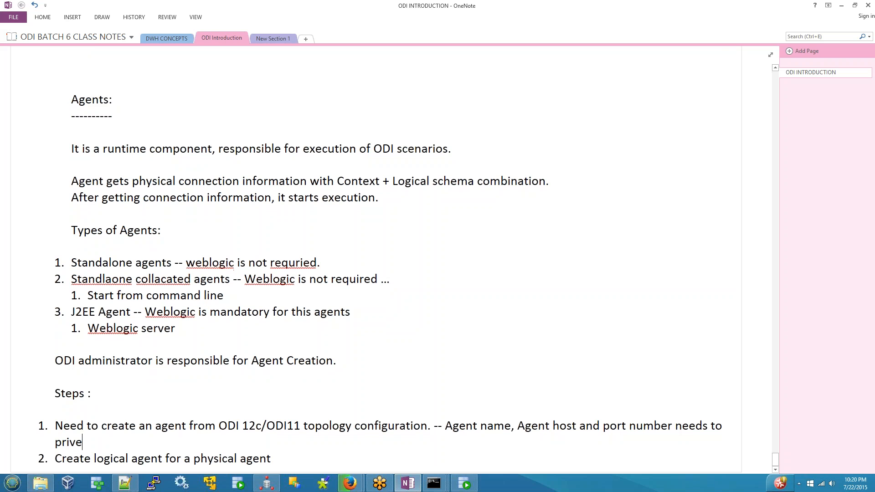
key(BackSpace)
key(BackSpace)
key(BackSpace)
text(ovide.)
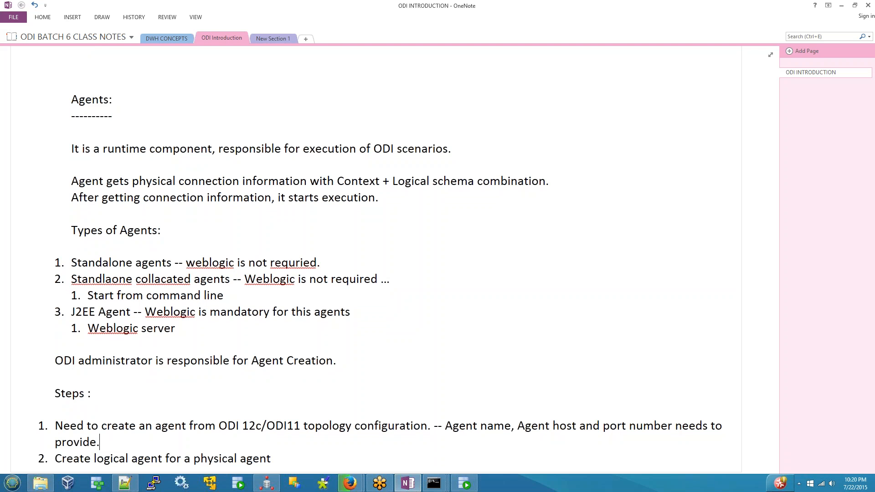
Step: End item 2 under Steps with a full stop and highlight its text
click(272, 458)
key(BackSpace)
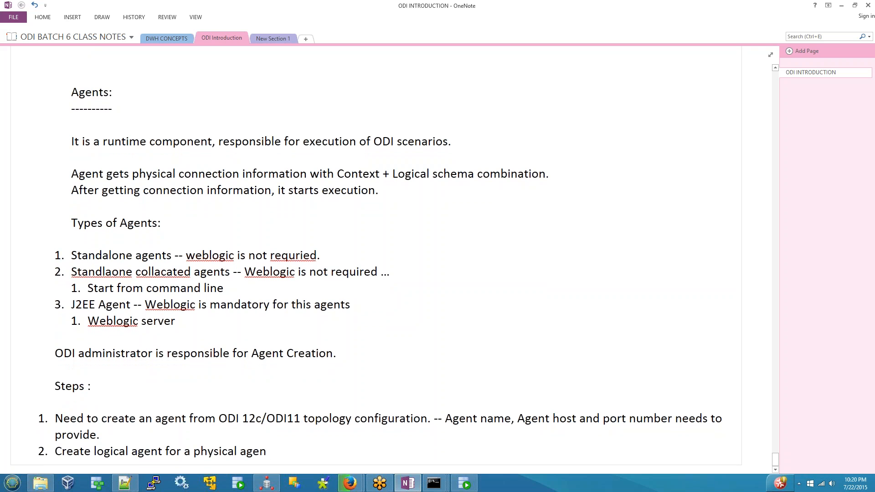
text(t.)
key(shift+Home)
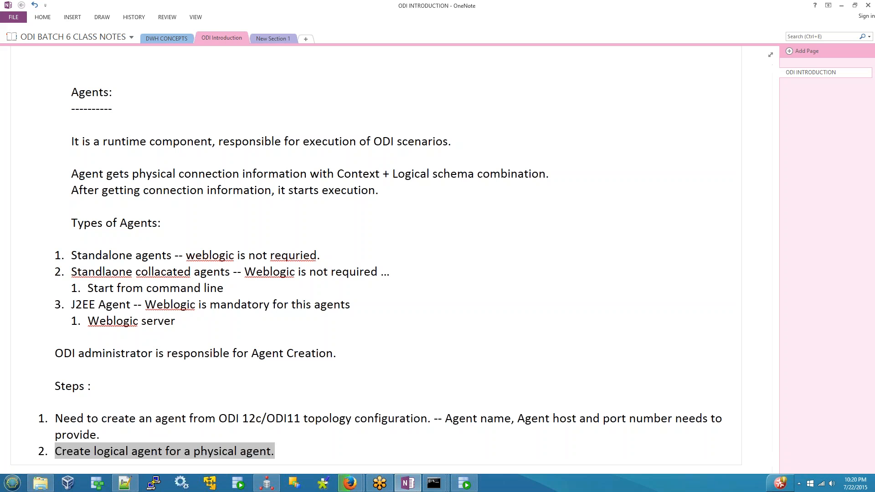
Step: Add item 3 under Steps, beginning "Need to start an agent either from command line"
key(End)
key(Return)
text(n)
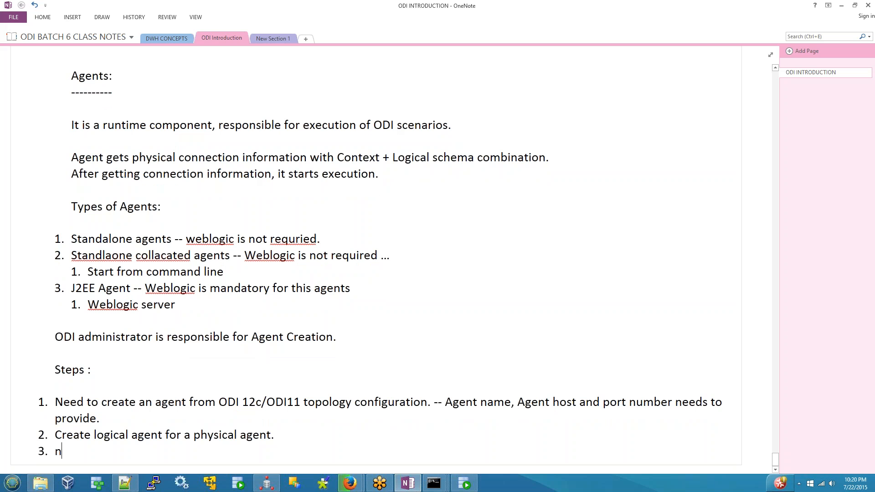
text(eed to start an)
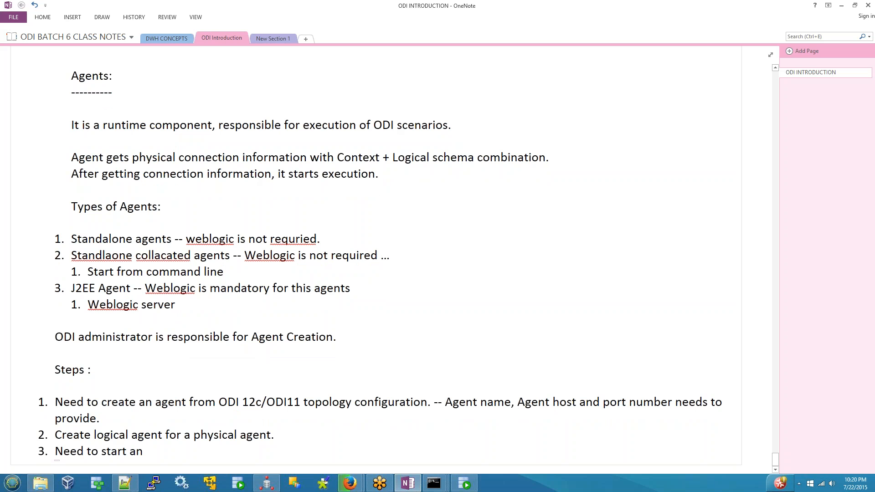
text( anget)
key(BackSpace)
key(BackSpace)
key(BackSpace)
text(e)
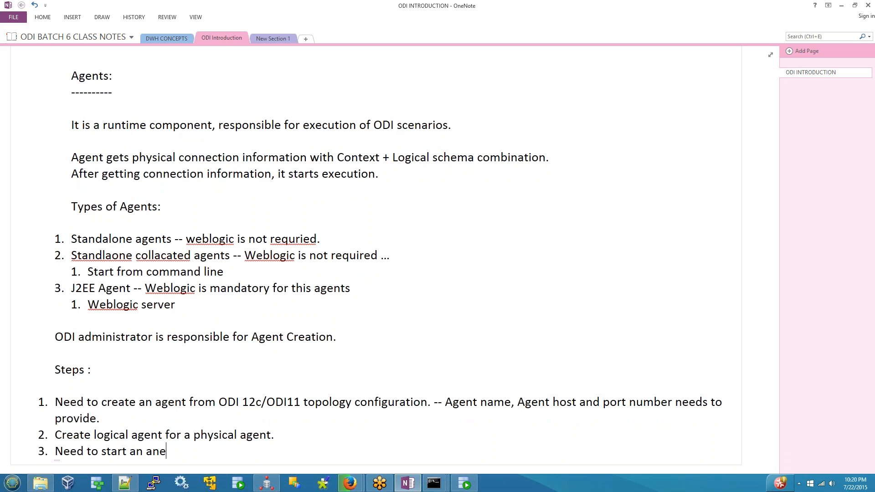
key(BackSpace)
key(BackSpace)
text(gent either form)
key(BackSpace)
key(BackSpace)
key(BackSpace)
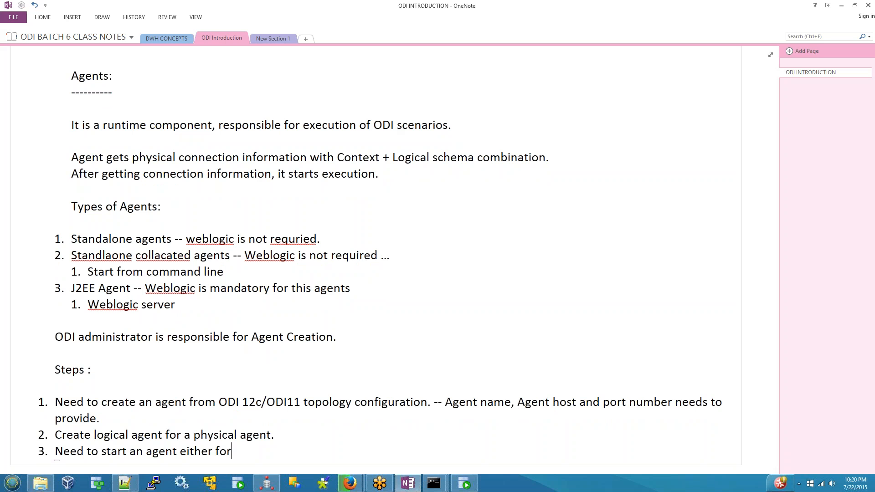
text(rom command line ()
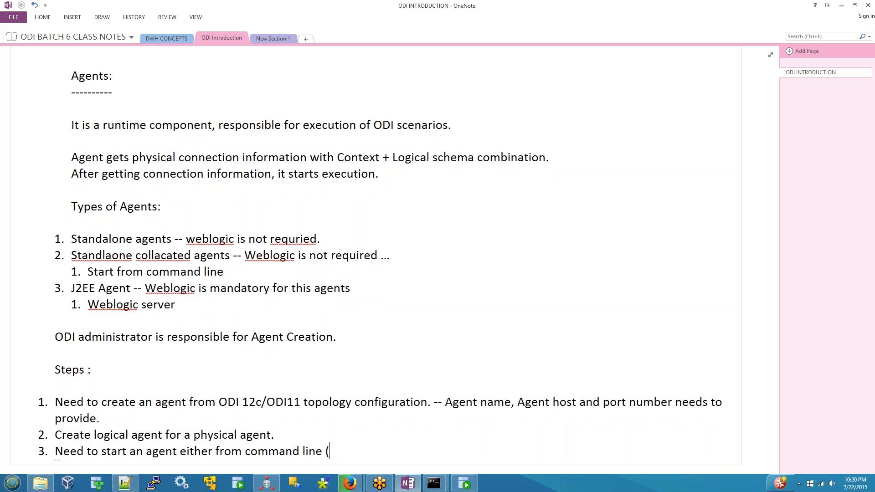
Step: Complete item 3 with "(i.e stanalone agent) or weblogic server (i.e J2EE agent)"
text(i.e stanalone agen)
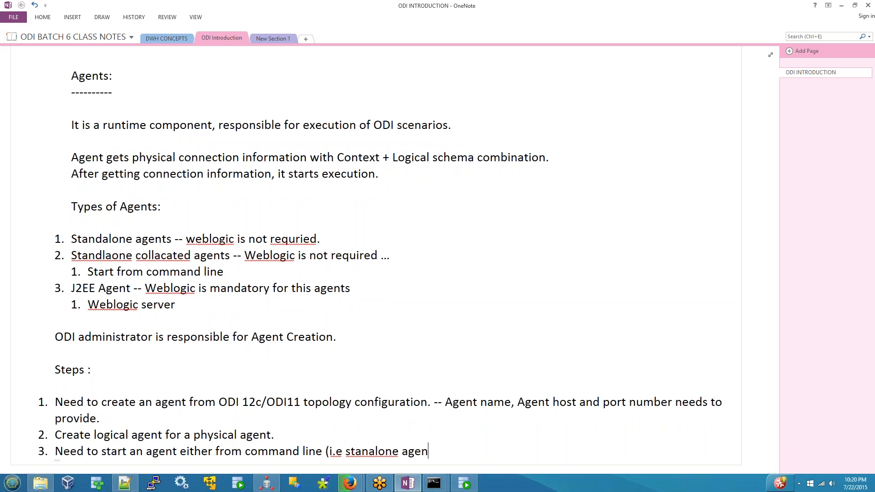
key(BackSpace)
text(nt) or weblogic )
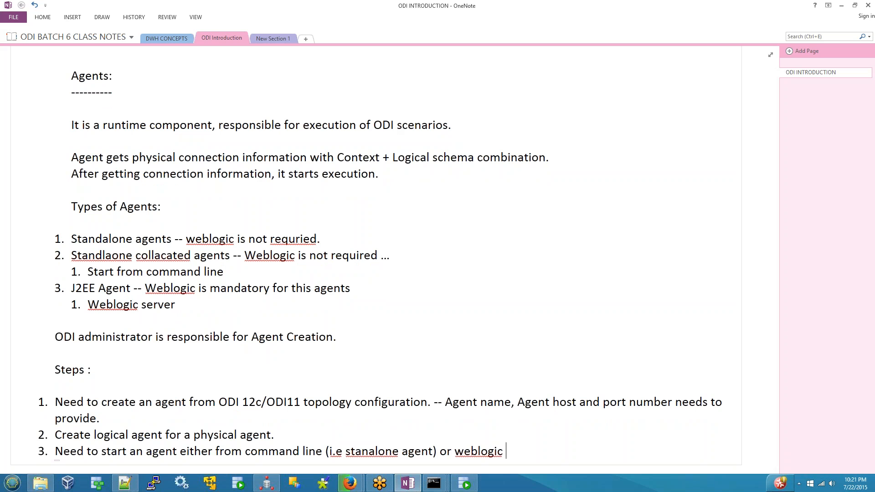
text(server (i.e J2EE aent)
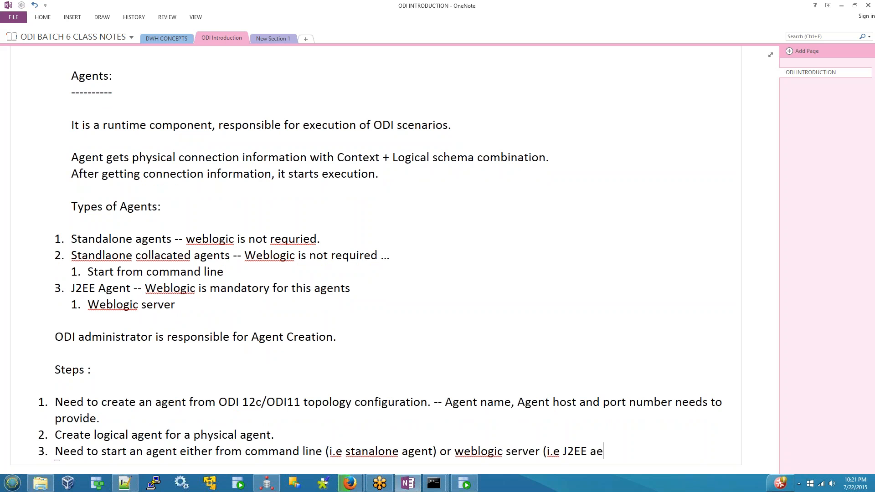
key(BackSpace)
key(BackSpace)
key(BackSpace)
text(gent))
key(shift+Home)
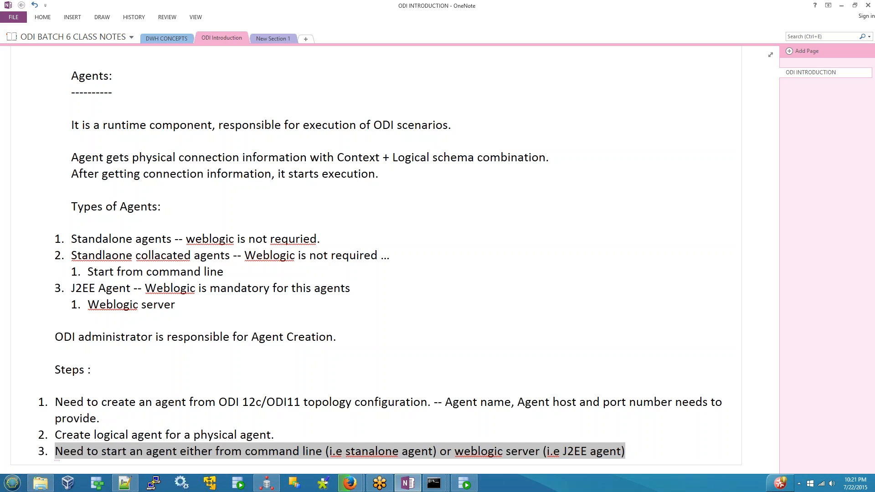
key(End)
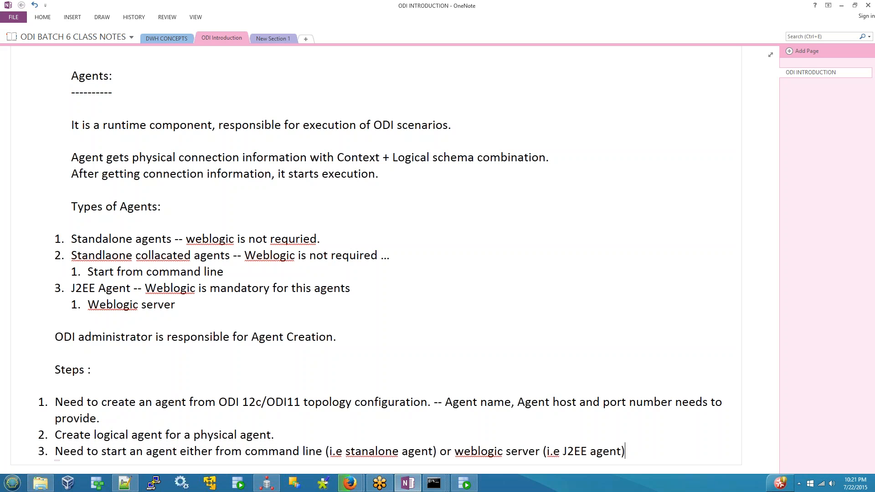
Step: Glance at ODI Studio and Enterprise Manager, and highlight "ODI administrator is responsible for Agent Creation." in the OneNote notes
click(266, 483)
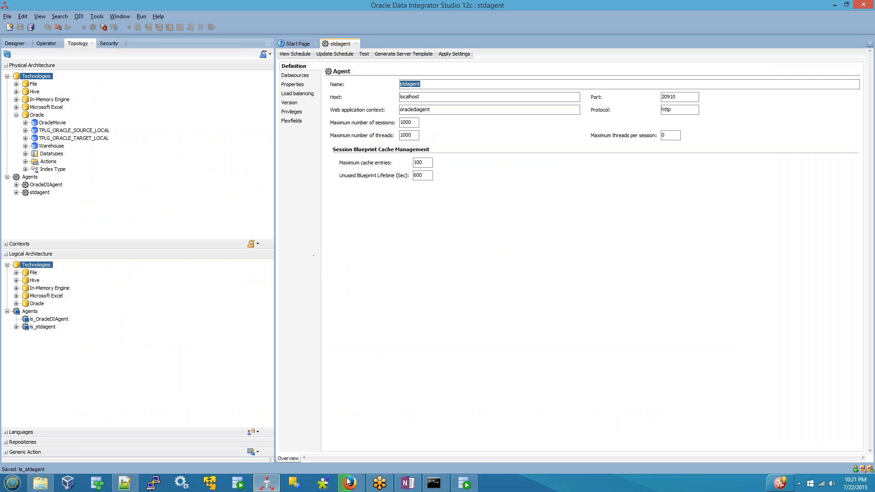
mouse_move(349, 483)
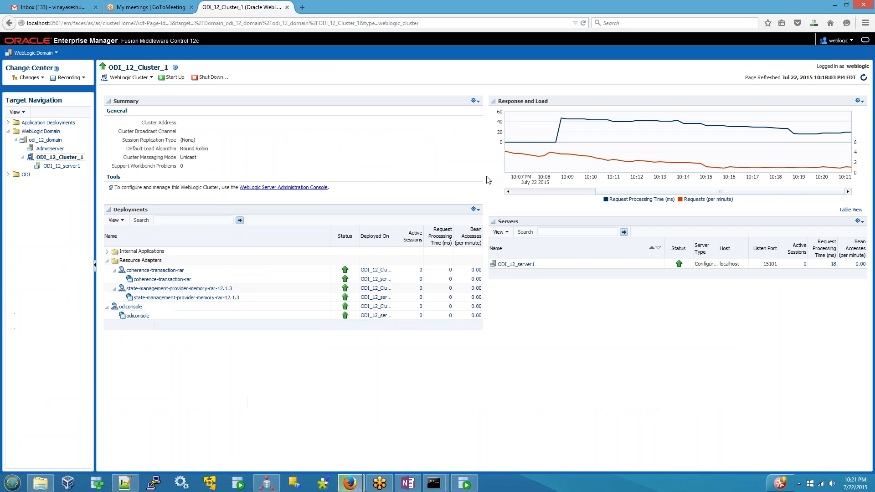
click(408, 483)
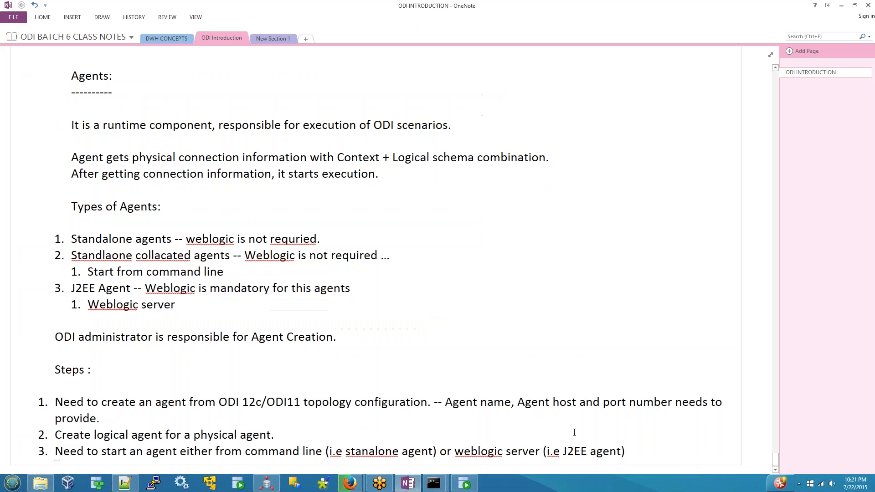
scroll(574, 433, down, 1)
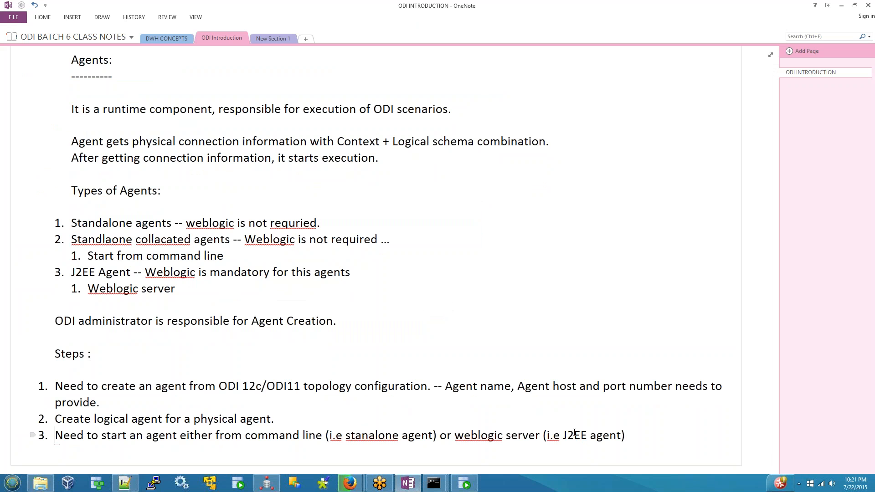
key(Up)
key(Up)
key(shift+End)
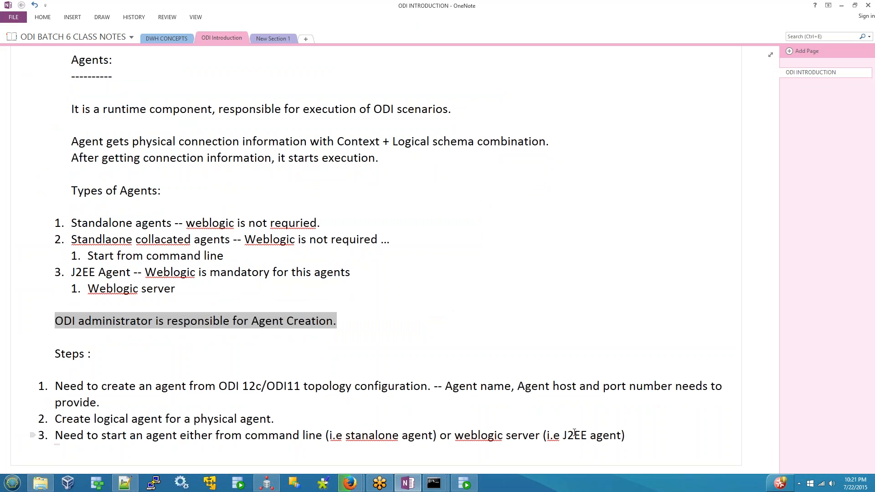
Step: Switch to ODI Studio, replace the open stdagent editor with the physical agent OracleDIAgent, and test that agent
click(266, 483)
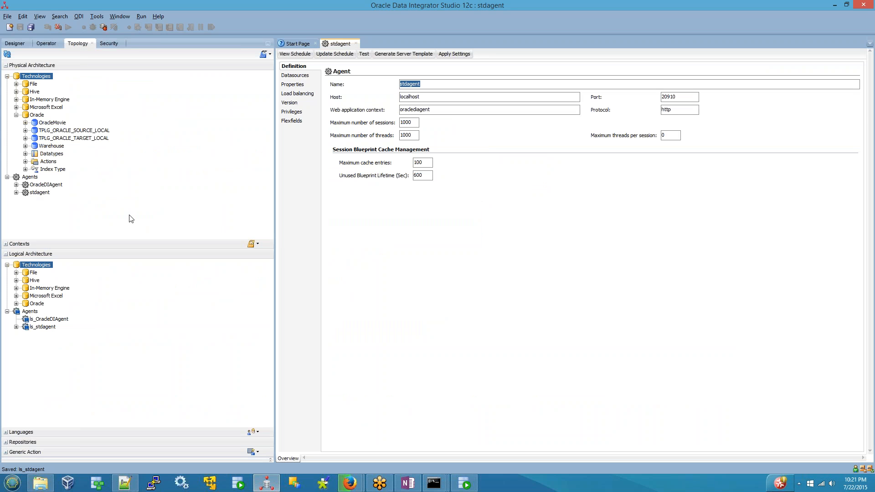
click(356, 43)
double_click(46, 185)
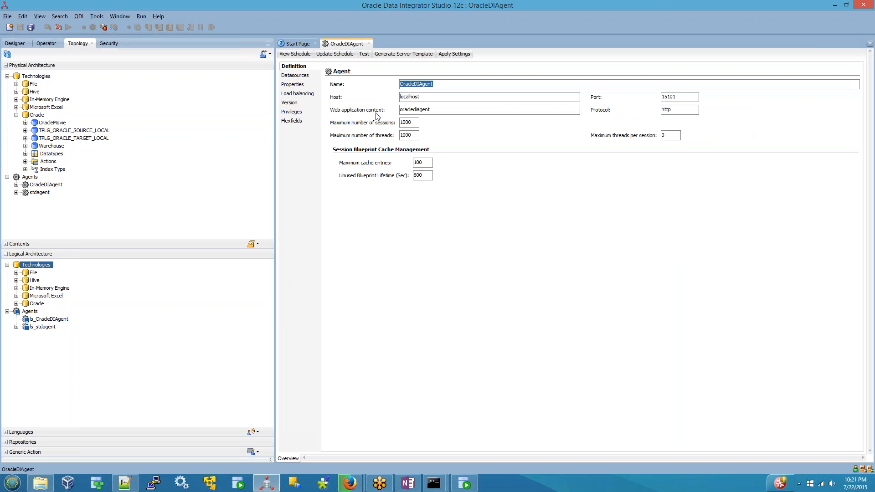
click(364, 54)
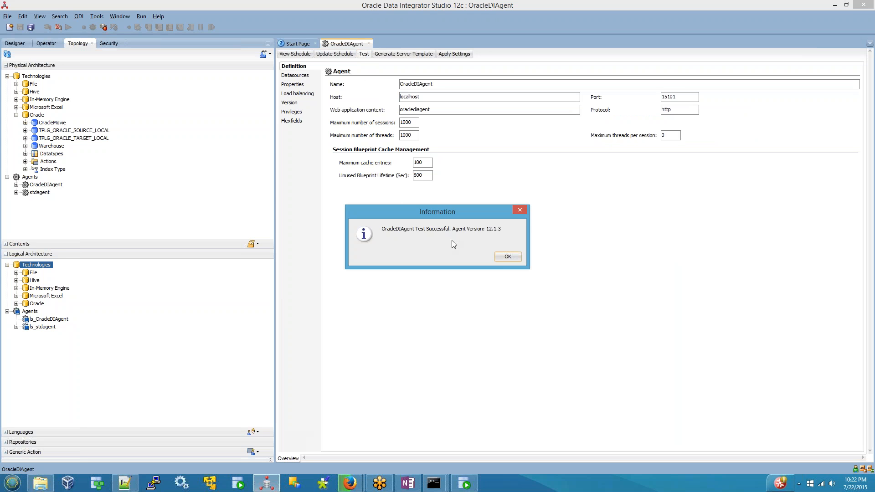
click(507, 257)
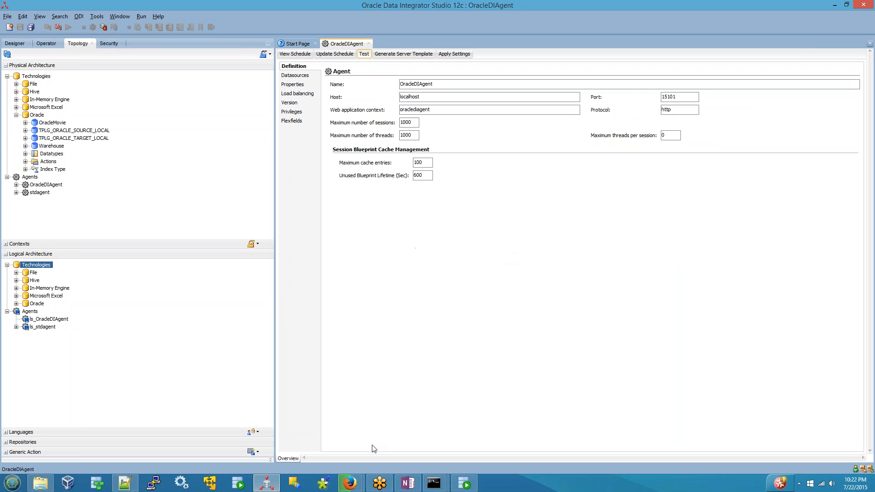
Step: Test the physical agent stdagent, expand the error details, and close its editor
double_click(40, 193)
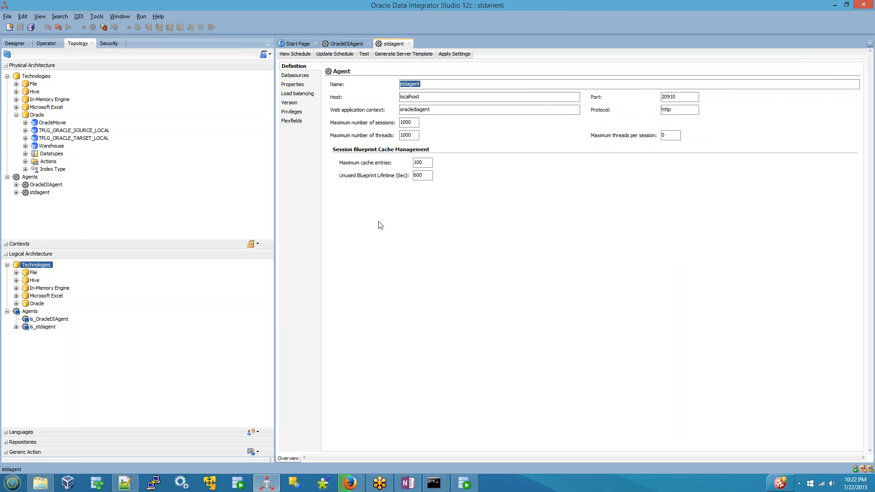
click(364, 54)
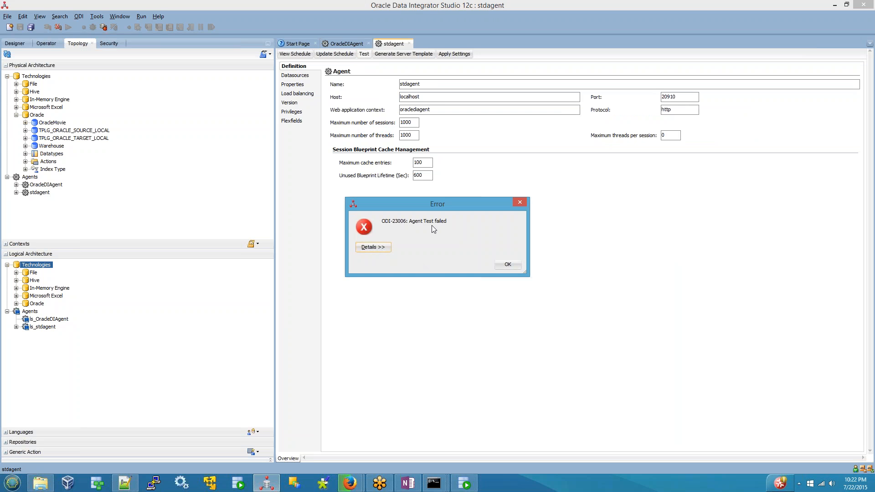
click(384, 249)
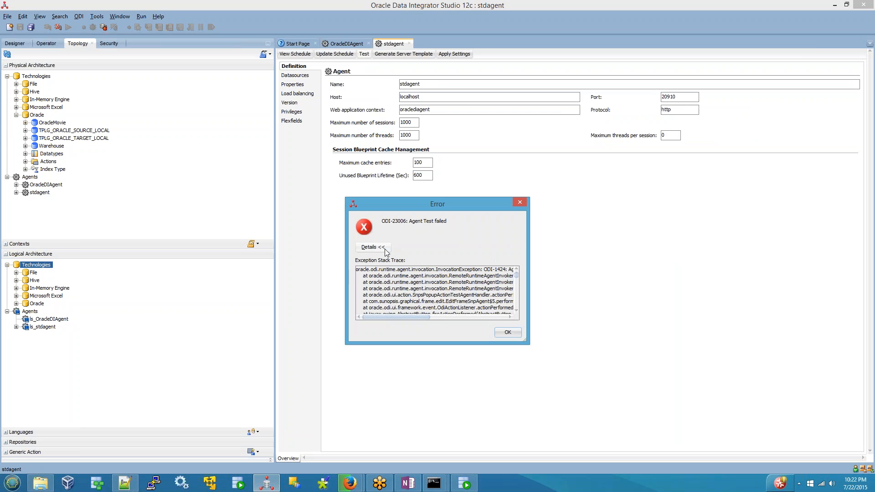
click(499, 332)
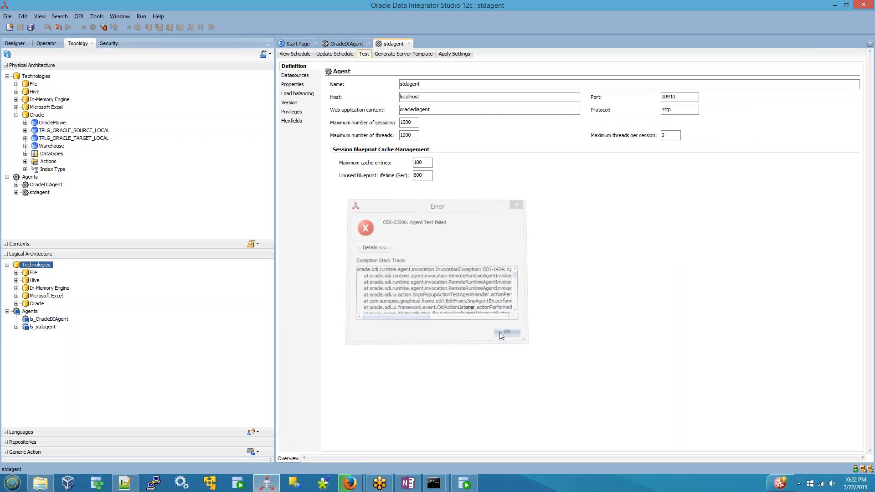
click(409, 43)
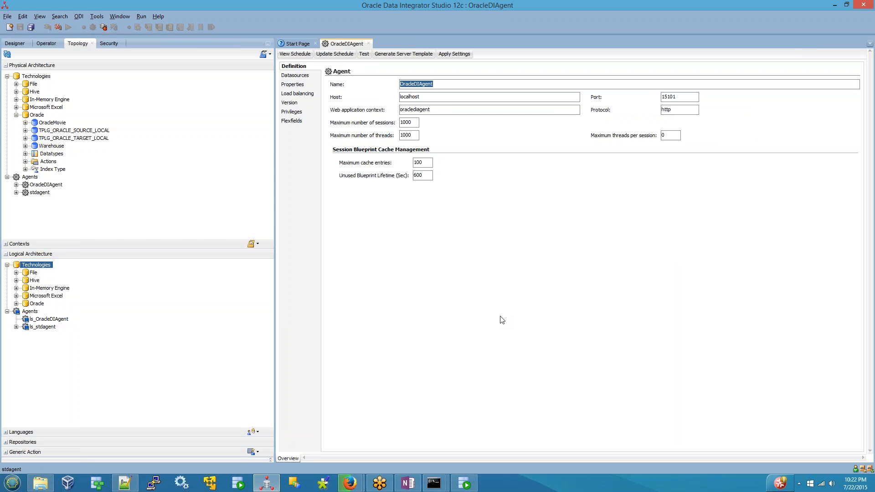
Step: Return to the OneNote notes and highlight the standalone collocated agent, the J2EE agent and the ODI administrator lines in turn
click(407, 483)
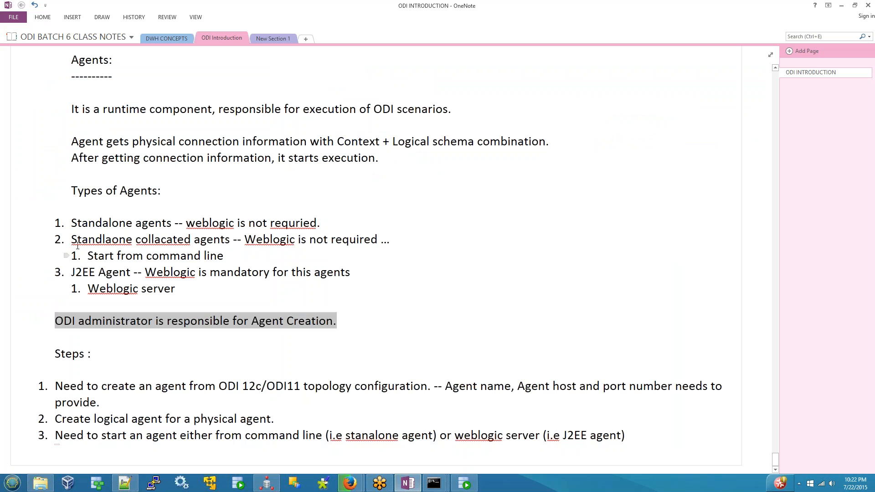
drag(73, 238, 262, 256)
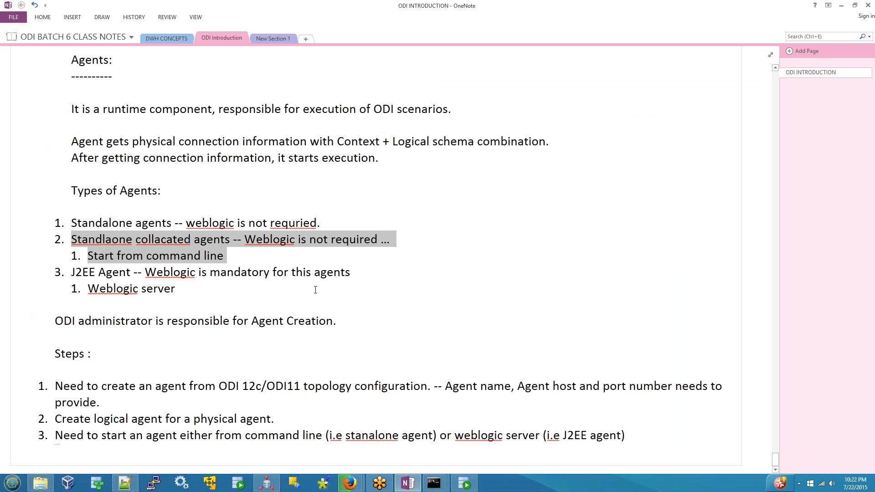
drag(186, 297, 70, 274)
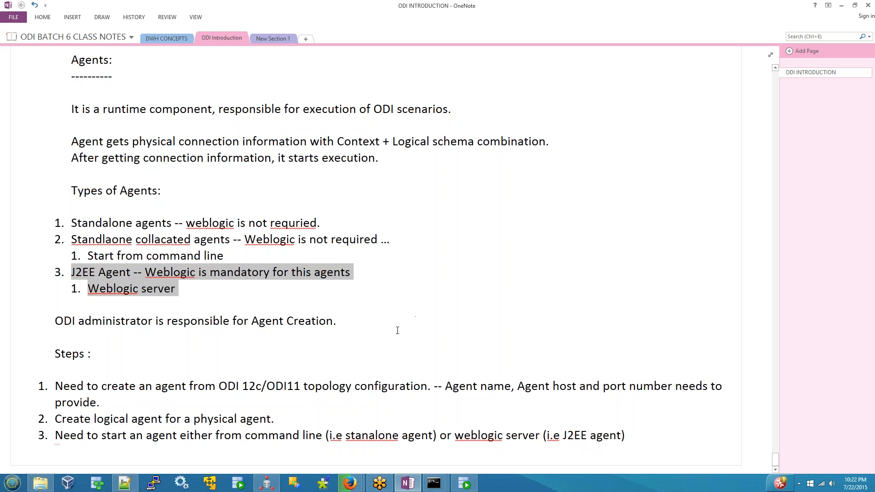
drag(391, 322, 48, 311)
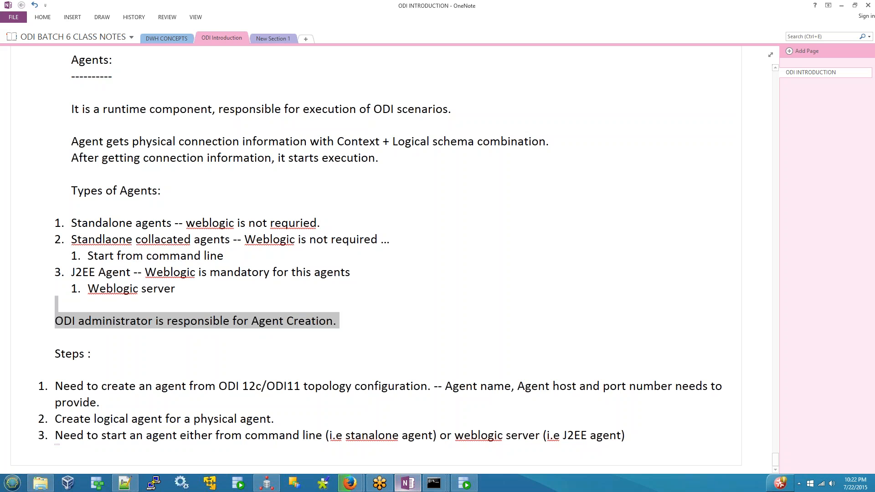
click(340, 348)
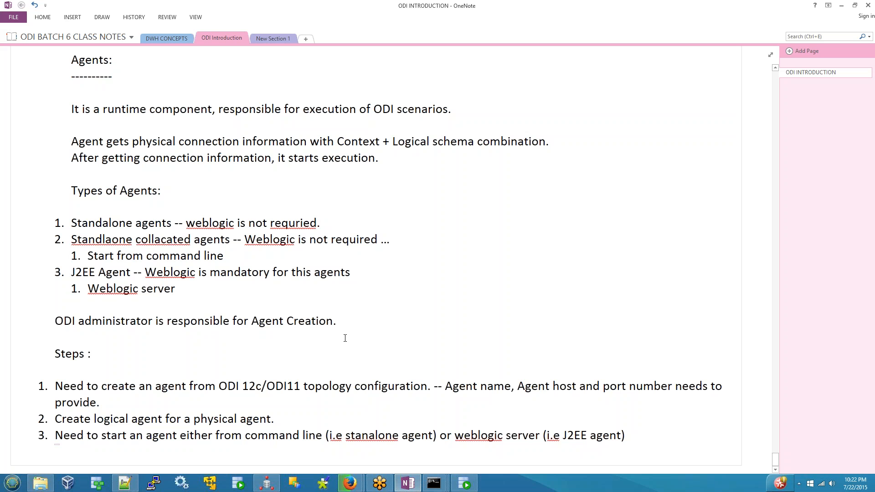
Step: Switch to ODI Studio, close the OracleDIAgent editor, and open the package PKG_EMPDEPT_INFO_LOAD from the GVS RND folder
click(258, 487)
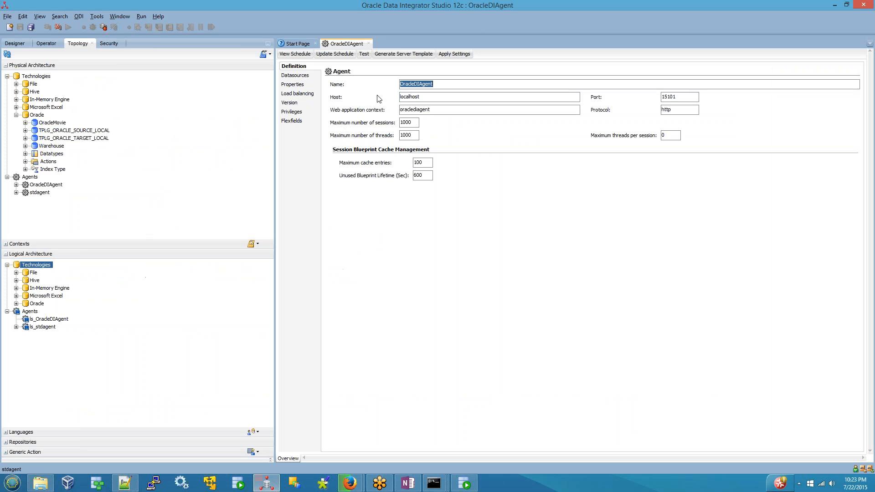
click(368, 43)
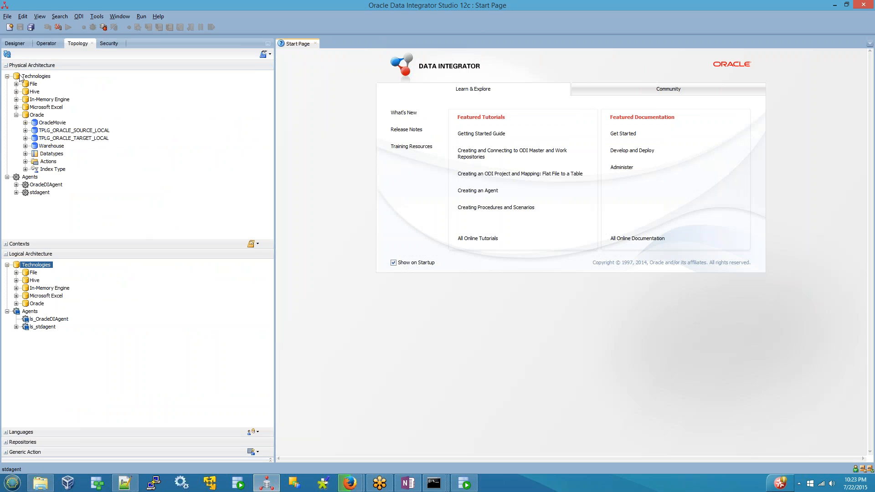
click(24, 43)
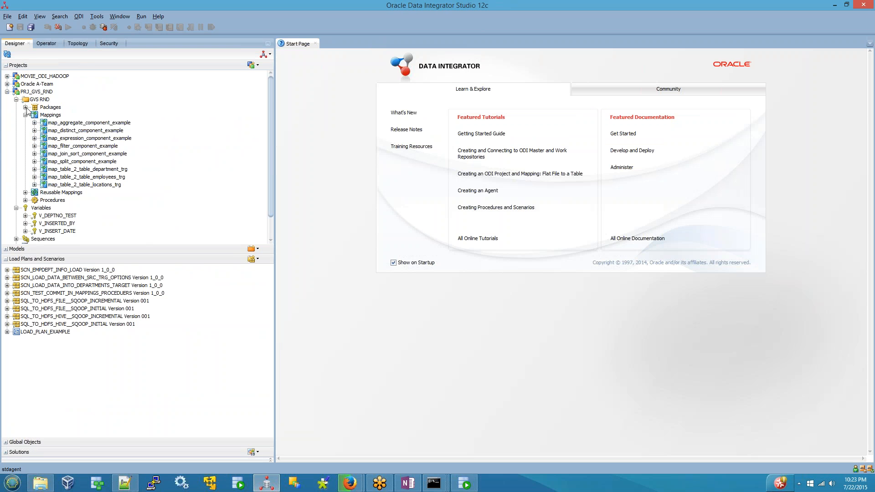
click(69, 122)
click(64, 116)
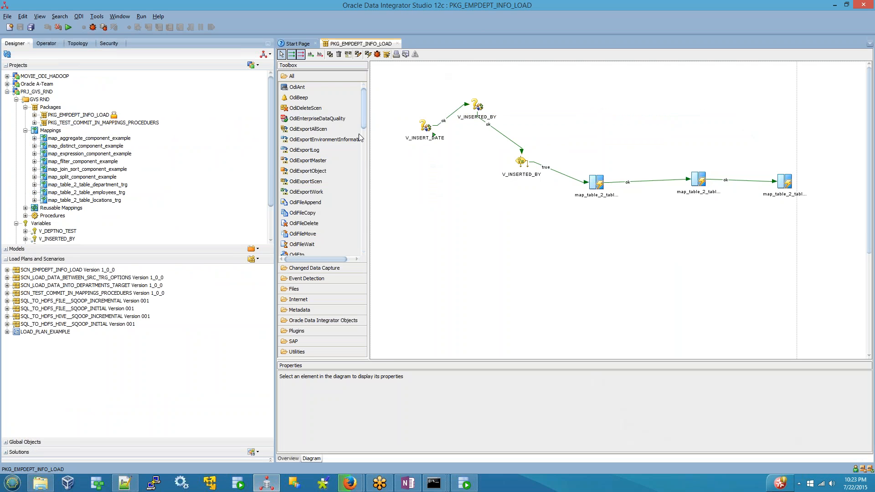
Step: Look through the full list of ODI tools in the package toolbox, from OdiAnt down to OdiXMLSplit and back
drag(363, 118, 365, 246)
click(319, 240)
scroll(342, 246, up, 15)
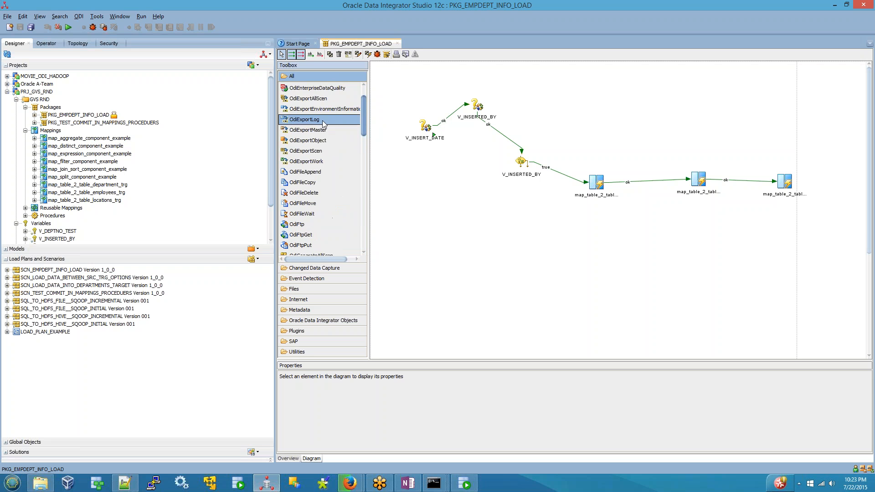
scroll(321, 182, down, 15)
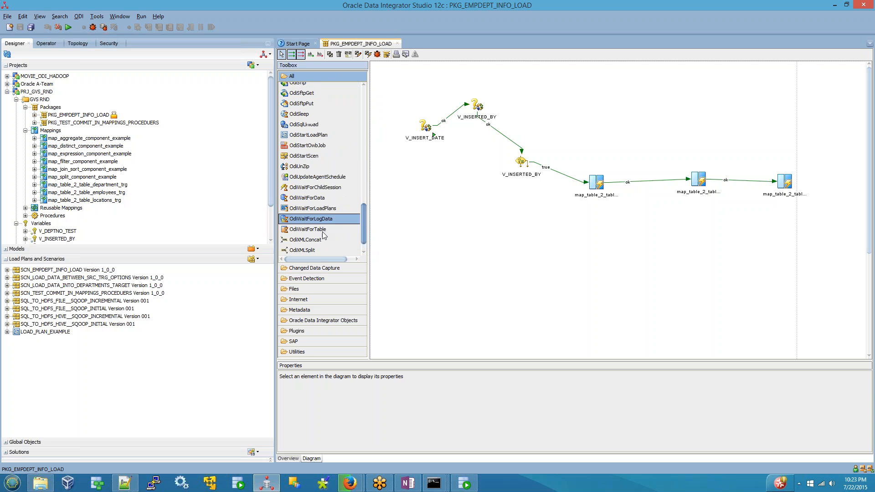
drag(365, 234, 358, 94)
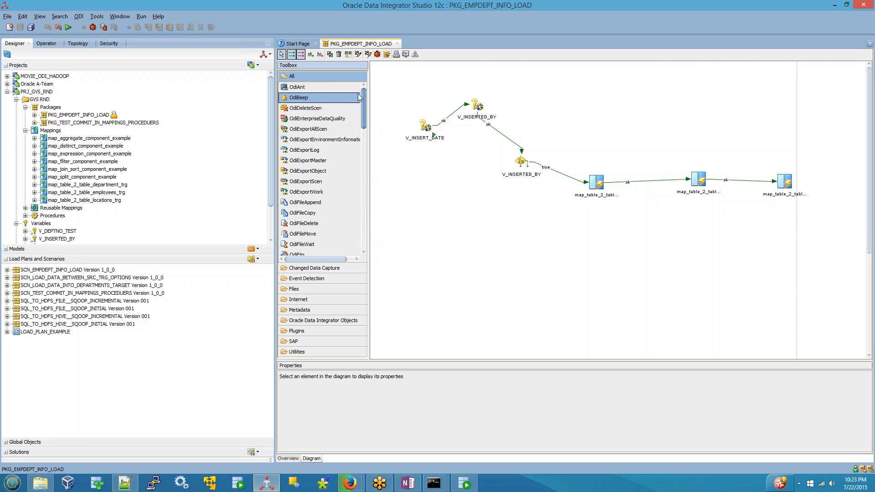
click(448, 250)
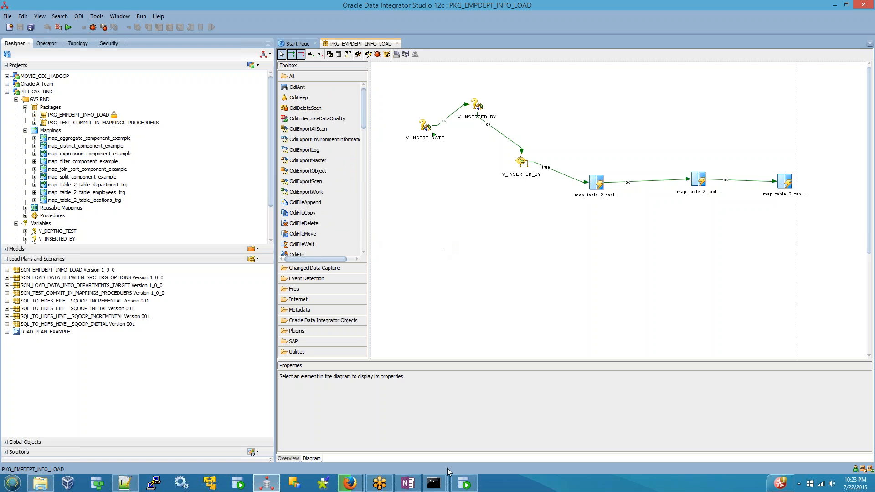
Step: Switch to Enterprise Manager in Firefox and shut down the WebLogic cluster ODI_12_Cluster_1
mouse_move(350, 483)
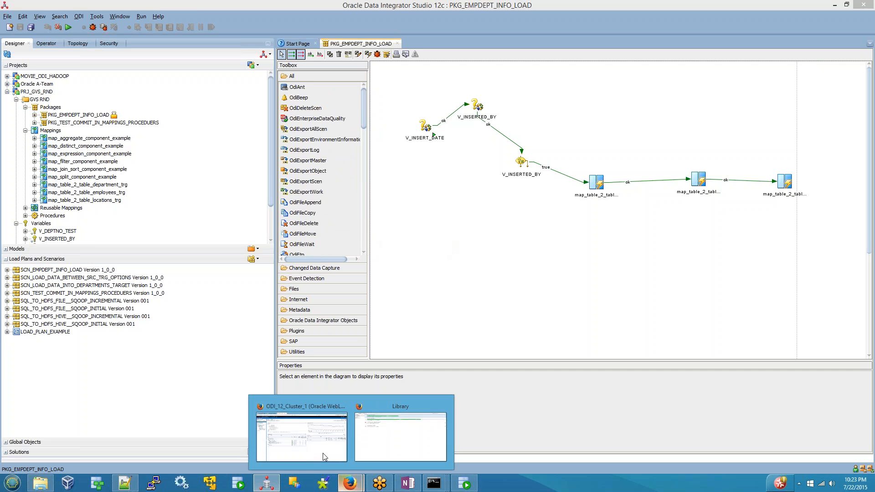
click(304, 400)
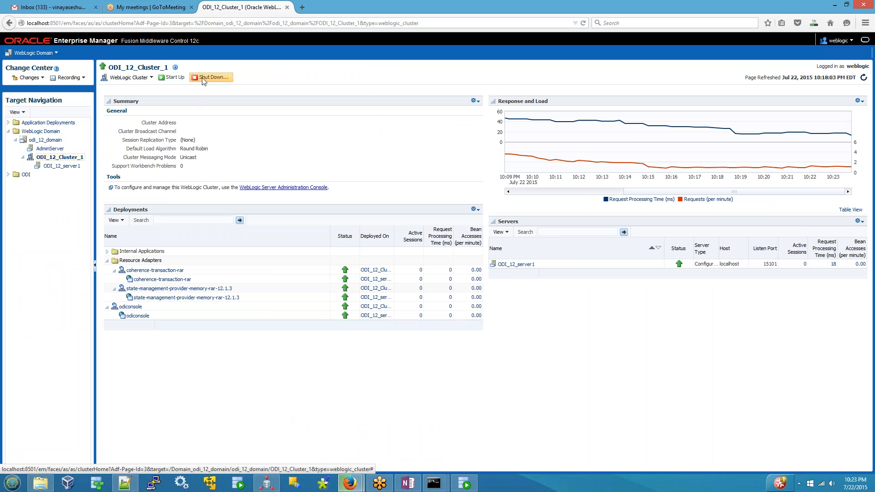
click(203, 78)
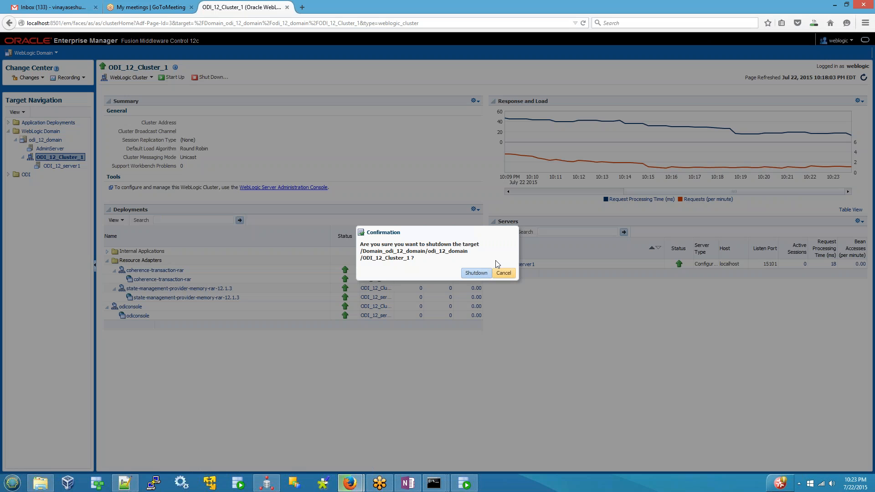
click(477, 273)
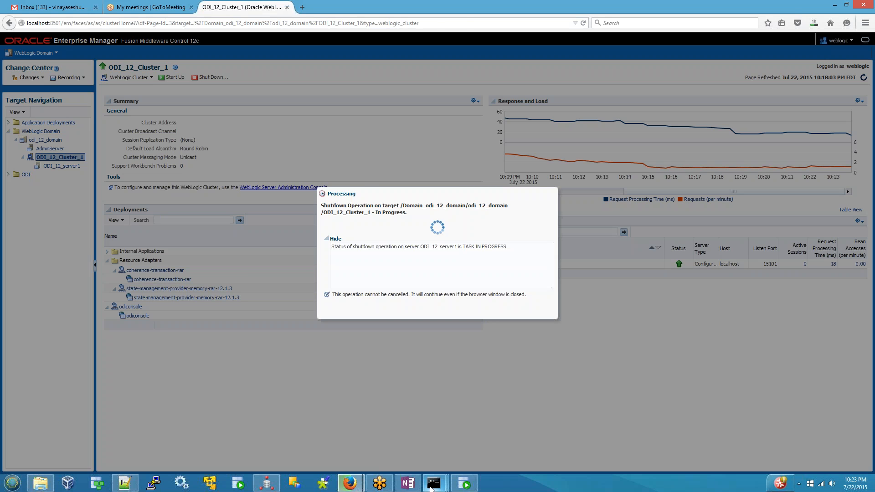
Step: Return to the OneNote notes, highlight the standalone collocated agents line, and highlight the SCD line under Remaining Topics
click(408, 483)
scroll(114, 289, up, 2)
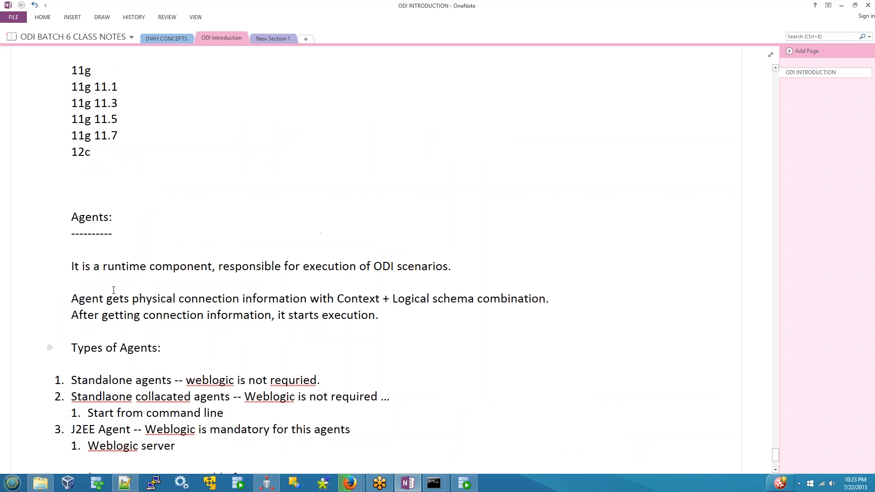
scroll(114, 289, down, 2)
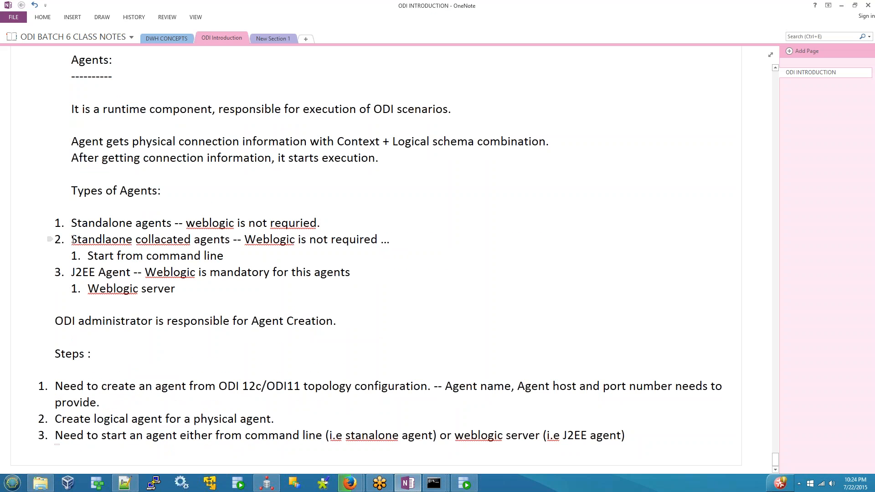
drag(71, 239, 382, 239)
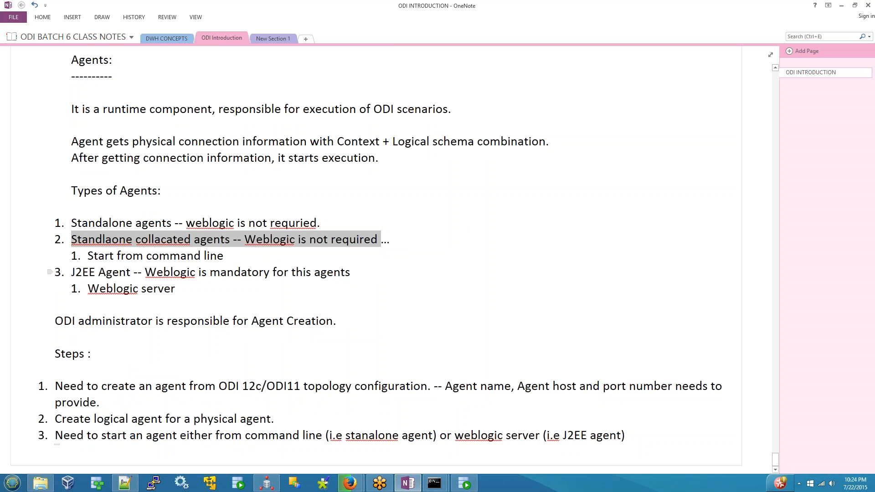
scroll(382, 240, up, 2)
scroll(180, 291, up, 8)
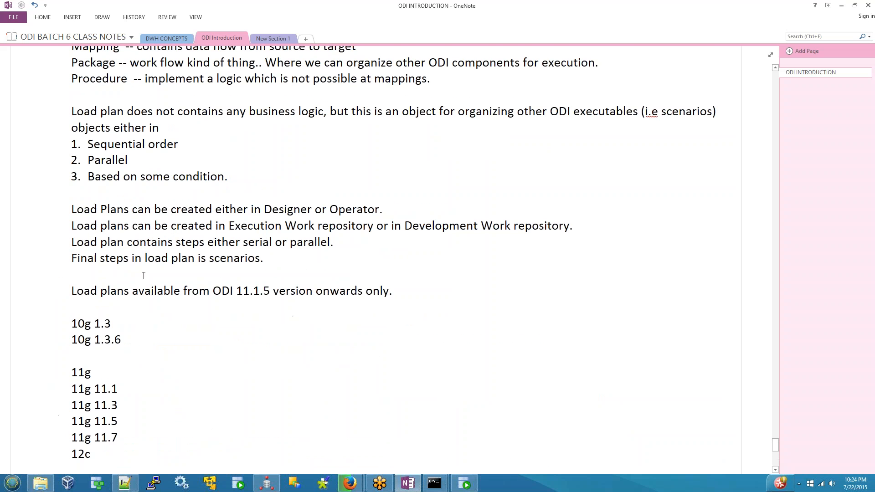
scroll(181, 291, up, 7)
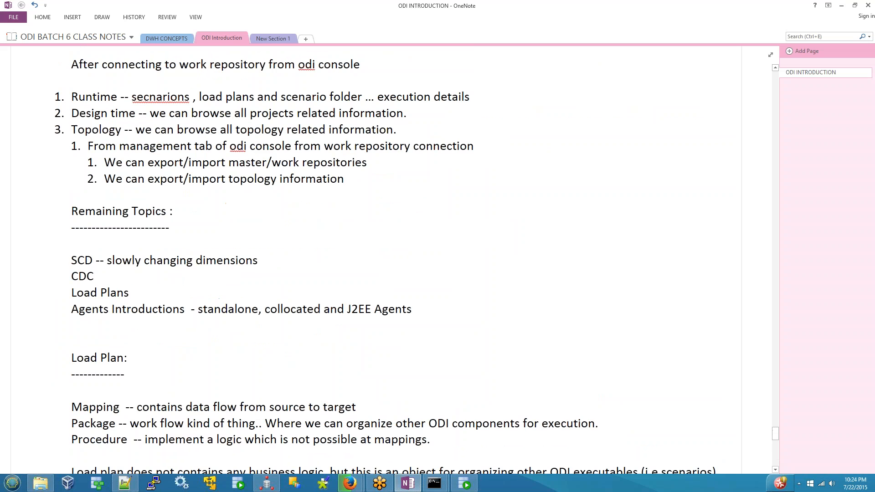
drag(71, 260, 257, 261)
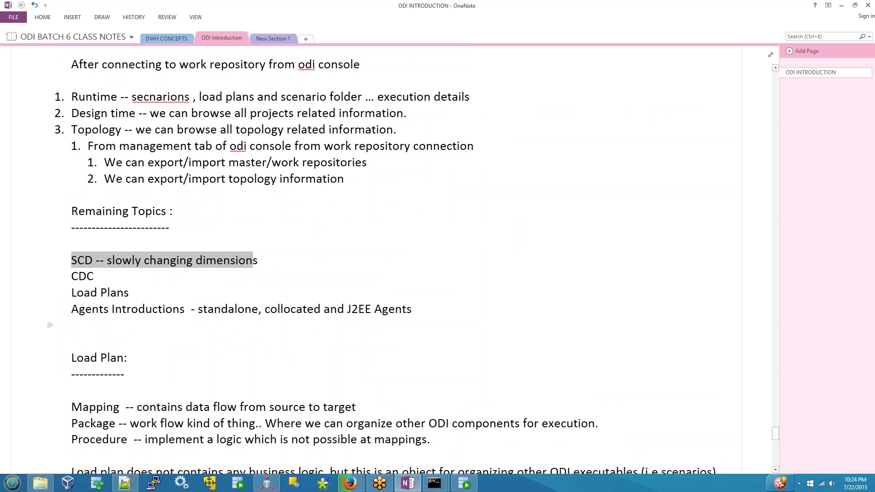
Step: Move the Remaining Topics heading with its SCD and CDC lines to the end of the notes, below the agent creation steps
drag(68, 211, 126, 279)
key(ctrl+c)
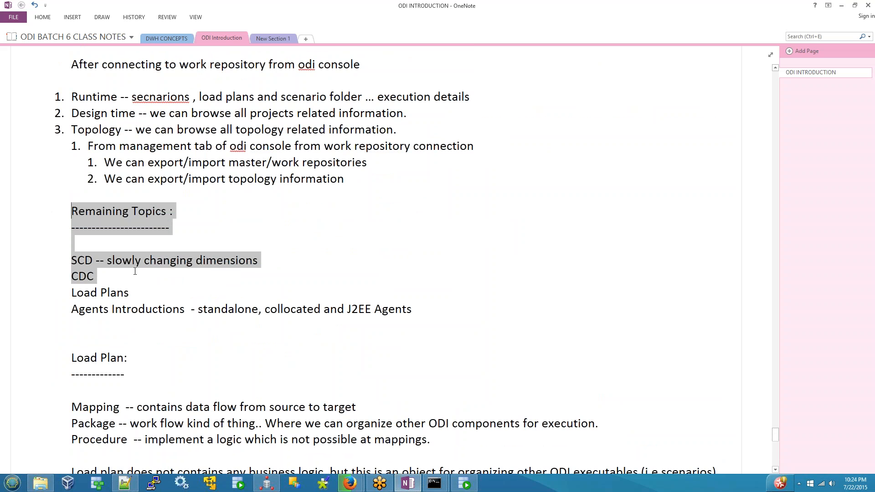
key(Delete)
scroll(114, 392, down, 15)
scroll(112, 416, down, 5)
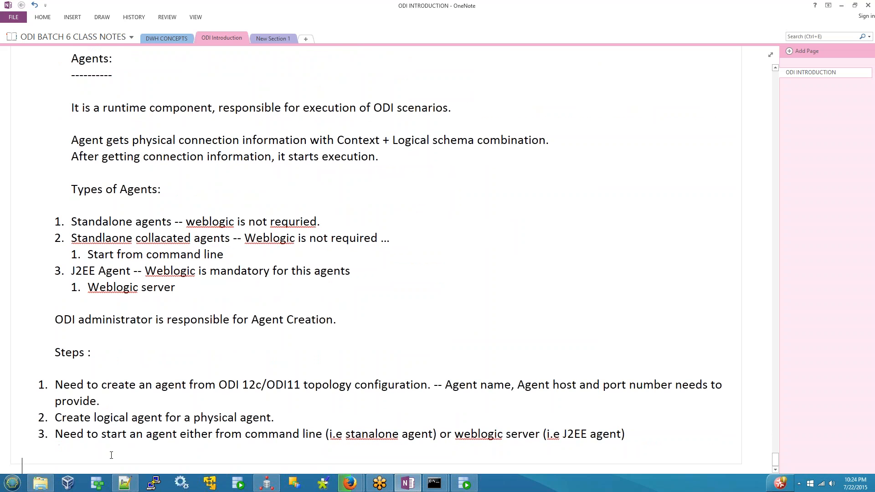
scroll(111, 455, down, 1)
key(ctrl+v)
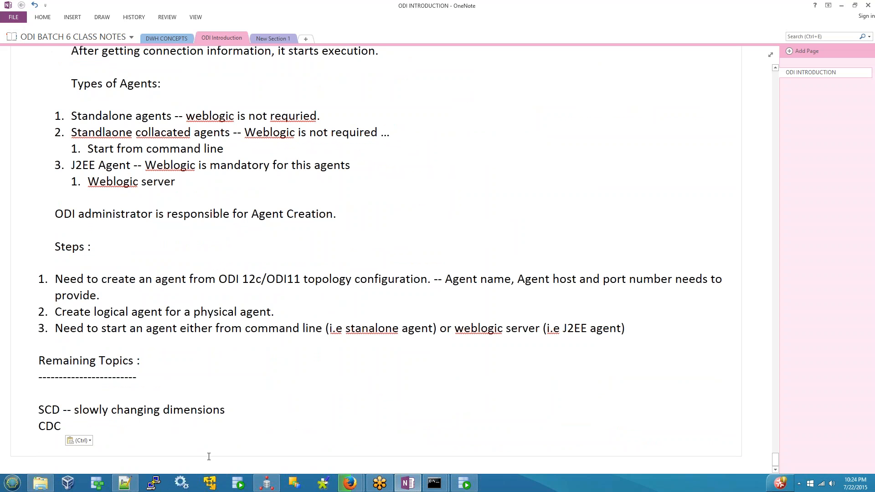
Step: Switch back to Enterprise Manager in Firefox to check the shutdown operation on ODI_12_Cluster_1
mouse_move(350, 483)
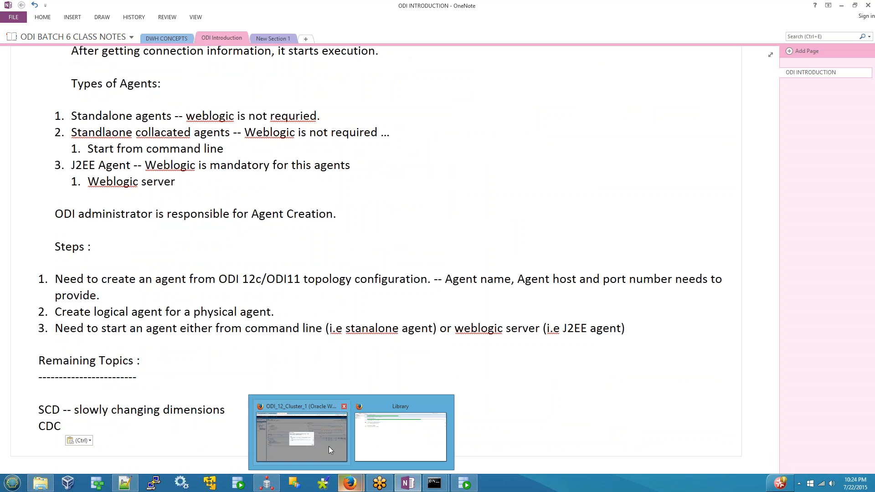
click(313, 411)
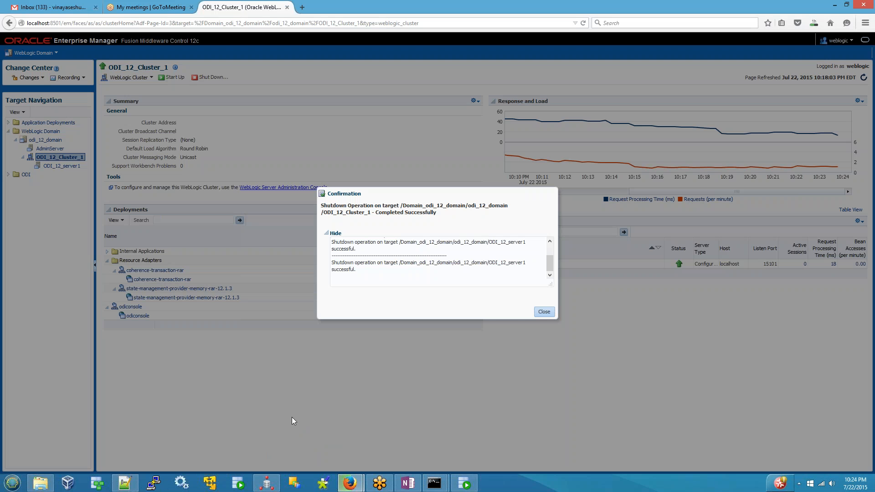